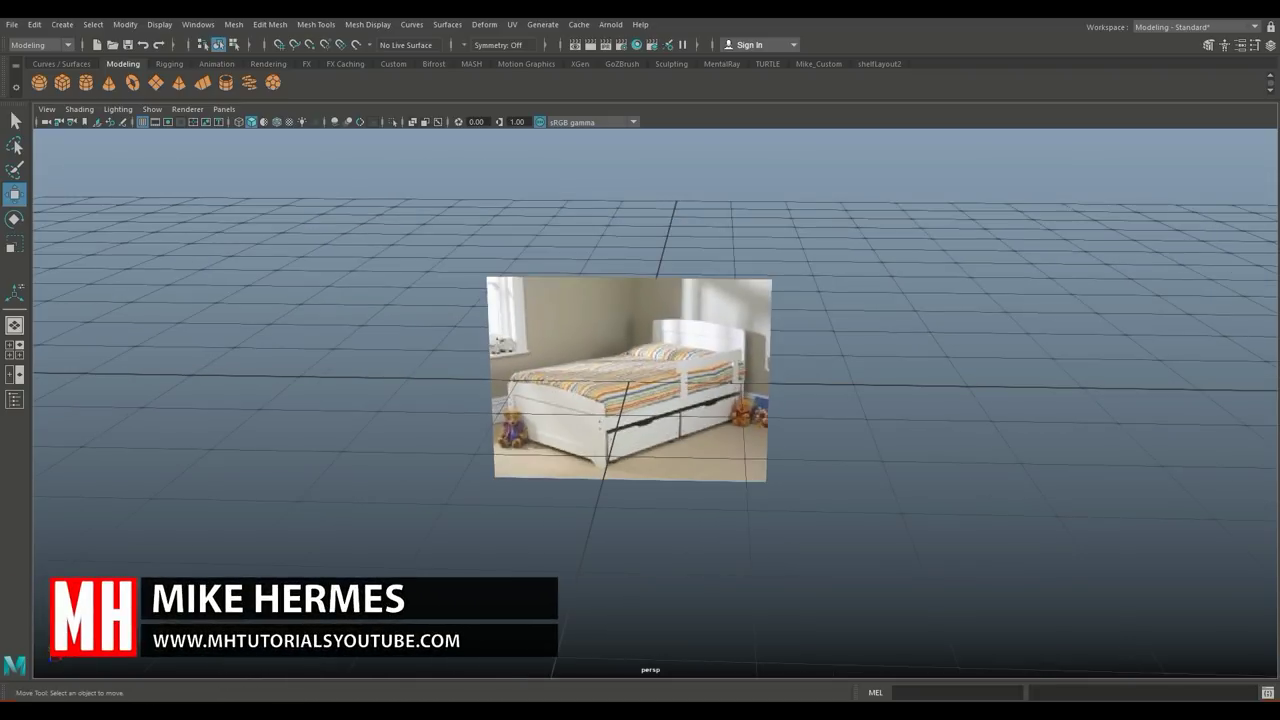
Move the bed reference image plane upright behind the grid origin.
{"action": "left_click", "coordinate": [620, 400]}
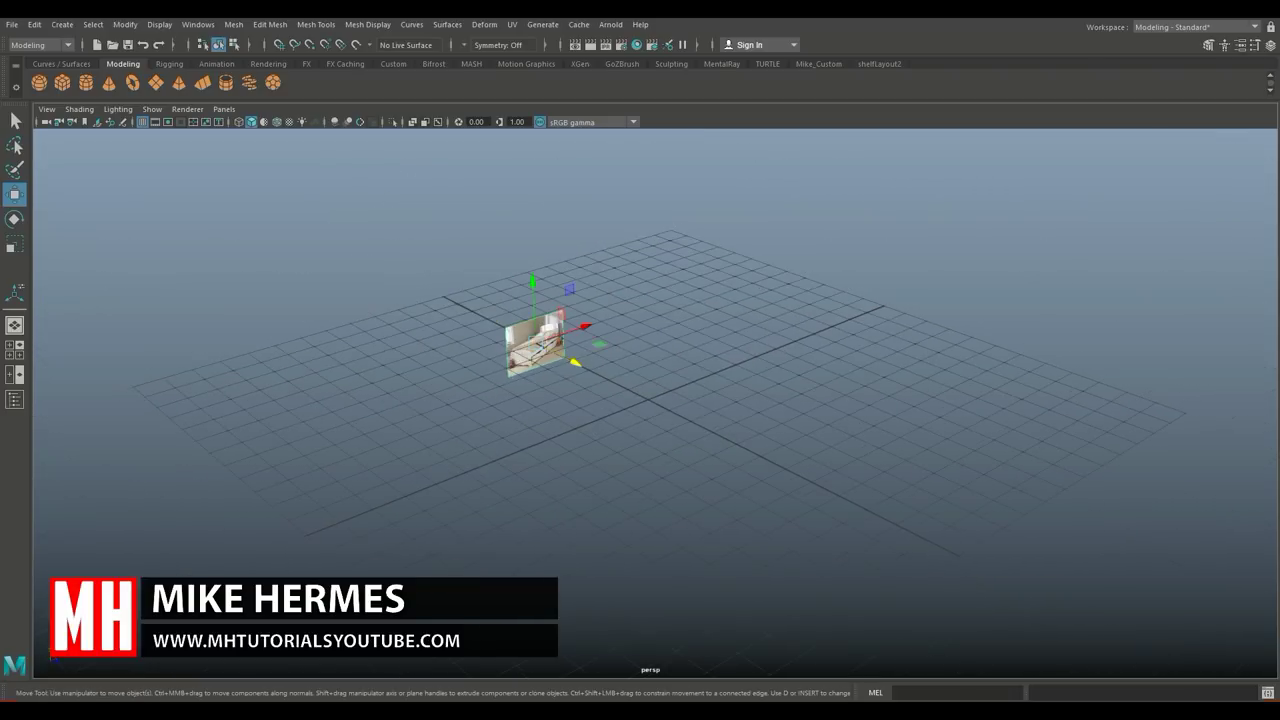
{"action": "left_click_drag", "start_coordinate": [535, 345], "coordinate": [382, 266]}
{"action": "key", "text": "r"}
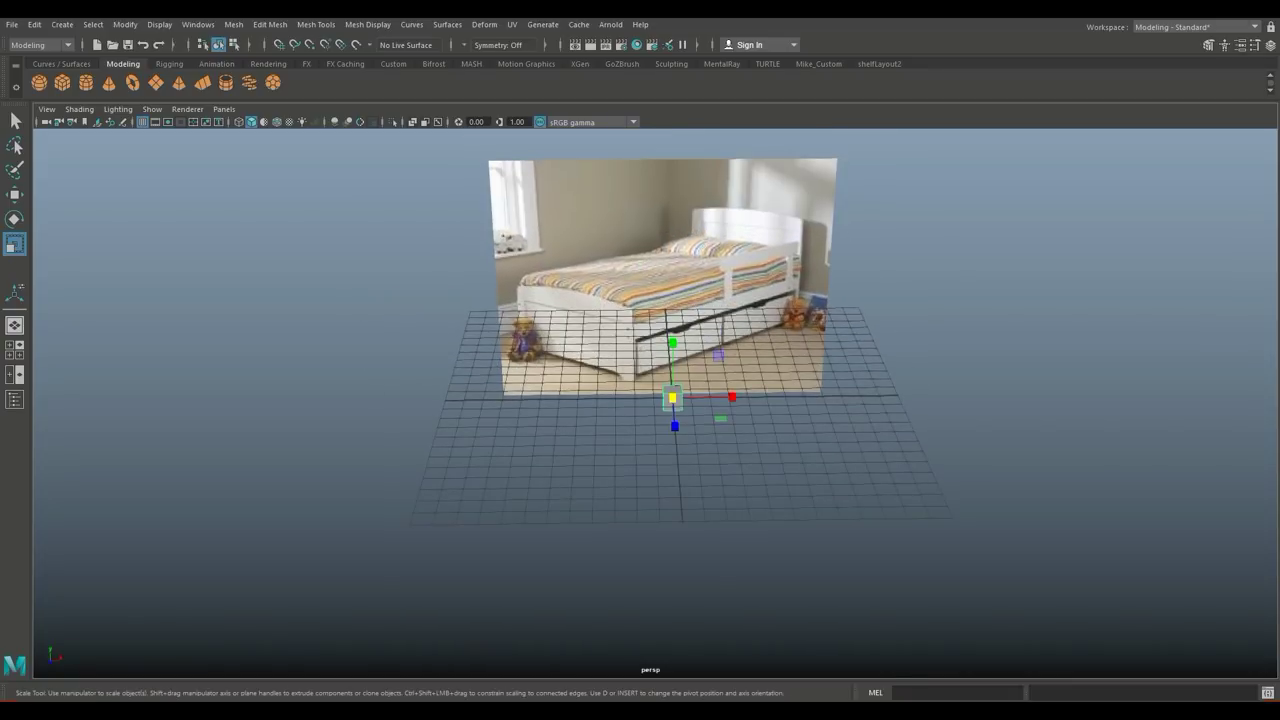
Scale the cube along X, Y and Z into a long flat plank.
{"action": "left_click_drag", "start_coordinate": [732, 397], "coordinate": [792, 397]}
{"action": "left_click_drag", "start_coordinate": [672, 343], "coordinate": [672, 346]}
{"action": "mouse_move", "coordinate": [674, 423]}
{"action": "left_mouse_down"}
{"action": "mouse_move", "coordinate": [690, 420]}
{"action": "mouse_move", "coordinate": [560, 430]}
{"action": "mouse_move", "coordinate": [540, 470]}
{"action": "left_mouse_up"}
{"action": "scroll", "coordinate": [674, 426], "scroll_direction": "up", "scroll_amount": 3}
{"action": "scroll", "coordinate": [674, 426], "scroll_direction": "up", "scroll_amount": 4}
Delete the plank's left and right end faces, then return to Object Mode.
{"action": "right_click_drag", "start_coordinate": [563, 340], "coordinate": [563, 352]}
{"action": "left_click", "coordinate": [563, 410]}
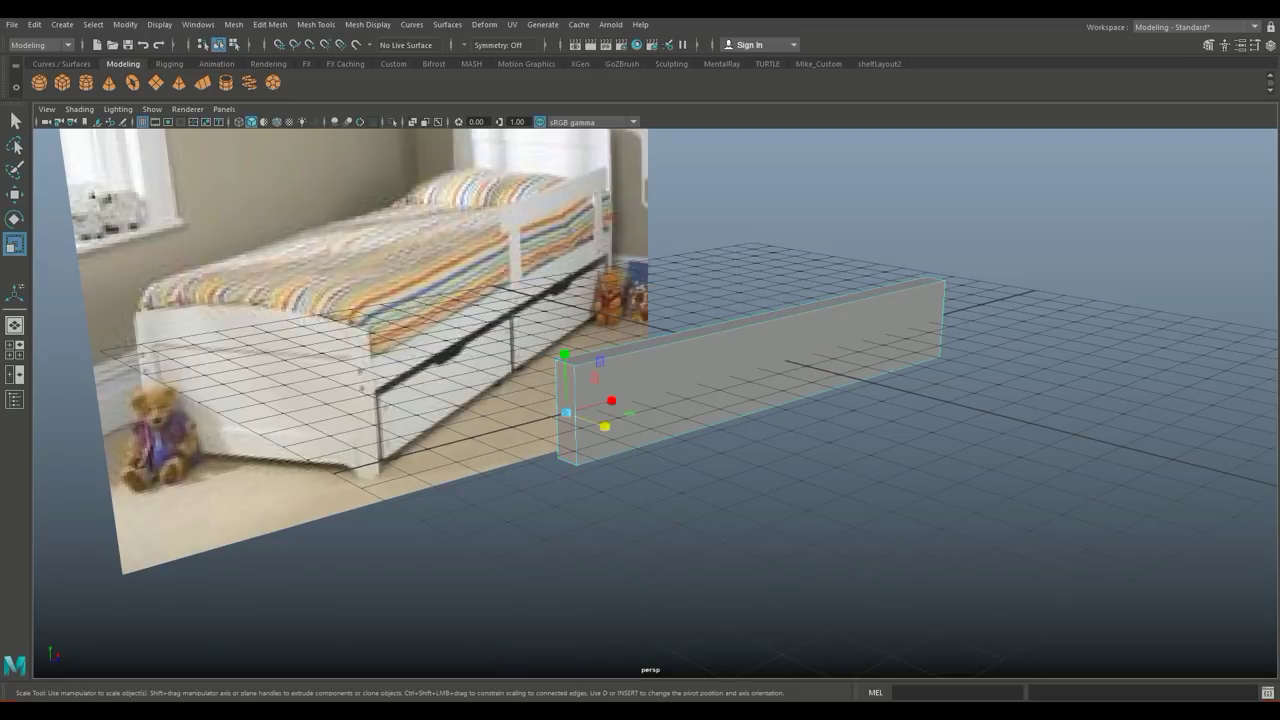
{"action": "key", "text": "Delete"}
{"action": "left_click_drag", "start_coordinate": [600, 420], "coordinate": [900, 420], "text": "alt"}
{"action": "left_click", "coordinate": [758, 410]}
{"action": "key", "text": "Delete"}
{"action": "right_click_drag", "start_coordinate": [612, 312], "coordinate": [620, 278]}
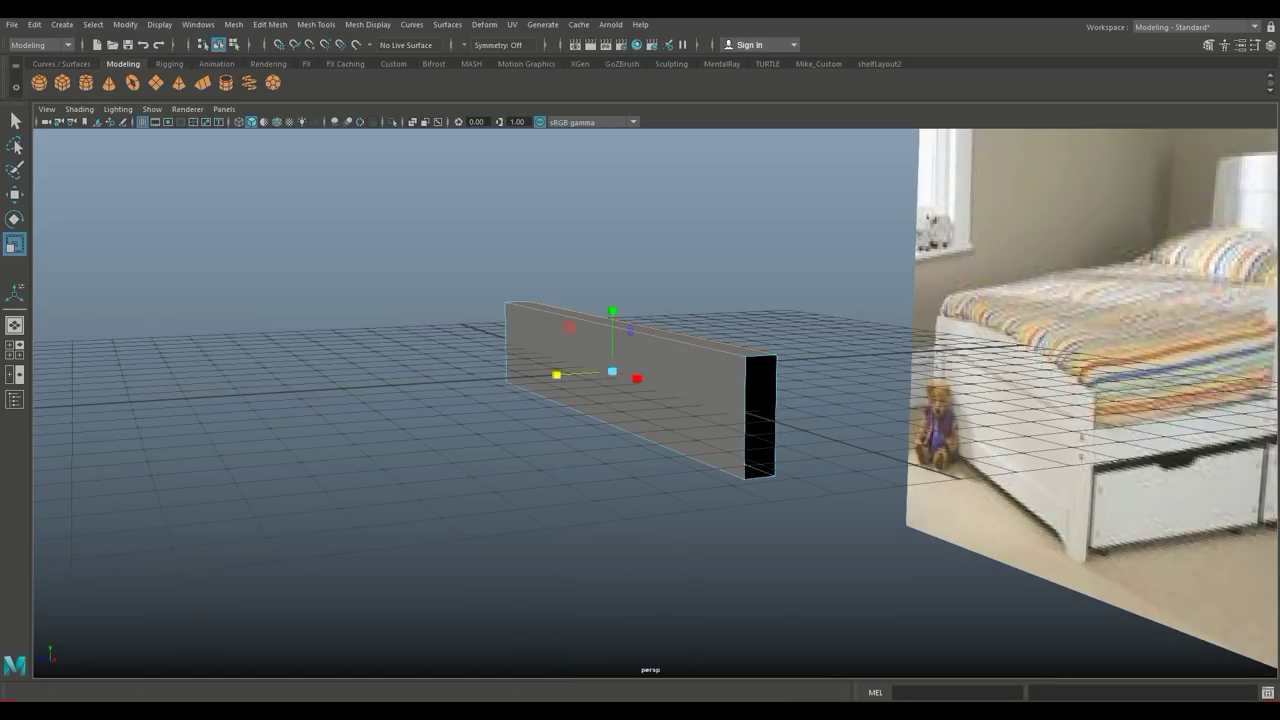
{"action": "left_click", "coordinate": [270, 24]}
Bevel the board's edges with 8 segments and orbit to inspect the rounded profile.
{"action": "left_click", "coordinate": [282, 71]}
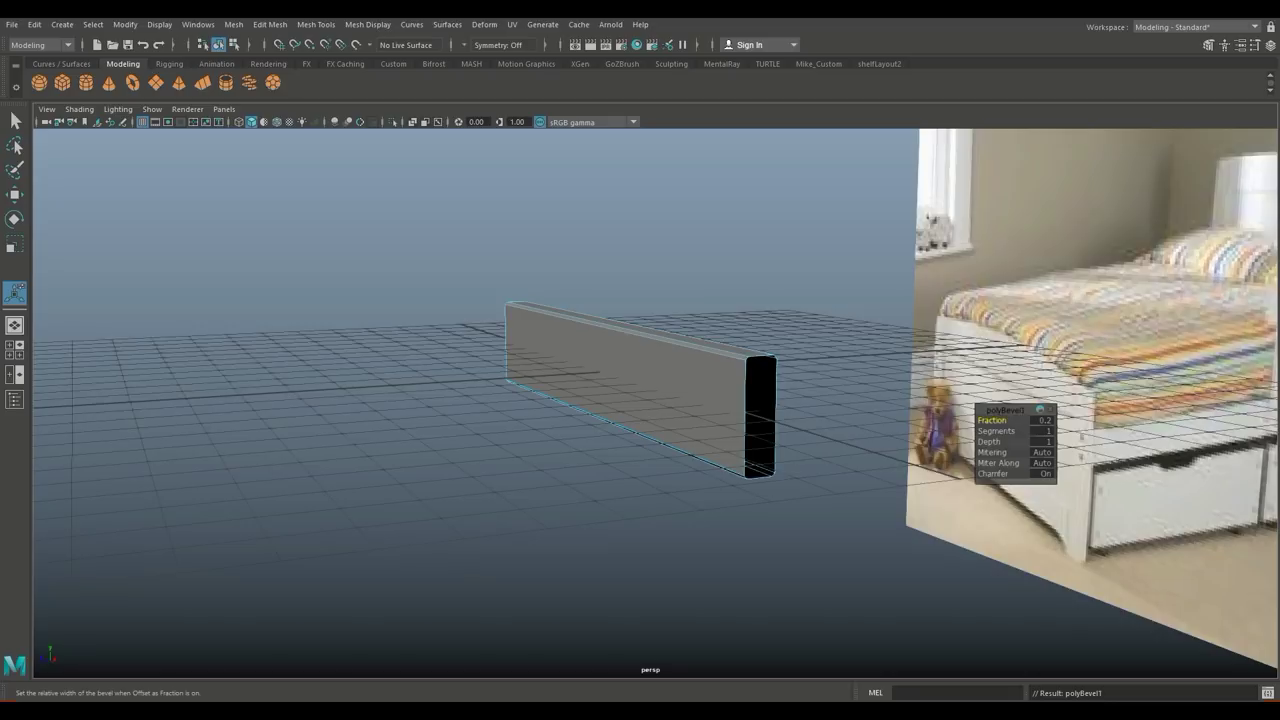
{"action": "left_click", "coordinate": [1041, 430]}
{"action": "type", "text": "8"}
{"action": "key", "text": "Return"}
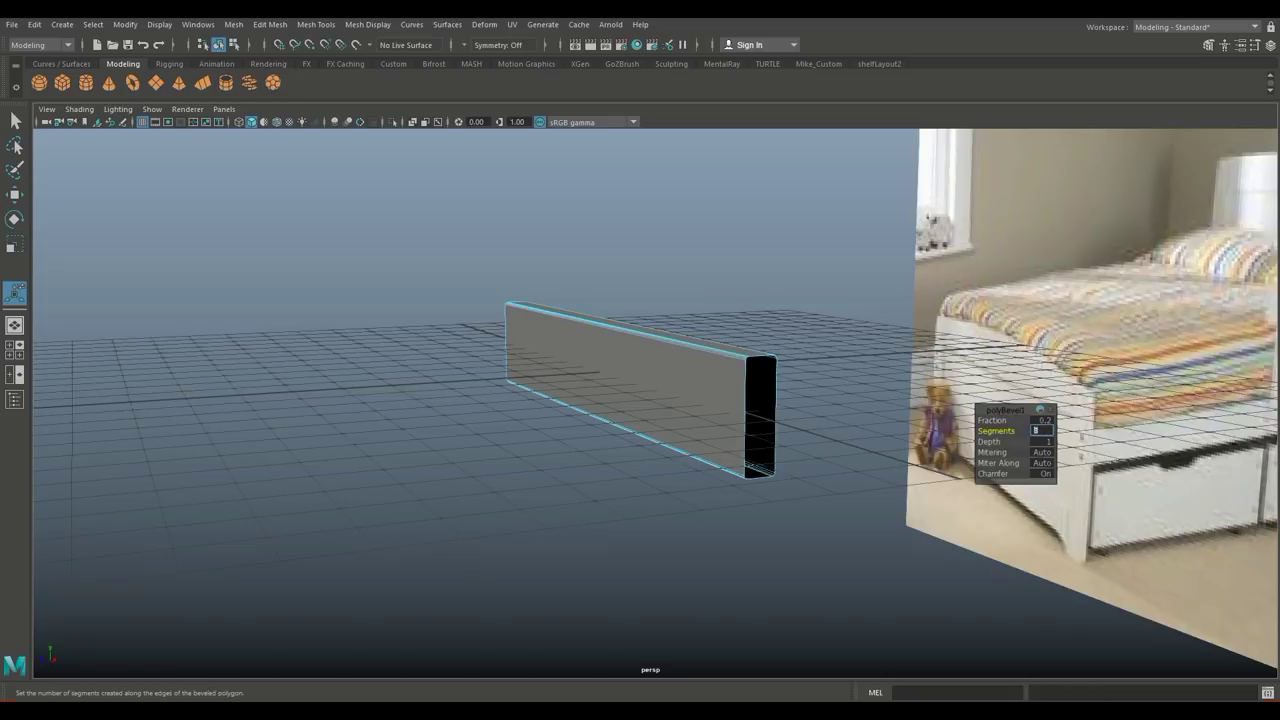
{"action": "scroll", "coordinate": [650, 400], "scroll_direction": "down", "scroll_amount": 3}
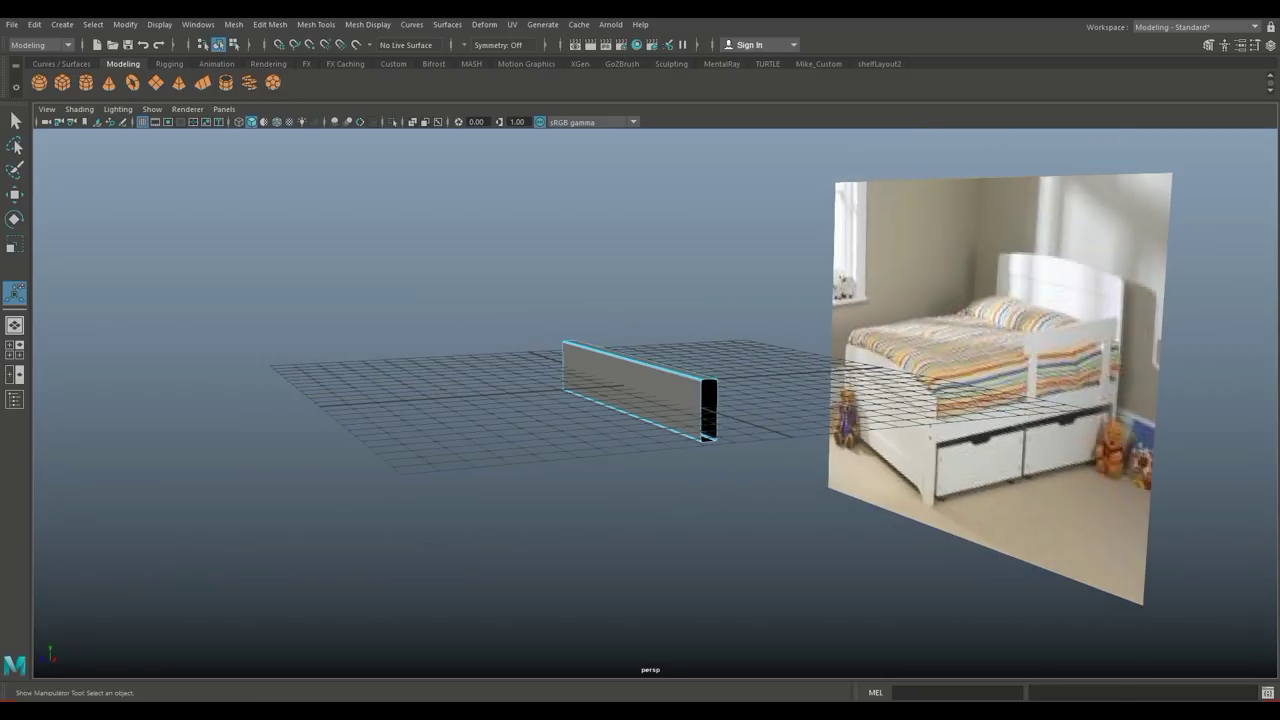
{"action": "left_click_drag", "start_coordinate": [640, 400], "coordinate": [480, 410], "text": "alt"}
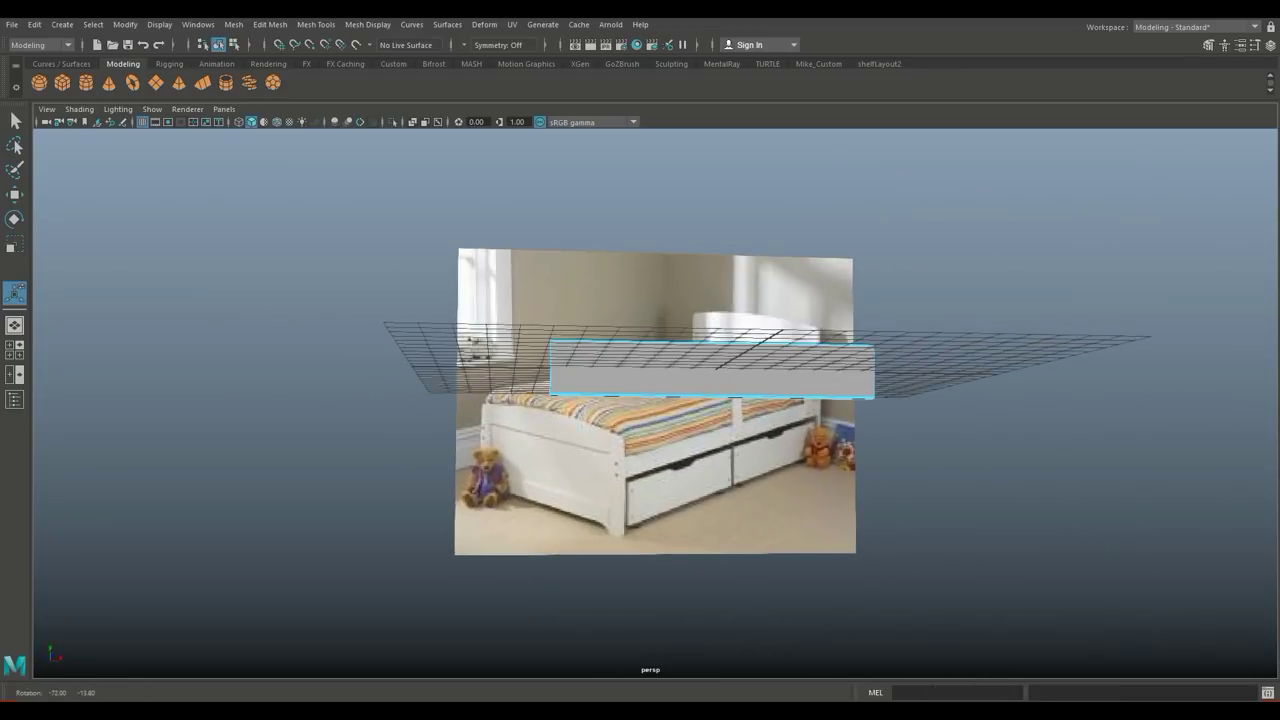
{"action": "left_click_drag", "start_coordinate": [640, 400], "coordinate": [560, 340], "text": "alt"}
{"action": "mouse_move", "coordinate": [640, 400]}
{"action": "left_mouse_down", "text": "alt"}
{"action": "mouse_move", "coordinate": [600, 380]}
{"action": "mouse_move", "coordinate": [760, 300]}
{"action": "left_mouse_up", "text": "alt"}
{"action": "right_click", "coordinate": [741, 311]}
Duplicate the board and raise the copy up along Y to headboard height.
{"action": "left_click", "coordinate": [806, 292]}
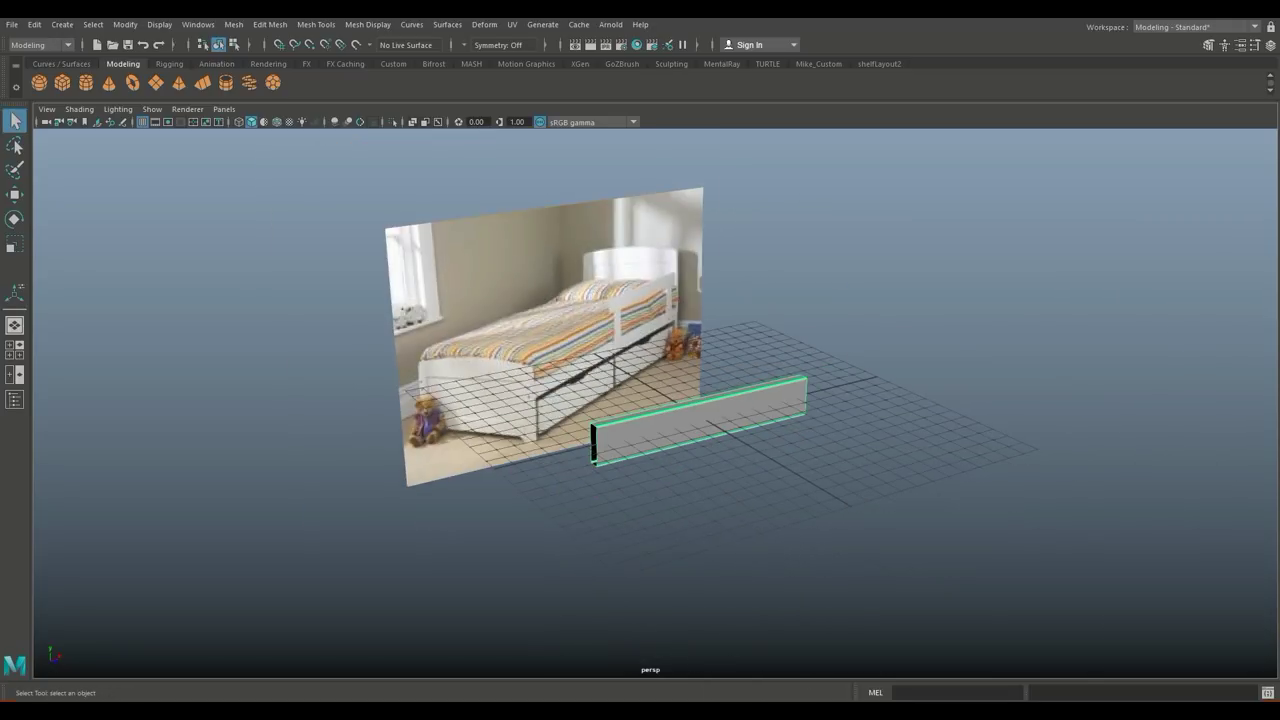
{"action": "key", "text": "ctrl+d"}
{"action": "key", "text": "w"}
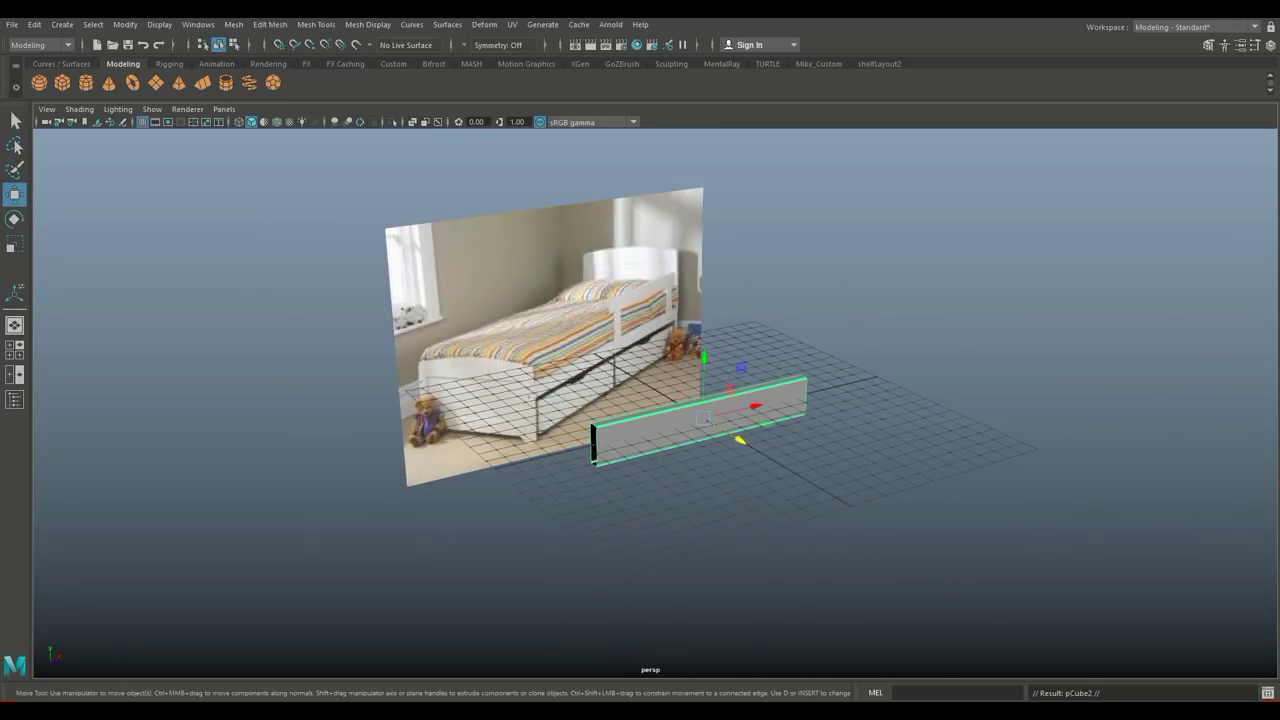
{"action": "left_click_drag", "start_coordinate": [704, 362], "coordinate": [706, 190]}
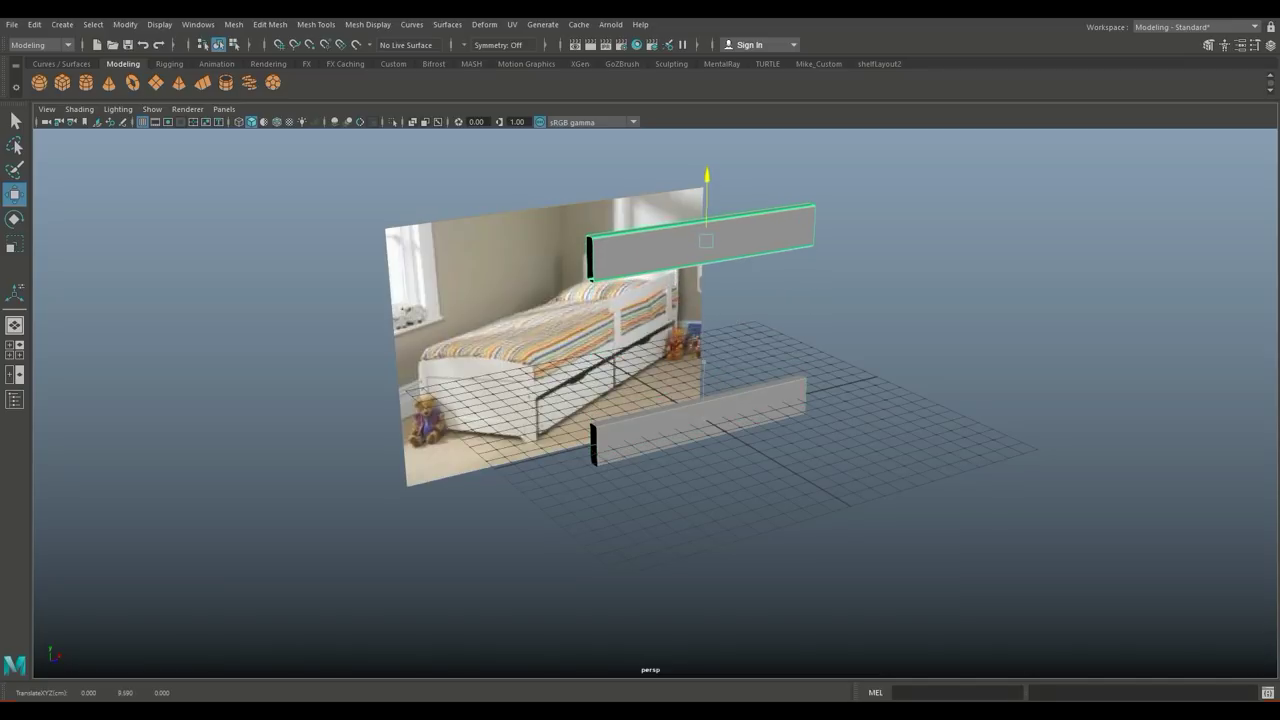
{"action": "scroll", "coordinate": [650, 370], "scroll_direction": "down", "scroll_amount": 5}
{"action": "scroll", "coordinate": [650, 370], "scroll_direction": "up", "scroll_amount": 1}
Set the Insert Edge Loop tool options to insert multiple edge loops.
{"action": "middle_click_drag", "start_coordinate": [680, 370], "coordinate": [585, 510], "text": "alt"}
{"action": "left_click_drag", "start_coordinate": [585, 510], "coordinate": [560, 550], "text": "alt"}
{"action": "middle_click_drag", "start_coordinate": [560, 550], "coordinate": [615, 385], "text": "alt"}
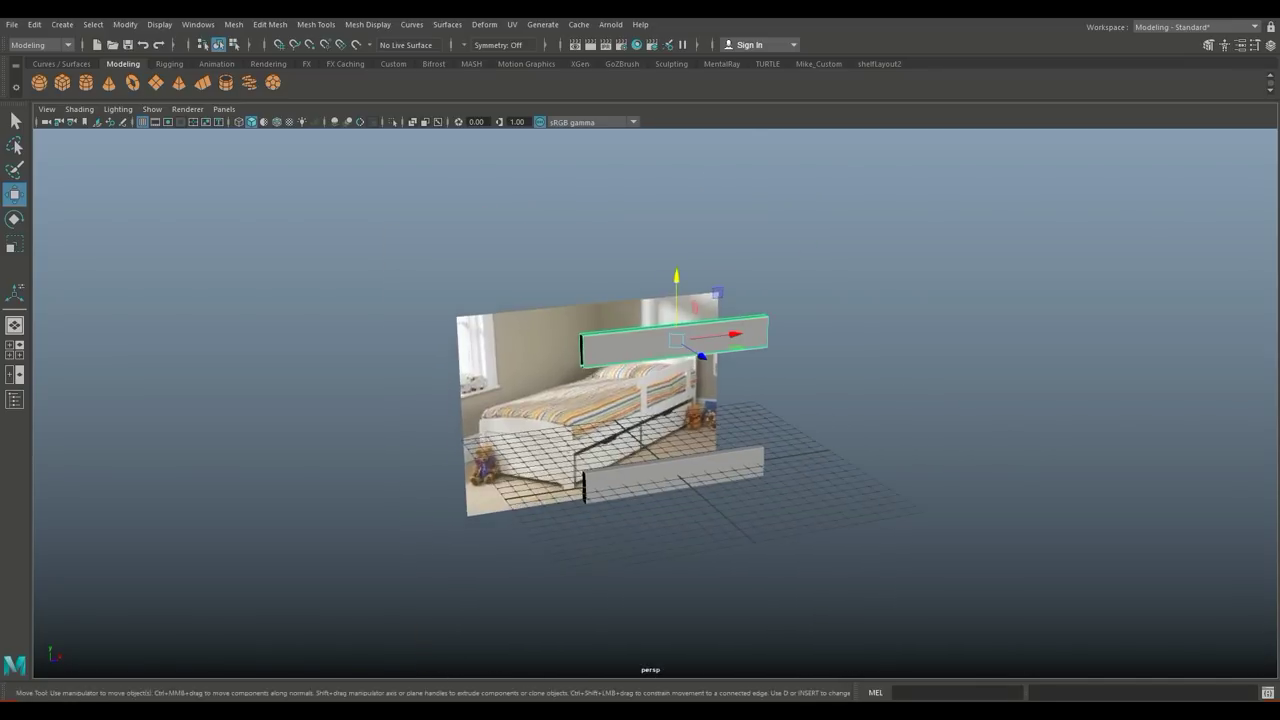
{"action": "scroll", "coordinate": [630, 390], "scroll_direction": "up", "scroll_amount": 2}
{"action": "left_click", "coordinate": [315, 24]}
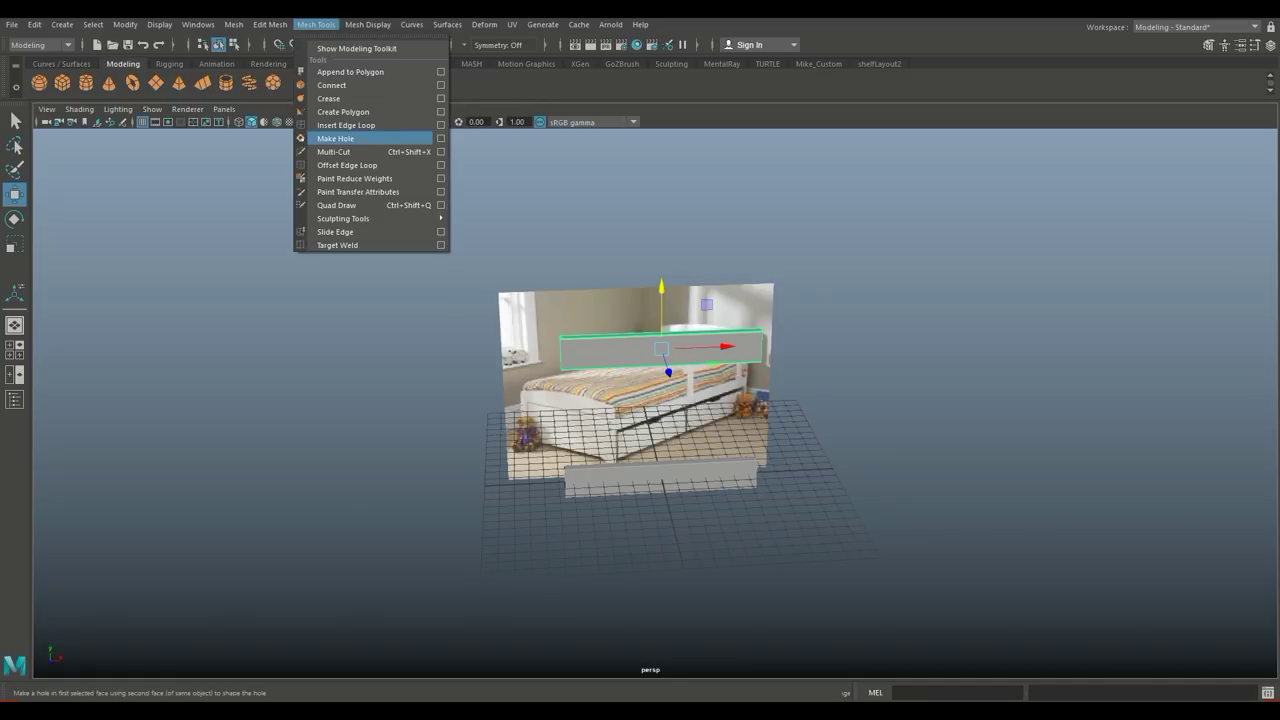
{"action": "left_click", "coordinate": [441, 125]}
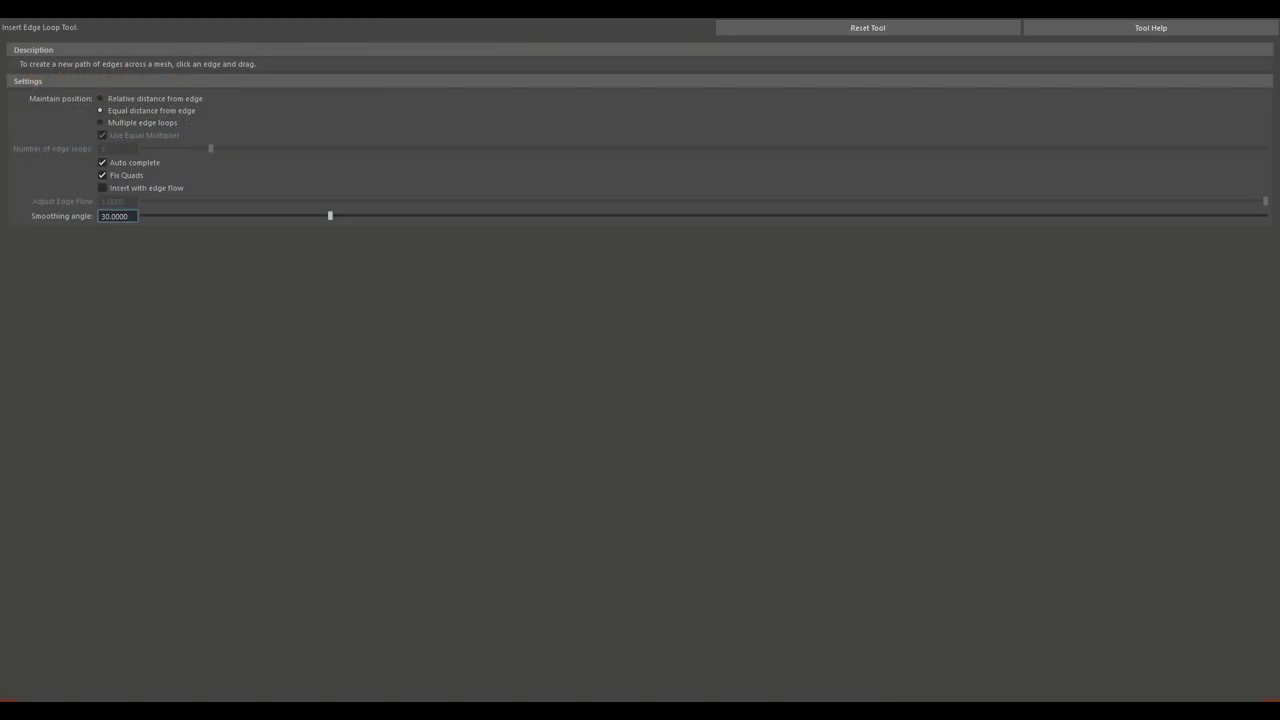
{"action": "left_click", "coordinate": [100, 122]}
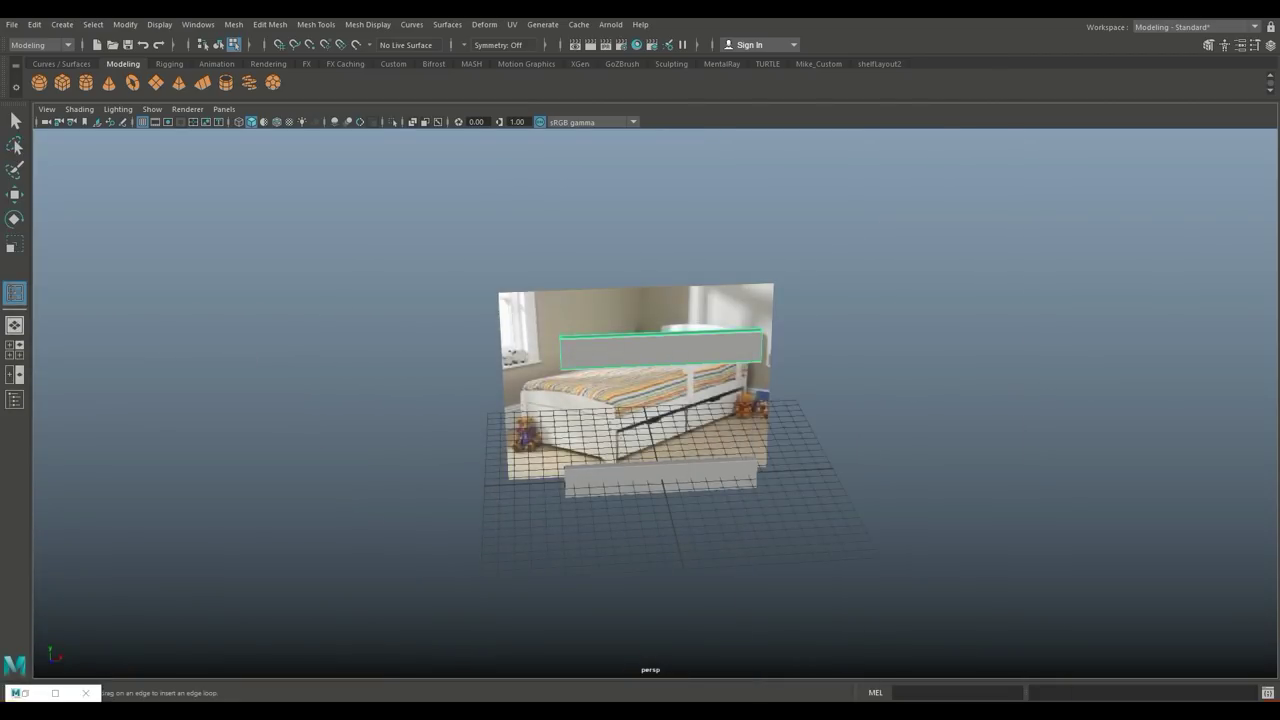
Frame the headboard in the front view as wireframe, in vertex mode.
{"action": "scroll", "coordinate": [636, 390], "scroll_direction": "up", "scroll_amount": 3}
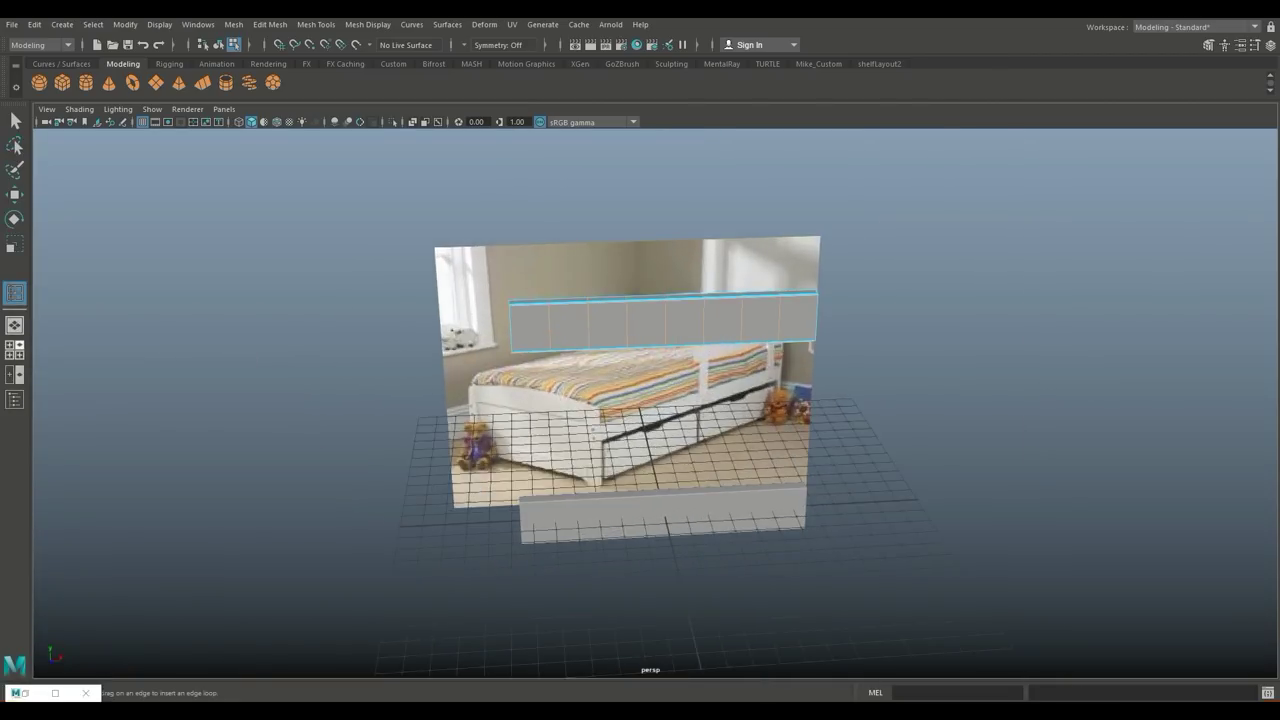
{"action": "key", "text": "space"}
{"action": "key", "text": "space"}
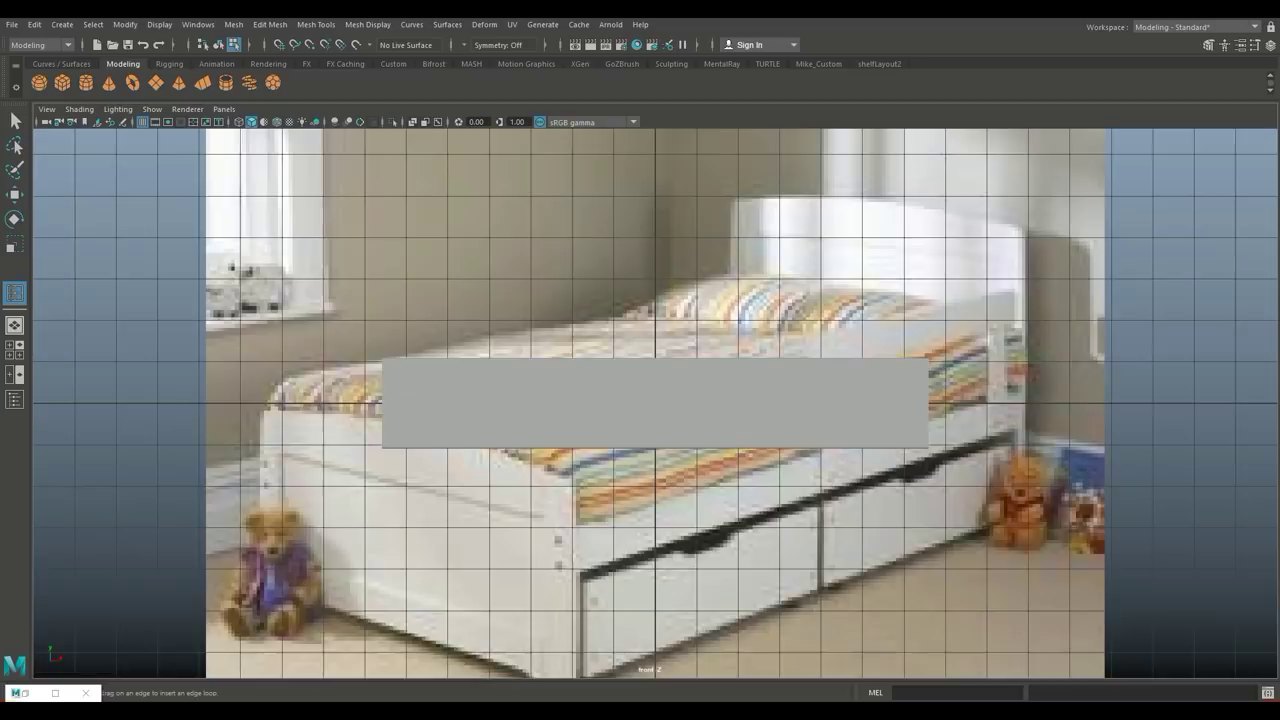
{"action": "key", "text": "f"}
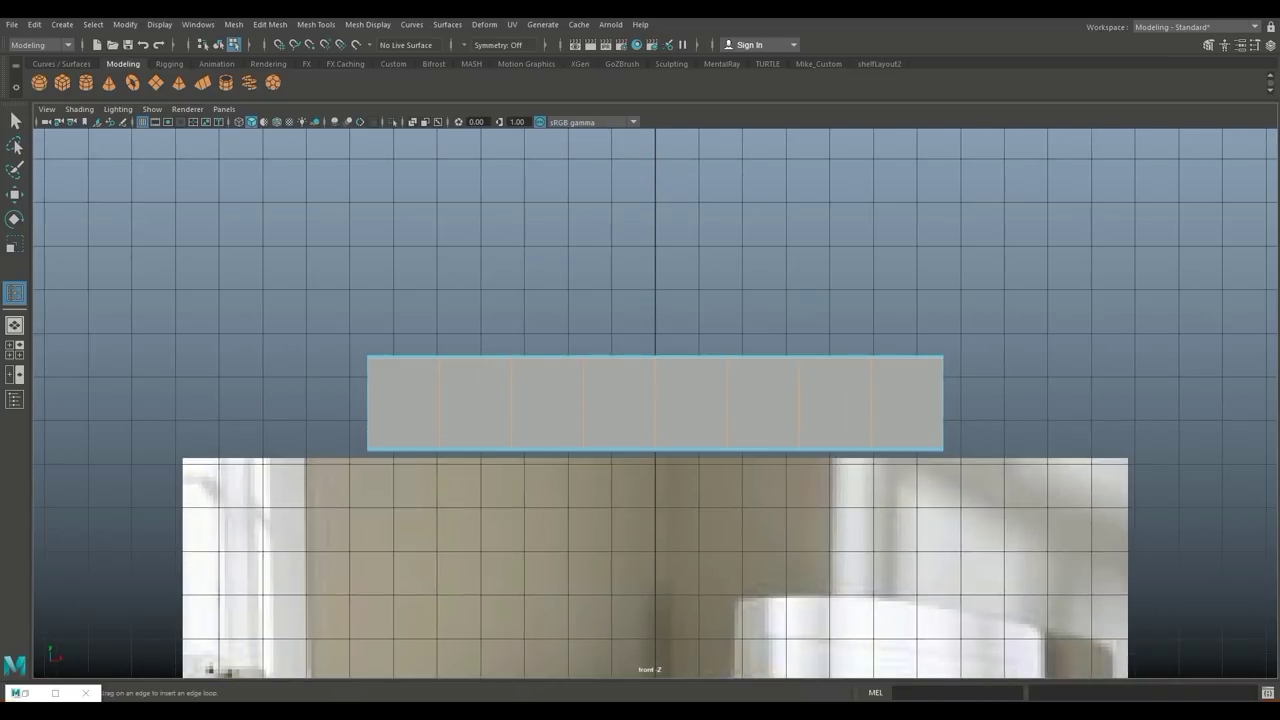
{"action": "key", "text": "4"}
{"action": "key", "text": "q"}
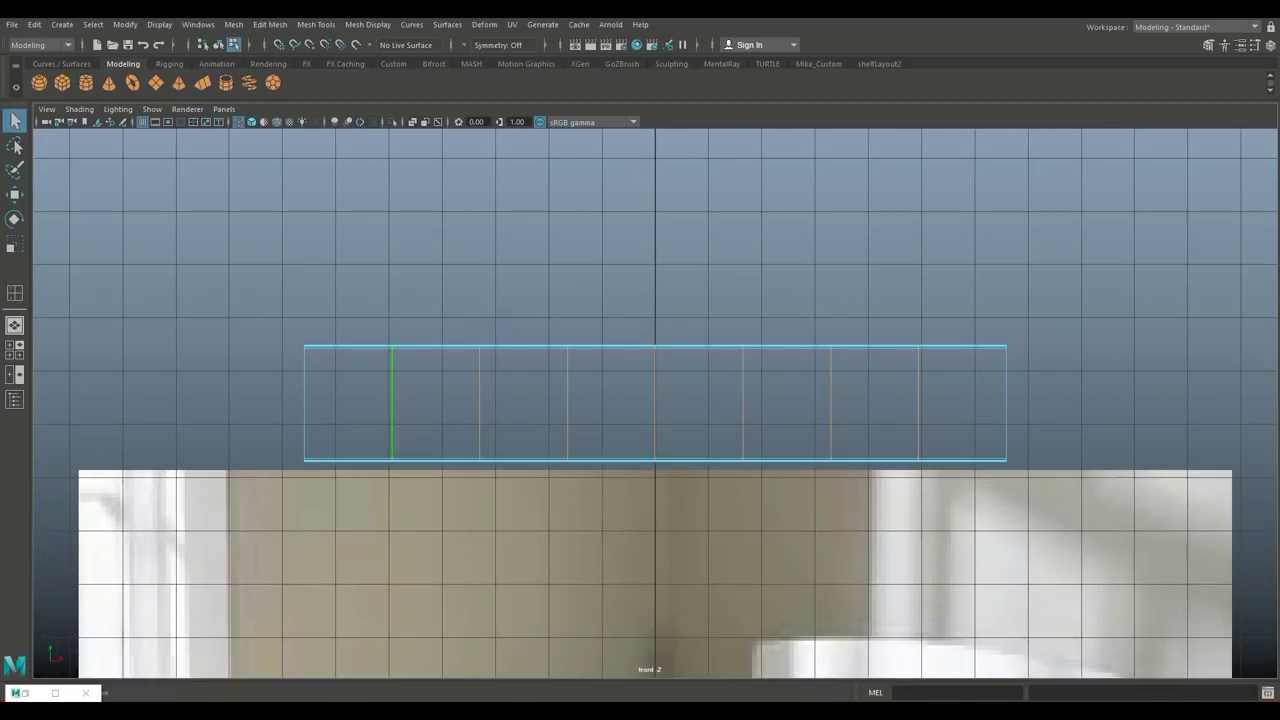
{"action": "right_click_drag", "start_coordinate": [400, 340], "coordinate": [335, 311]}
Select the headboard's inner top vertices and raise them along Y into a smooth arch.
{"action": "left_click_drag", "start_coordinate": [360, 325], "coordinate": [960, 370]}
{"action": "scroll", "coordinate": [655, 403], "scroll_direction": "down", "scroll_amount": 2}
{"action": "scroll", "coordinate": [655, 403], "scroll_direction": "down", "scroll_amount": 3}
{"action": "scroll", "coordinate": [655, 403], "scroll_direction": "down", "scroll_amount": 1}
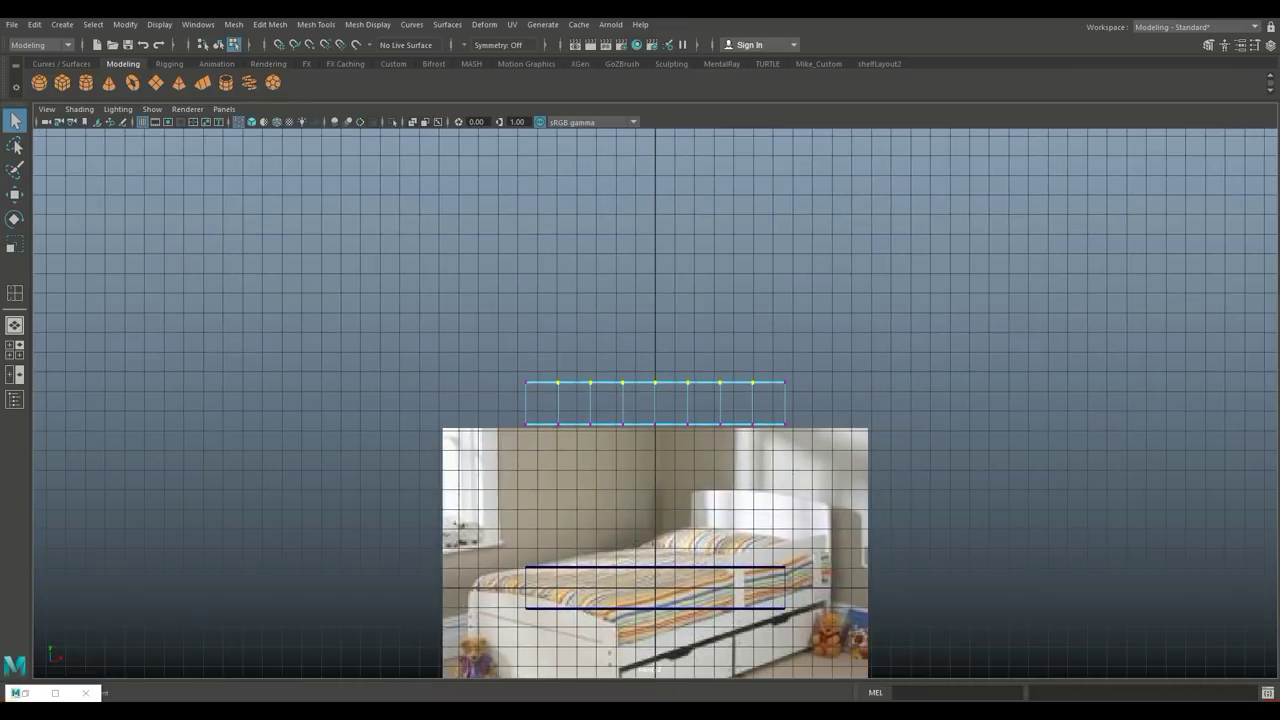
{"action": "key", "text": "w"}
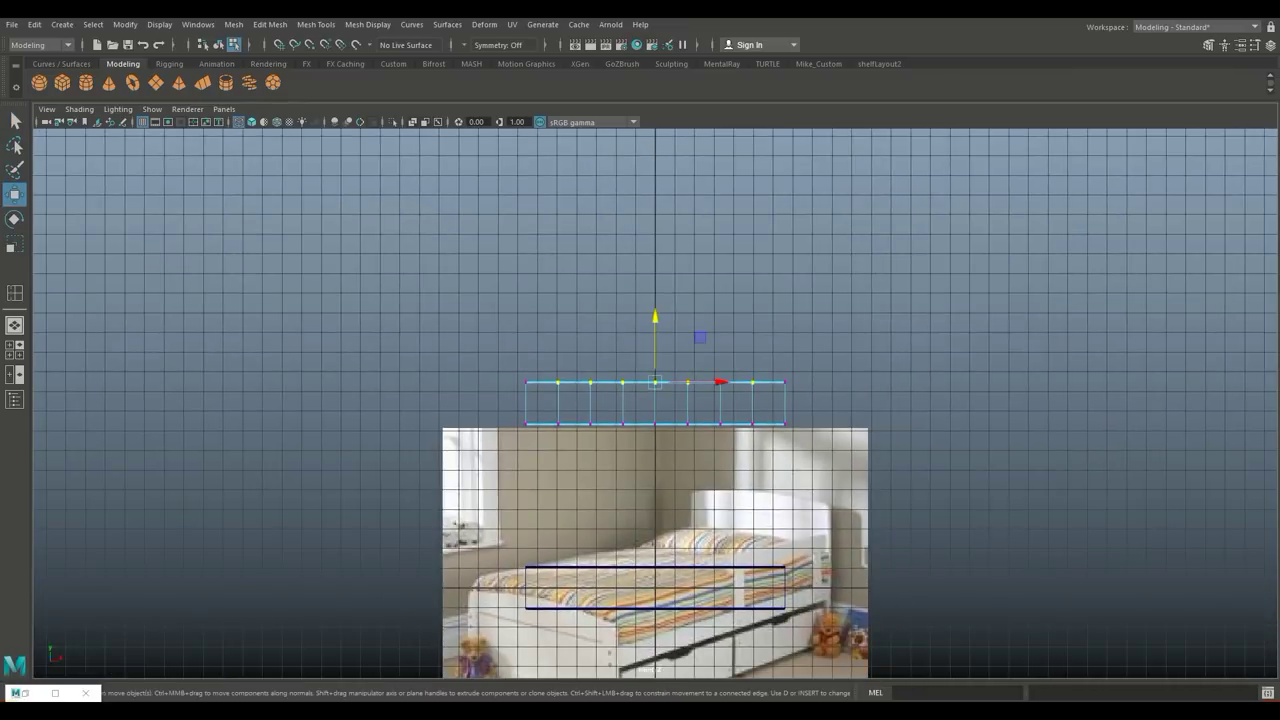
{"action": "left_click_drag", "start_coordinate": [655, 330], "coordinate": [655, 322]}
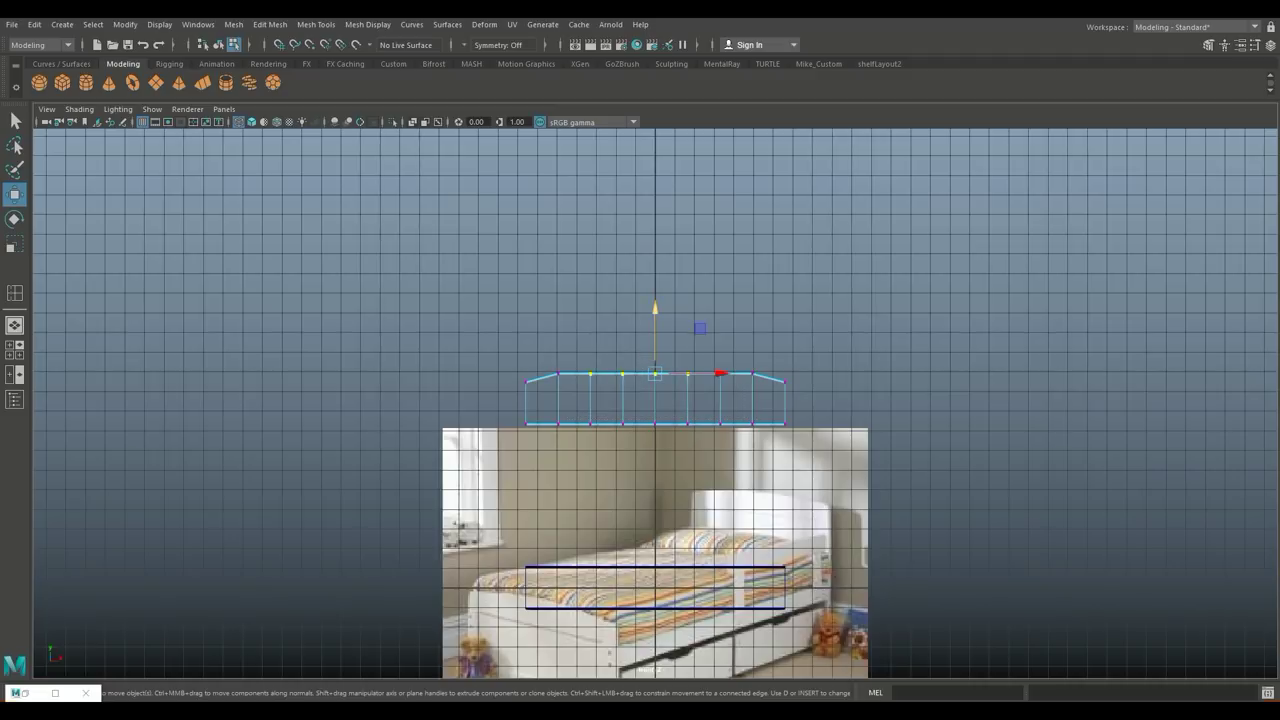
{"action": "left_click_drag", "start_coordinate": [655, 310], "coordinate": [655, 303]}
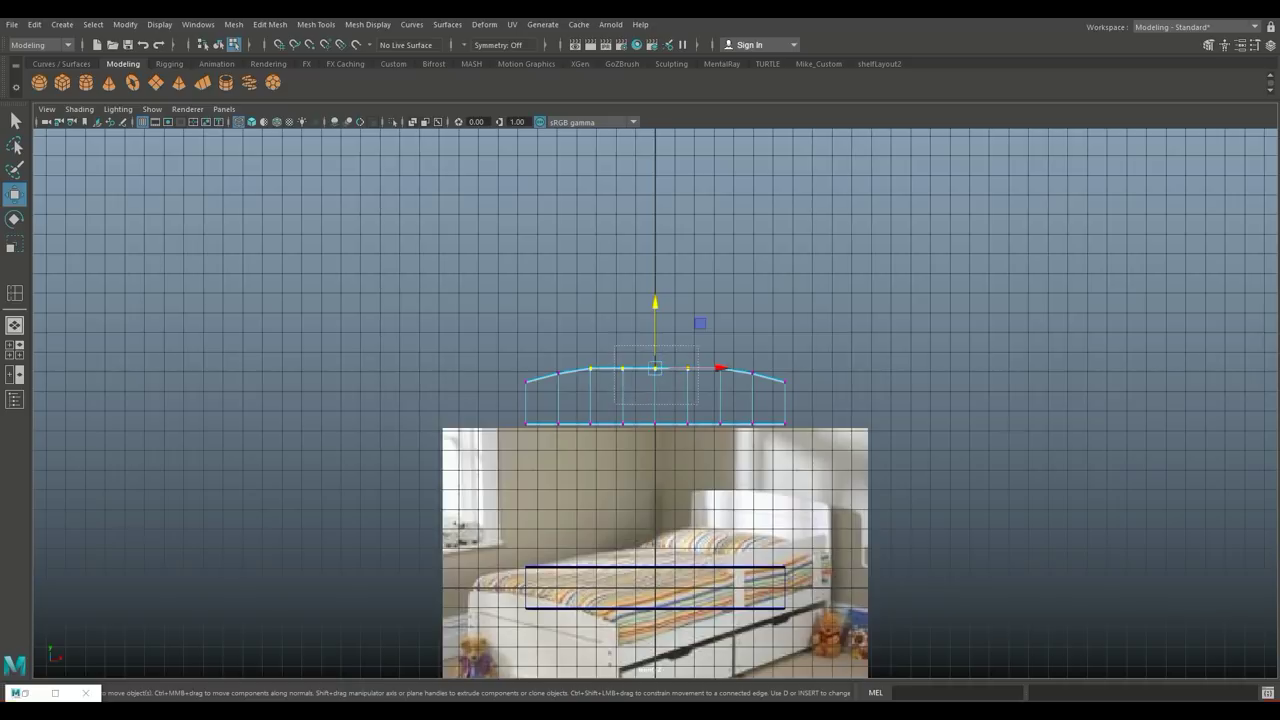
{"action": "left_click_drag", "start_coordinate": [655, 306], "coordinate": [655, 302]}
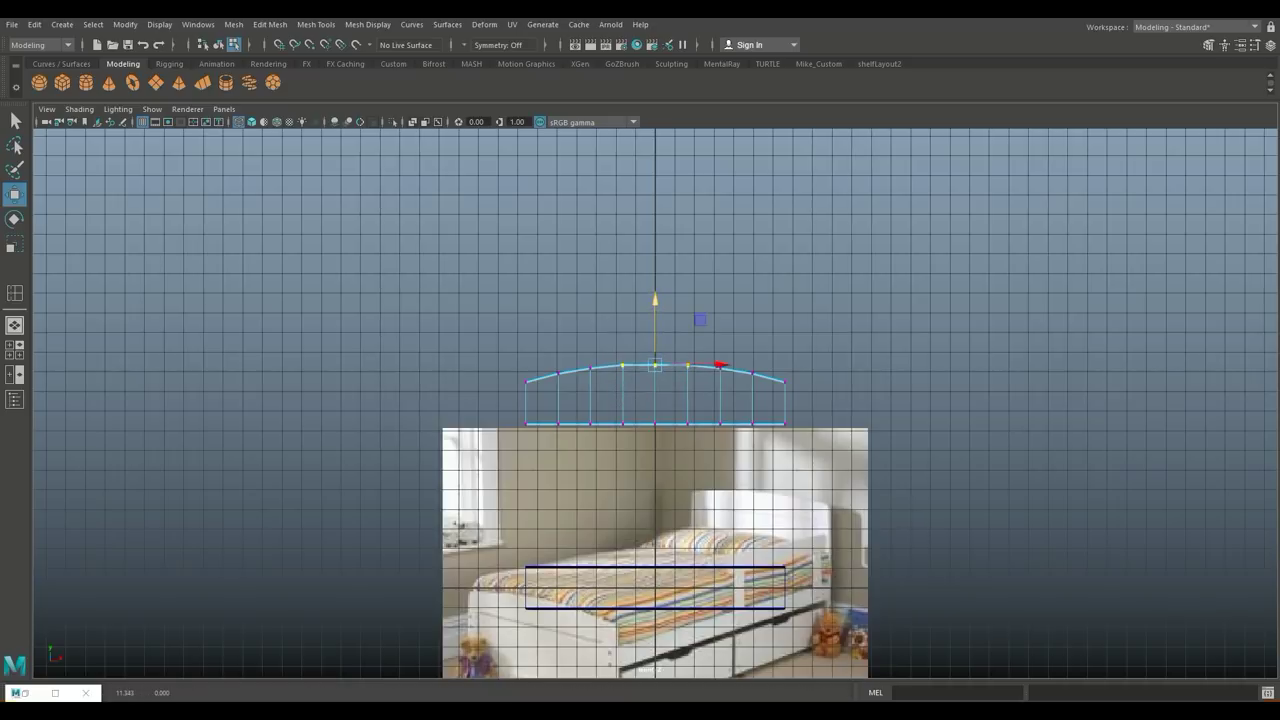
{"action": "left_click", "coordinate": [655, 302]}
{"action": "scroll", "coordinate": [655, 404], "scroll_direction": "up", "scroll_amount": 1}
{"action": "scroll", "coordinate": [655, 404], "scroll_direction": "up", "scroll_amount": 3}
{"action": "scroll", "coordinate": [655, 404], "scroll_direction": "down", "scroll_amount": 2}
{"action": "scroll", "coordinate": [655, 404], "scroll_direction": "down", "scroll_amount": 1}
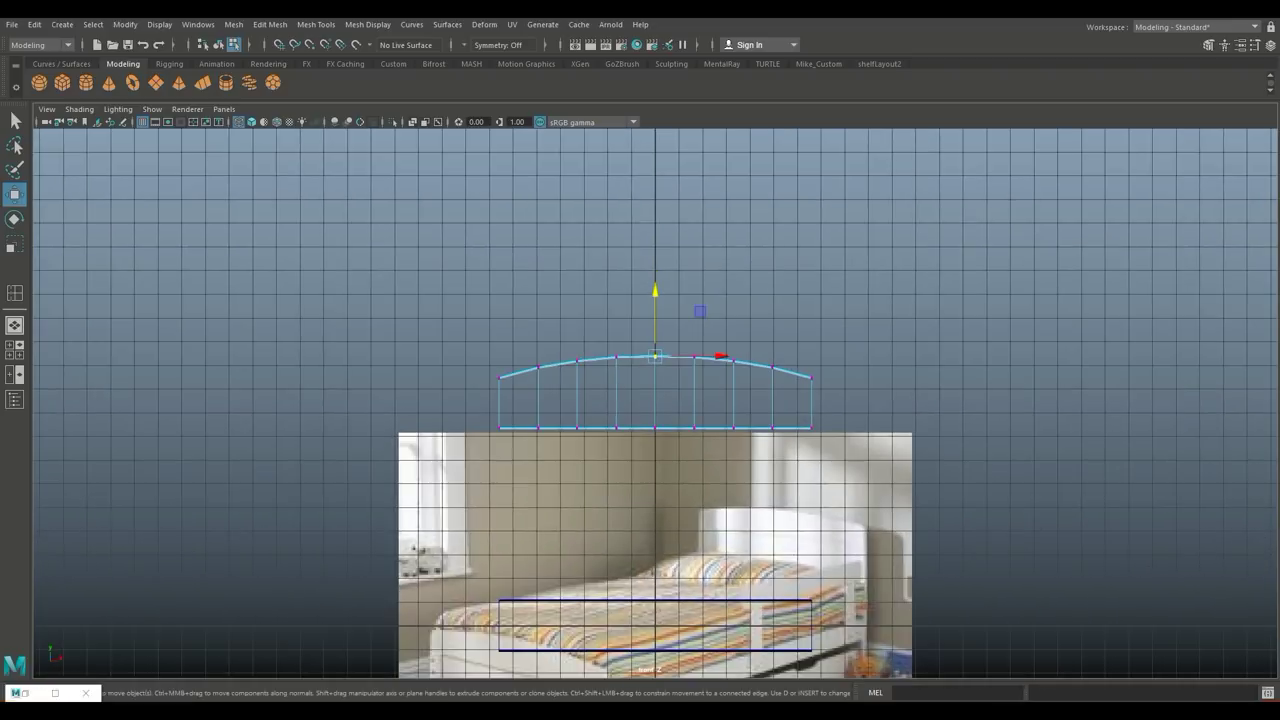
{"action": "left_click", "coordinate": [15, 350]}
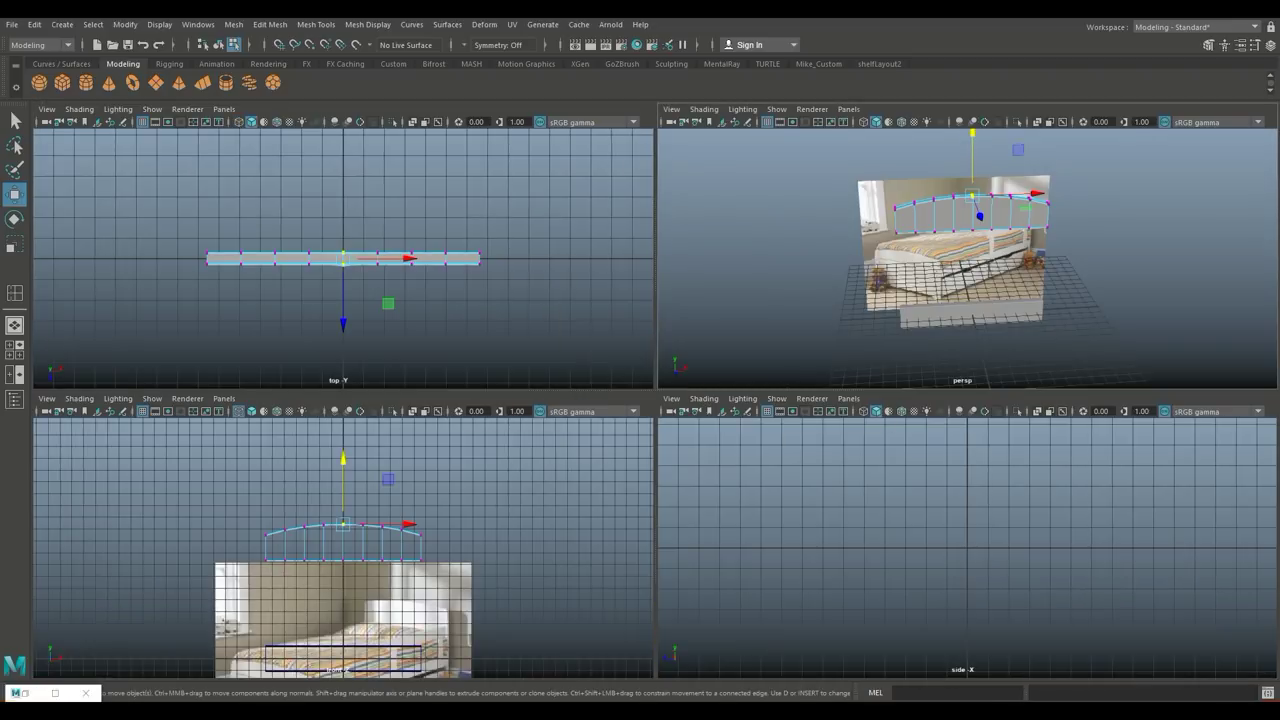
Return to the single perspective view and orbit to inspect the arched headboard.
{"action": "key", "text": "space"}
{"action": "mouse_move", "coordinate": [640, 400]}
{"action": "left_mouse_down", "text": "alt"}
{"action": "mouse_move", "coordinate": [520, 400]}
{"action": "mouse_move", "coordinate": [640, 400]}
{"action": "left_mouse_up", "text": "alt"}
{"action": "scroll", "coordinate": [640, 400], "scroll_direction": "up", "scroll_amount": 2}
{"action": "scroll", "coordinate": [660, 405], "scroll_direction": "up", "scroll_amount": 3}
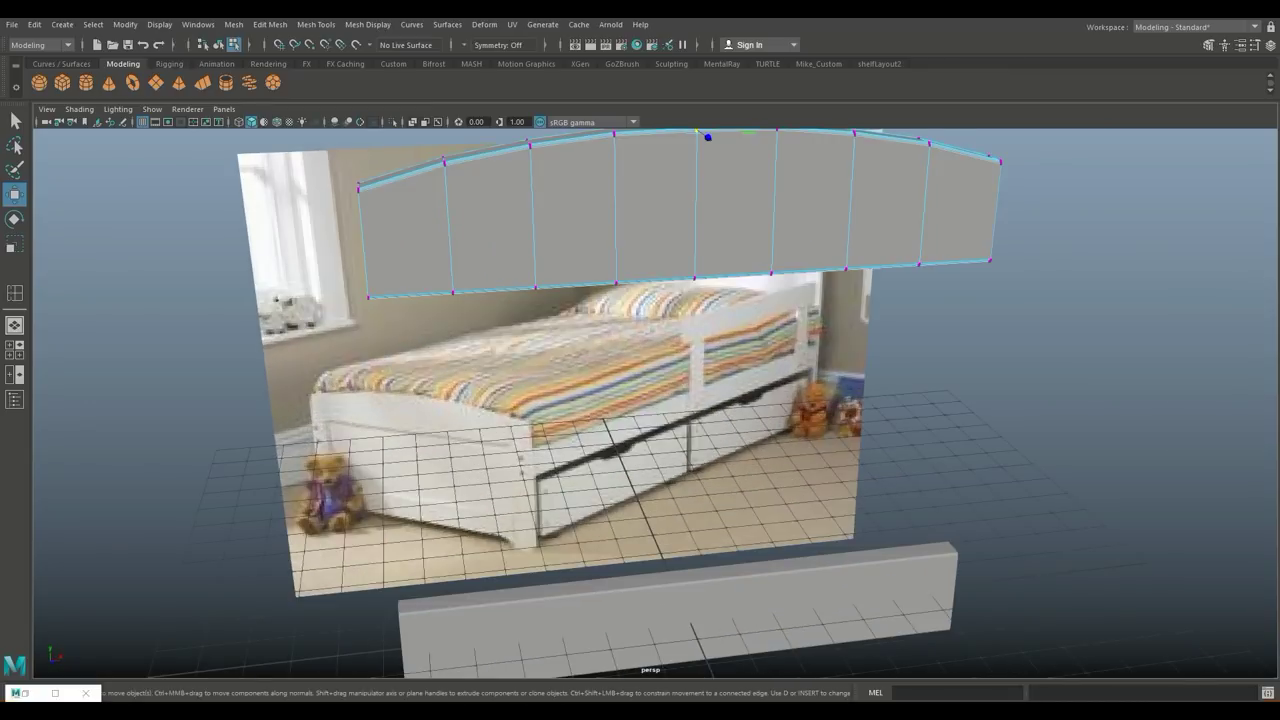
{"action": "scroll", "coordinate": [640, 400], "scroll_direction": "down", "scroll_amount": 5}
{"action": "left_click_drag", "start_coordinate": [640, 400], "coordinate": [600, 390], "text": "alt"}
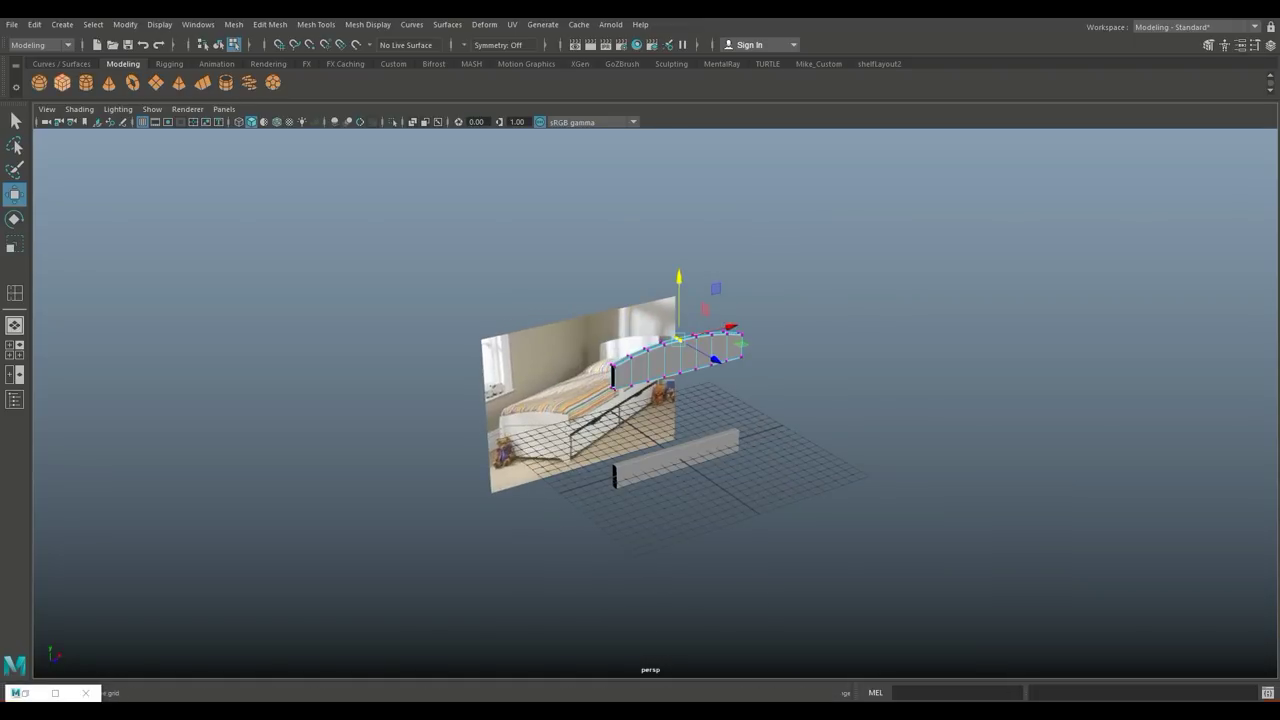
Select the lower board as a whole object and duplicate it in place.
{"action": "left_click", "coordinate": [676, 448]}
{"action": "right_click_drag", "start_coordinate": [711, 309], "coordinate": [775, 292]}
{"action": "scroll", "coordinate": [775, 292], "scroll_direction": "up", "scroll_amount": 3}
{"action": "key", "text": "ctrl+d"}
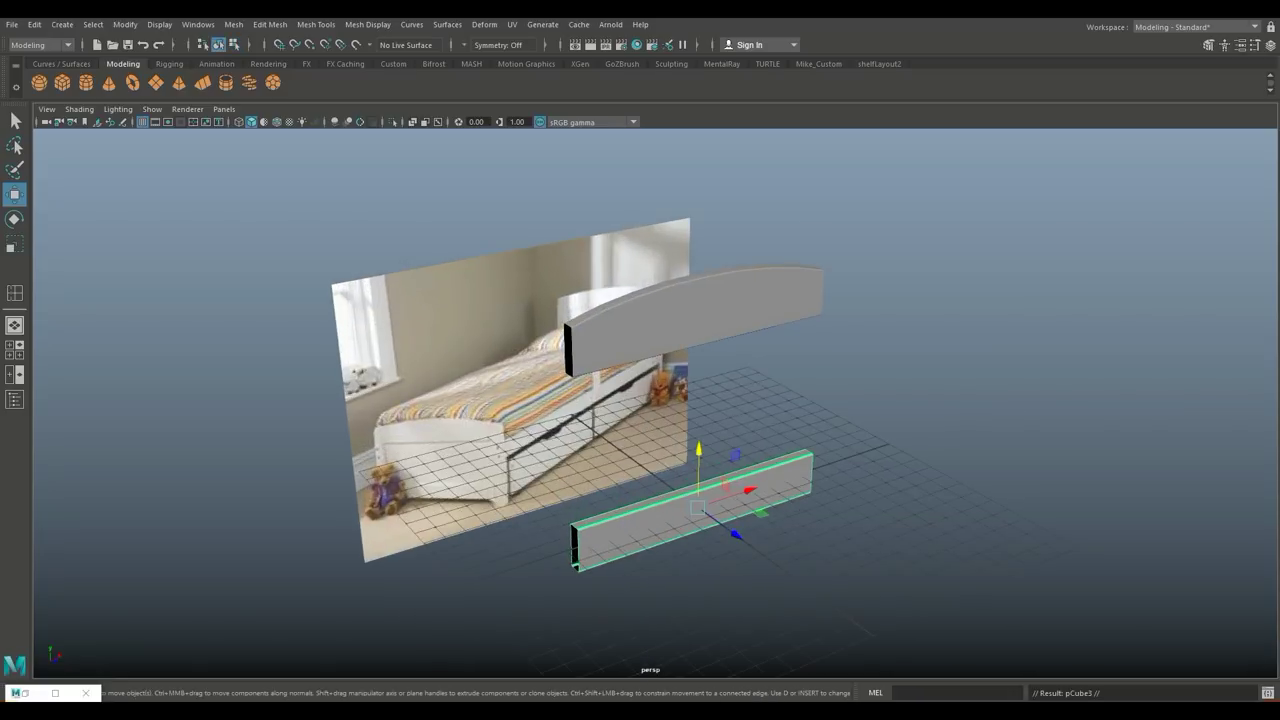
Rotate the copied board upright and move it left and up as a vertical post.
{"action": "key", "text": "e"}
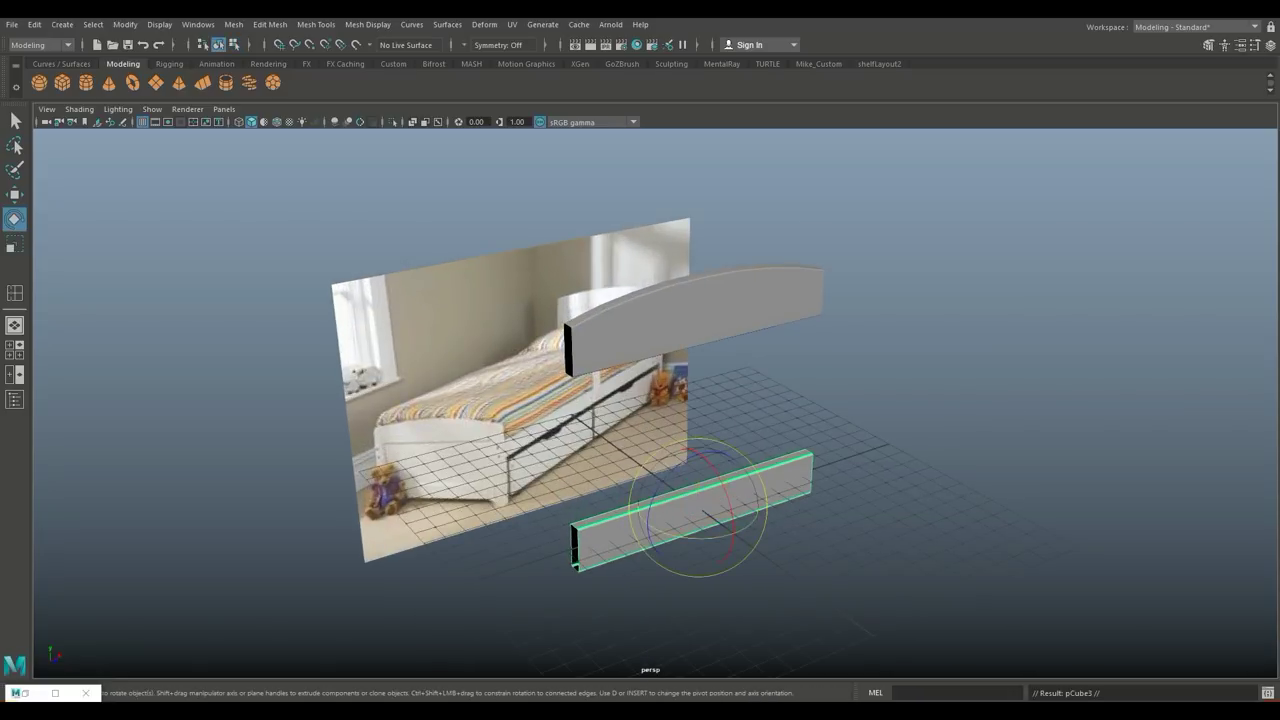
{"action": "mouse_move", "coordinate": [700, 442]}
{"action": "left_mouse_down"}
{"action": "mouse_move", "coordinate": [760, 480]}
{"action": "mouse_move", "coordinate": [740, 540]}
{"action": "left_mouse_up"}
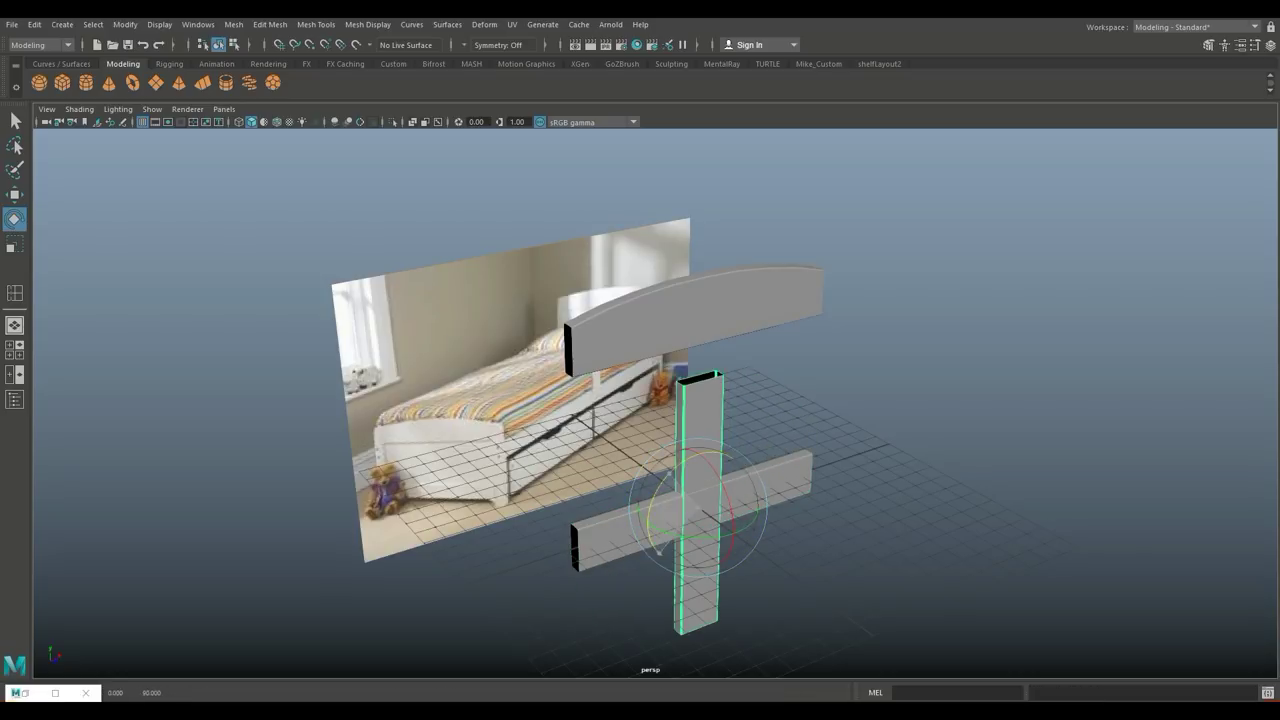
{"action": "key", "text": "w"}
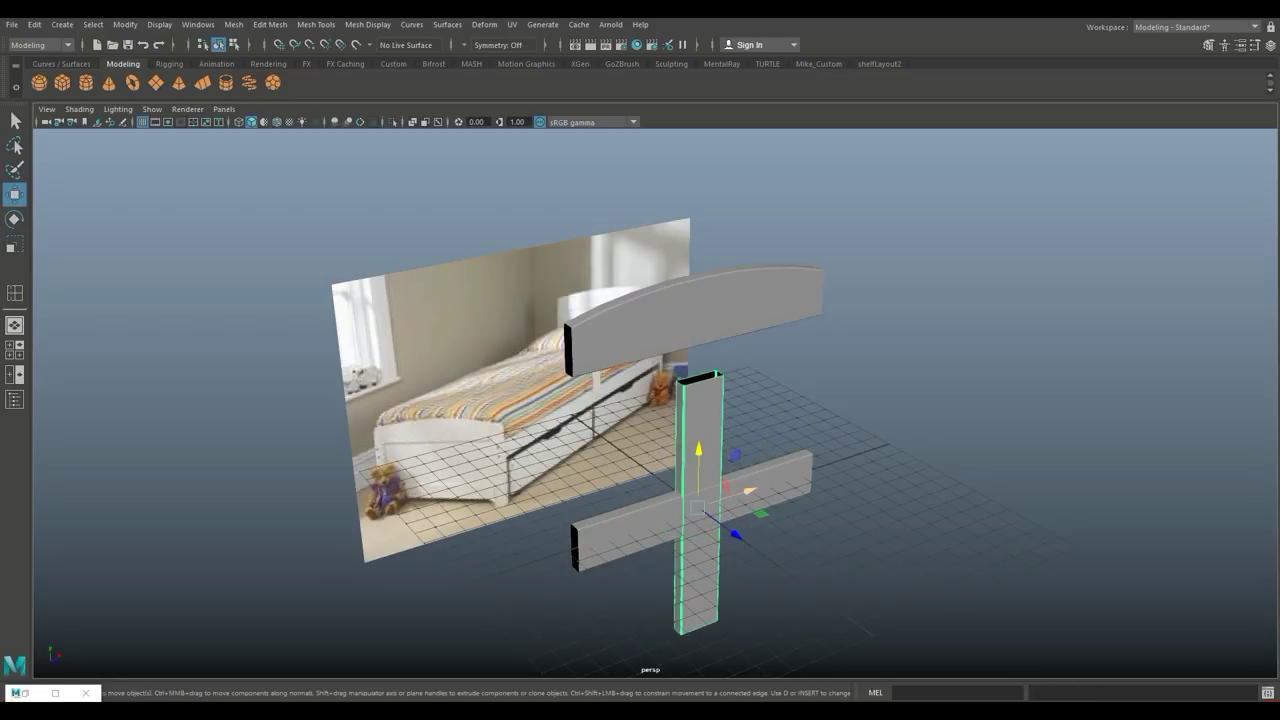
{"action": "left_click_drag", "start_coordinate": [740, 494], "coordinate": [628, 530]}
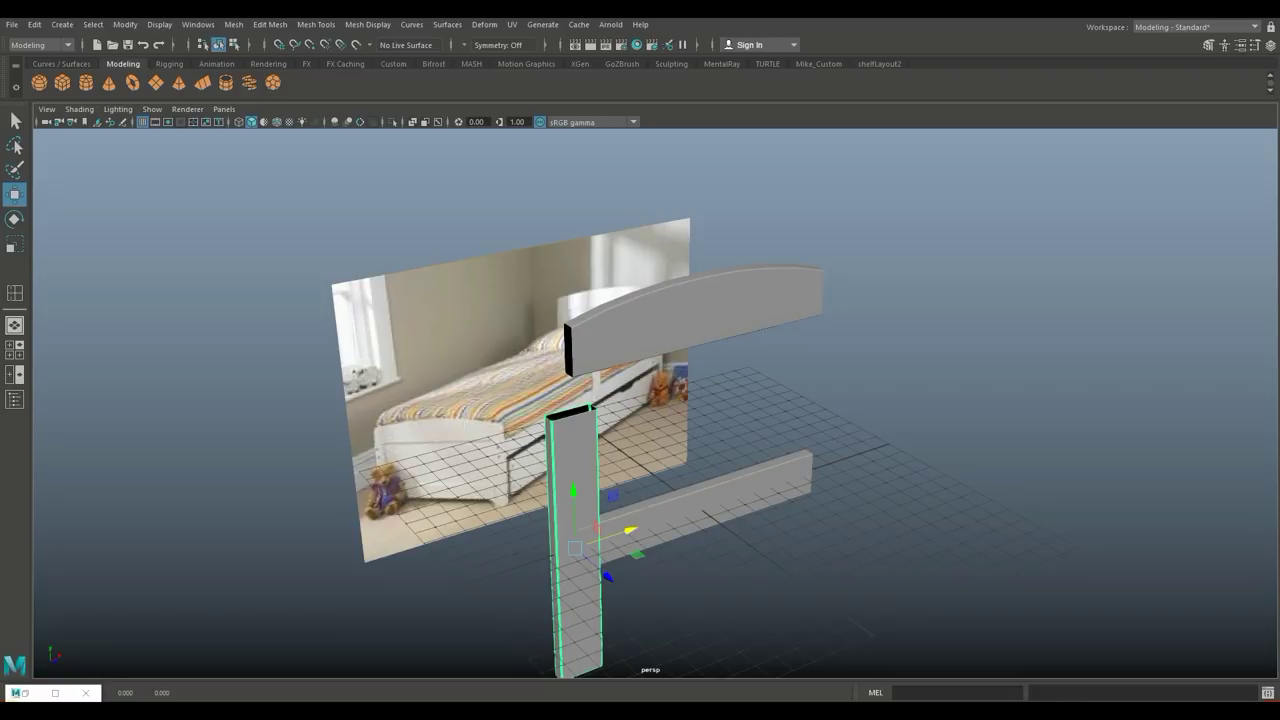
{"action": "left_click_drag", "start_coordinate": [573, 492], "coordinate": [570, 385]}
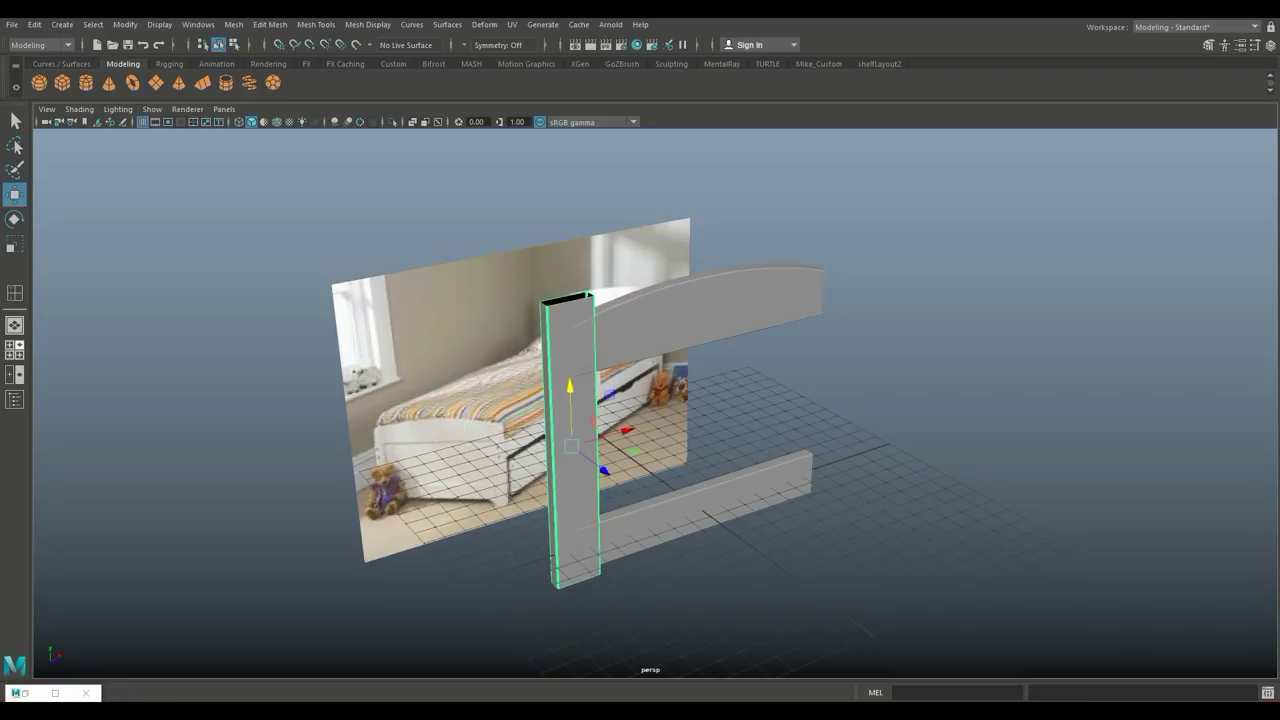
In a shaded front view, slide the post left to the headboard's end.
{"action": "key", "text": "space"}
{"action": "key", "text": "space"}
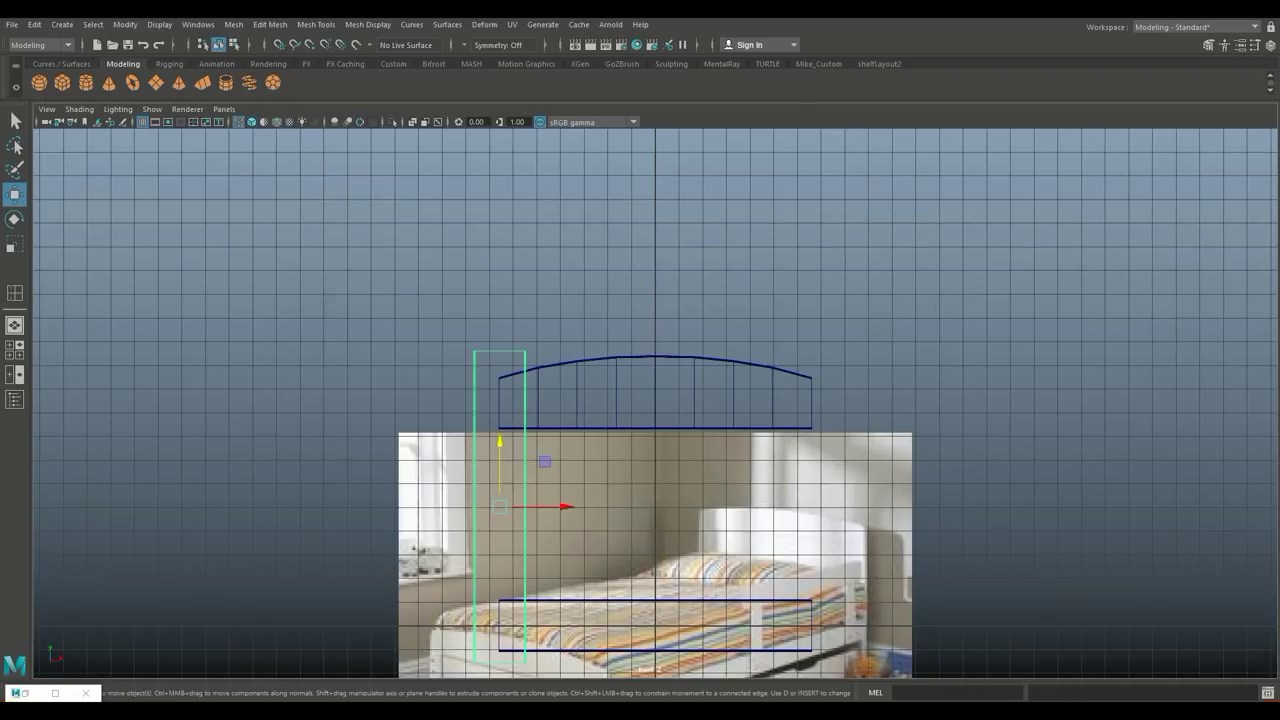
{"action": "scroll", "coordinate": [655, 400], "scroll_direction": "up", "scroll_amount": 2}
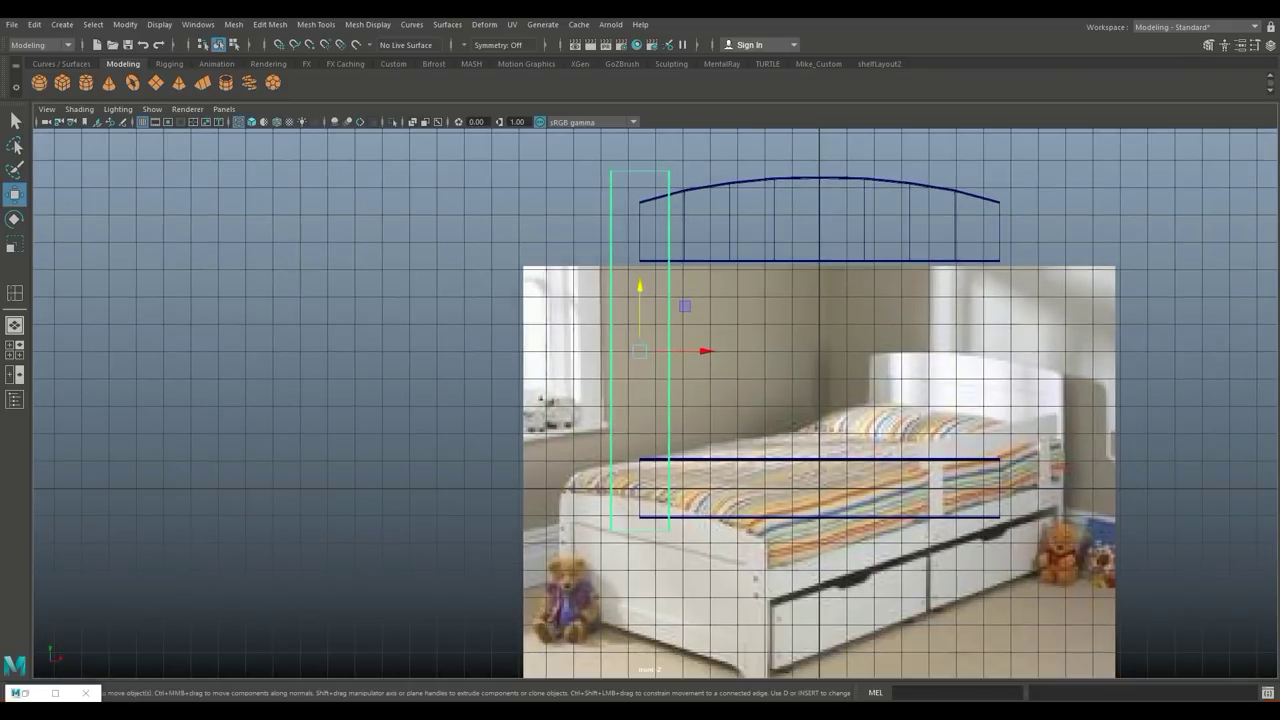
{"action": "key", "text": "5"}
{"action": "scroll", "coordinate": [667, 440], "scroll_direction": "up", "scroll_amount": 3}
{"action": "scroll", "coordinate": [667, 440], "scroll_direction": "up", "scroll_amount": 1}
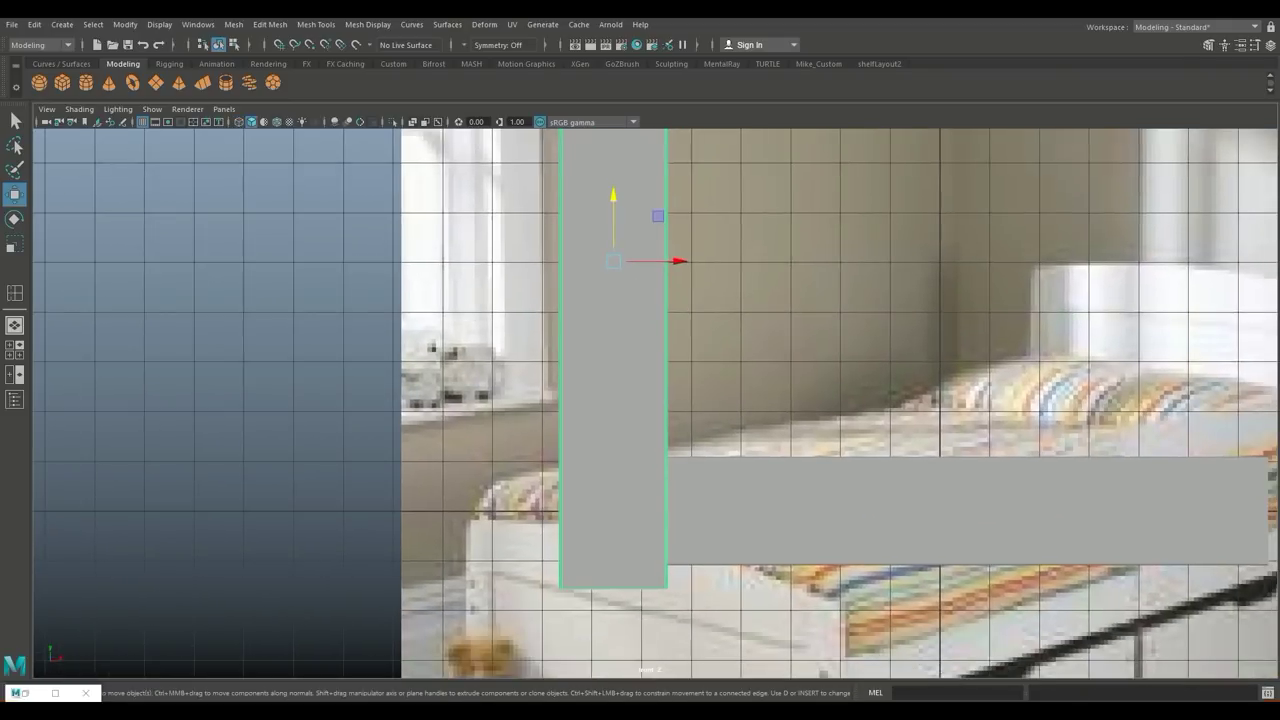
{"action": "left_click_drag", "start_coordinate": [678, 261], "coordinate": [623, 261]}
Select the post's top vertices and lower them to line up with the headboard.
{"action": "right_click", "coordinate": [557, 311]}
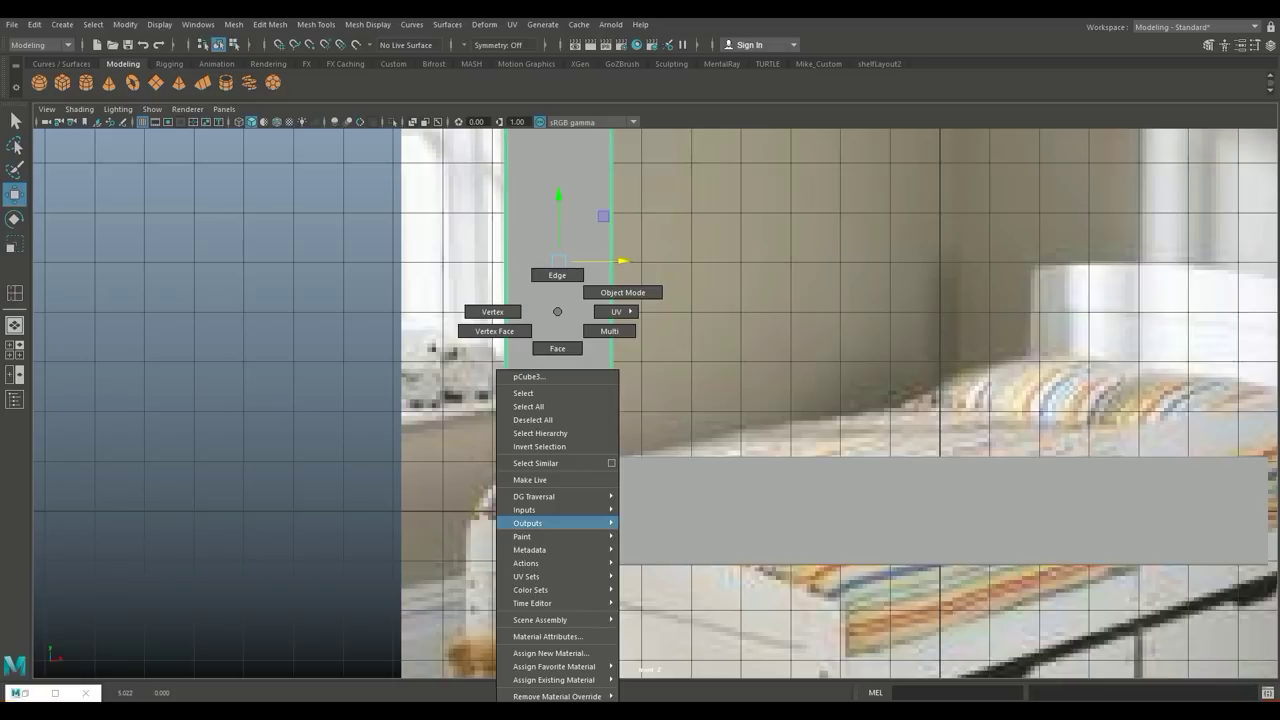
{"action": "left_click", "coordinate": [493, 311]}
{"action": "scroll", "coordinate": [656, 404], "scroll_direction": "down", "scroll_amount": 2}
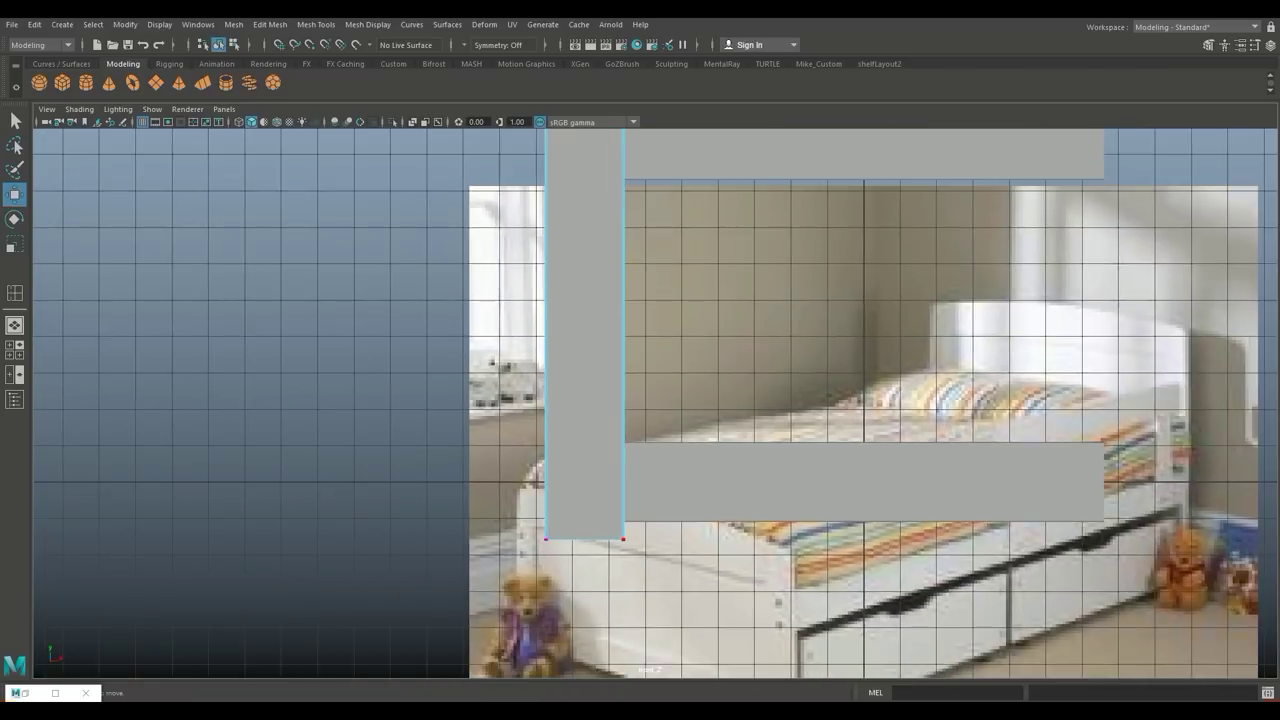
{"action": "scroll", "coordinate": [656, 404], "scroll_direction": "down", "scroll_amount": 2}
{"action": "scroll", "coordinate": [657, 398], "scroll_direction": "up", "scroll_amount": 2}
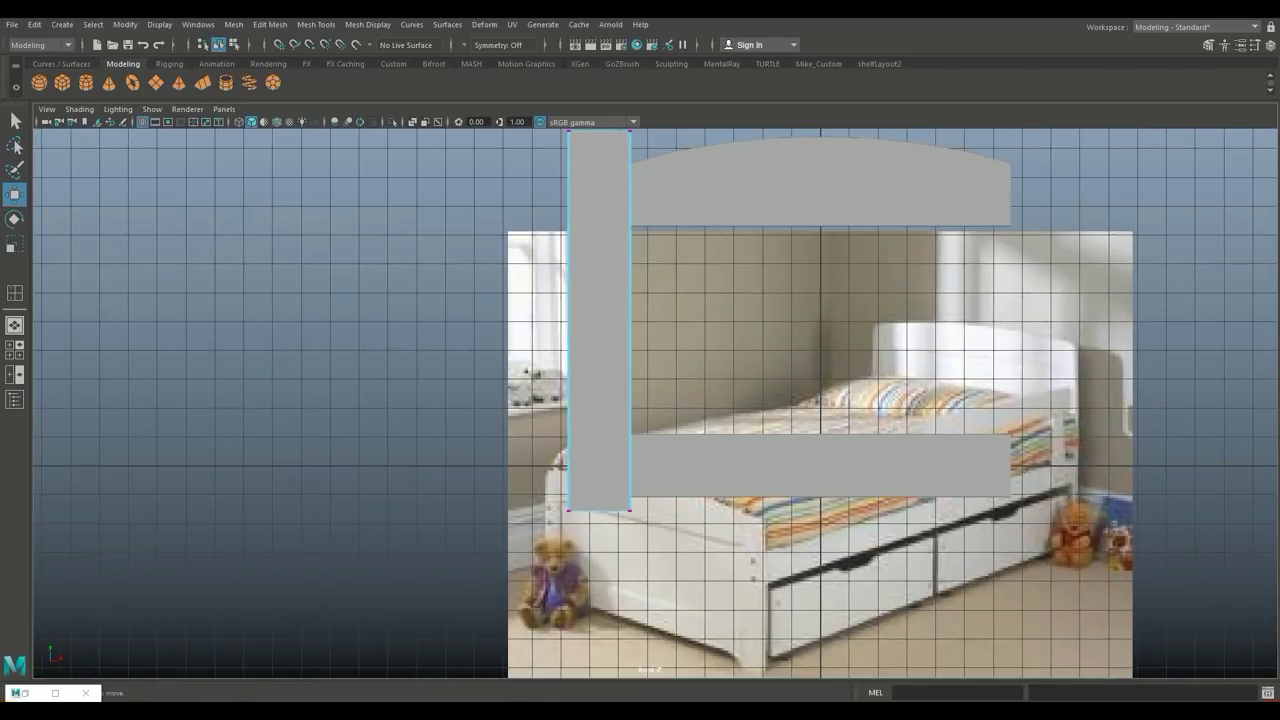
{"action": "mouse_move", "coordinate": [657, 398]}
{"action": "middle_mouse_down", "text": "alt"}
{"action": "mouse_move", "coordinate": [698, 303]}
{"action": "mouse_move", "coordinate": [707, 564]}
{"action": "middle_mouse_up", "text": "alt"}
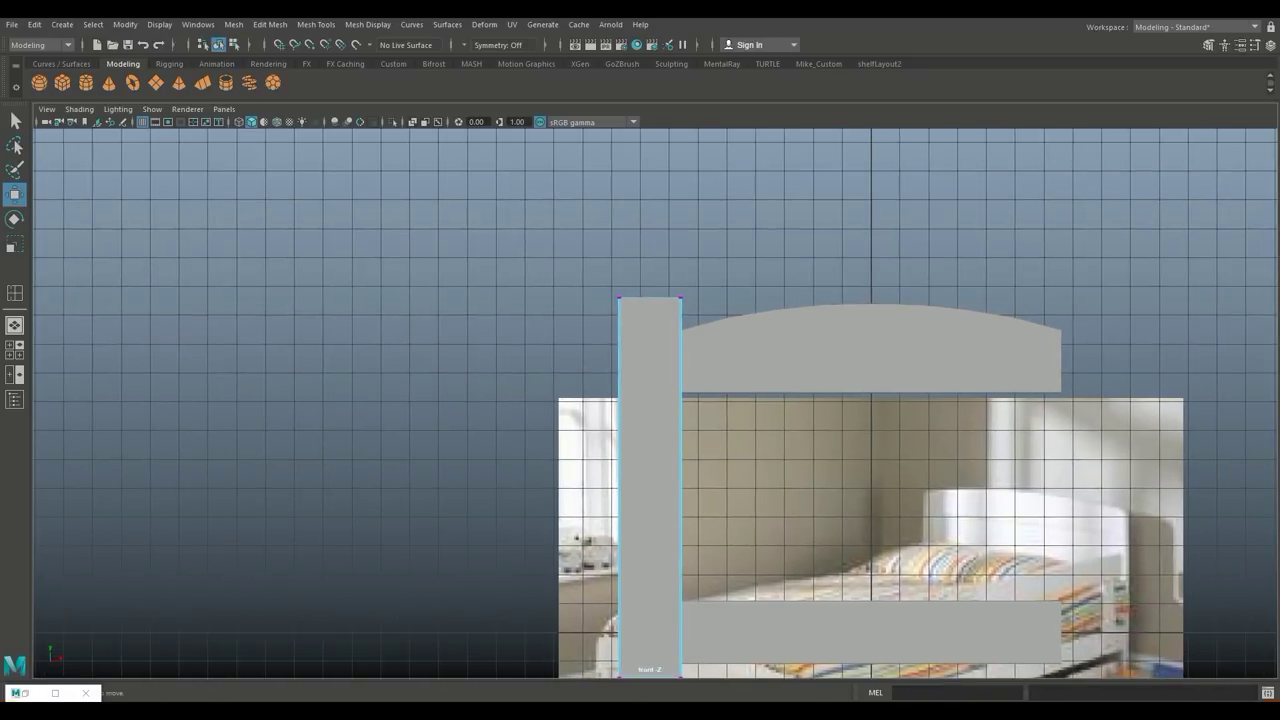
{"action": "left_click_drag", "start_coordinate": [566, 268], "coordinate": [820, 360]}
{"action": "middle_click_drag", "start_coordinate": [820, 360], "coordinate": [801, 430], "text": "alt"}
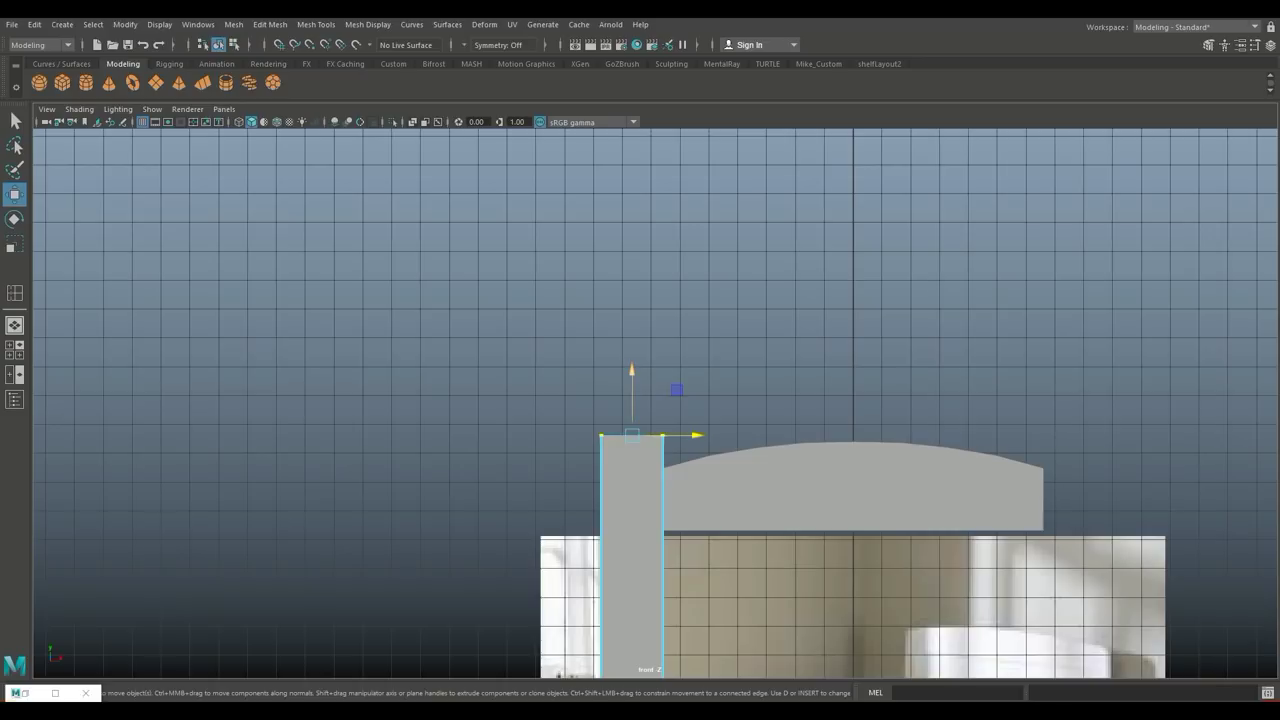
{"action": "left_click_drag", "start_coordinate": [631, 395], "coordinate": [631, 429]}
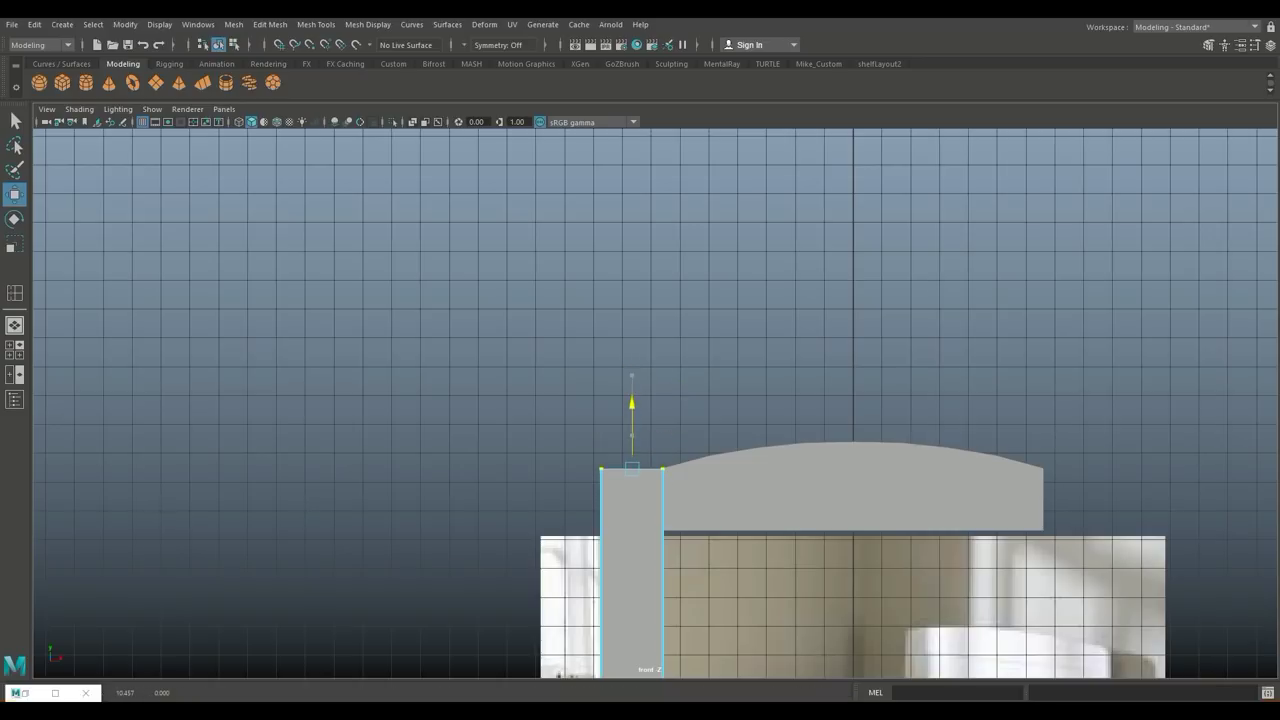
{"action": "scroll", "coordinate": [710, 445], "scroll_direction": "up", "scroll_amount": 2}
{"action": "scroll", "coordinate": [710, 445], "scroll_direction": "up", "scroll_amount": 2}
{"action": "middle_click_drag", "start_coordinate": [700, 450], "coordinate": [623, 381], "text": "alt"}
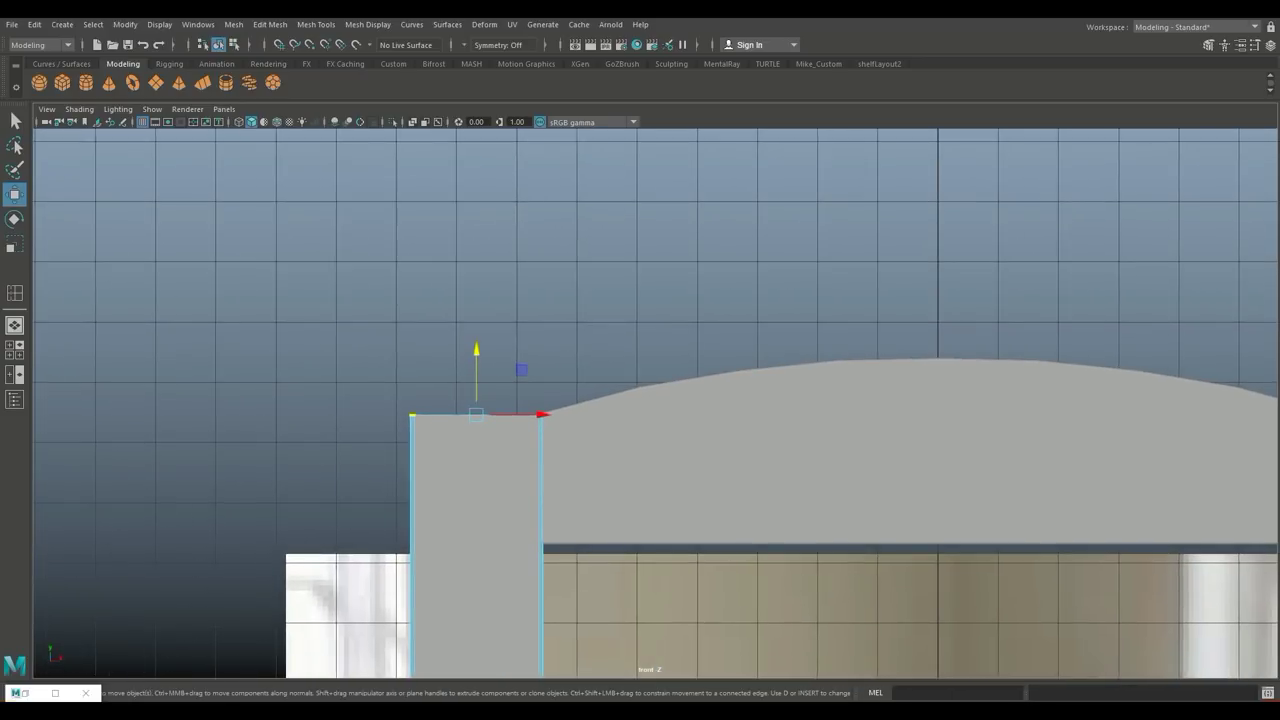
{"action": "scroll", "coordinate": [640, 400], "scroll_direction": "up", "scroll_amount": 1}
Back in the perspective view, select the border edges of the post's open top.
{"action": "key", "text": "space"}
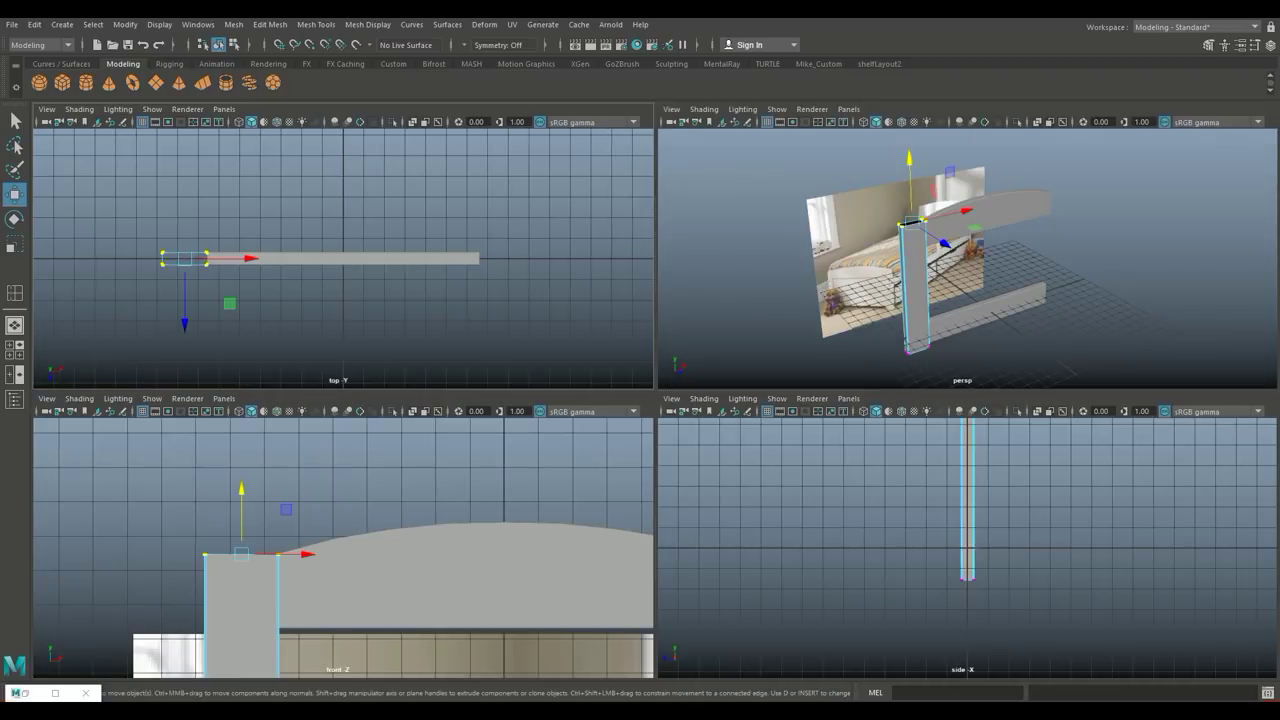
{"action": "key", "text": "space"}
{"action": "left_click_drag", "start_coordinate": [640, 400], "coordinate": [780, 420], "text": "alt"}
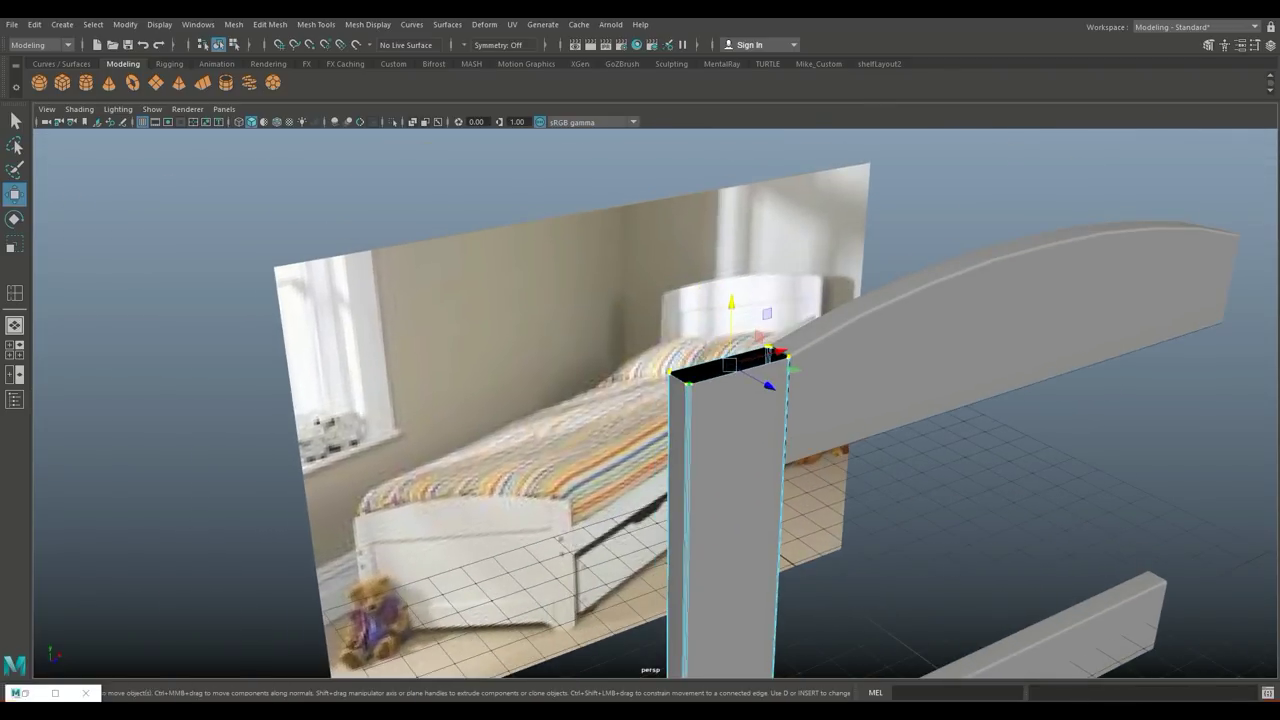
{"action": "right_click_drag", "start_coordinate": [714, 337], "coordinate": [651, 306]}
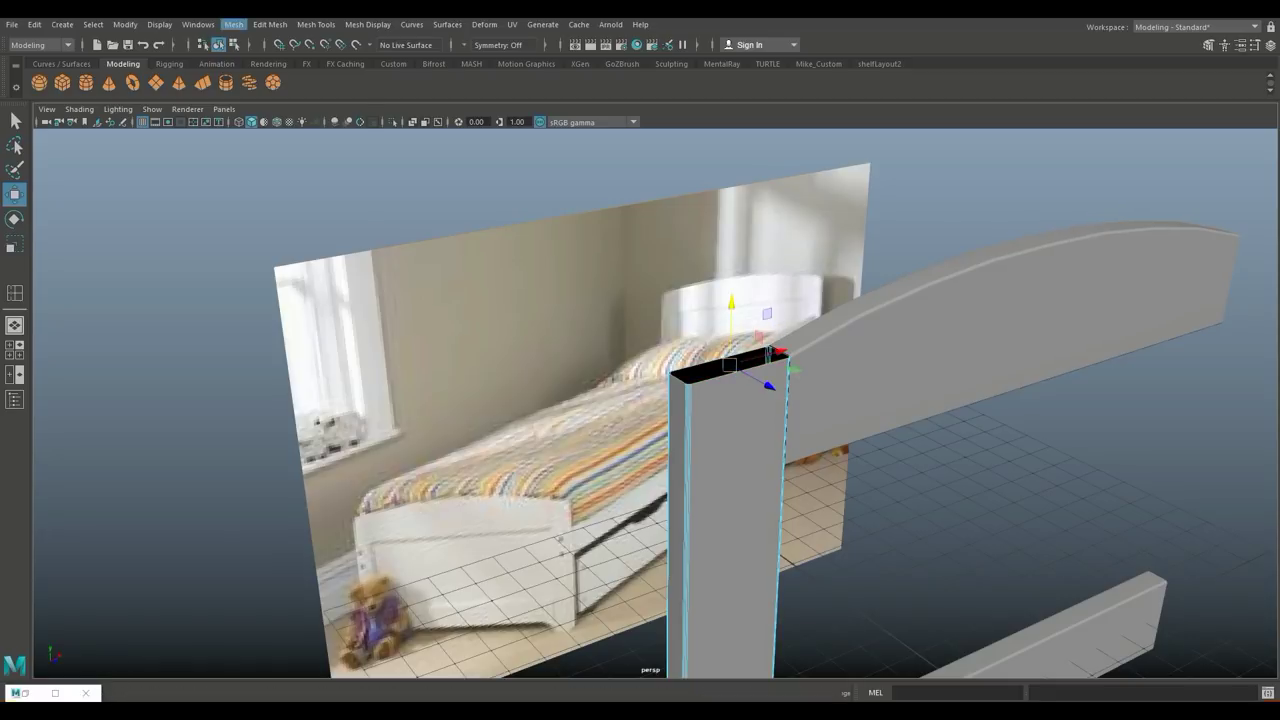
Fill the hole in the post's open top with Mesh > Fill Hole.
{"action": "left_click", "coordinate": [233, 24]}
{"action": "left_click", "coordinate": [258, 121]}
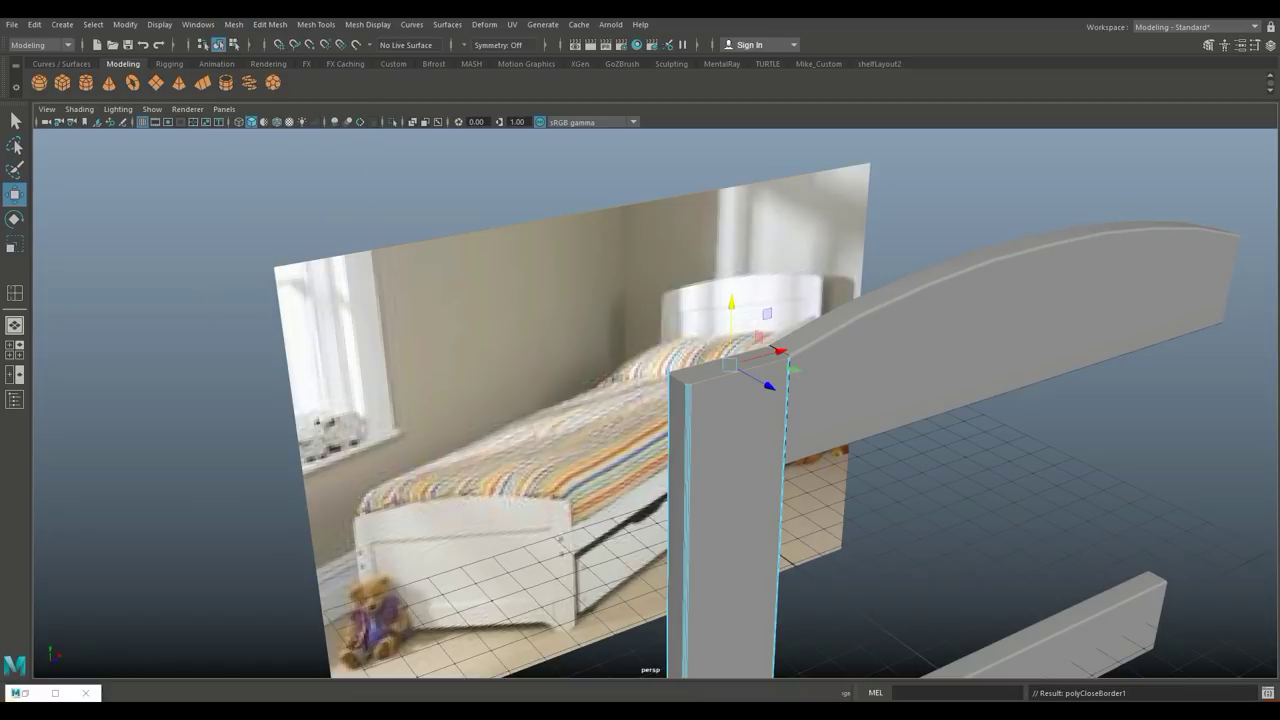
{"action": "scroll", "coordinate": [640, 400], "scroll_direction": "down", "scroll_amount": 3}
{"action": "scroll", "coordinate": [640, 400], "scroll_direction": "up", "scroll_amount": 3}
{"action": "mouse_move", "coordinate": [640, 400]}
{"action": "left_mouse_down", "text": "alt"}
{"action": "mouse_move", "coordinate": [560, 410]}
{"action": "mouse_move", "coordinate": [625, 390]}
{"action": "left_mouse_up", "text": "alt"}
{"action": "right_click_drag", "start_coordinate": [472, 309], "coordinate": [534, 289]}
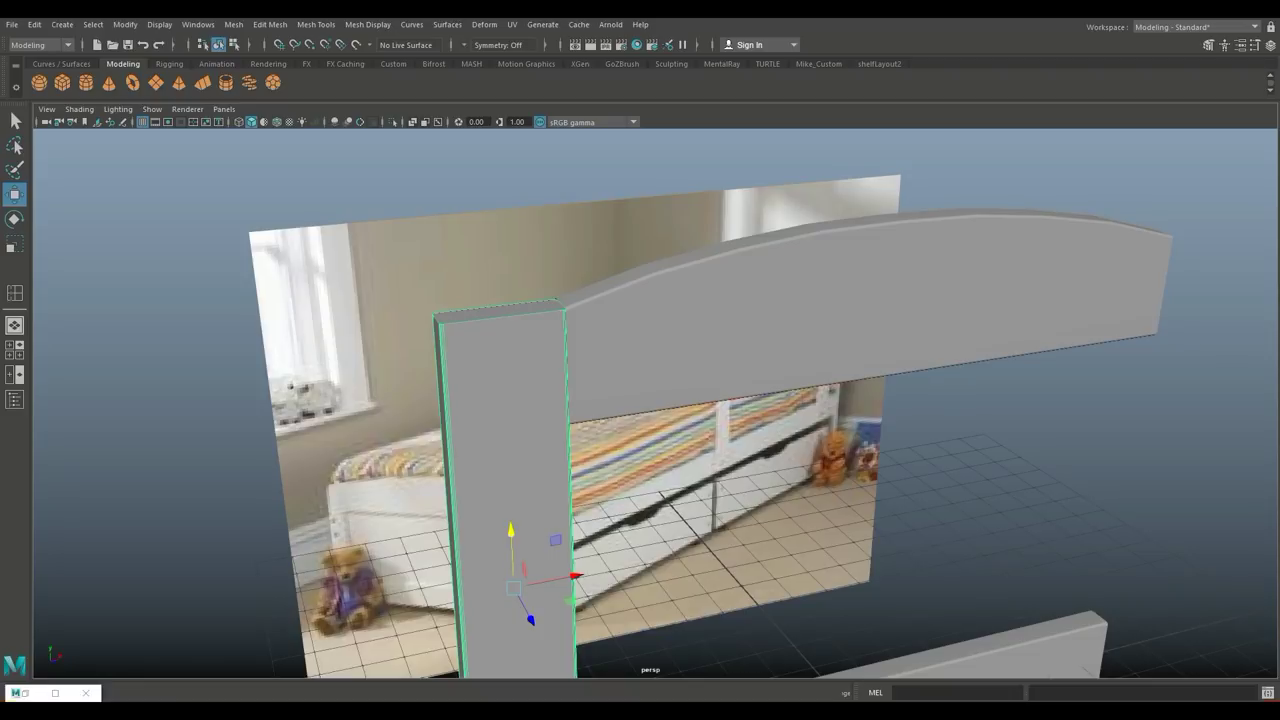
Insert evenly spaced vertical edge loops along the post.
{"action": "left_click", "coordinate": [367, 24]}
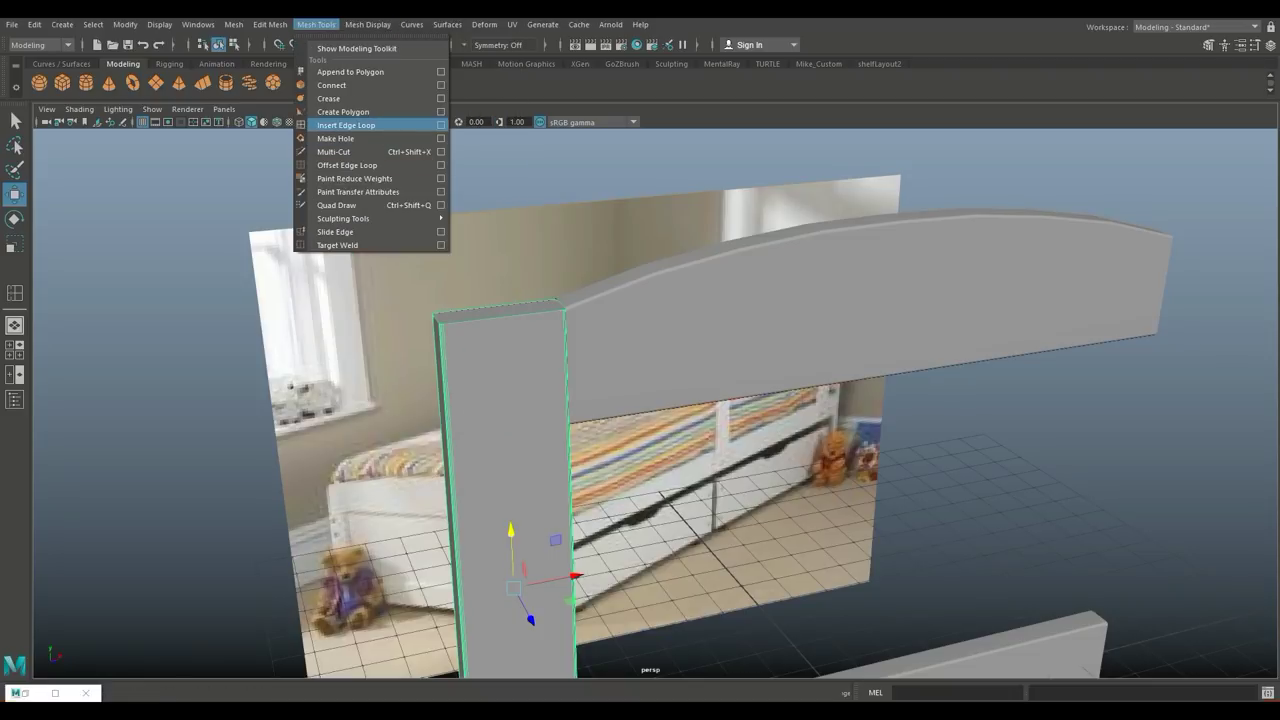
{"action": "left_click", "coordinate": [346, 125]}
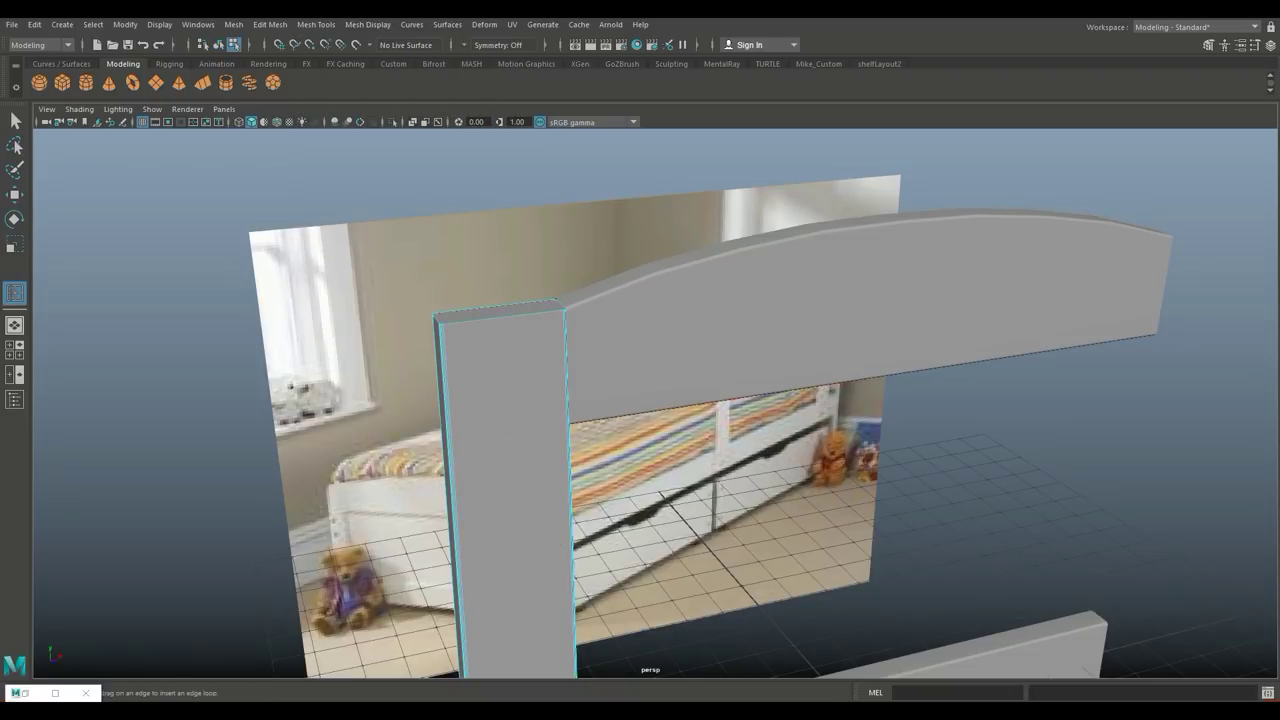
{"action": "left_click", "coordinate": [500, 312]}
{"action": "left_click_drag", "start_coordinate": [640, 400], "coordinate": [760, 410], "text": "alt"}
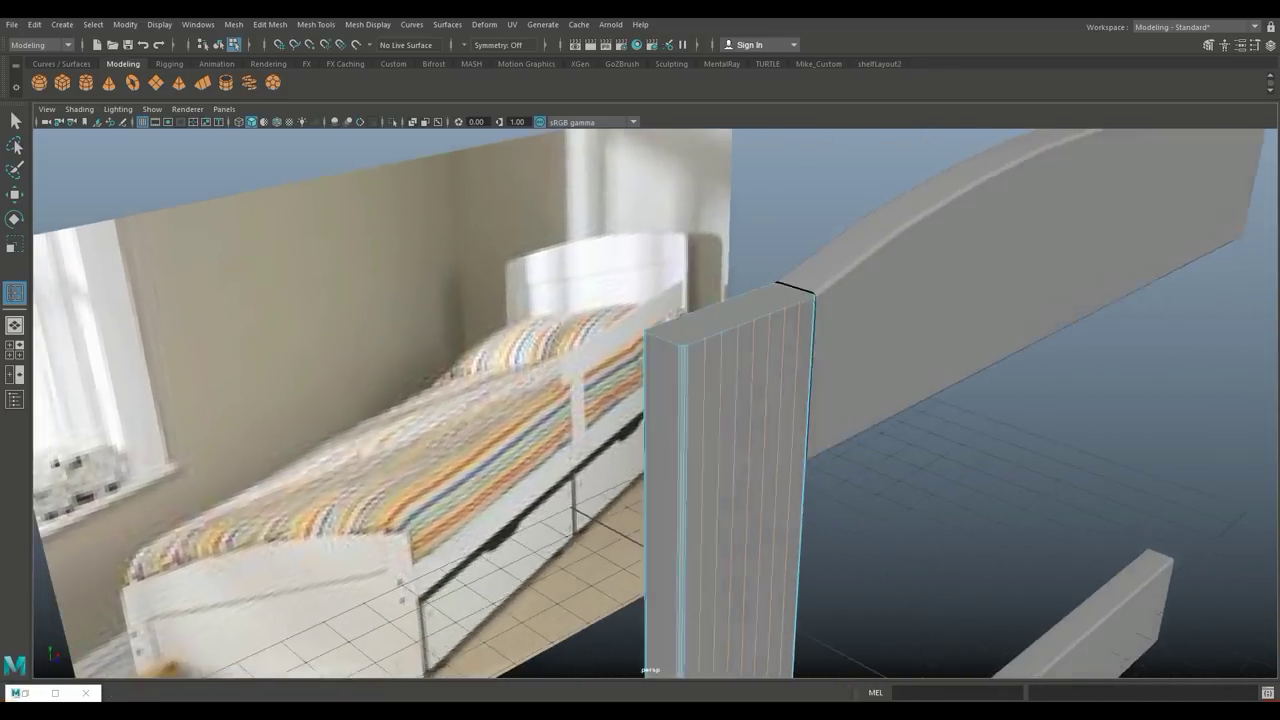
{"action": "mouse_move", "coordinate": [640, 400]}
{"action": "left_mouse_down", "text": "alt"}
{"action": "mouse_move", "coordinate": [580, 400]}
{"action": "mouse_move", "coordinate": [760, 370]}
{"action": "mouse_move", "coordinate": [820, 380]}
{"action": "mouse_move", "coordinate": [980, 340]}
{"action": "left_mouse_up", "text": "alt"}
Delete the post's top face so its end is open.
{"action": "key", "text": "q"}
{"action": "right_click", "coordinate": [567, 312]}
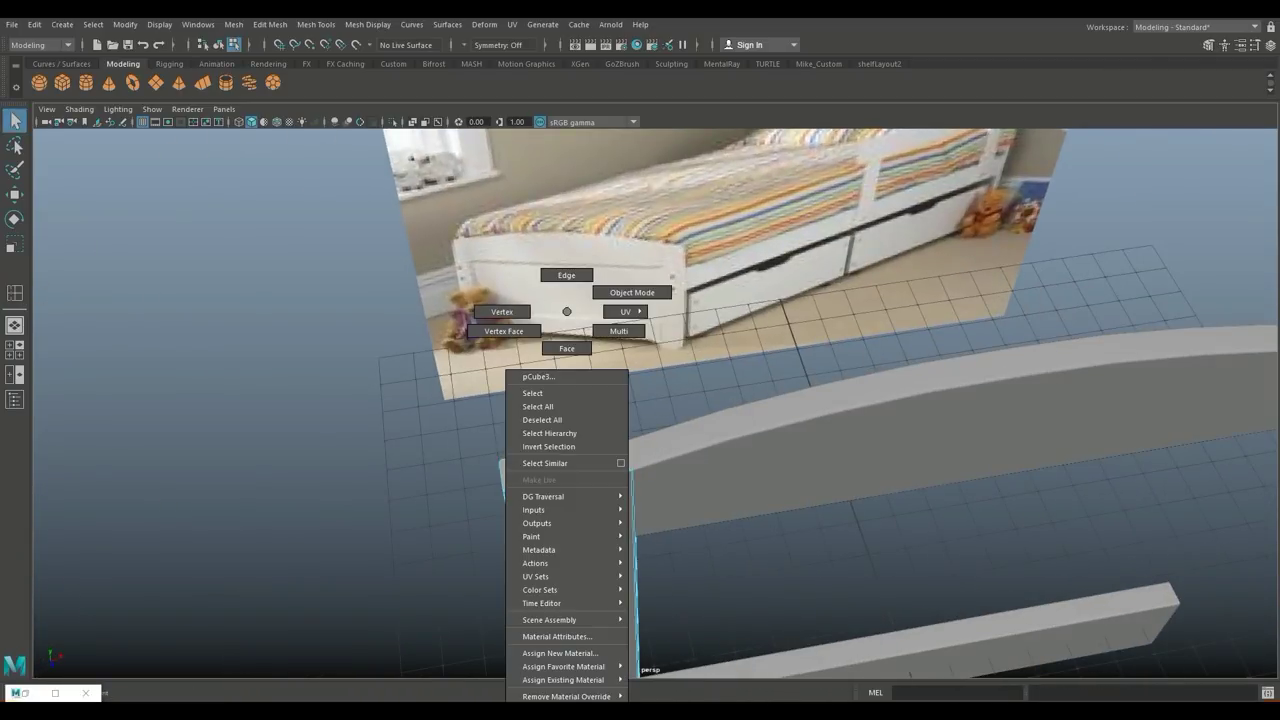
{"action": "left_click", "coordinate": [565, 465]}
{"action": "key", "text": "Delete"}
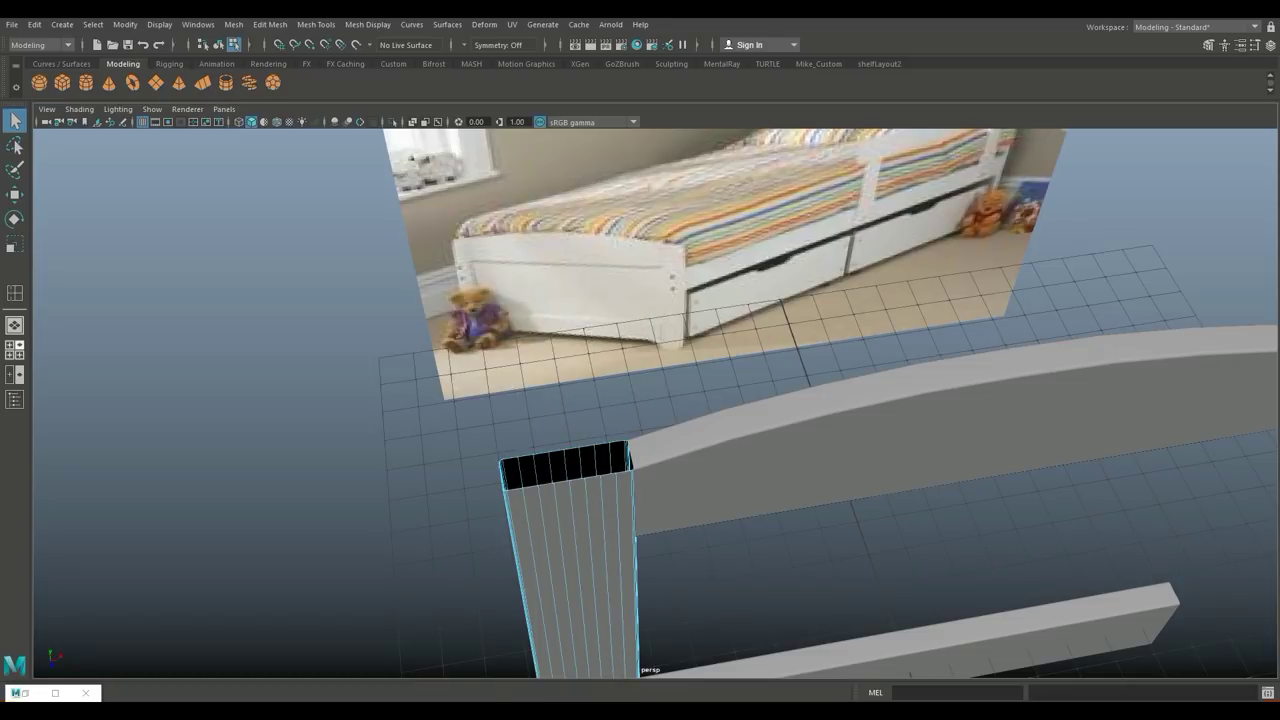
Zoom the front view onto the post and lower its top-edge vertices slightly.
{"action": "left_click", "coordinate": [15, 349]}
{"action": "key", "text": "space"}
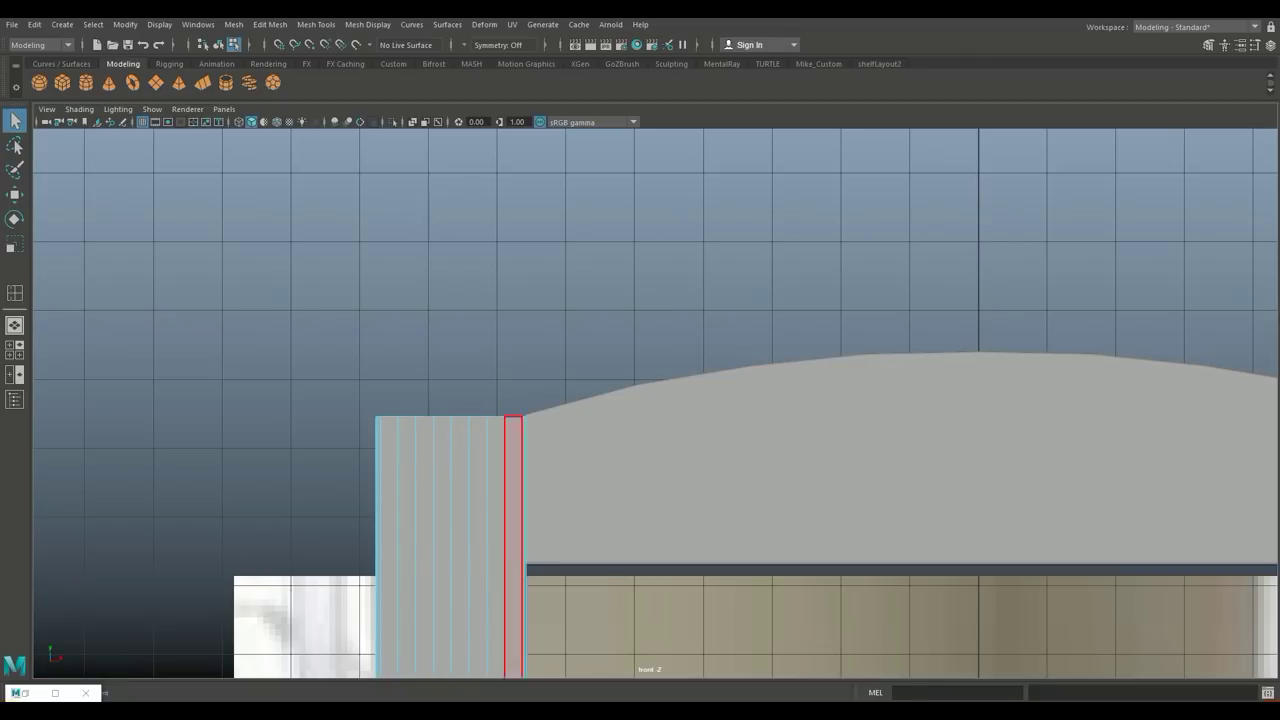
{"action": "middle_click_drag", "start_coordinate": [501, 400], "coordinate": [607, 318], "text": "alt"}
{"action": "scroll", "coordinate": [620, 340], "scroll_direction": "up", "scroll_amount": 1}
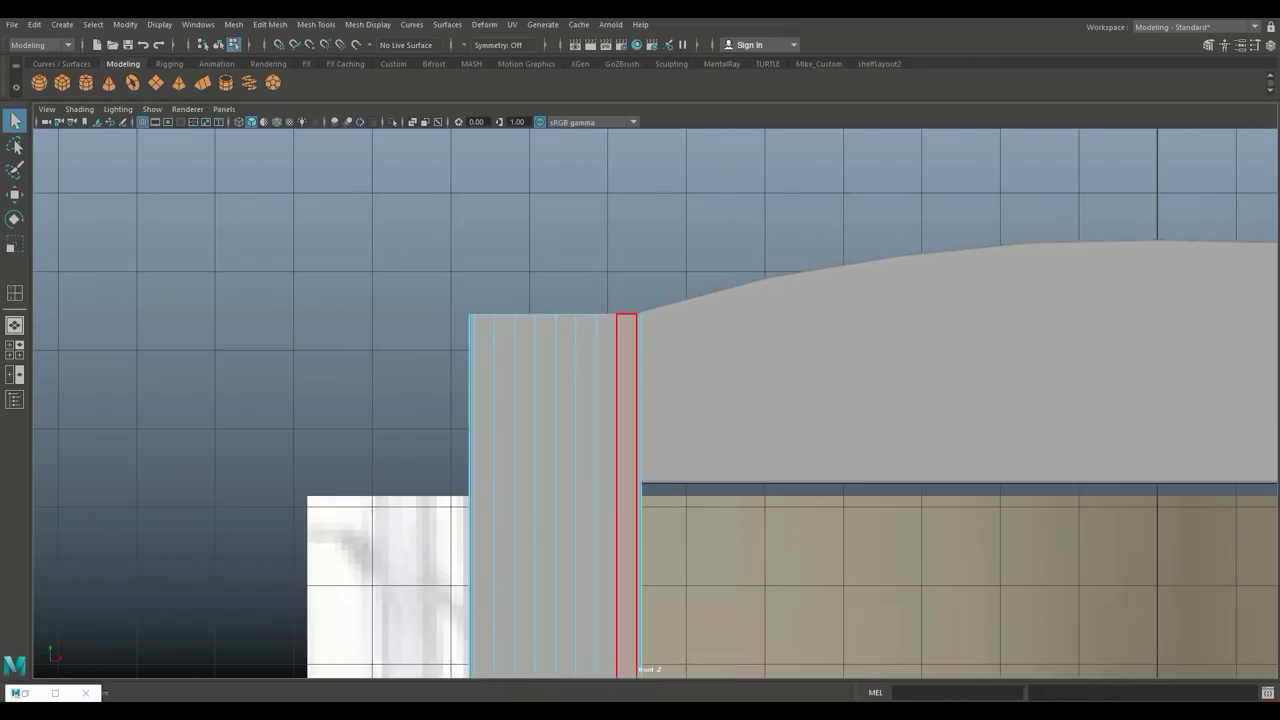
{"action": "right_click_drag", "start_coordinate": [607, 312], "coordinate": [542, 312]}
{"action": "scroll", "coordinate": [542, 312], "scroll_direction": "up", "scroll_amount": 3}
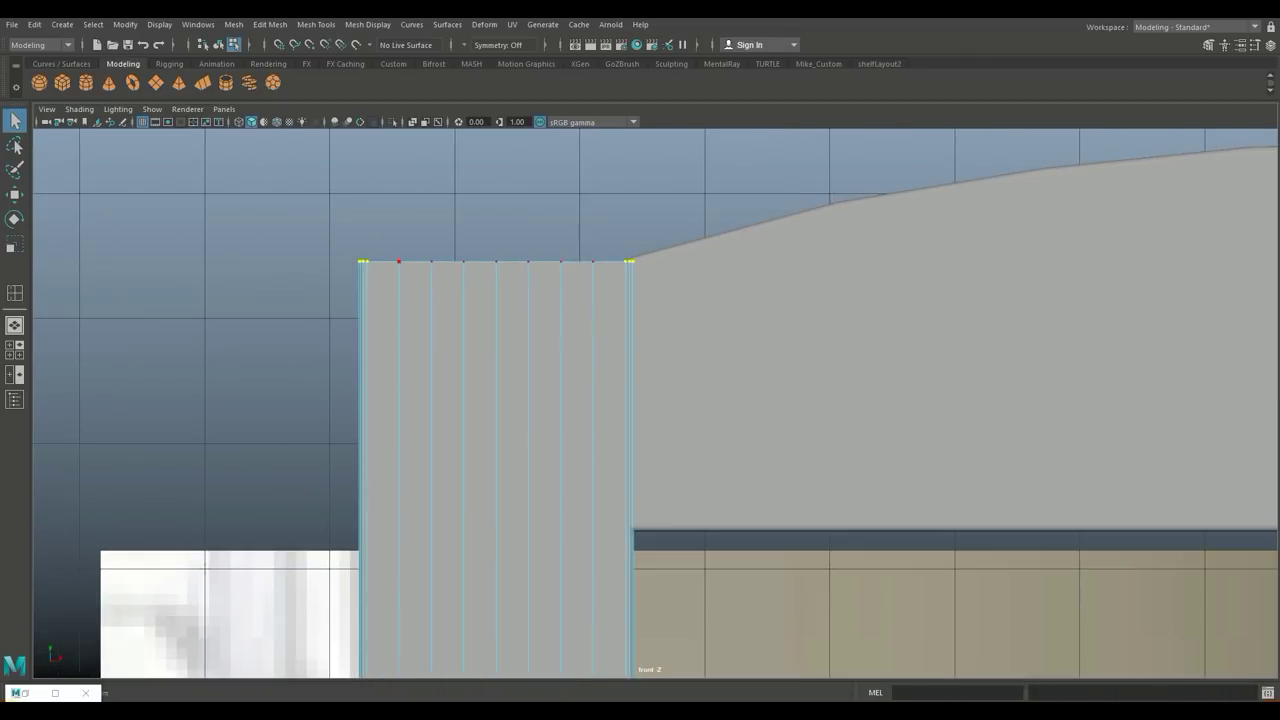
{"action": "left_click_drag", "start_coordinate": [309, 232], "coordinate": [606, 344]}
{"action": "key", "text": "w"}
{"action": "left_click_drag", "start_coordinate": [476, 225], "coordinate": [476, 235]}
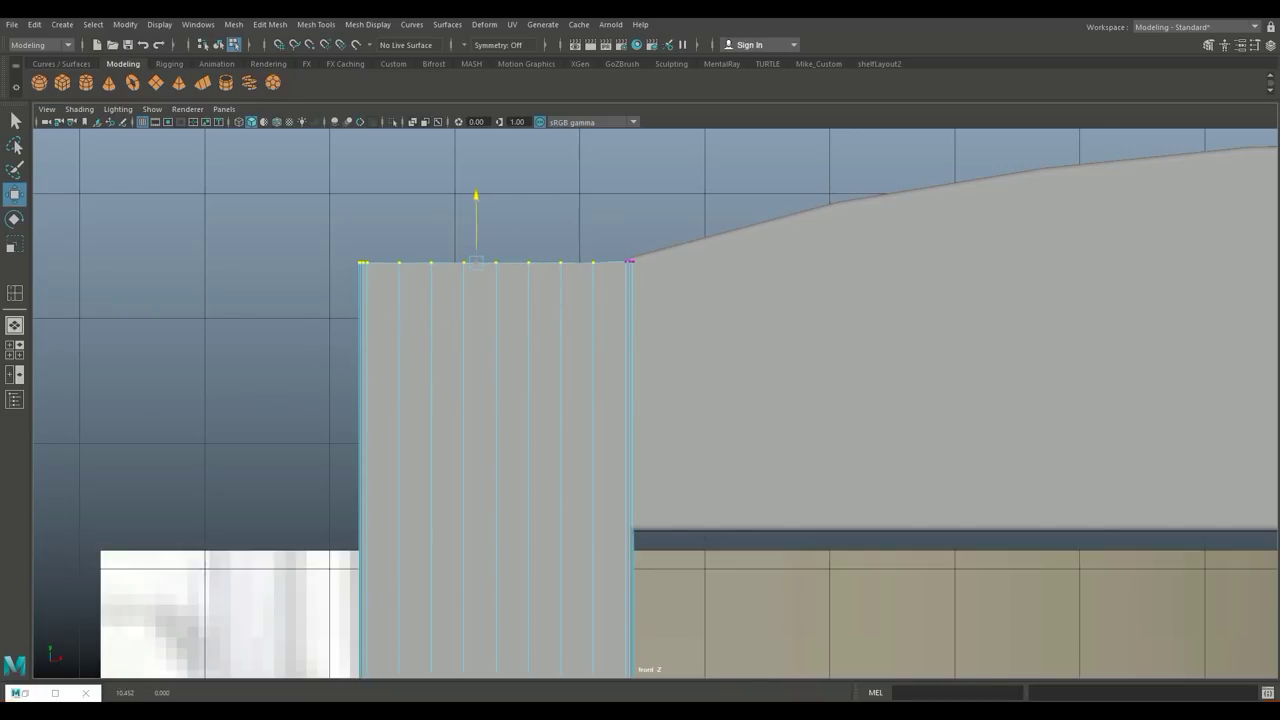
Lower the left groups of top vertices in stages so they follow the headboard curve.
{"action": "left_click_drag", "start_coordinate": [313, 229], "coordinate": [441, 291]}
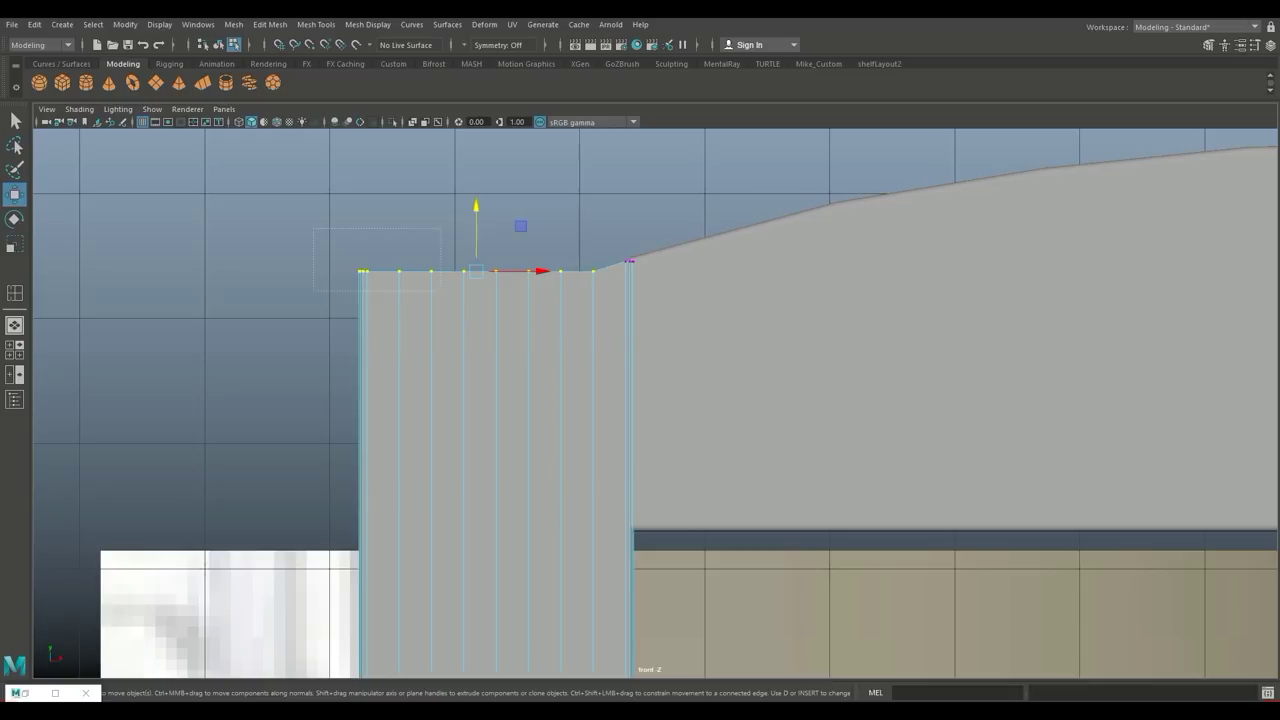
{"action": "left_click_drag", "start_coordinate": [569, 375], "coordinate": [569, 375]}
{"action": "left_click_drag", "start_coordinate": [460, 230], "coordinate": [460, 244]}
{"action": "left_click_drag", "start_coordinate": [314, 249], "coordinate": [511, 338]}
{"action": "left_click_drag", "start_coordinate": [444, 240], "coordinate": [444, 256]}
{"action": "left_click_drag", "start_coordinate": [446, 342], "coordinate": [314, 270]}
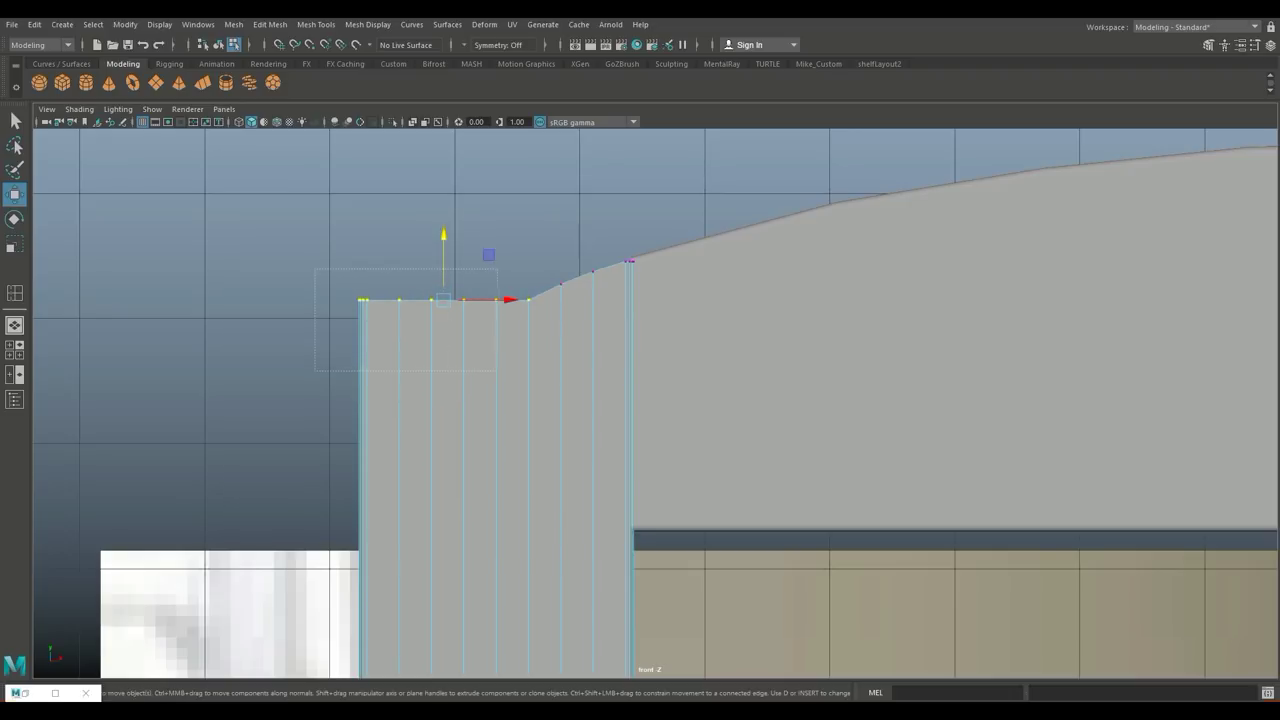
{"action": "left_click_drag", "start_coordinate": [497, 370], "coordinate": [497, 370]}
{"action": "left_click_drag", "start_coordinate": [427, 245], "coordinate": [427, 259]}
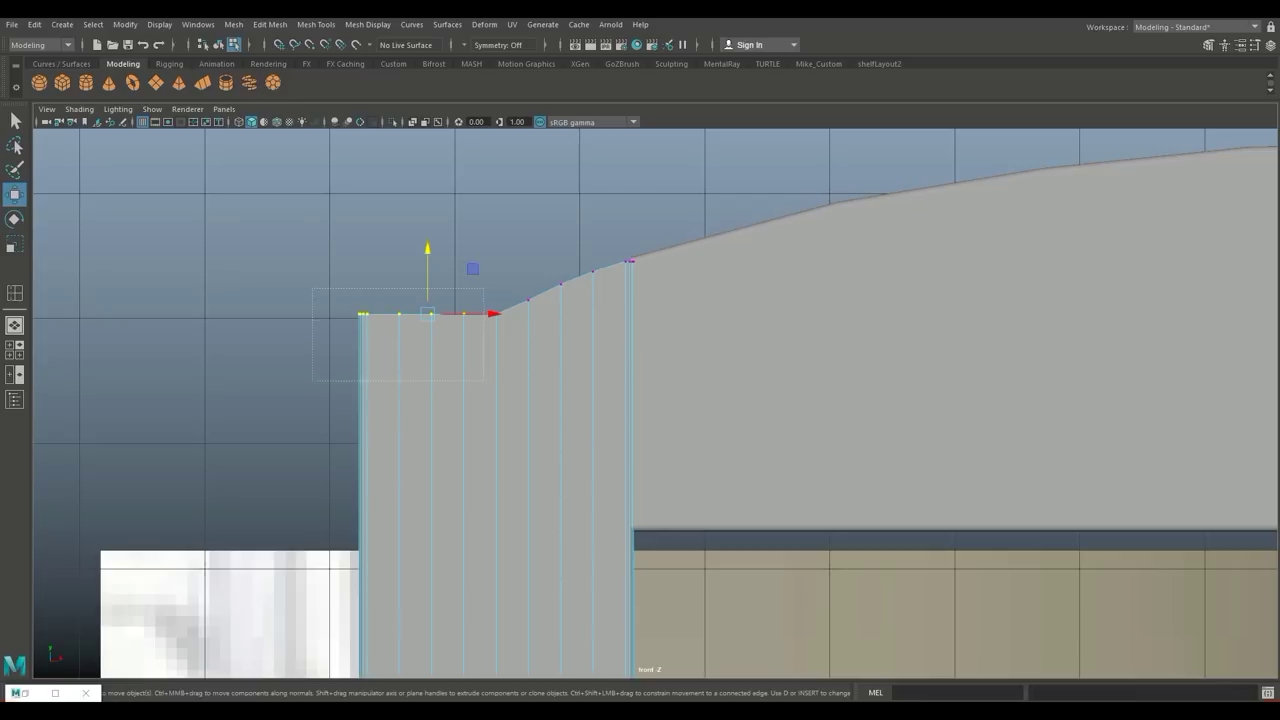
{"action": "left_click_drag", "start_coordinate": [411, 260], "coordinate": [411, 280]}
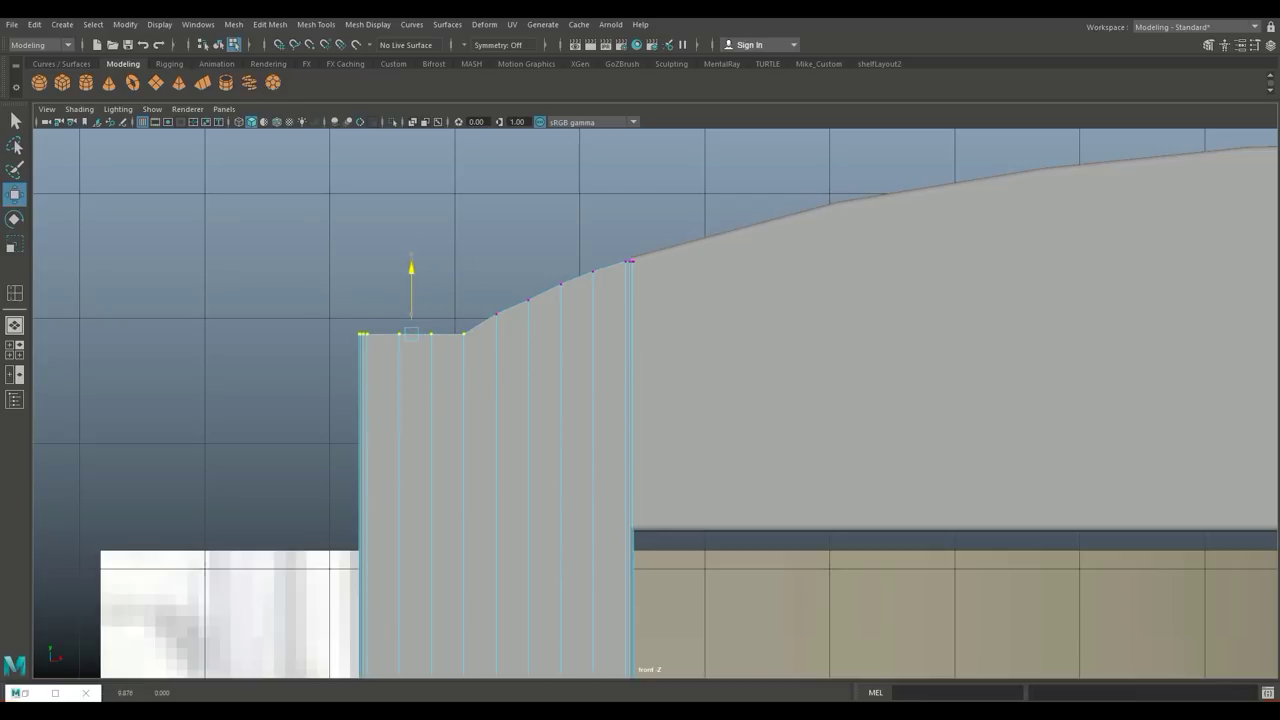
Lower one top vertex, the top-left flat vertices and the left corner vertex.
{"action": "left_click", "coordinate": [528, 299]}
{"action": "left_click_drag", "start_coordinate": [528, 262], "coordinate": [528, 264]}
{"action": "left_click_drag", "start_coordinate": [309, 298], "coordinate": [401, 352]}
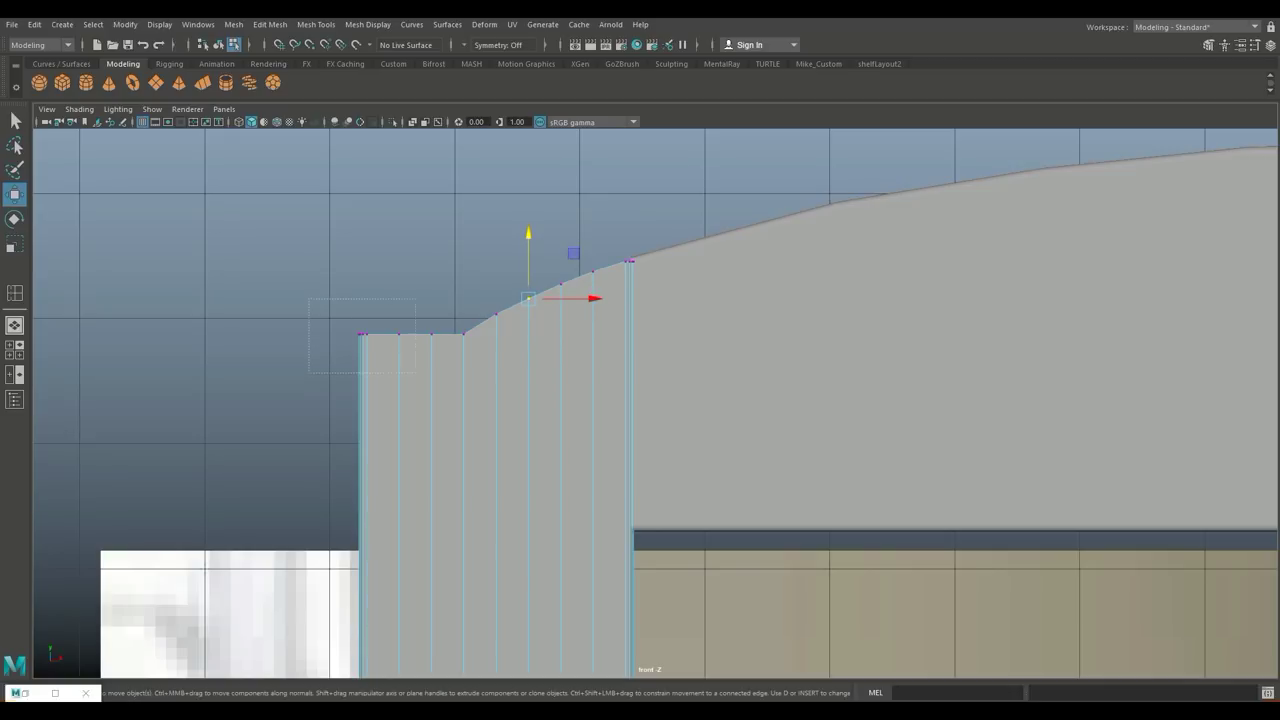
{"action": "left_click_drag", "start_coordinate": [443, 412], "coordinate": [443, 412]}
{"action": "left_click_drag", "start_coordinate": [395, 285], "coordinate": [395, 310]}
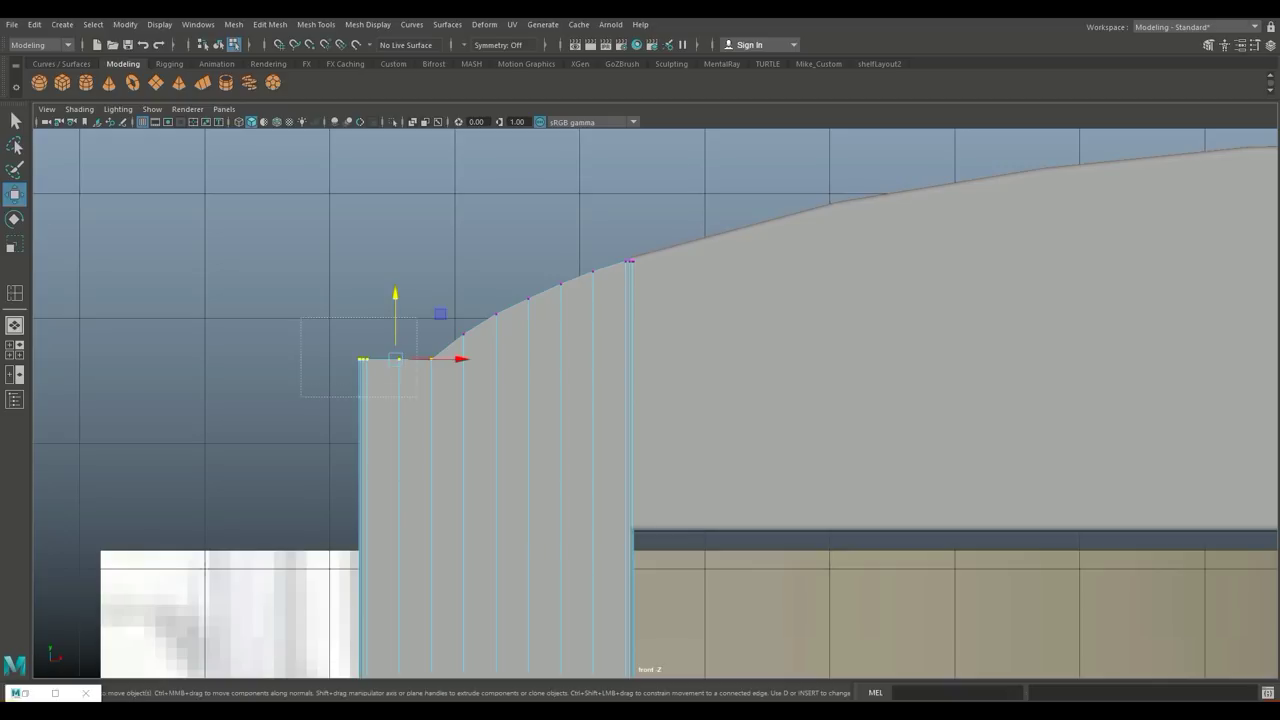
{"action": "left_click", "coordinate": [399, 359]}
{"action": "left_click_drag", "start_coordinate": [379, 305], "coordinate": [379, 331]}
{"action": "left_click_drag", "start_coordinate": [358, 382], "coordinate": [368, 392]}
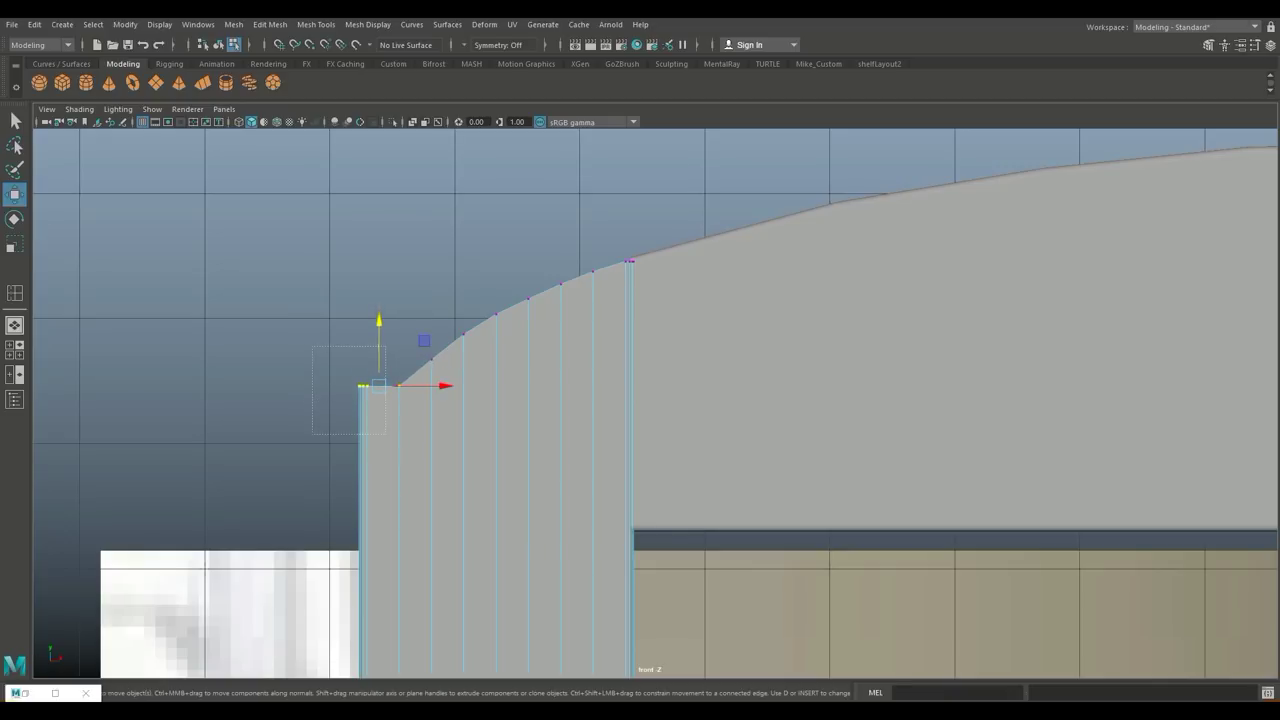
{"action": "left_click_drag", "start_coordinate": [363, 322], "coordinate": [363, 357]}
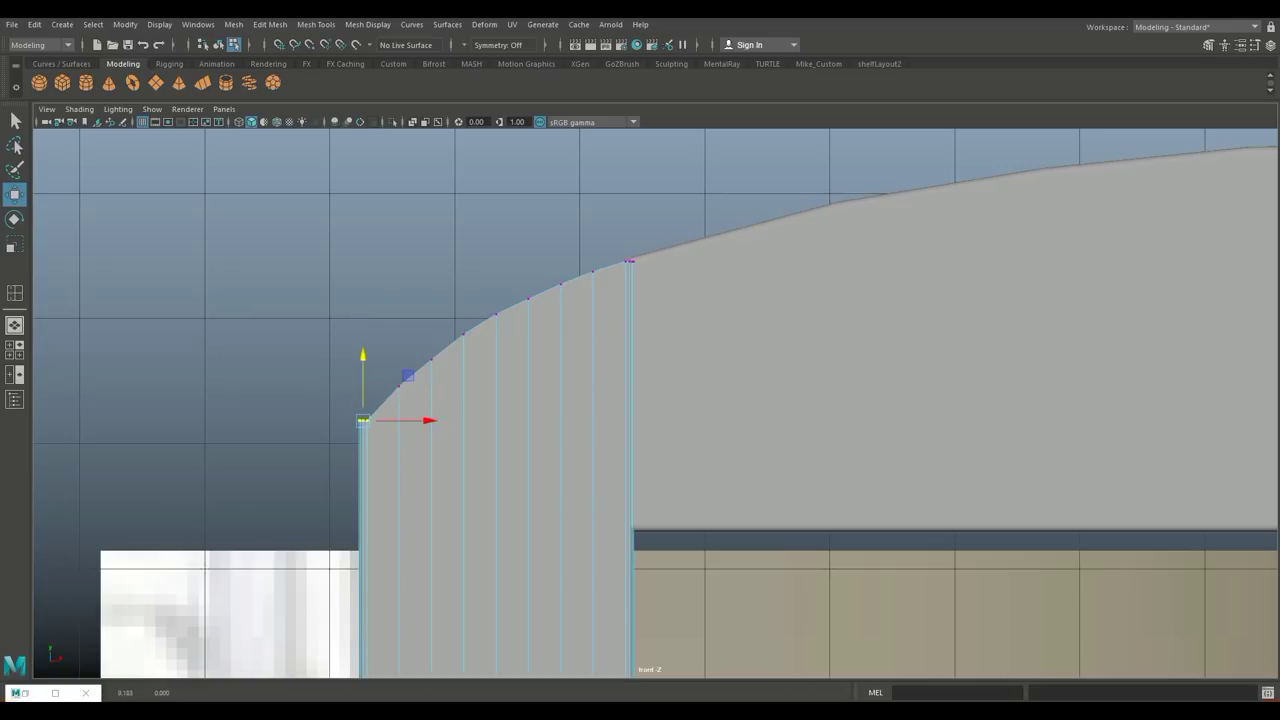
Pull the post's outer top corner vertices further down to finish the rounded slope.
{"action": "key", "text": "f"}
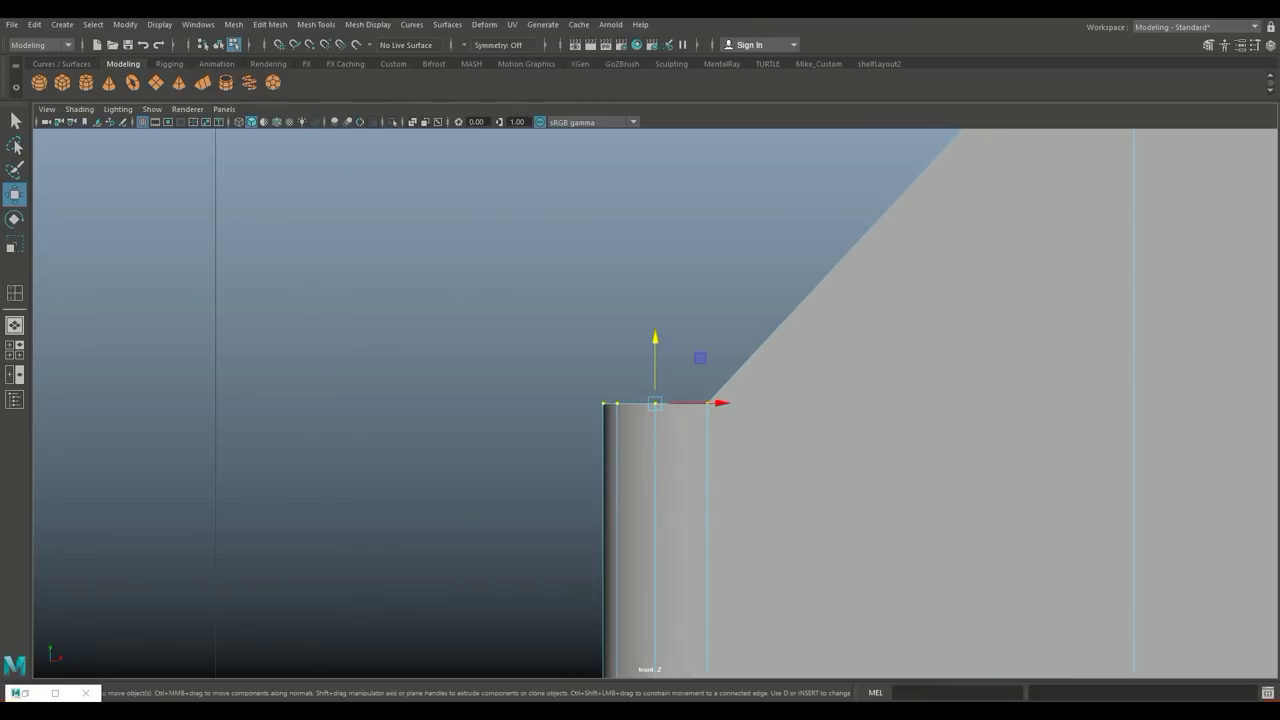
{"action": "left_click_drag", "start_coordinate": [583, 377], "coordinate": [685, 450]}
{"action": "left_click_drag", "start_coordinate": [629, 345], "coordinate": [629, 405]}
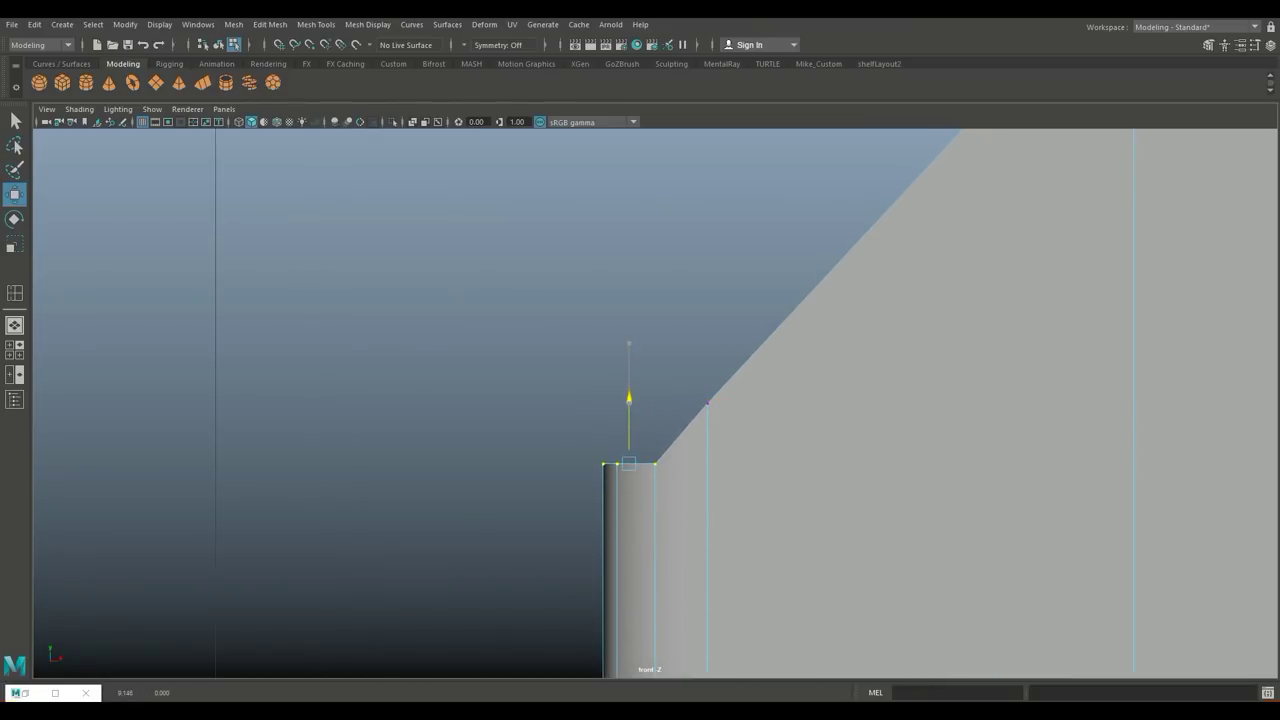
{"action": "scroll", "coordinate": [700, 650], "scroll_direction": "up", "scroll_amount": 1}
{"action": "scroll", "coordinate": [700, 650], "scroll_direction": "up", "scroll_amount": 1}
{"action": "scroll", "coordinate": [700, 650], "scroll_direction": "up", "scroll_amount": 1}
{"action": "scroll", "coordinate": [700, 650], "scroll_direction": "up", "scroll_amount": 1}
{"action": "left_click_drag", "start_coordinate": [575, 300], "coordinate": [500, 386]}
{"action": "left_click_drag", "start_coordinate": [545, 270], "coordinate": [545, 355]}
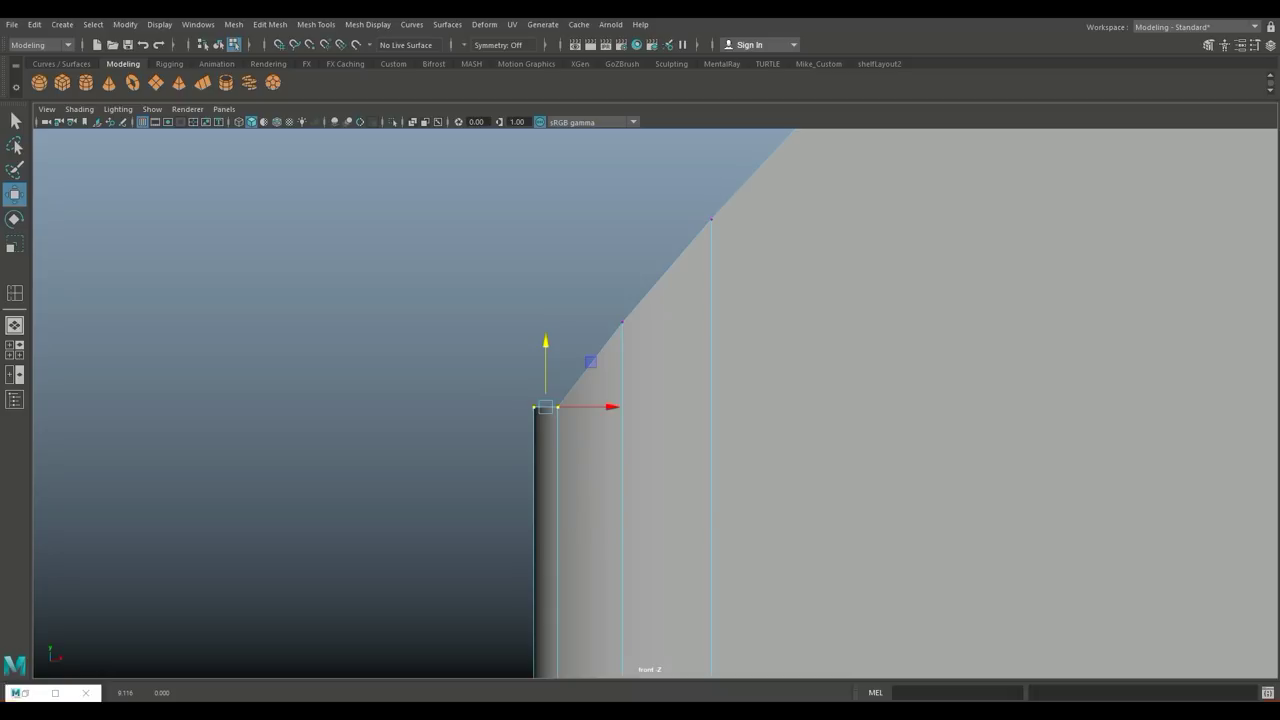
{"action": "left_click", "coordinate": [534, 407]}
{"action": "left_click_drag", "start_coordinate": [533, 370], "coordinate": [533, 407]}
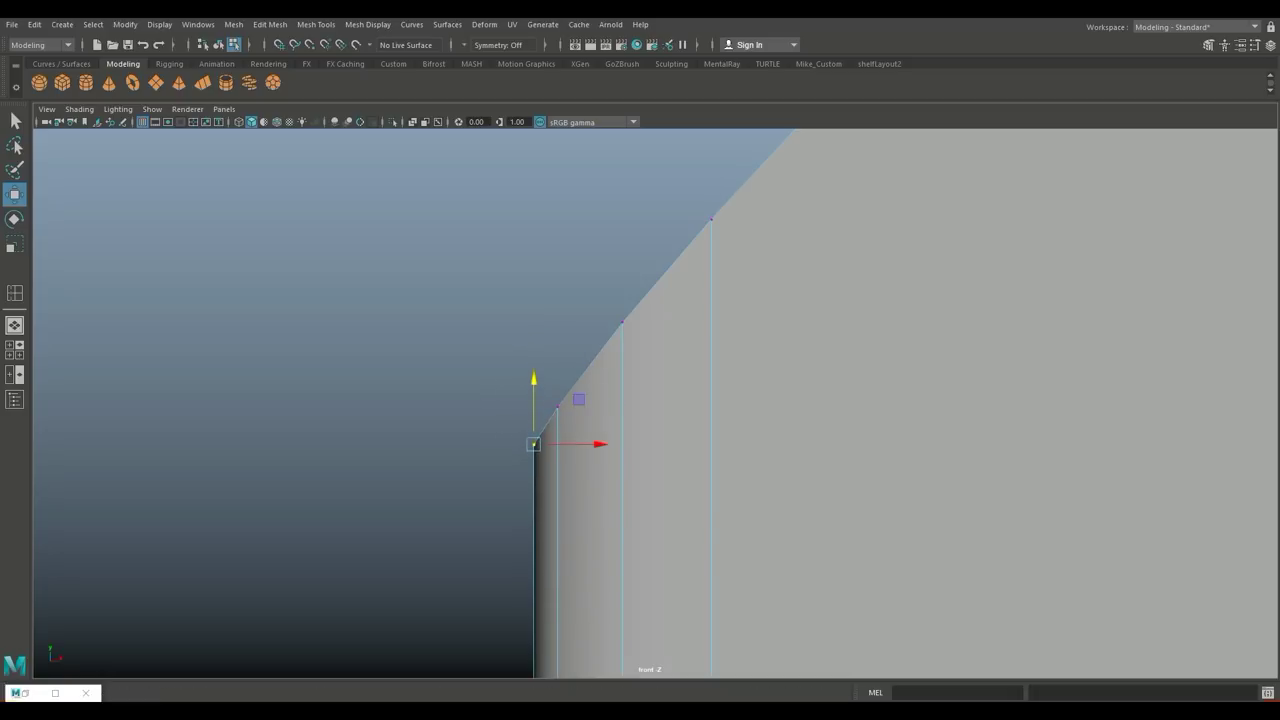
Maximize the top view.
{"action": "left_click", "coordinate": [15, 349]}
{"action": "key", "text": "space"}
{"action": "scroll", "coordinate": [655, 404], "scroll_direction": "down", "scroll_amount": 2}
Cap the side post's open top with Fill Hole in the perspective view.
{"action": "scroll", "coordinate": [655, 404], "scroll_direction": "down", "scroll_amount": 2}
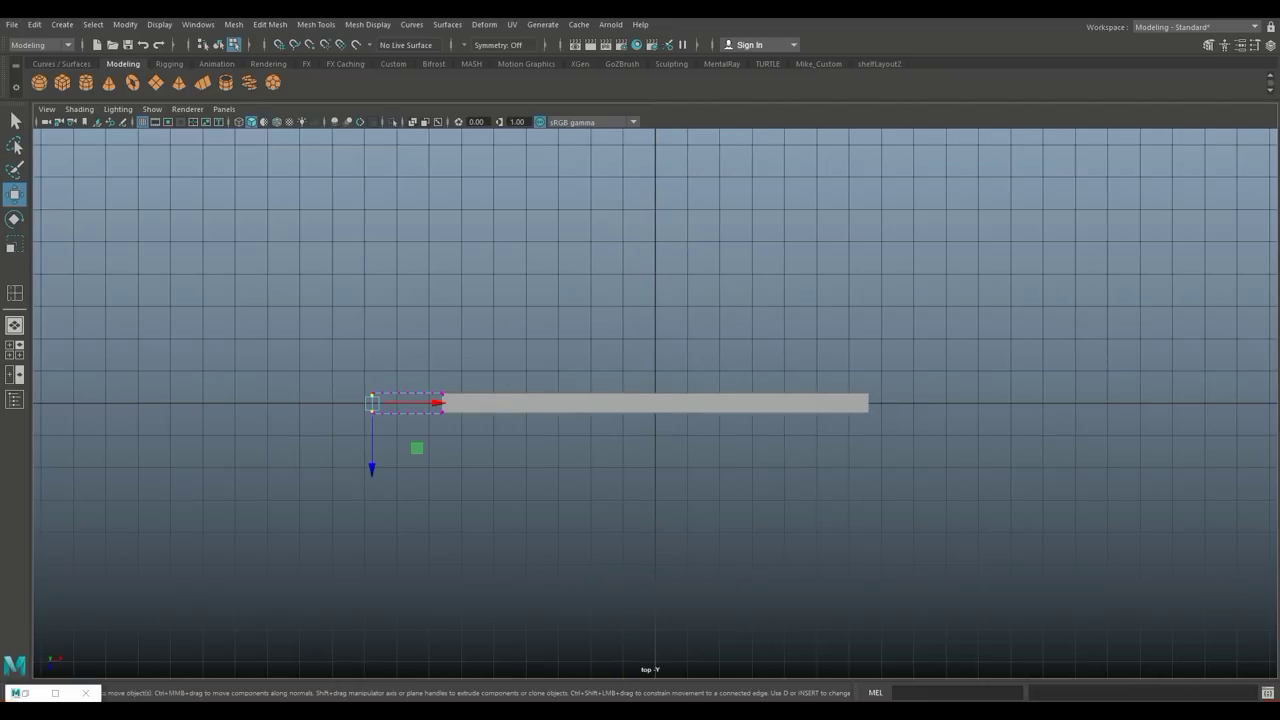
{"action": "left_click", "coordinate": [15, 349]}
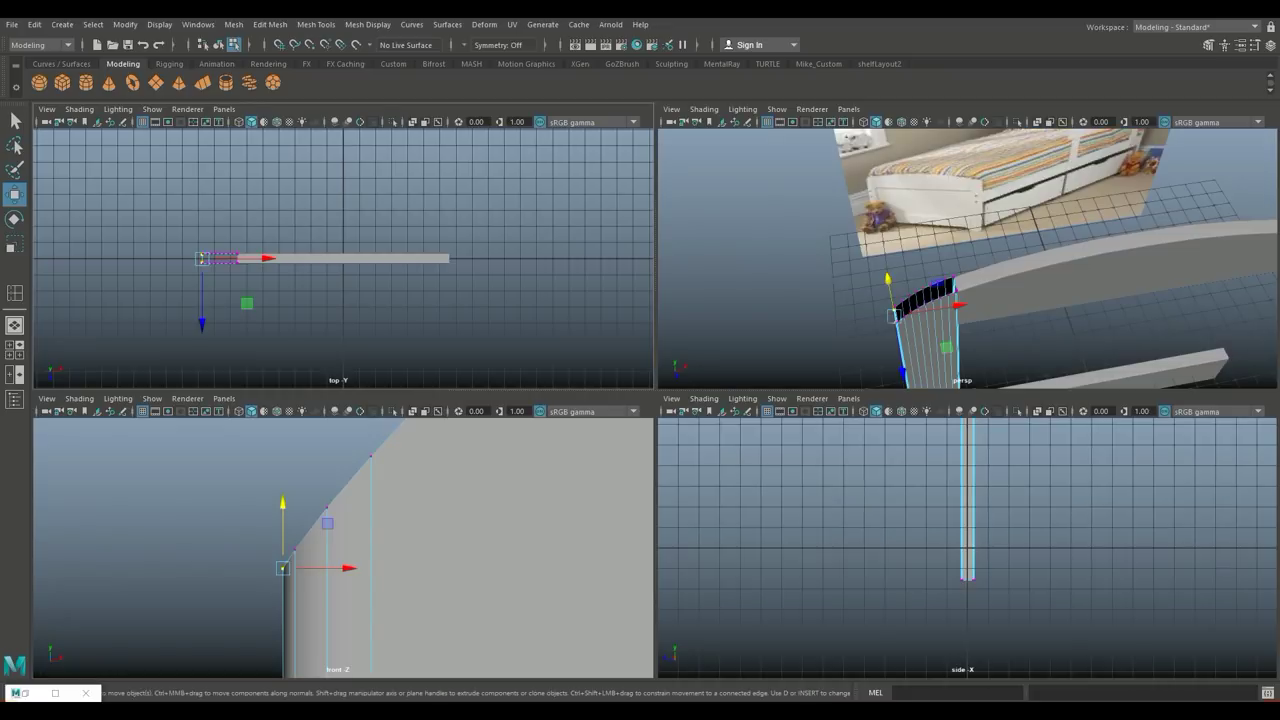
{"action": "key", "text": "space"}
{"action": "left_click_drag", "start_coordinate": [560, 420], "coordinate": [586, 263], "text": "alt"}
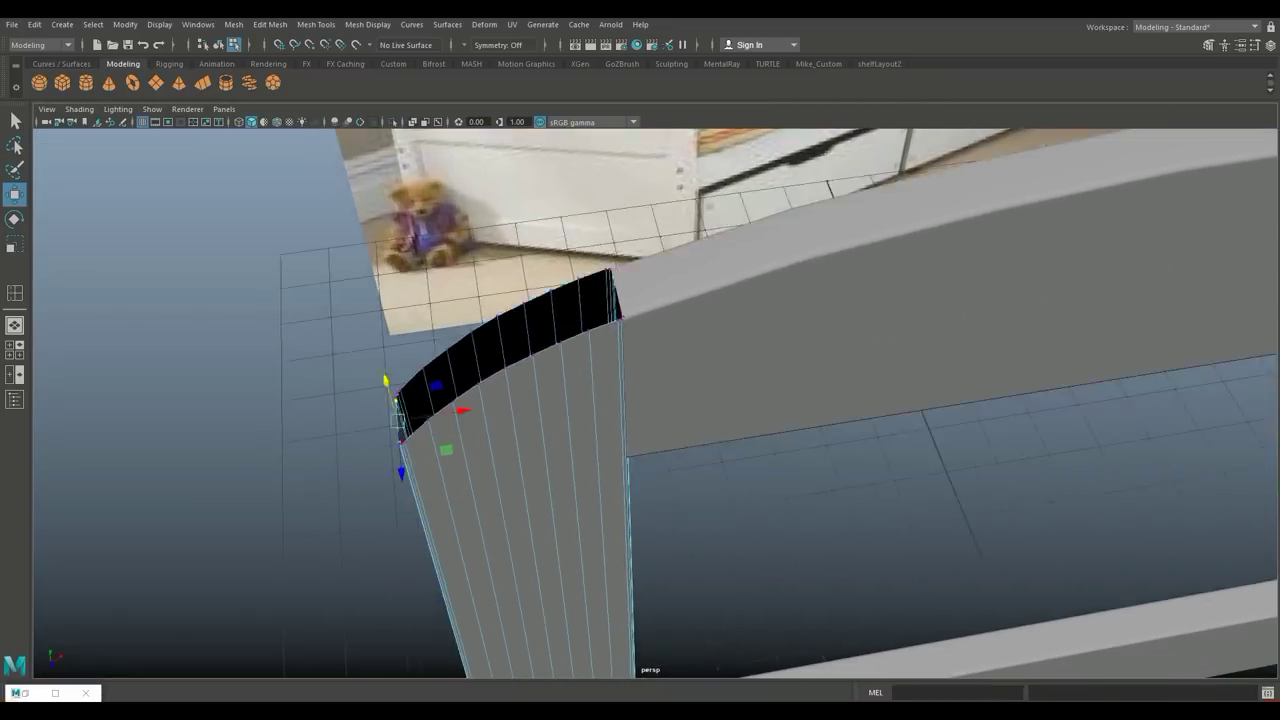
{"action": "right_click_drag", "start_coordinate": [586, 263], "coordinate": [577, 227]}
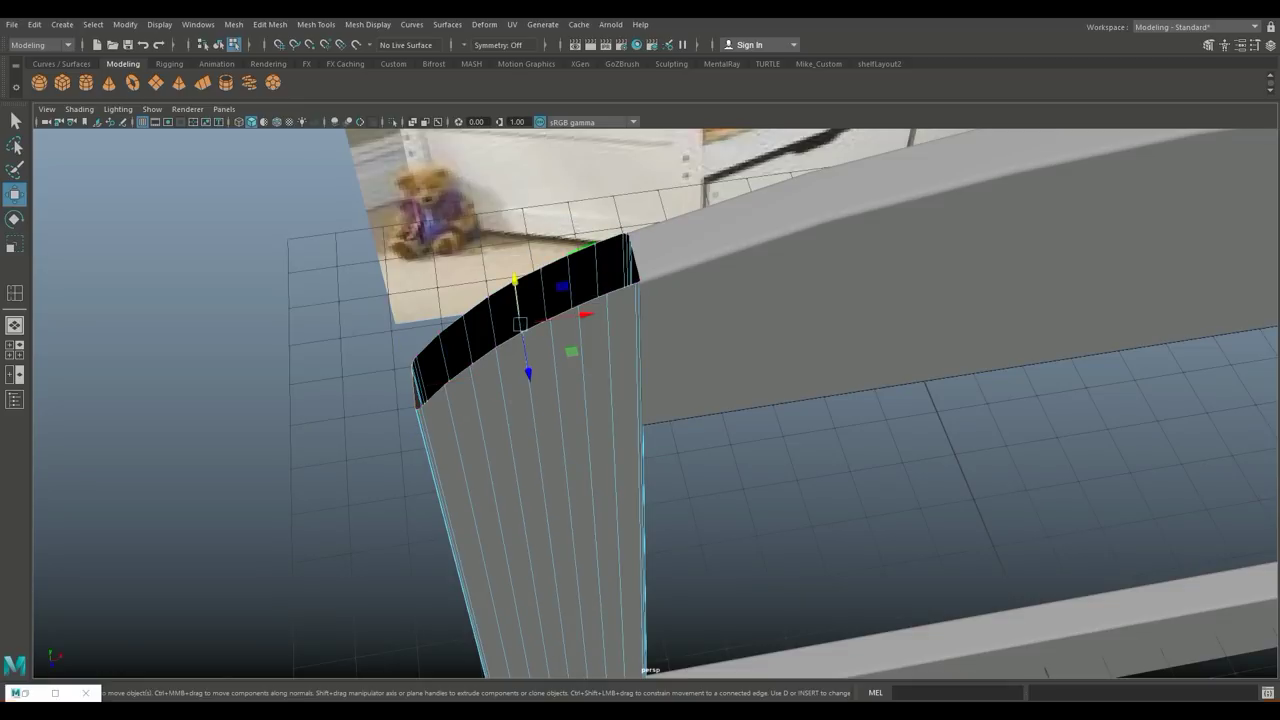
{"action": "left_click", "coordinate": [233, 24]}
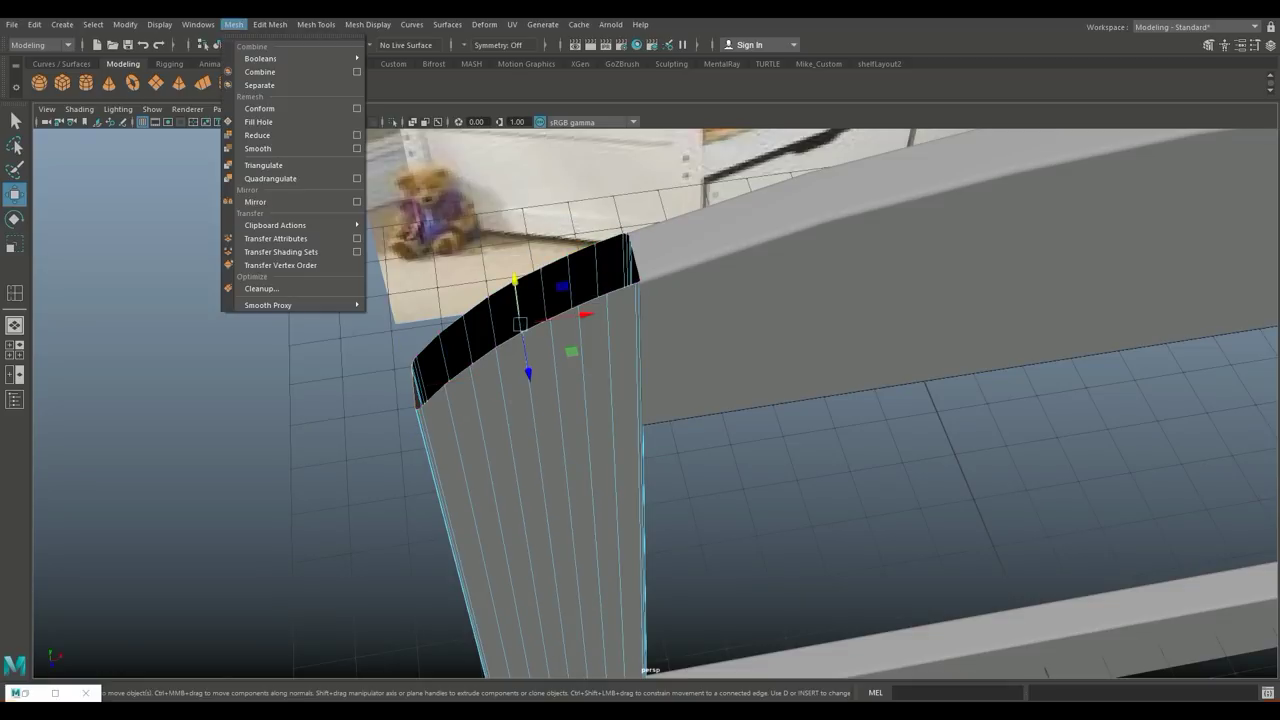
{"action": "left_click", "coordinate": [258, 121]}
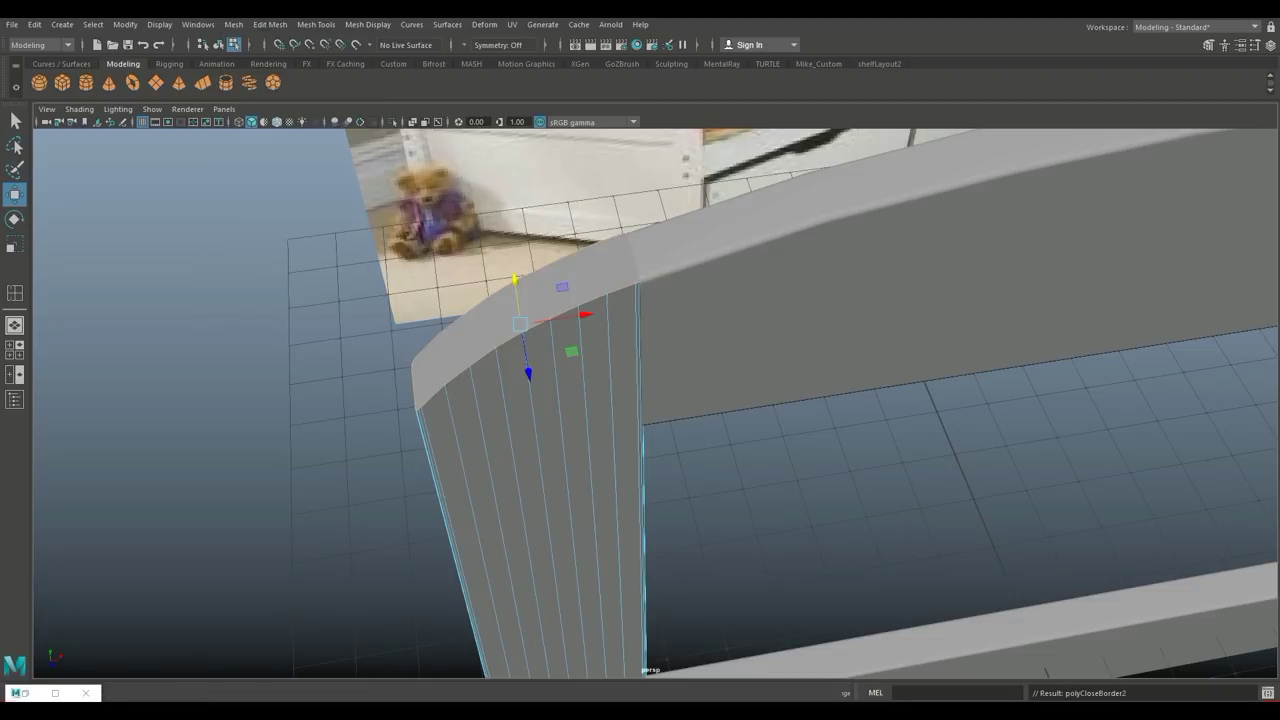
{"action": "left_click_drag", "start_coordinate": [700, 400], "coordinate": [760, 360], "text": "alt"}
{"action": "left_click_drag", "start_coordinate": [640, 400], "coordinate": [700, 360], "text": "alt"}
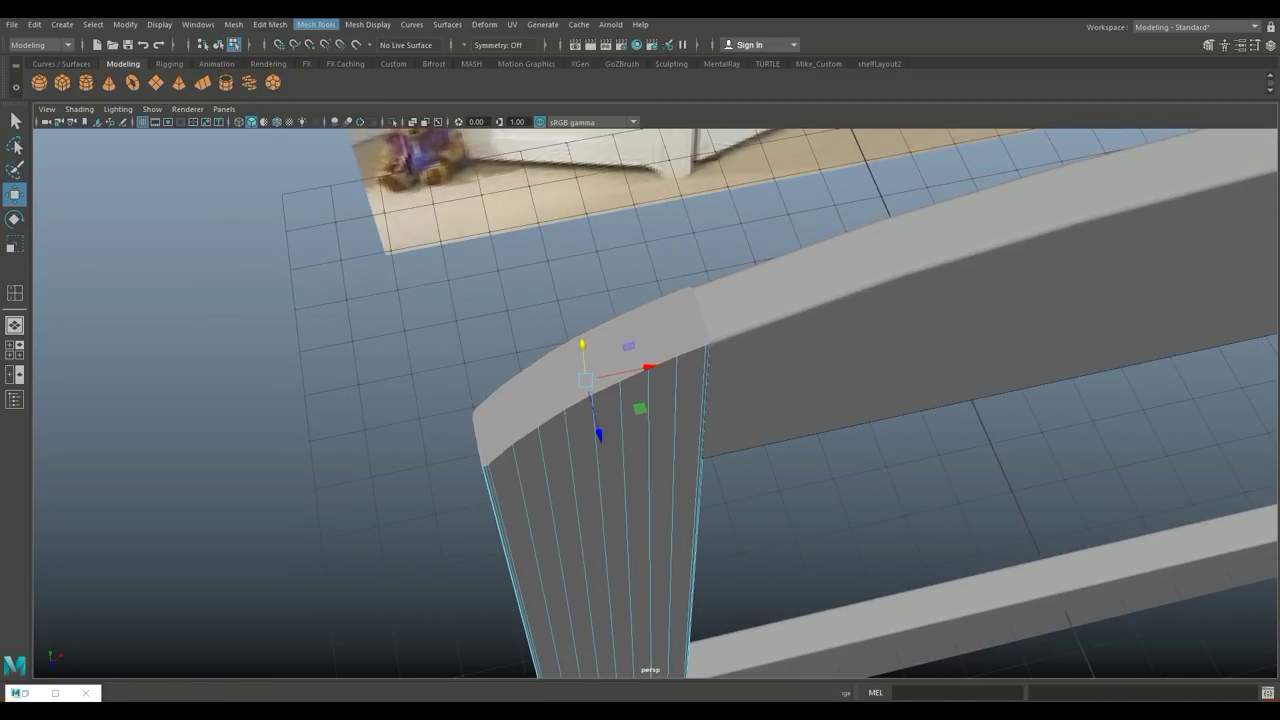
Bevel the post's top edges with fraction 1 and 2 segments, then return to Object Mode.
{"action": "left_click", "coordinate": [270, 24]}
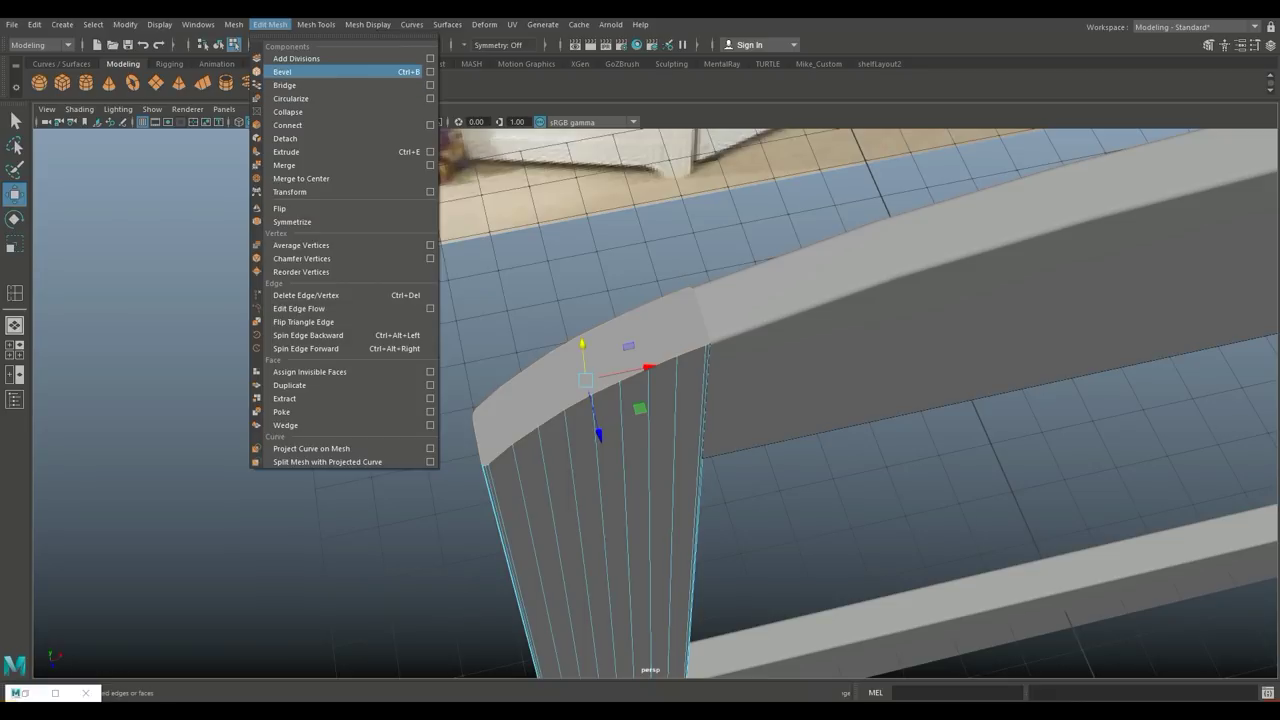
{"action": "left_click", "coordinate": [283, 71]}
{"action": "left_click_drag", "start_coordinate": [620, 290], "coordinate": [693, 290]}
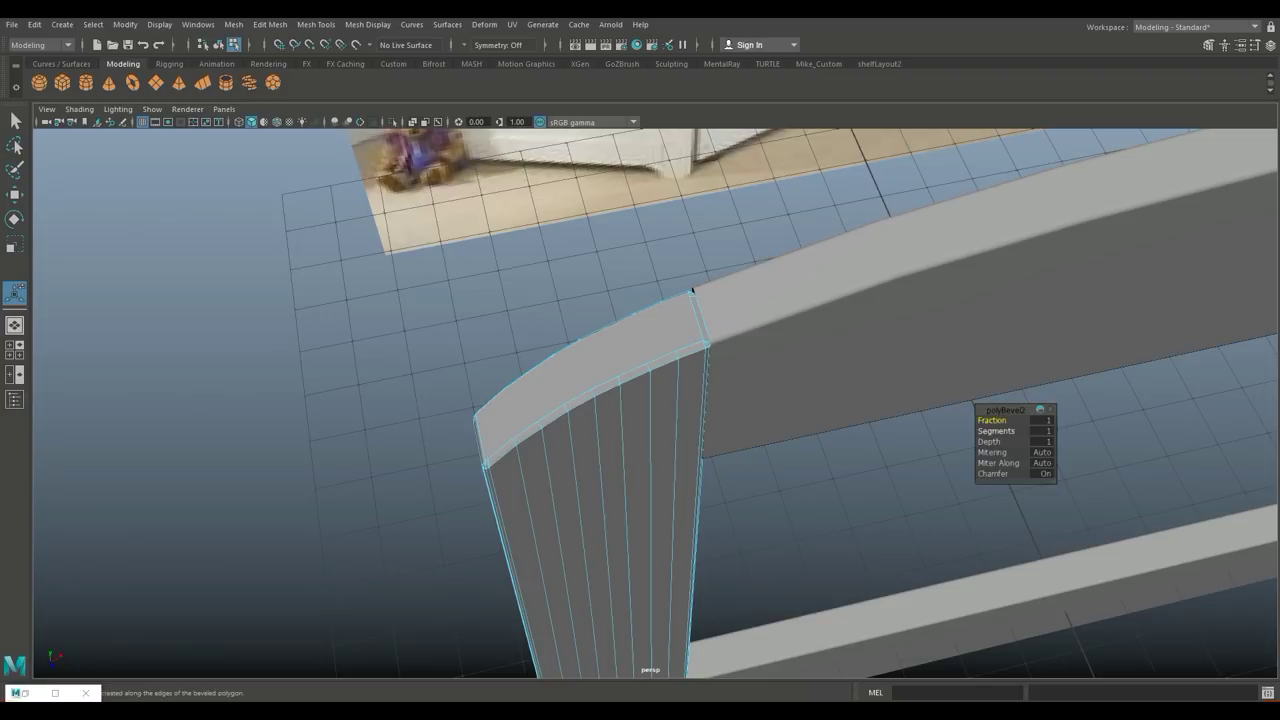
{"action": "left_click_drag", "start_coordinate": [693, 290], "coordinate": [694, 291]}
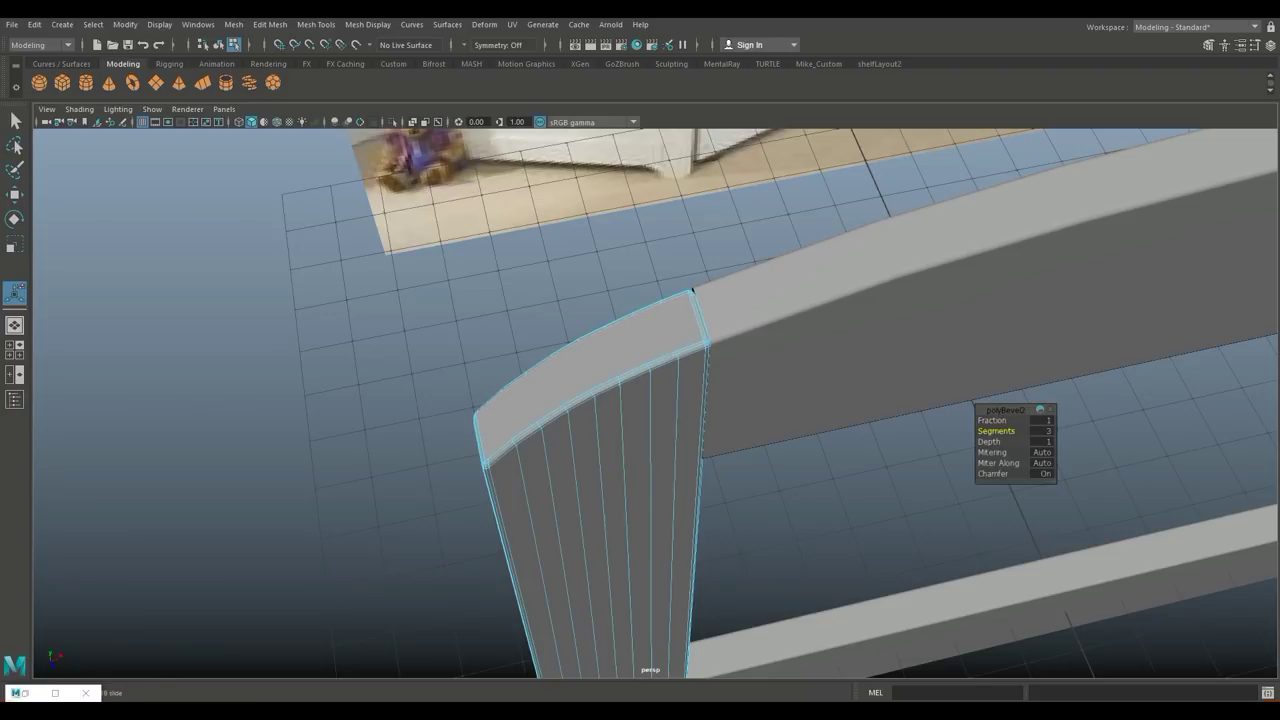
{"action": "scroll", "coordinate": [693, 290], "scroll_direction": "down", "scroll_amount": 3}
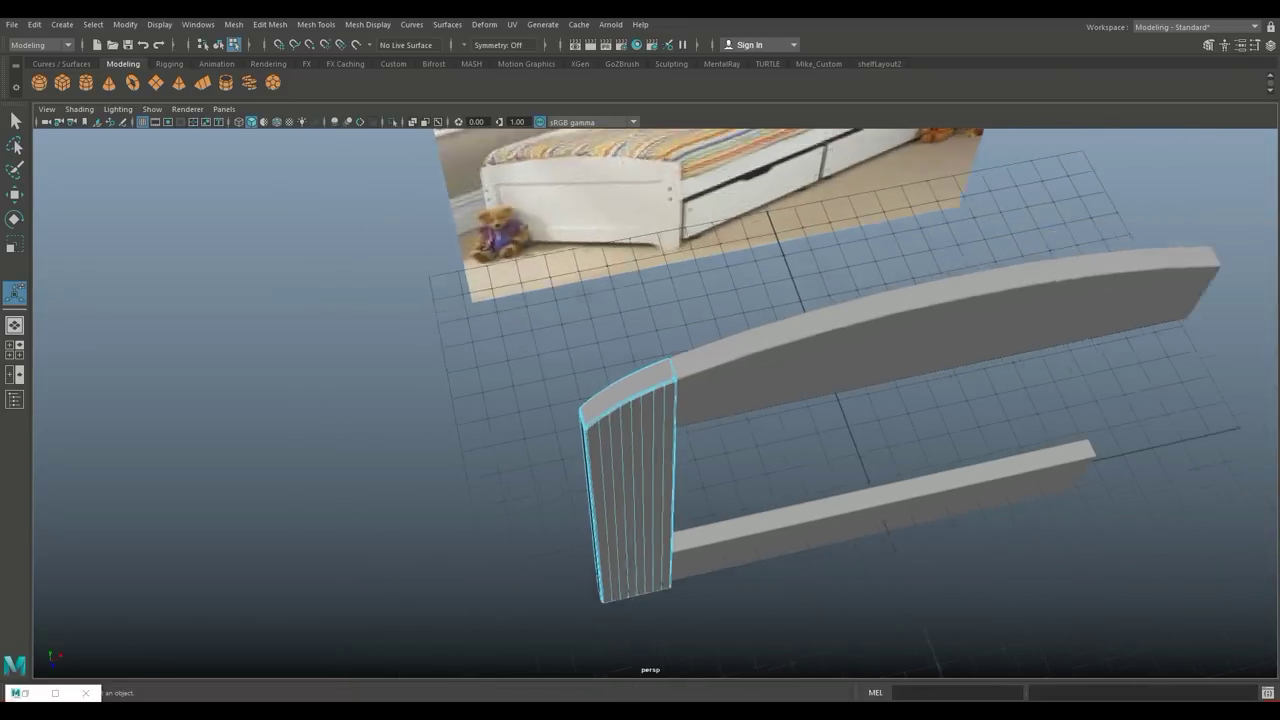
{"action": "scroll", "coordinate": [693, 290], "scroll_direction": "down", "scroll_amount": 3}
{"action": "mouse_move", "coordinate": [640, 450]}
{"action": "left_mouse_down", "text": "alt"}
{"action": "mouse_move", "coordinate": [710, 310]}
{"action": "mouse_move", "coordinate": [630, 320]}
{"action": "left_mouse_up", "text": "alt"}
{"action": "right_click_drag", "start_coordinate": [530, 322], "coordinate": [596, 293]}
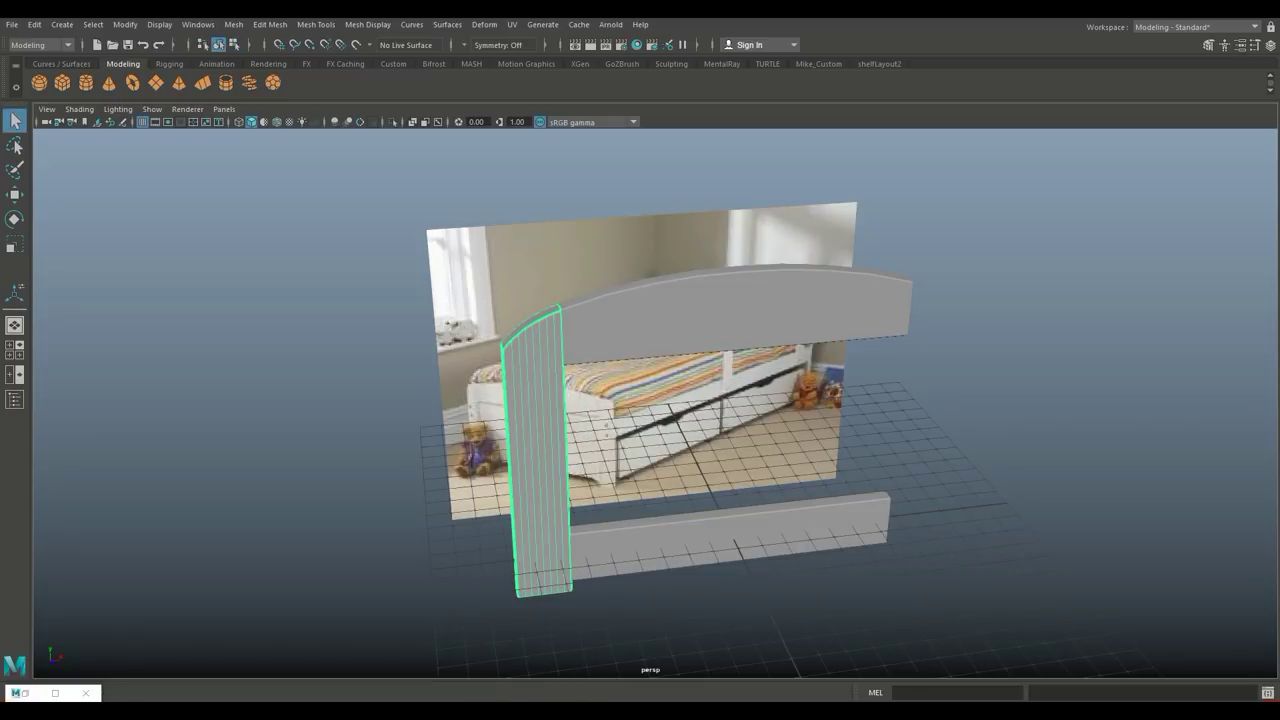
Run Mesh Cleanup on the bevelled side post and orbit around to check it.
{"action": "left_click", "coordinate": [233, 24]}
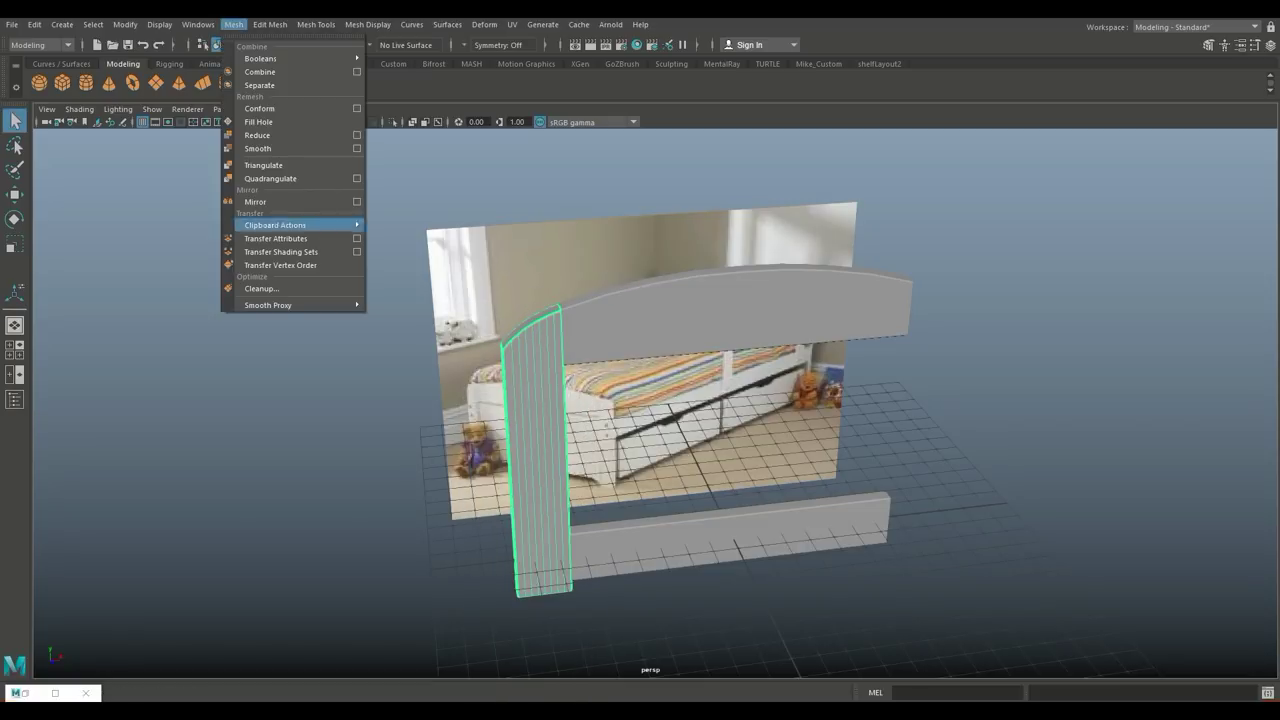
{"action": "left_click", "coordinate": [261, 288]}
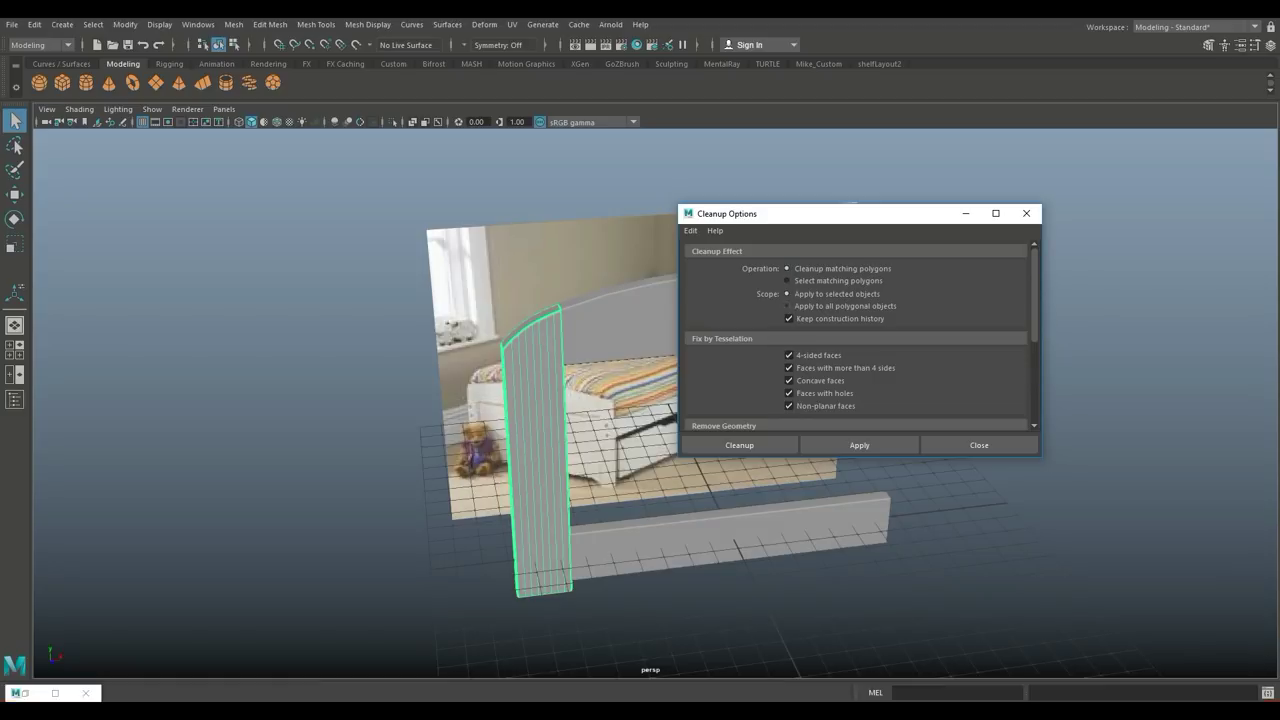
{"action": "left_click", "coordinate": [740, 445]}
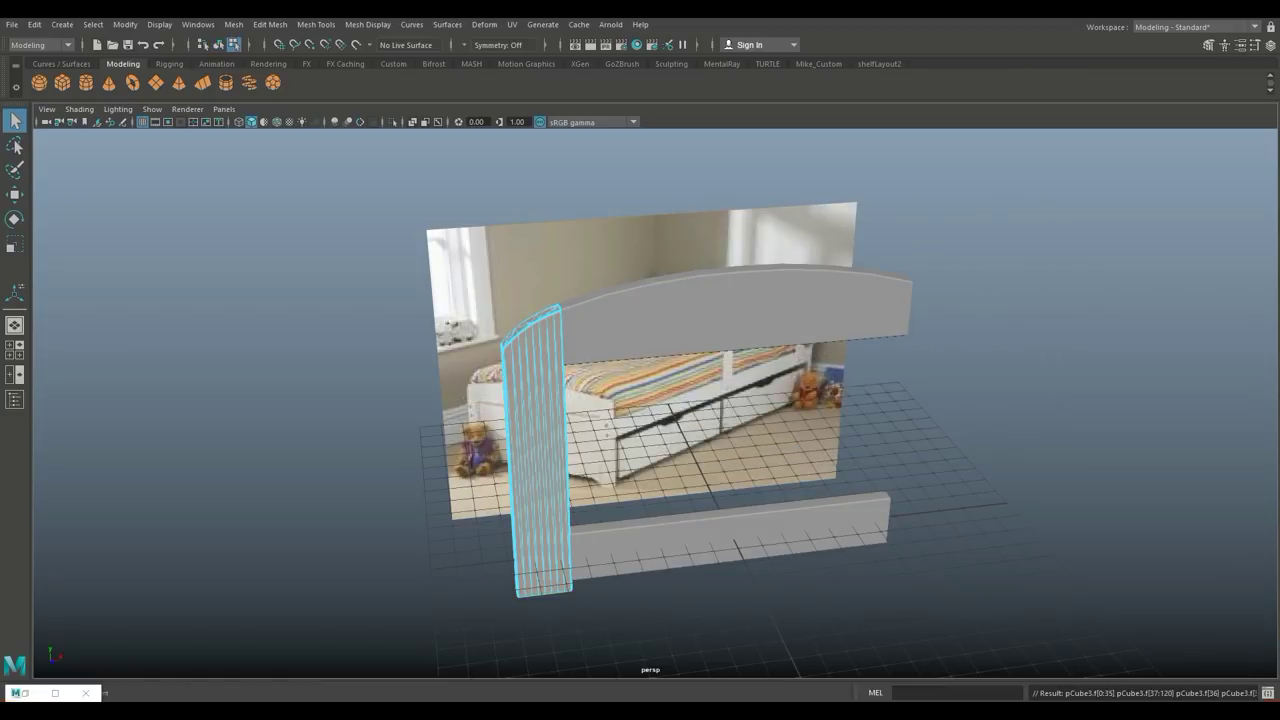
{"action": "scroll", "coordinate": [664, 416], "scroll_direction": "up", "scroll_amount": 3}
{"action": "left_click_drag", "start_coordinate": [650, 400], "coordinate": [560, 420], "text": "alt"}
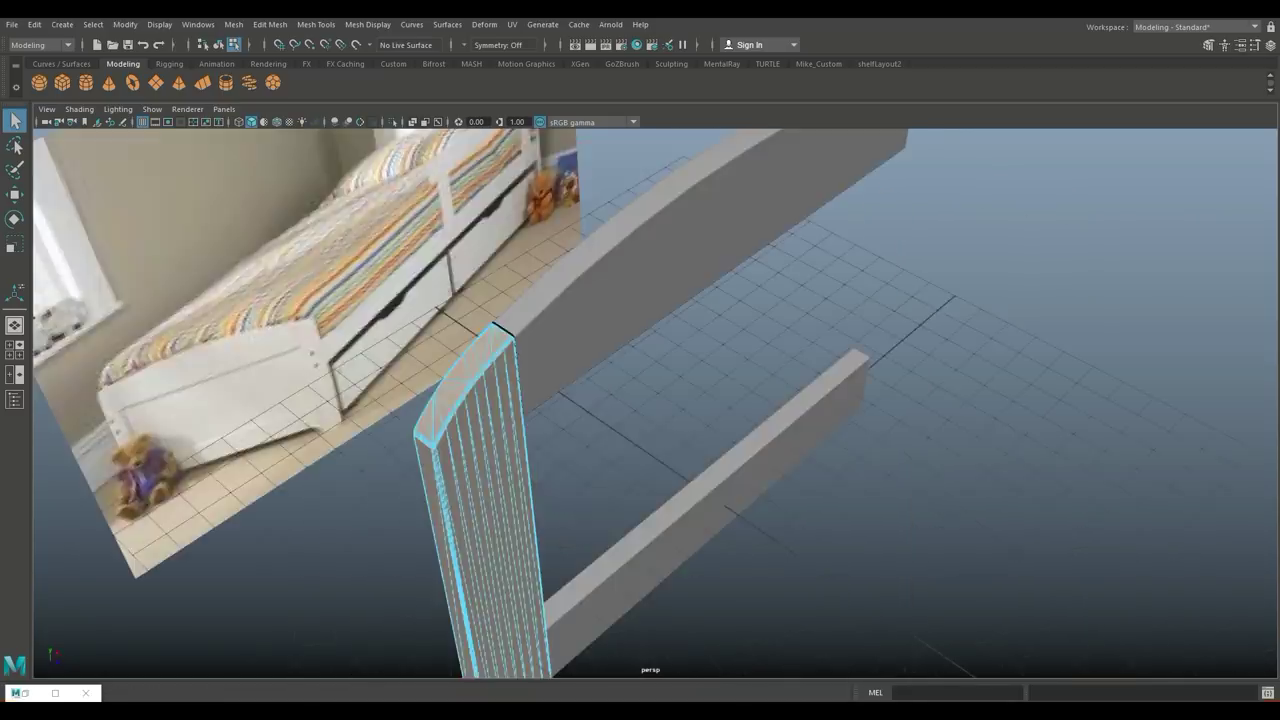
{"action": "mouse_move", "coordinate": [640, 400]}
{"action": "left_mouse_down", "text": "alt"}
{"action": "mouse_move", "coordinate": [600, 380]}
{"action": "mouse_move", "coordinate": [620, 330]}
{"action": "mouse_move", "coordinate": [640, 390]}
{"action": "mouse_move", "coordinate": [700, 400]}
{"action": "left_mouse_up", "text": "alt"}
{"action": "scroll", "coordinate": [640, 400], "scroll_direction": "down", "scroll_amount": 2}
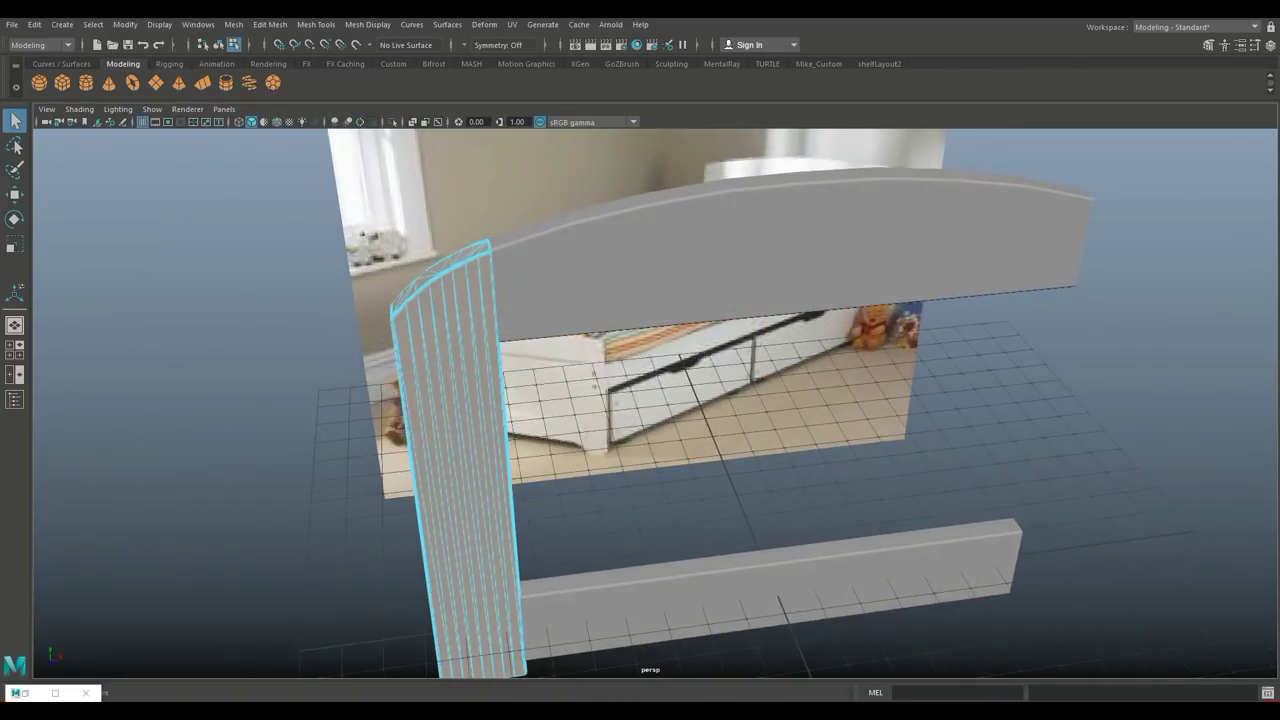
{"action": "scroll", "coordinate": [640, 400], "scroll_direction": "down", "scroll_amount": 4}
Duplicate the side post in place in object mode.
{"action": "key", "text": "F8"}
{"action": "scroll", "coordinate": [640, 400], "scroll_direction": "up", "scroll_amount": 1}
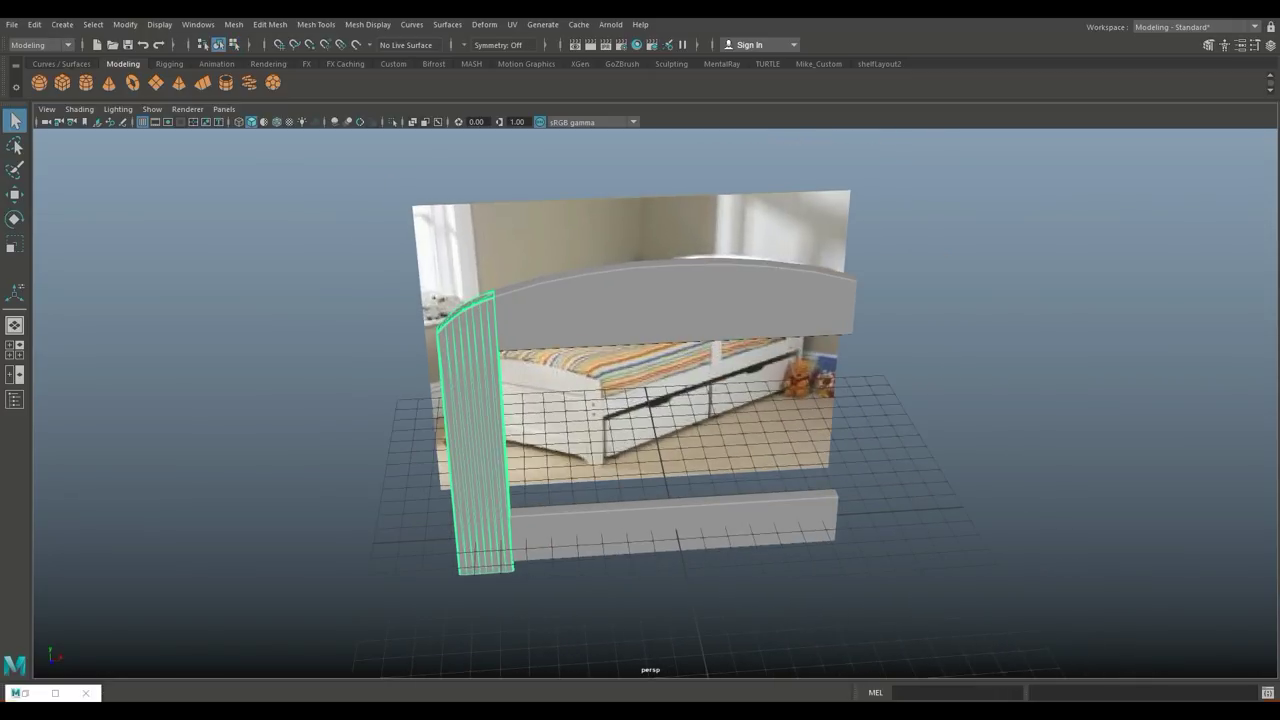
{"action": "key", "text": "ctrl+d"}
Move the copied post to the headboard's right end and rotate it to mirror the original.
{"action": "key", "text": "w"}
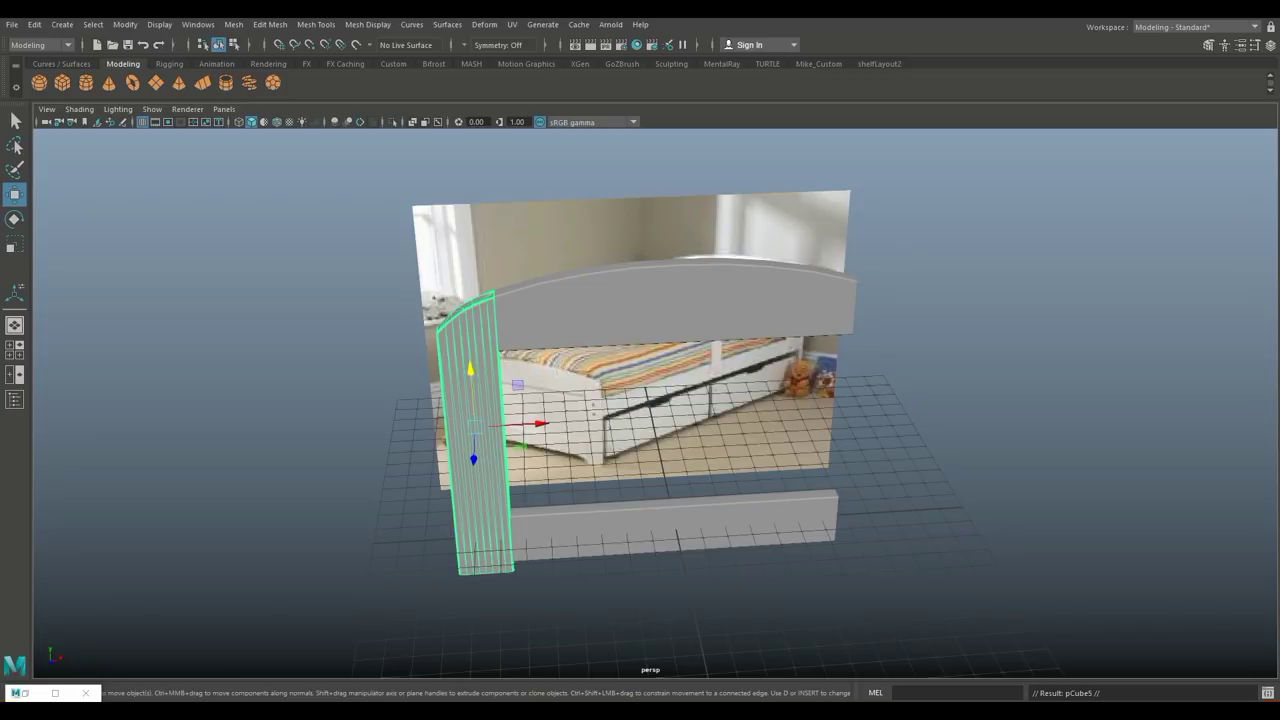
{"action": "left_click_drag", "start_coordinate": [525, 424], "coordinate": [962, 401]}
{"action": "key", "text": "e"}
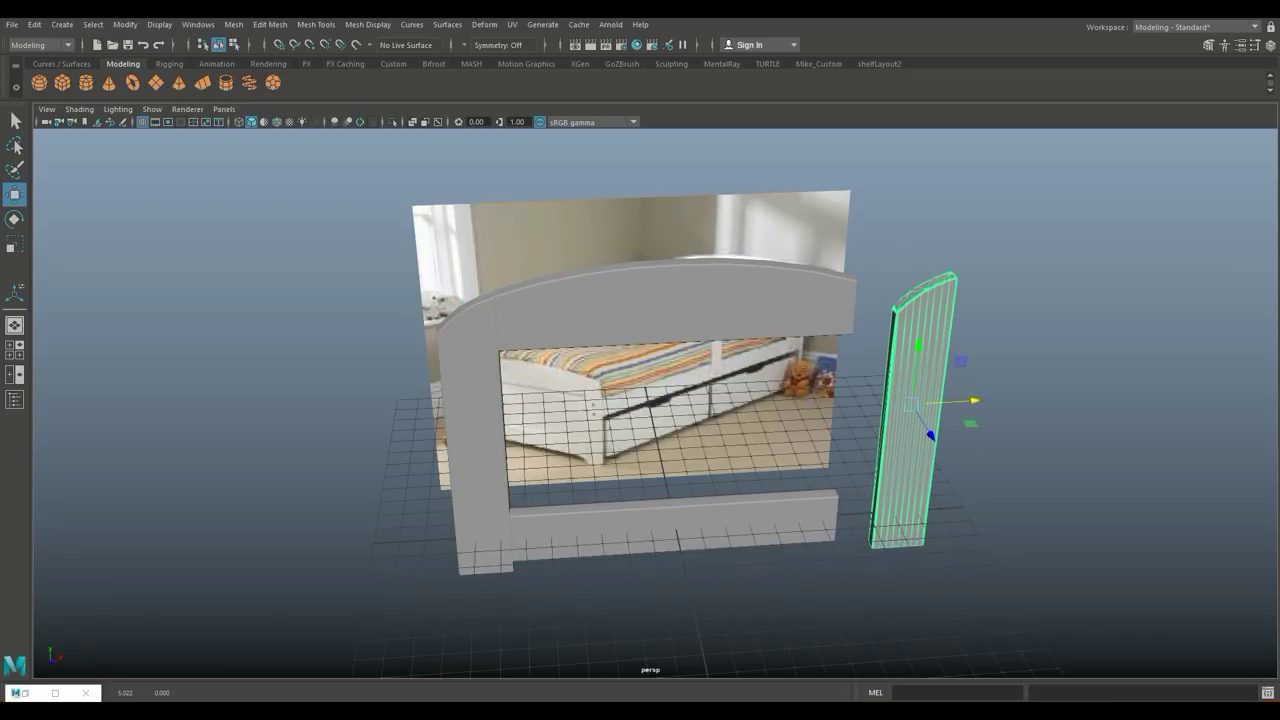
{"action": "left_click_drag", "start_coordinate": [925, 435], "coordinate": [965, 432]}
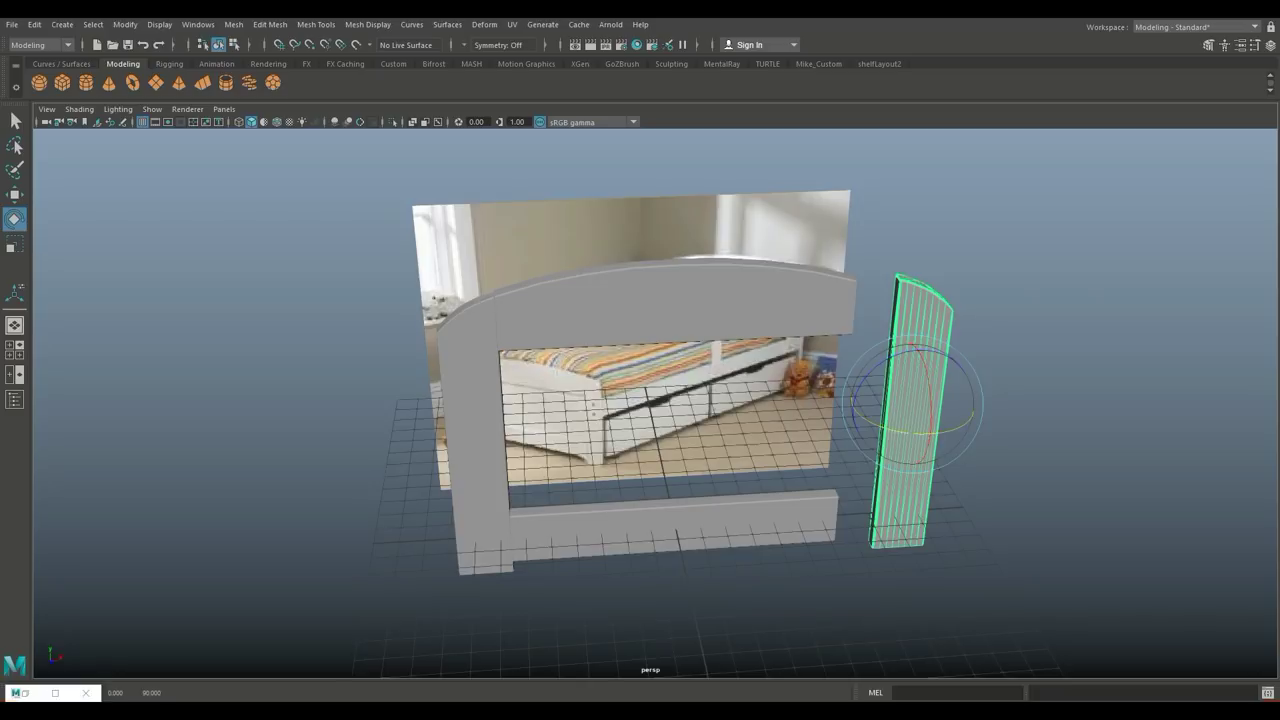
{"action": "mouse_move", "coordinate": [640, 400]}
{"action": "left_mouse_down", "text": "alt"}
{"action": "mouse_move", "coordinate": [640, 520]}
{"action": "mouse_move", "coordinate": [645, 420]}
{"action": "left_mouse_up", "text": "alt"}
{"action": "key", "text": "w"}
{"action": "left_click_drag", "start_coordinate": [990, 431], "coordinate": [950, 428]}
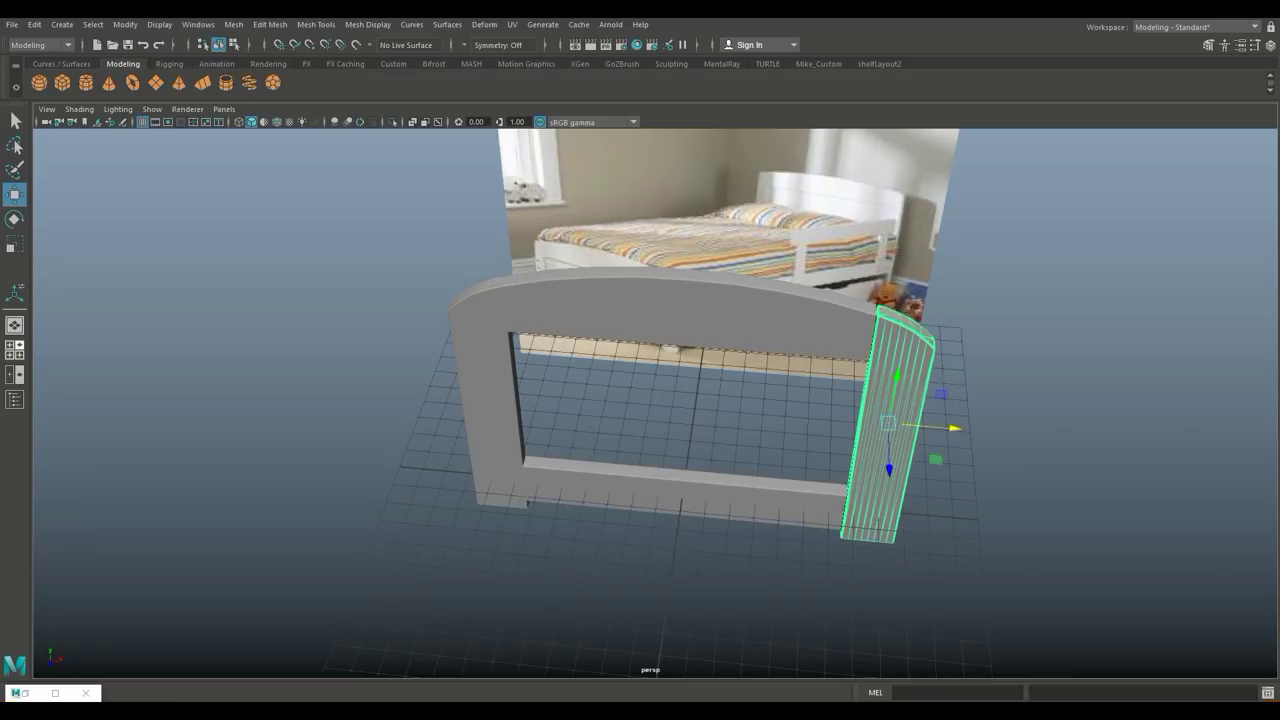
Align the copied post against the headboard in the enlarged front view.
{"action": "left_click", "coordinate": [15, 349]}
{"action": "key", "text": "space"}
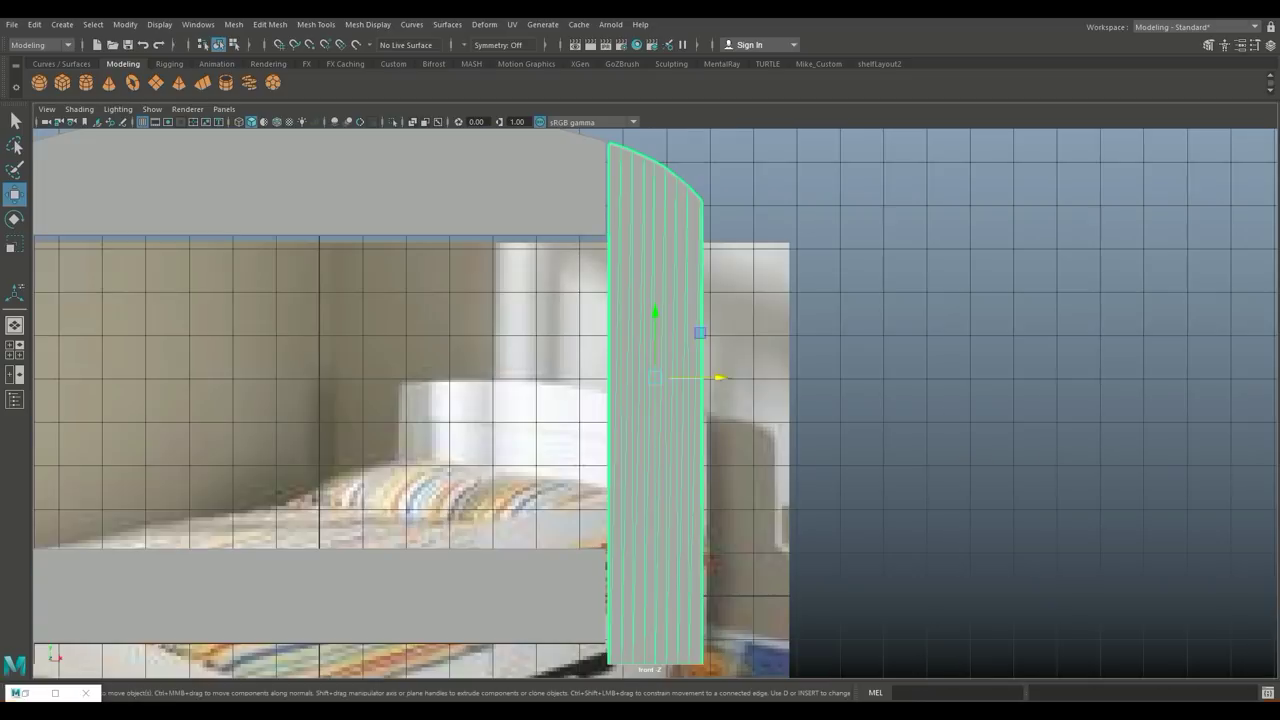
{"action": "left_click_drag", "start_coordinate": [718, 378], "coordinate": [714, 378]}
{"action": "scroll", "coordinate": [656, 398], "scroll_direction": "down", "scroll_amount": 2}
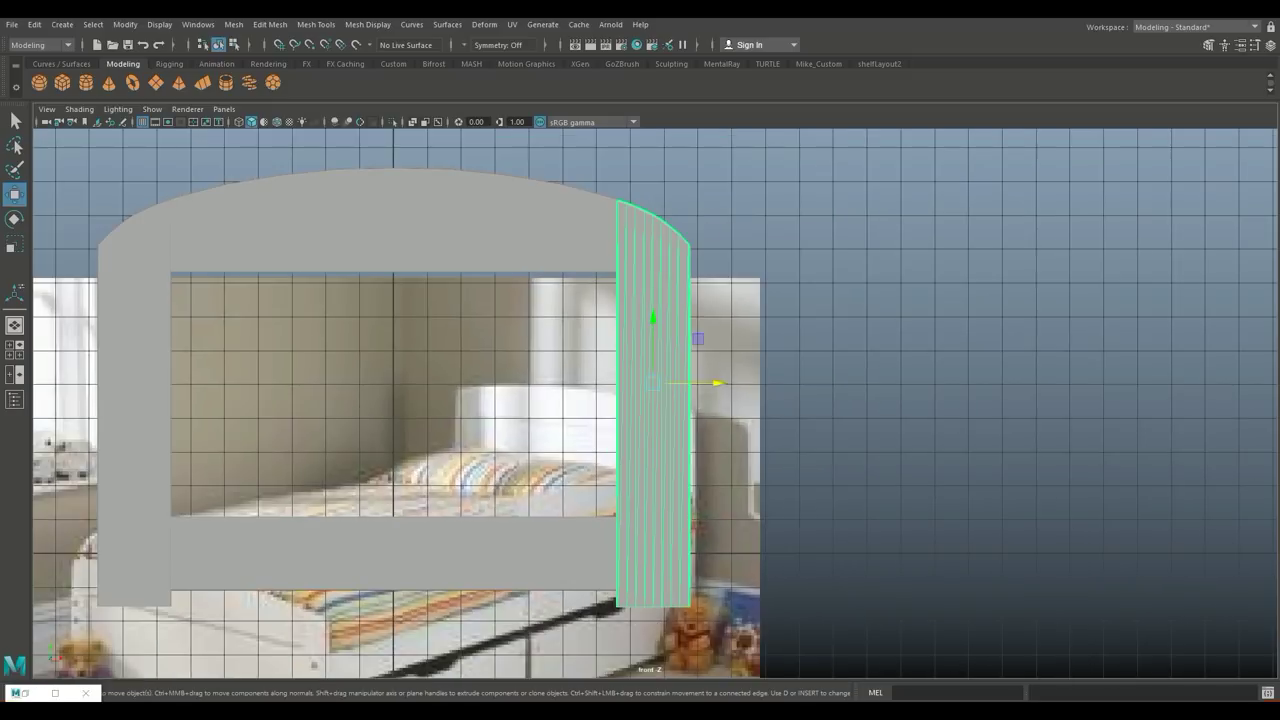
{"action": "middle_click_drag", "start_coordinate": [656, 398], "coordinate": [777, 435], "text": "alt"}
{"action": "left_click", "coordinate": [515, 255]}
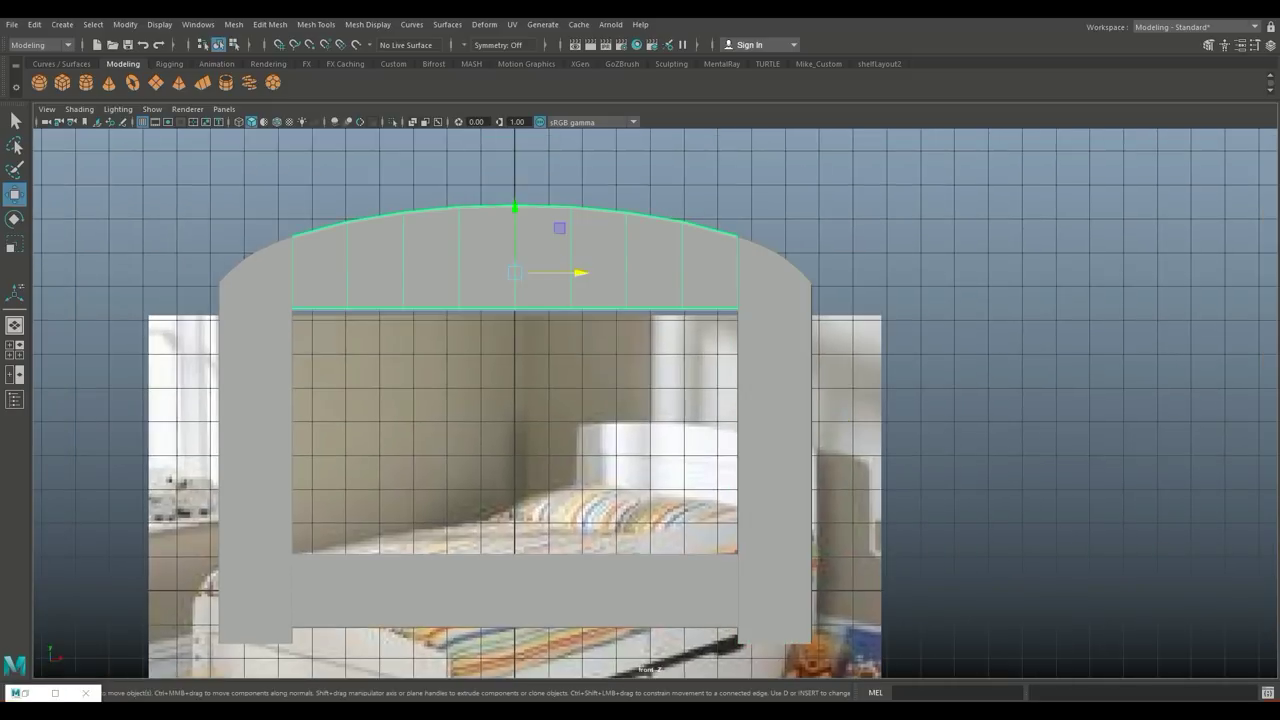
Shift the arched top beam slightly in the perspective view, orbiting to check its fit.
{"action": "key", "text": "space"}
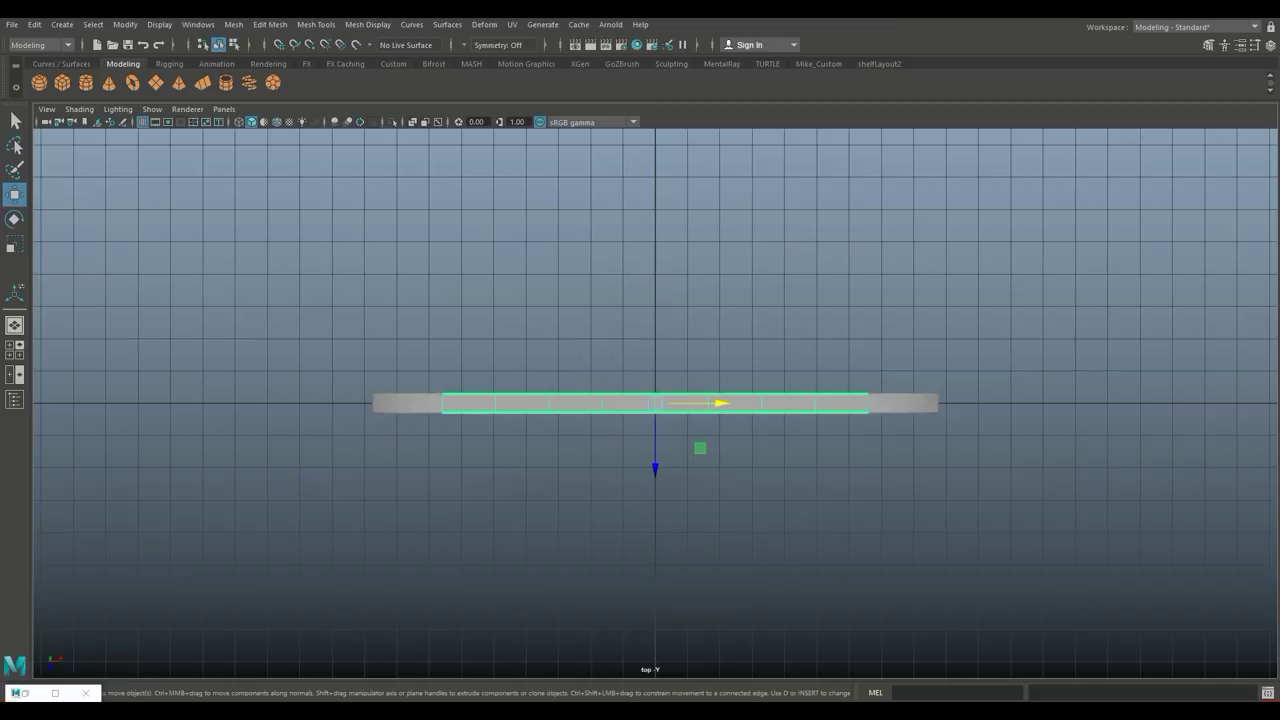
{"action": "key", "text": "space"}
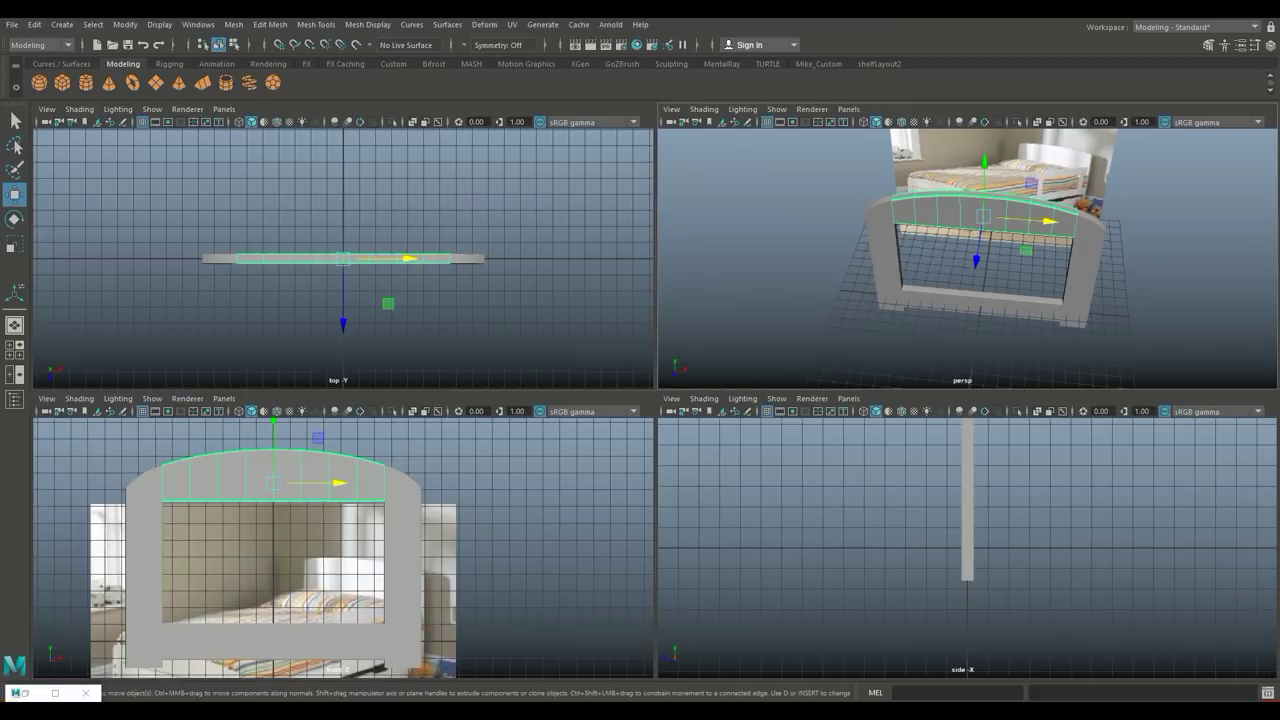
{"action": "key", "text": "space"}
{"action": "scroll", "coordinate": [655, 400], "scroll_direction": "up", "scroll_amount": 5}
{"action": "left_click_drag", "start_coordinate": [600, 400], "coordinate": [760, 380], "text": "alt"}
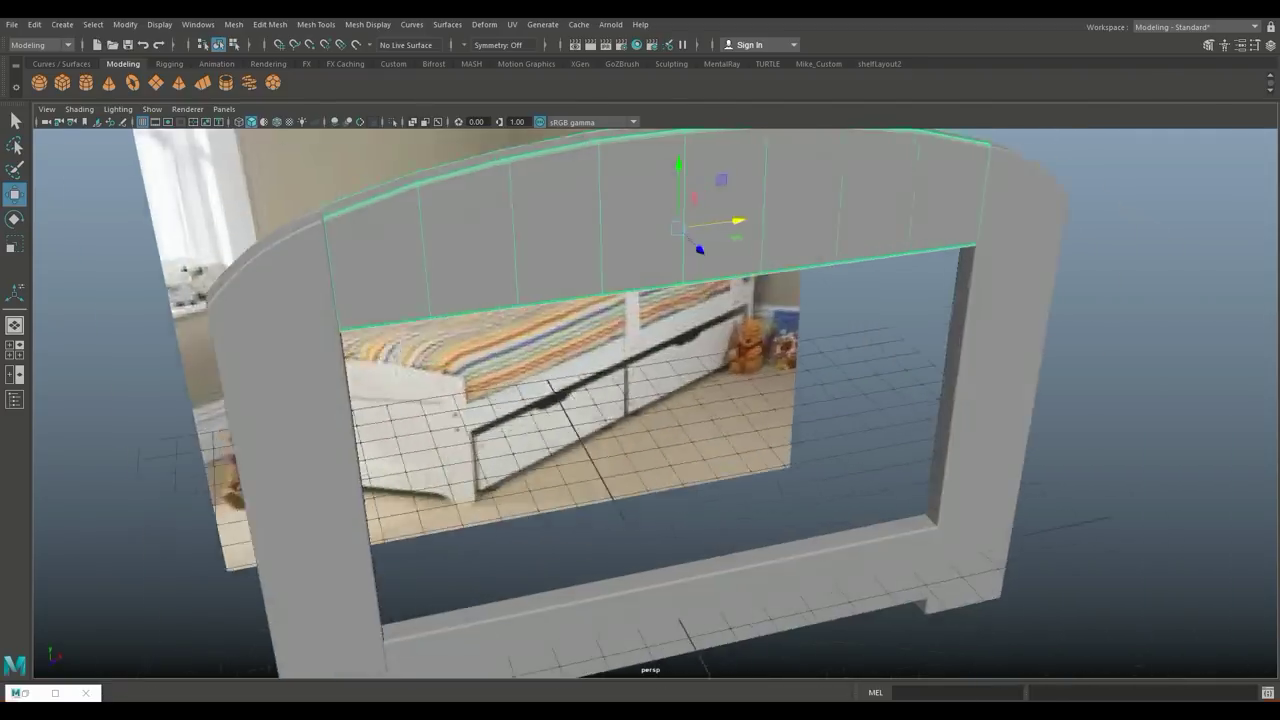
{"action": "left_click_drag", "start_coordinate": [716, 259], "coordinate": [722, 263]}
{"action": "left_click_drag", "start_coordinate": [640, 400], "coordinate": [560, 390], "text": "alt"}
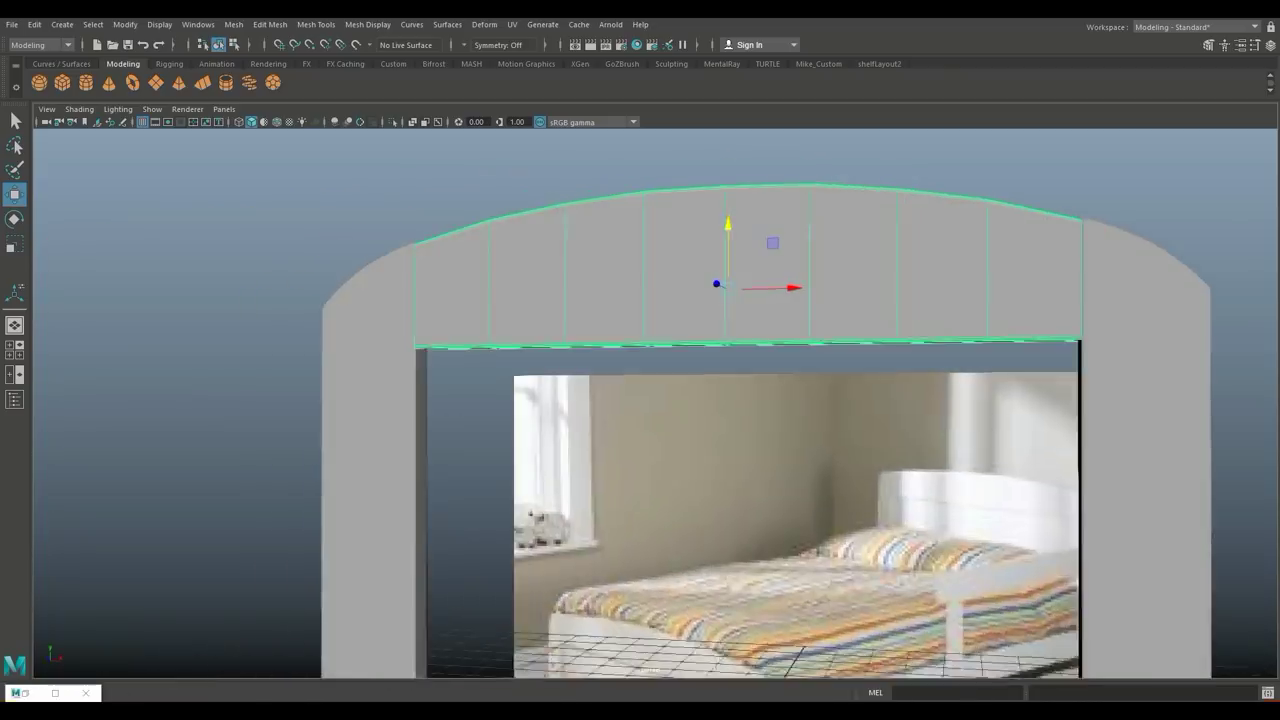
{"action": "scroll", "coordinate": [640, 400], "scroll_direction": "down", "scroll_amount": 5}
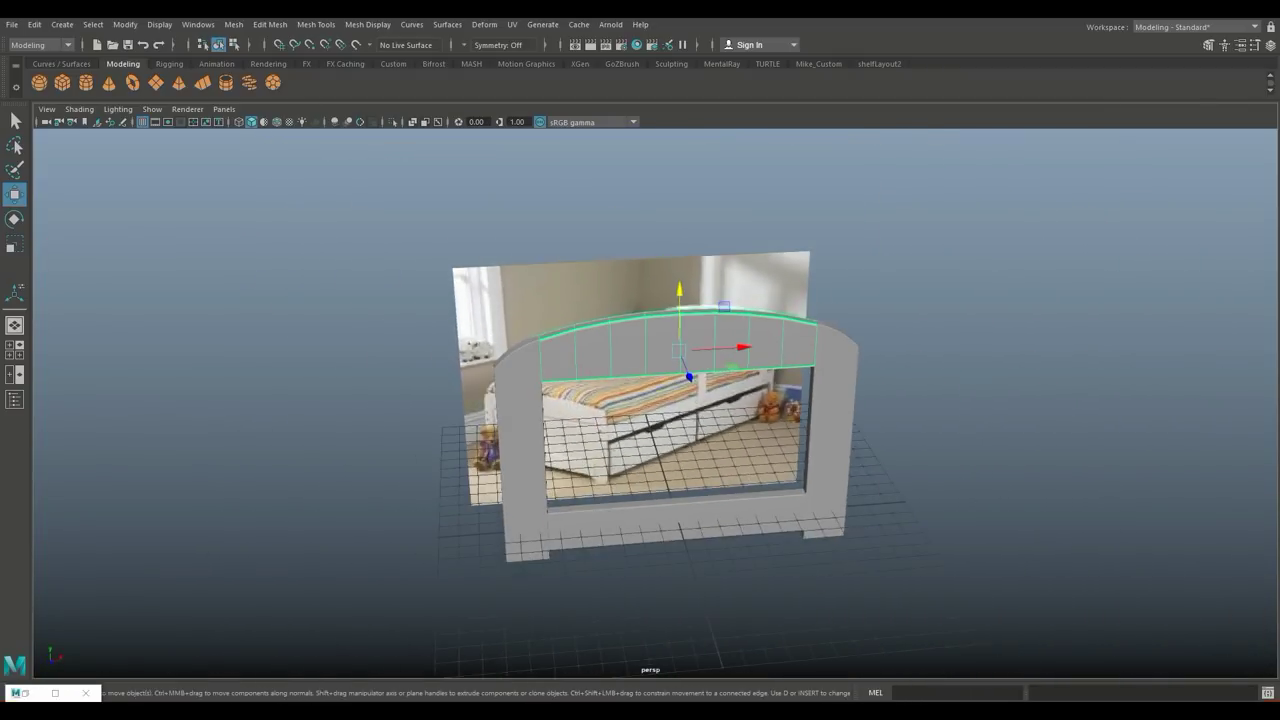
{"action": "left_click_drag", "start_coordinate": [640, 400], "coordinate": [600, 400], "text": "alt"}
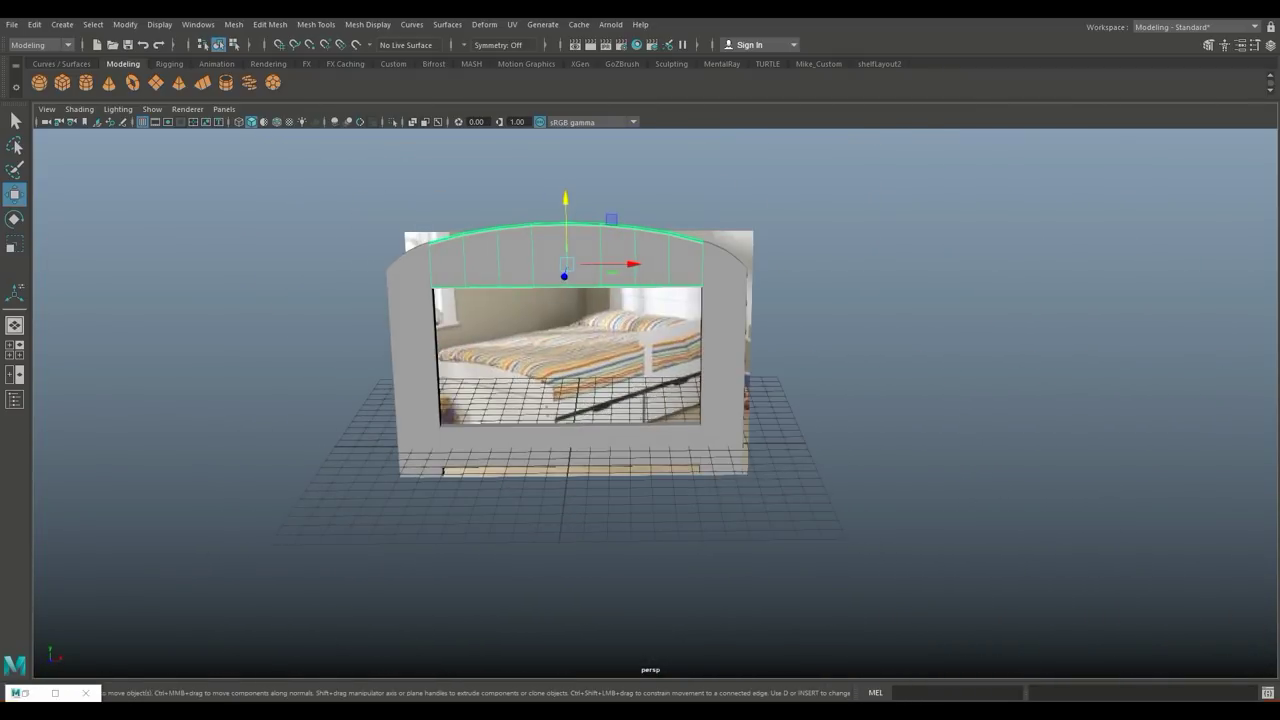
{"action": "left_click", "coordinate": [568, 450]}
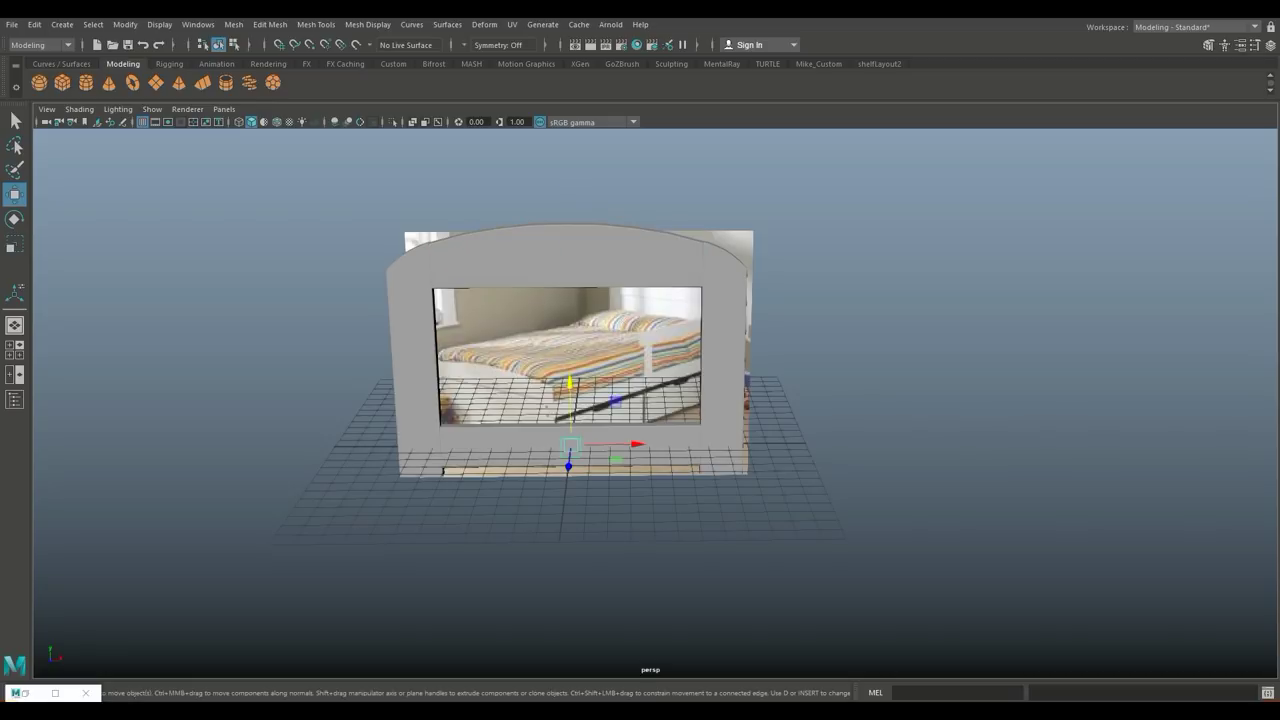
Raise the small cube into the frame opening, scale it up, and view it in wireframe.
{"action": "left_click_drag", "start_coordinate": [568, 410], "coordinate": [568, 330]}
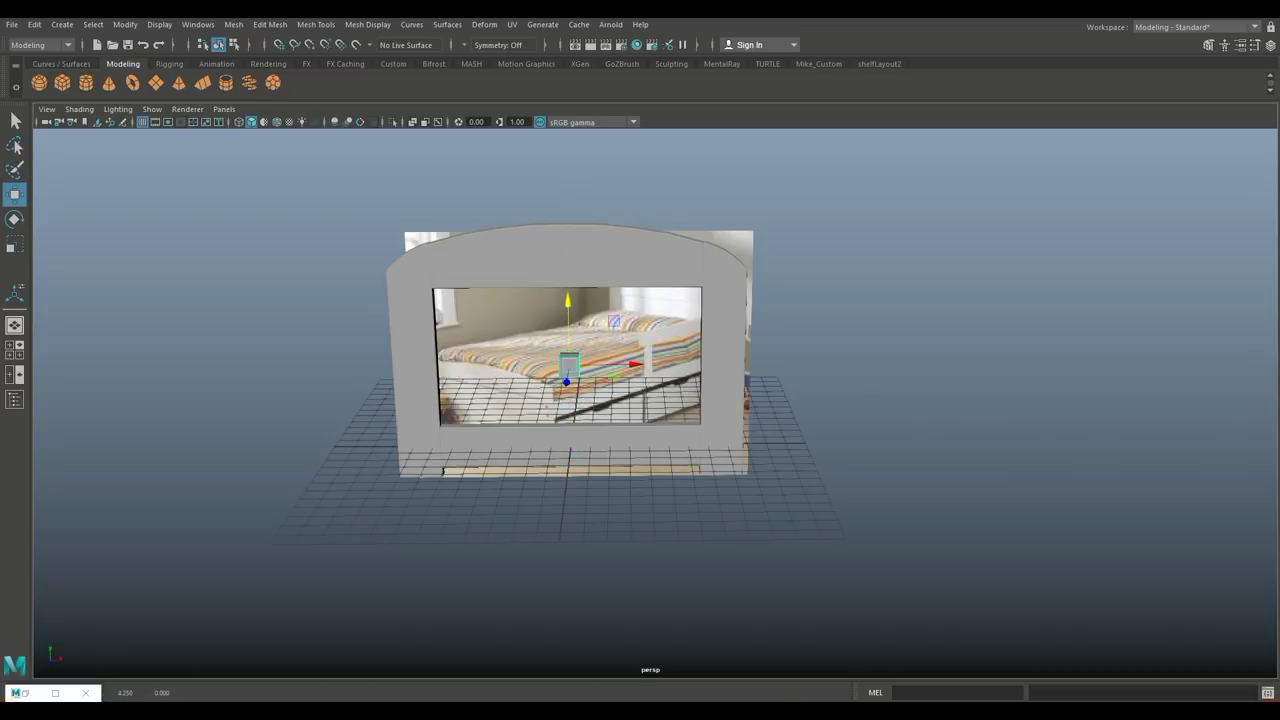
{"action": "key", "text": "r"}
{"action": "left_click_drag", "start_coordinate": [568, 365], "coordinate": [680, 365]}
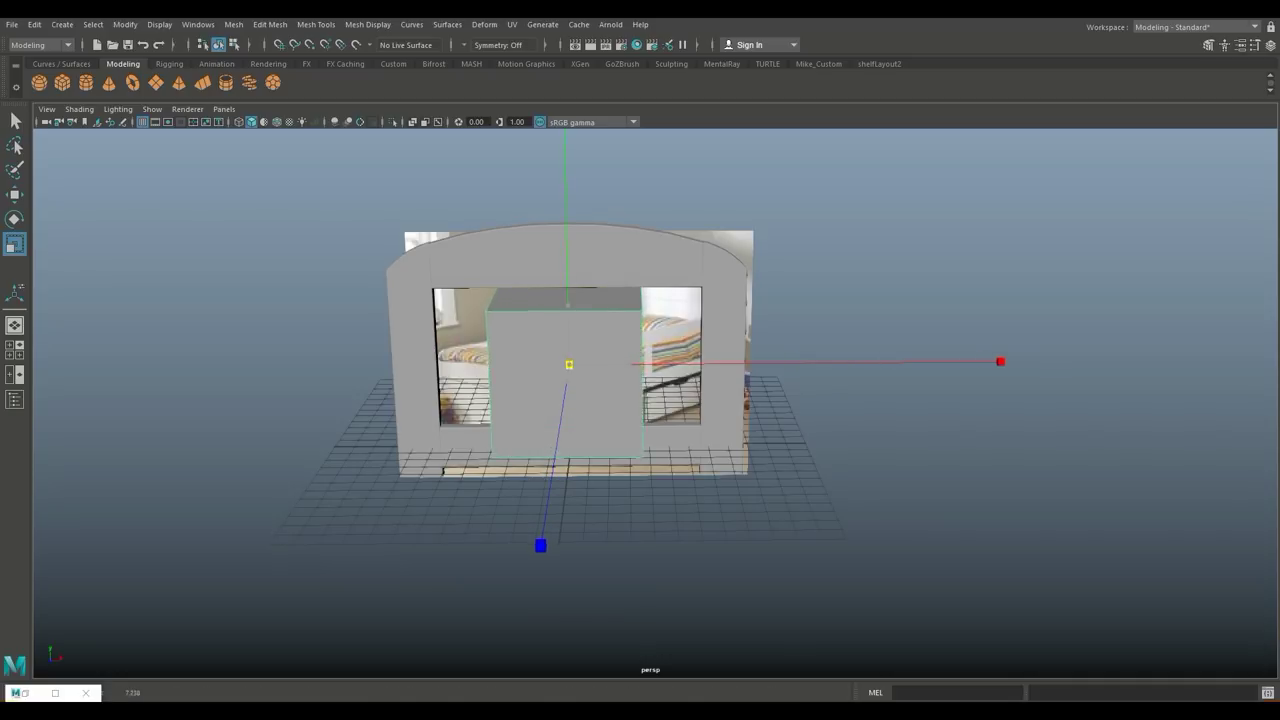
{"action": "left_click", "coordinate": [14, 349]}
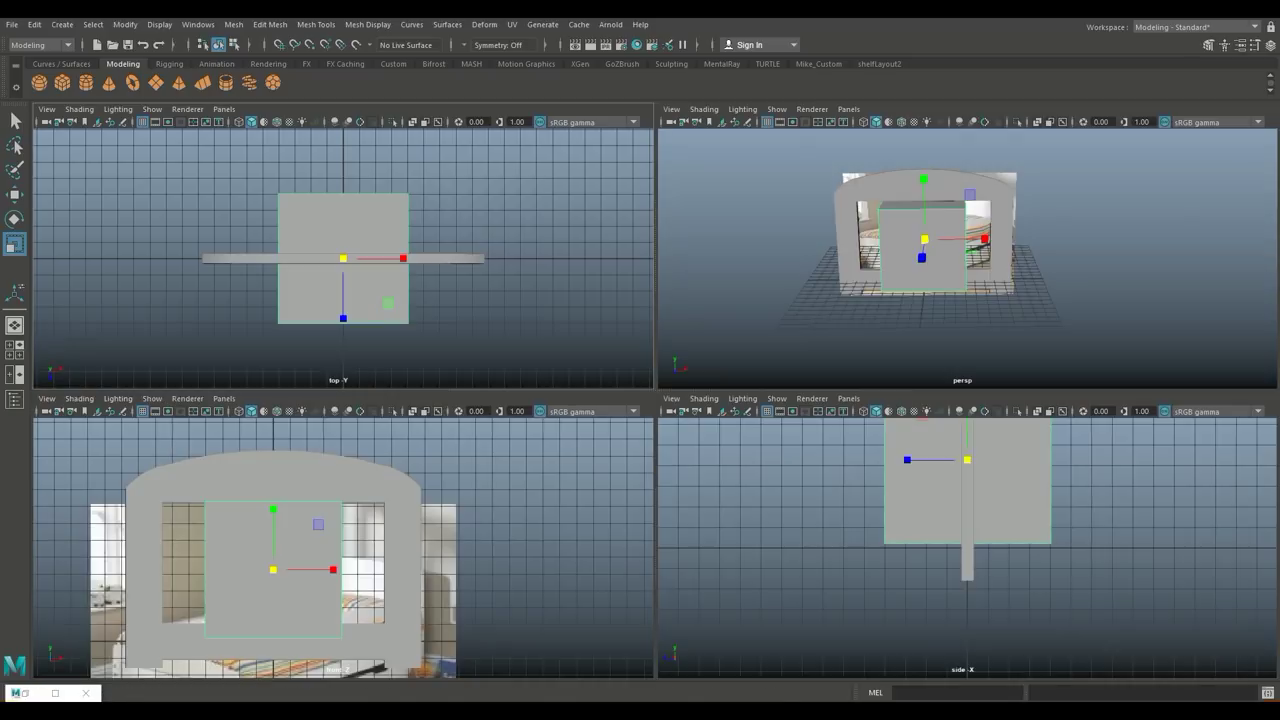
{"action": "key", "text": "space"}
{"action": "key", "text": "4"}
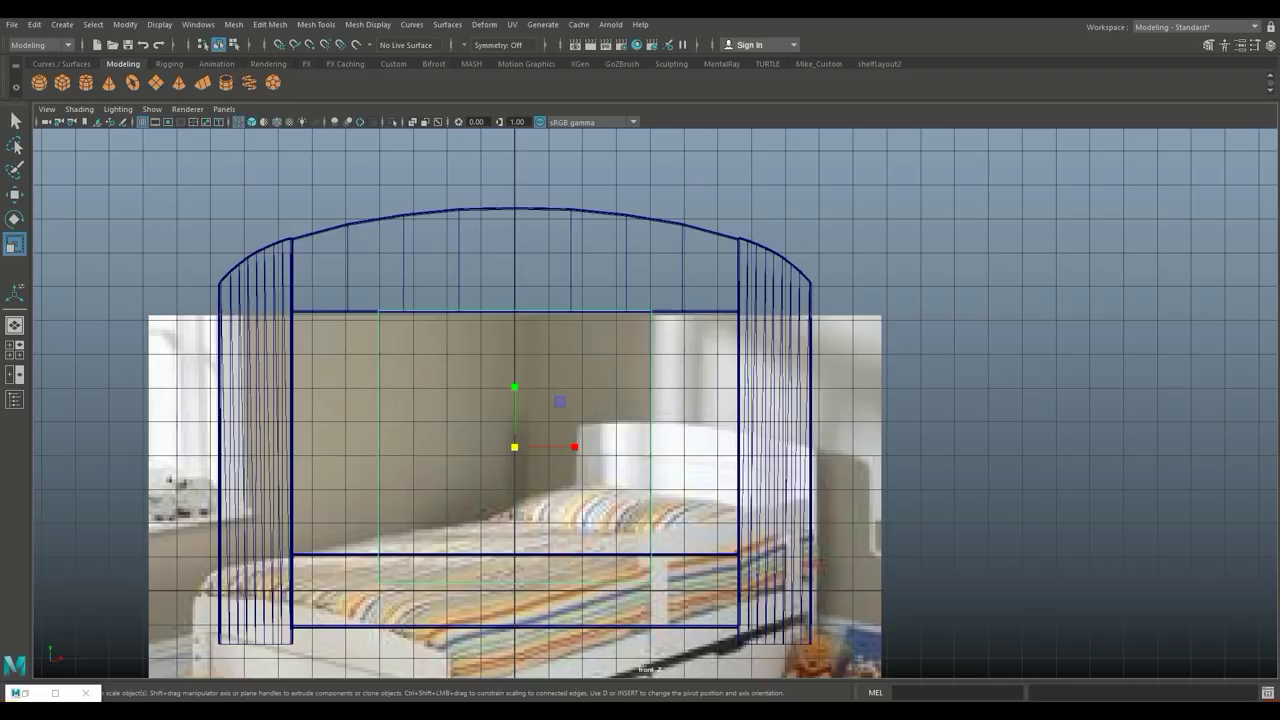
{"action": "scroll", "coordinate": [640, 400], "scroll_direction": "up", "scroll_amount": 2}
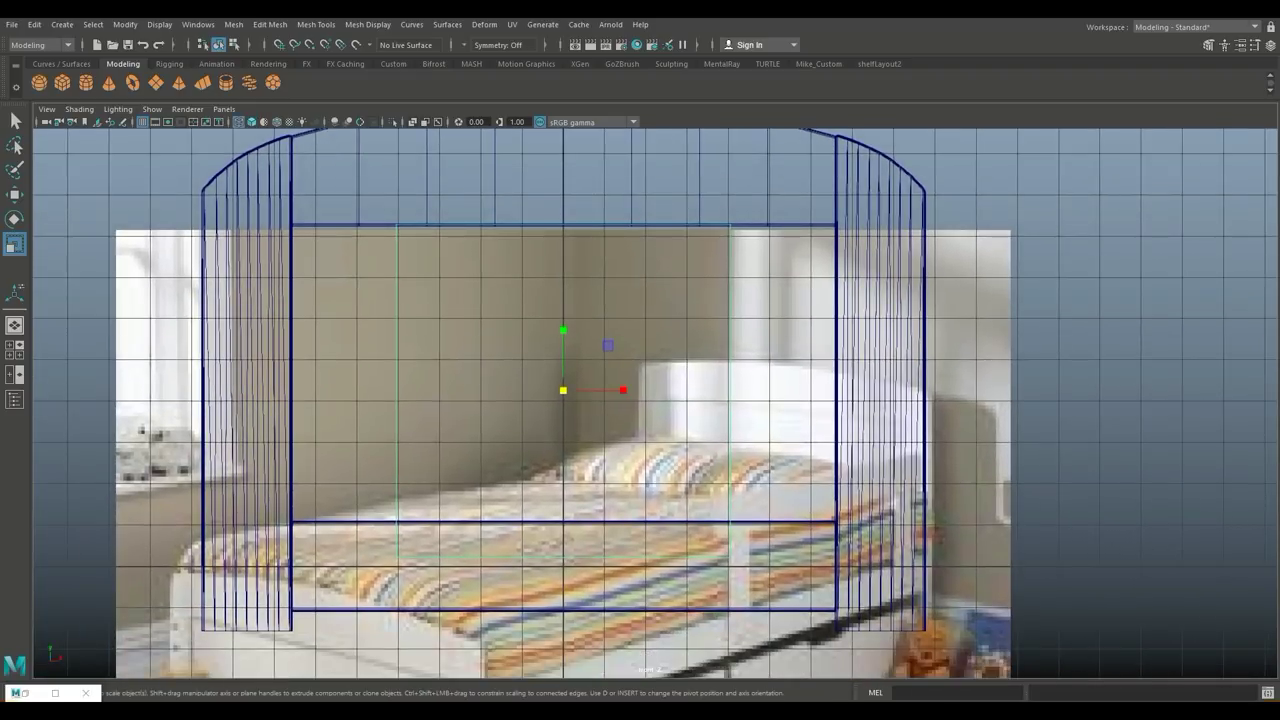
Move the box's bottom, left and right edges to the lower rail and both side posts.
{"action": "right_click_drag", "start_coordinate": [391, 311], "coordinate": [345, 312]}
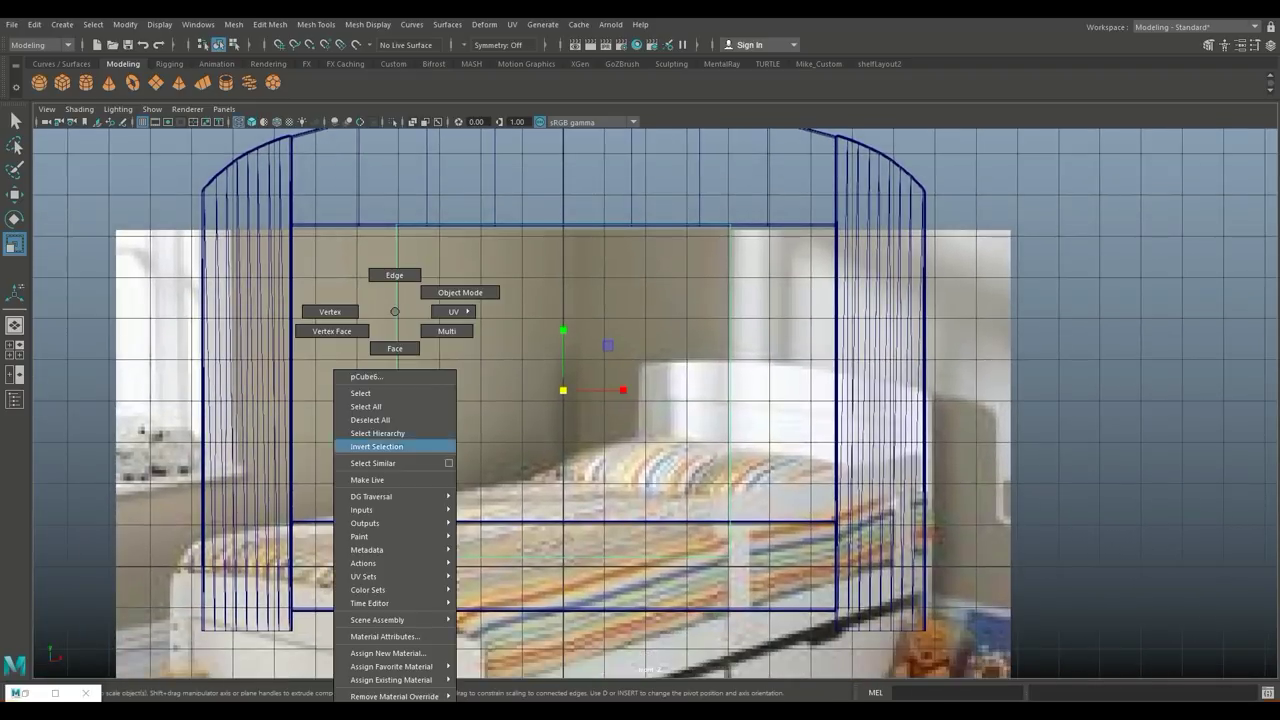
{"action": "left_click", "coordinate": [397, 557]}
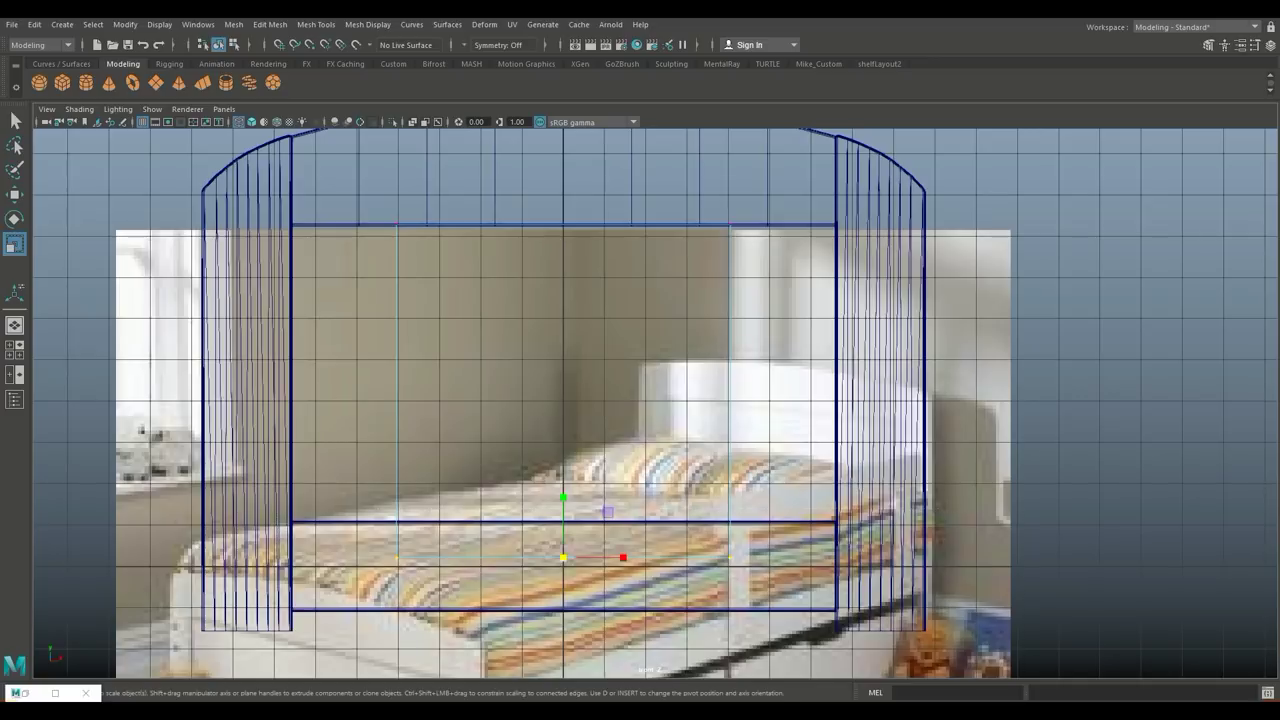
{"action": "key", "text": "w"}
{"action": "left_click_drag", "start_coordinate": [563, 500], "coordinate": [563, 494]}
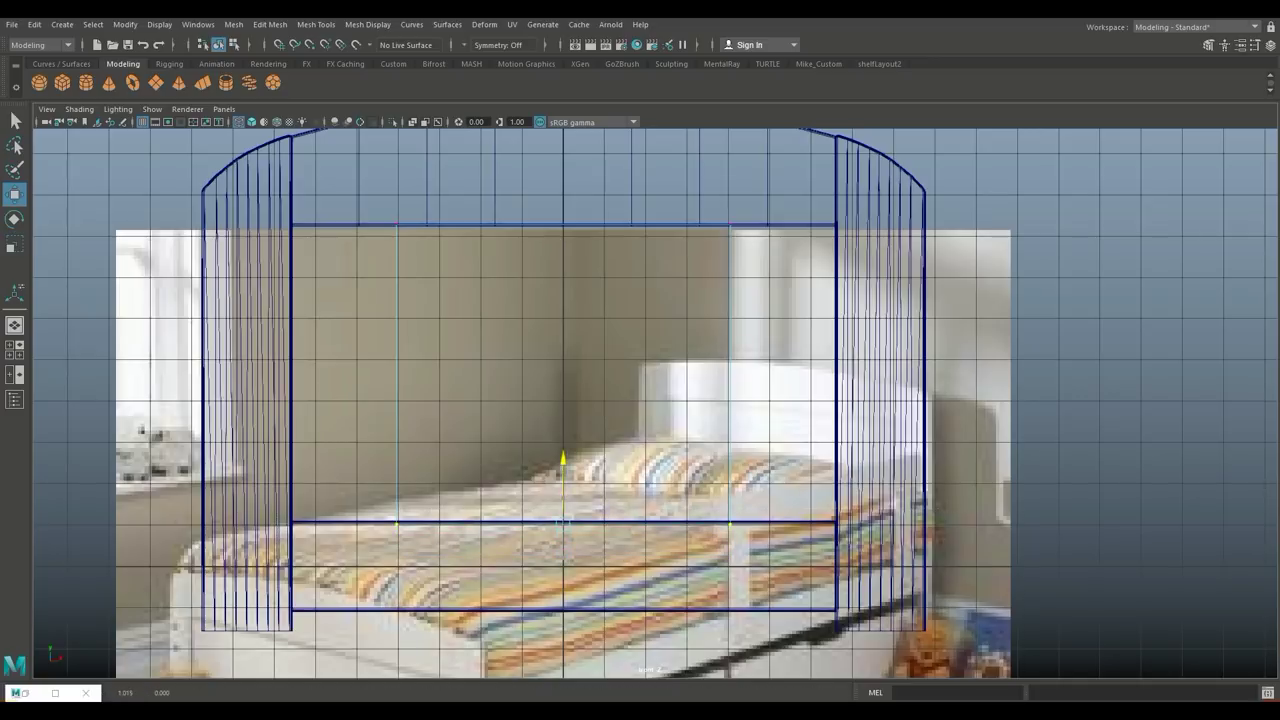
{"action": "left_click", "coordinate": [397, 373]}
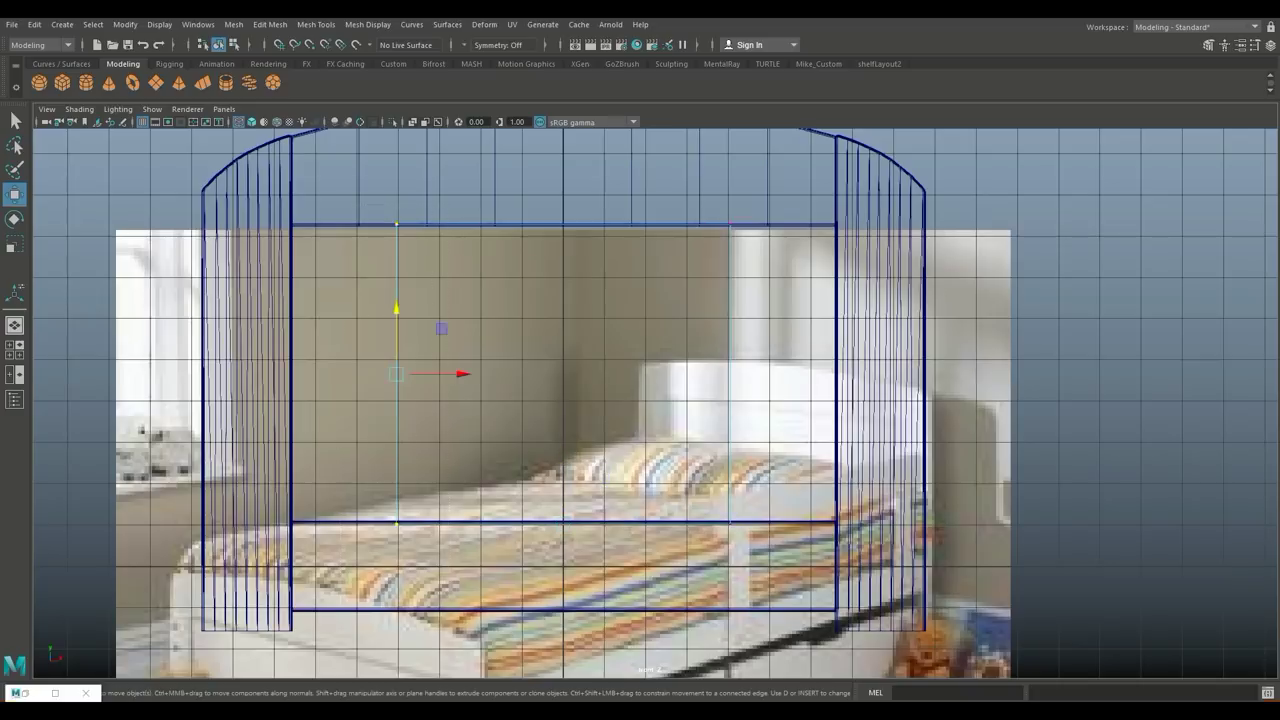
{"action": "left_click_drag", "start_coordinate": [455, 374], "coordinate": [350, 374]}
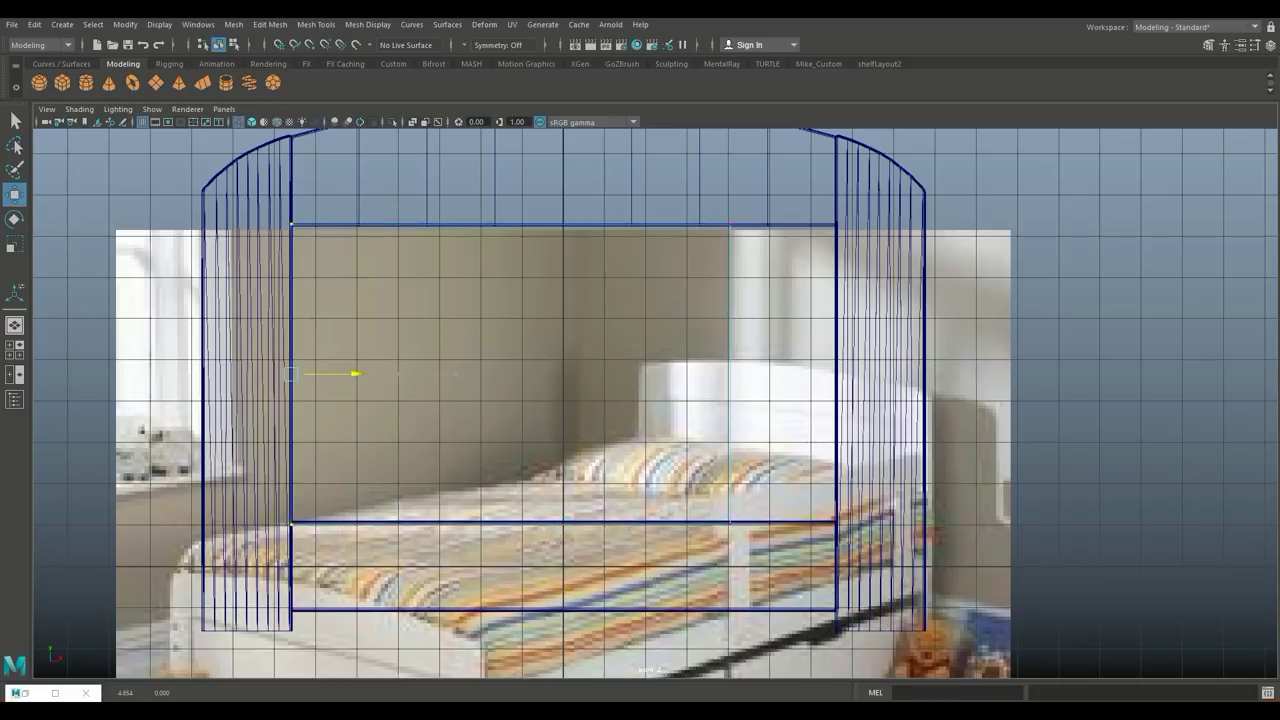
{"action": "left_click", "coordinate": [730, 380]}
{"action": "left_click_drag", "start_coordinate": [790, 374], "coordinate": [896, 374]}
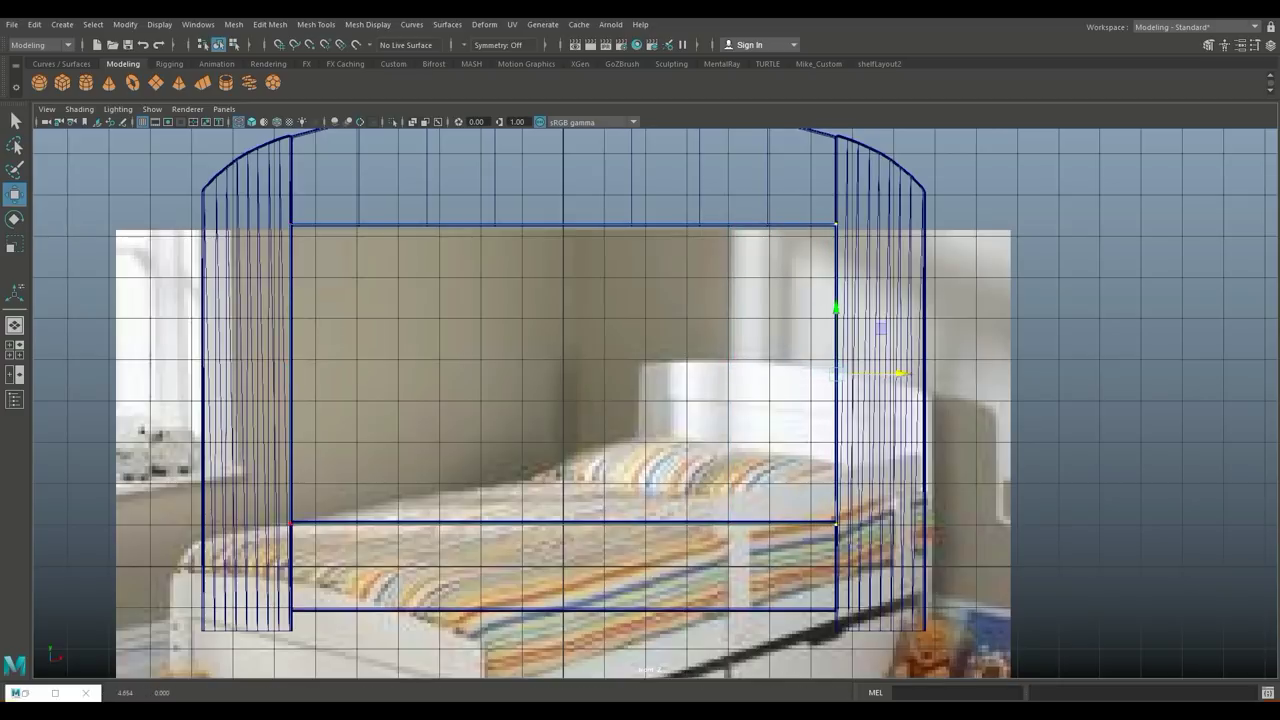
{"action": "key", "text": "space"}
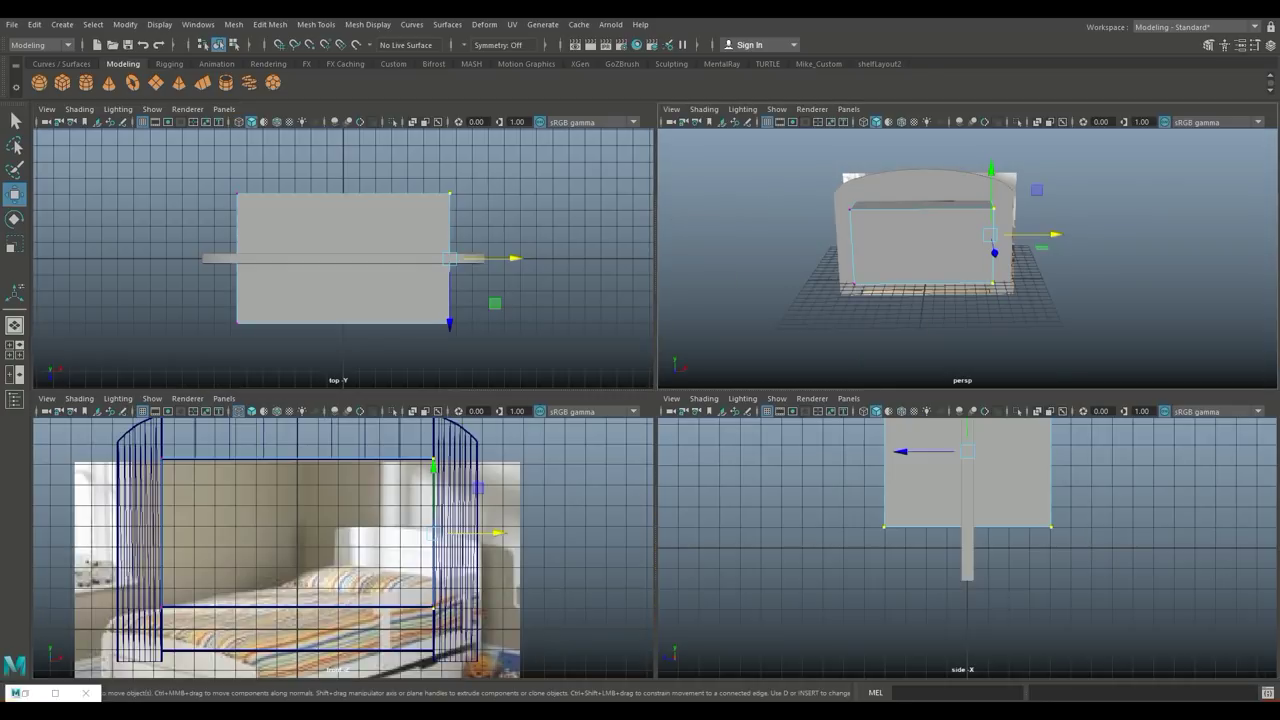
Scale the box along Z into a thin inset panel in the headboard opening.
{"action": "key", "text": "space"}
{"action": "left_click_drag", "start_coordinate": [640, 400], "coordinate": [880, 440], "text": "alt"}
{"action": "right_click_drag", "start_coordinate": [663, 288], "coordinate": [720, 266]}
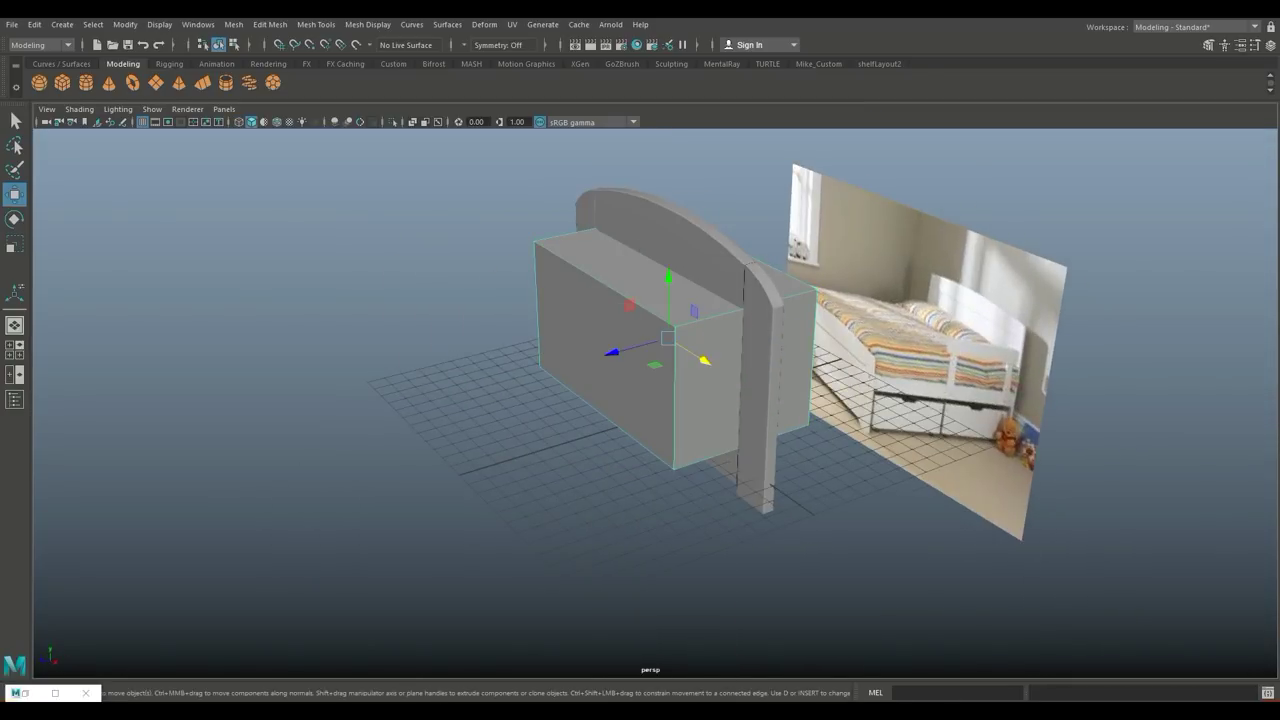
{"action": "key", "text": "r"}
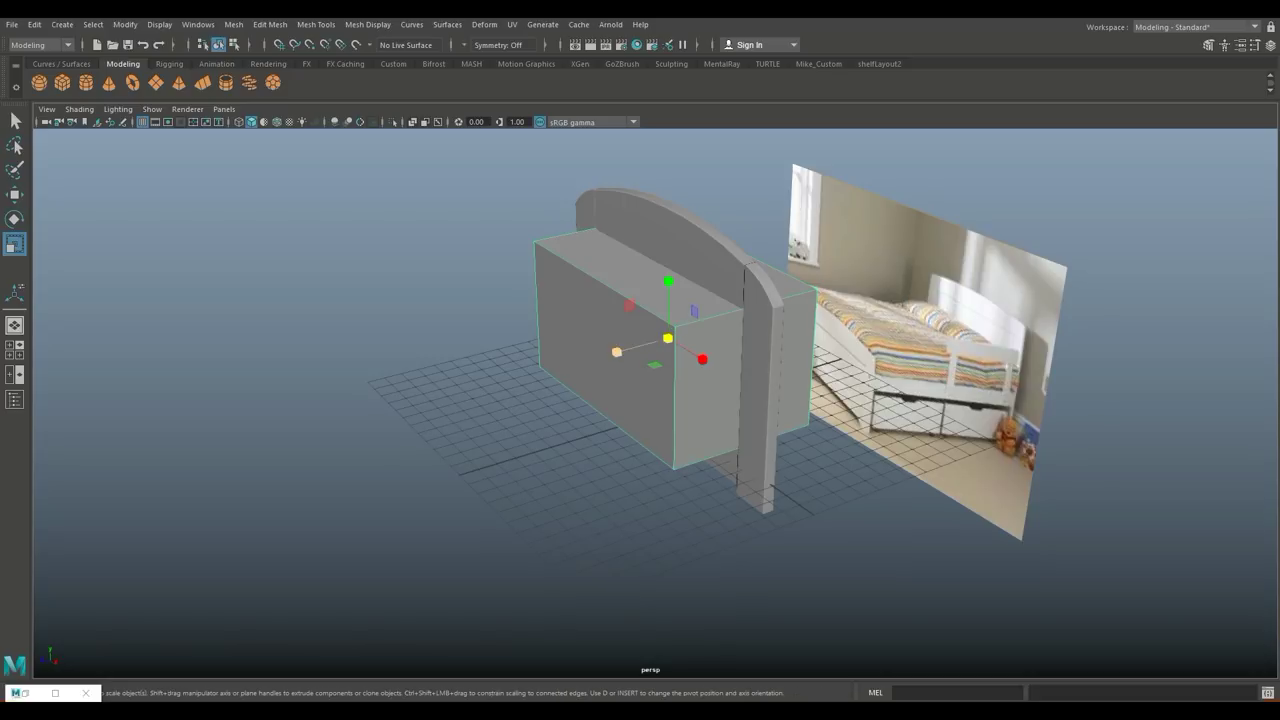
{"action": "left_click_drag", "start_coordinate": [612, 352], "coordinate": [655, 342]}
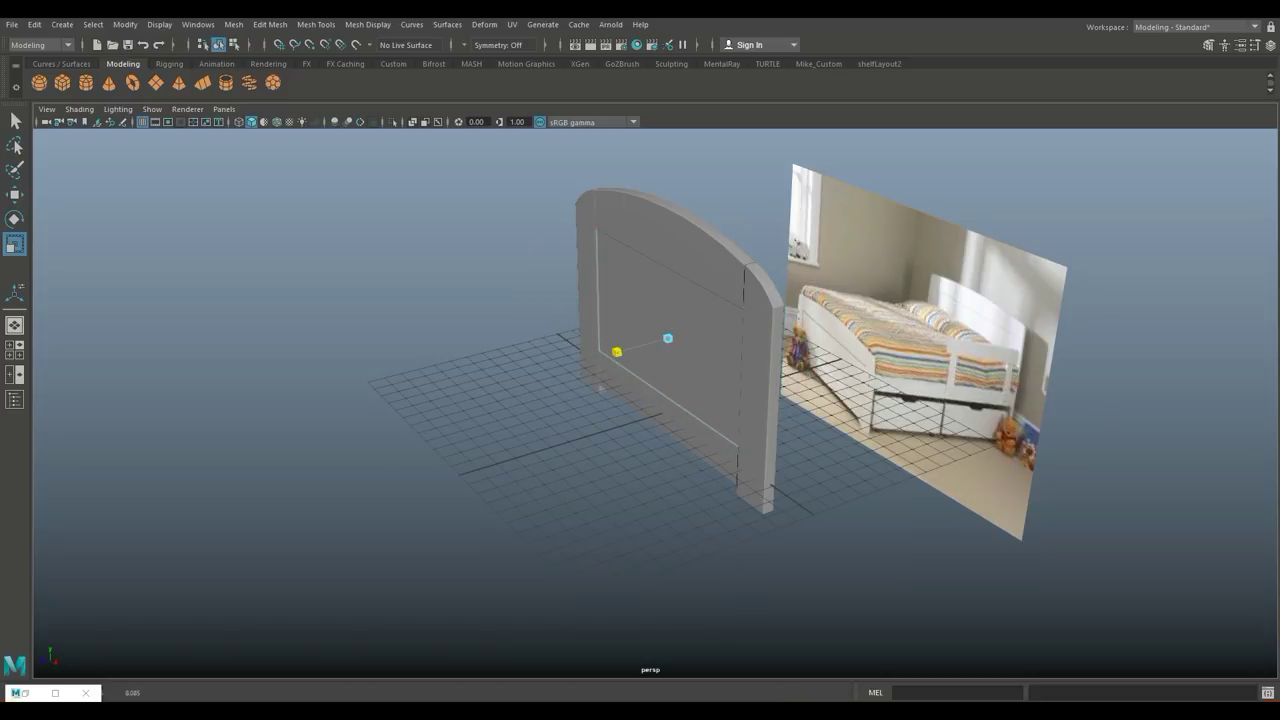
{"action": "scroll", "coordinate": [596, 516], "scroll_direction": "up", "scroll_amount": 3}
{"action": "mouse_move", "coordinate": [640, 480]}
{"action": "left_mouse_down", "text": "alt"}
{"action": "mouse_move", "coordinate": [596, 516]}
{"action": "mouse_move", "coordinate": [540, 520]}
{"action": "left_mouse_up", "text": "alt"}
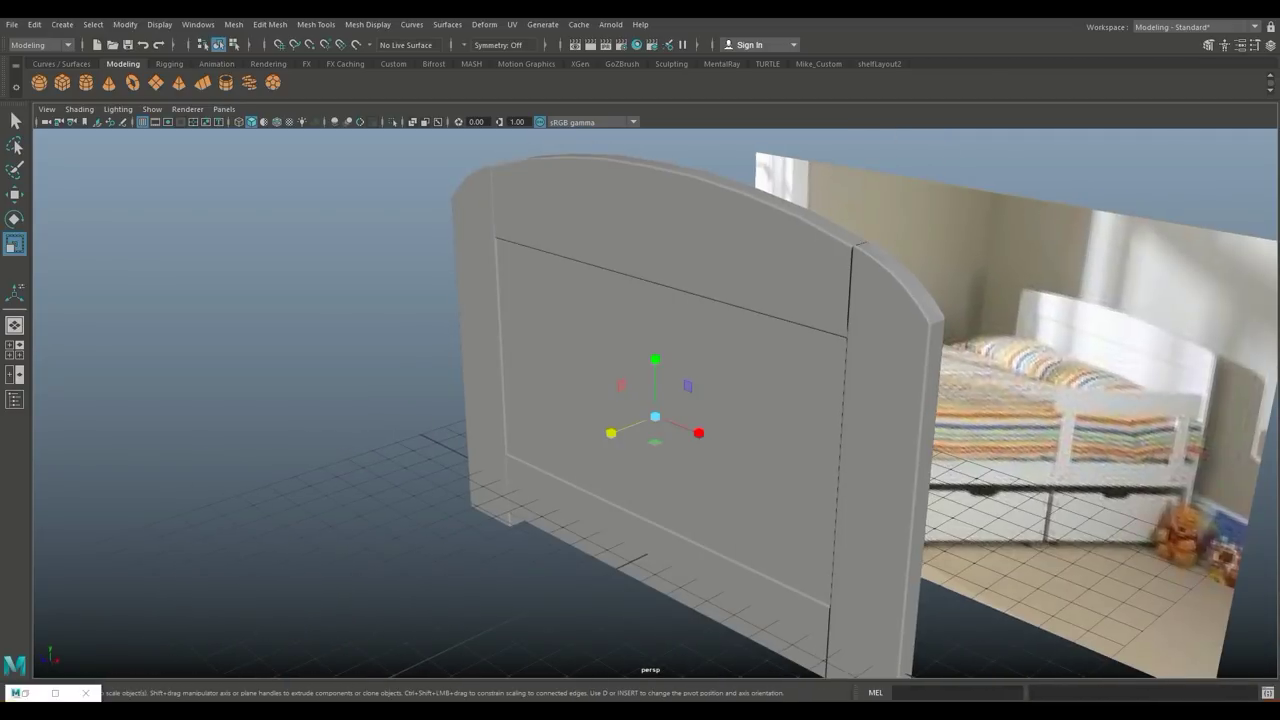
{"action": "scroll", "coordinate": [760, 410], "scroll_direction": "down", "scroll_amount": 5}
{"action": "mouse_move", "coordinate": [640, 400]}
{"action": "left_mouse_down", "text": "alt"}
{"action": "mouse_move", "coordinate": [560, 400]}
{"action": "mouse_move", "coordinate": [630, 405]}
{"action": "mouse_move", "coordinate": [462, 432]}
{"action": "left_mouse_up", "text": "alt"}
{"action": "right_click", "coordinate": [553, 290]}
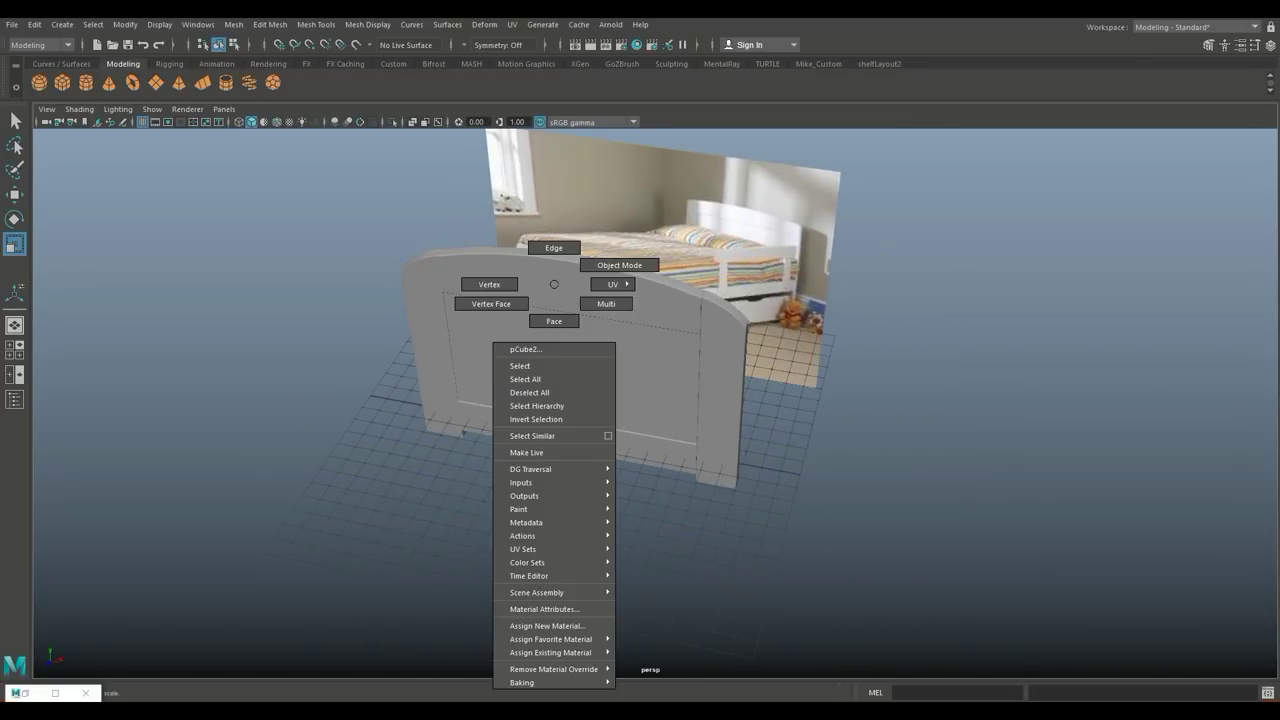
Combine the headboard pieces into one object and rotate it 90° about Y.
{"action": "left_click", "coordinate": [570, 265], "text": "shift"}
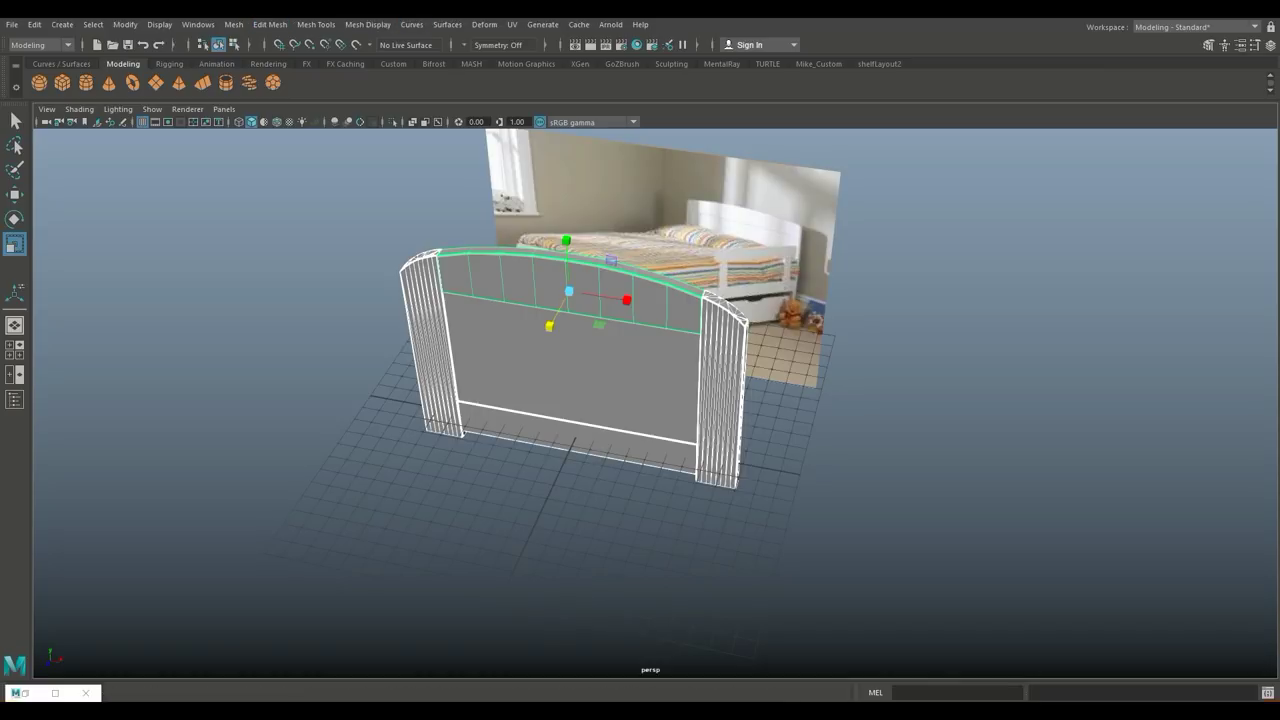
{"action": "left_click", "coordinate": [233, 24]}
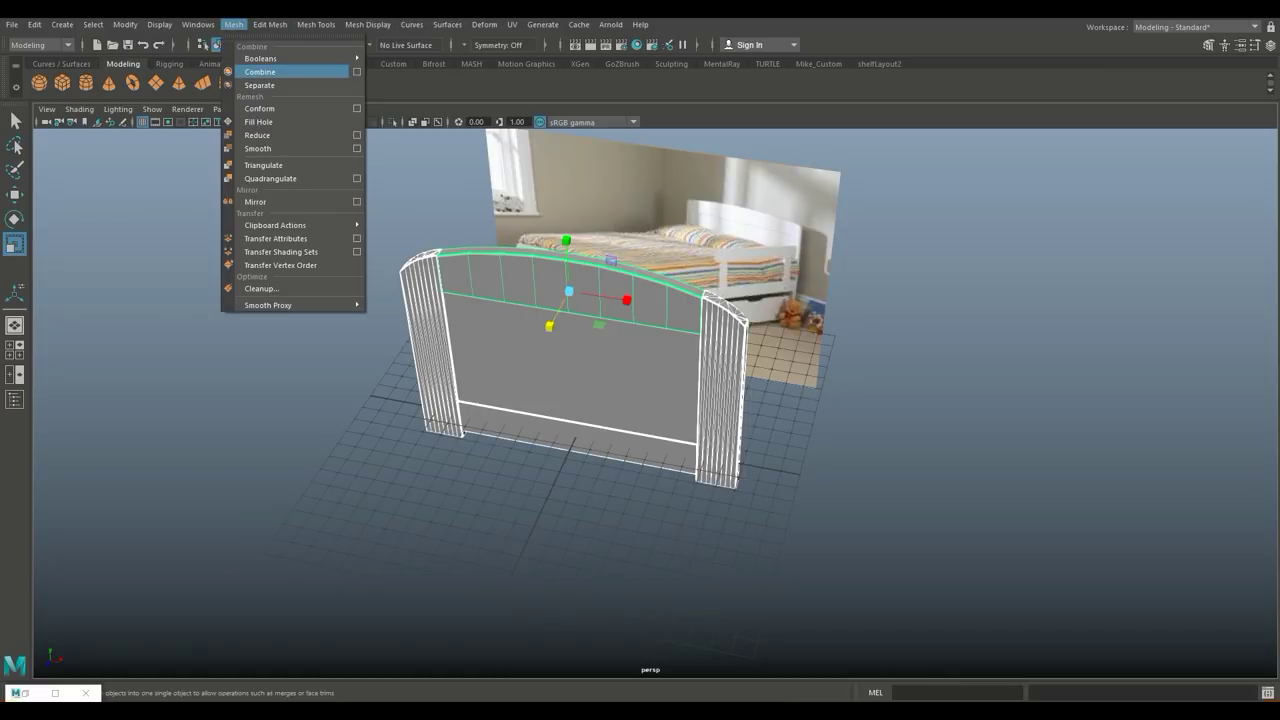
{"action": "left_click", "coordinate": [270, 71]}
{"action": "left_click_drag", "start_coordinate": [640, 400], "coordinate": [560, 410], "text": "alt"}
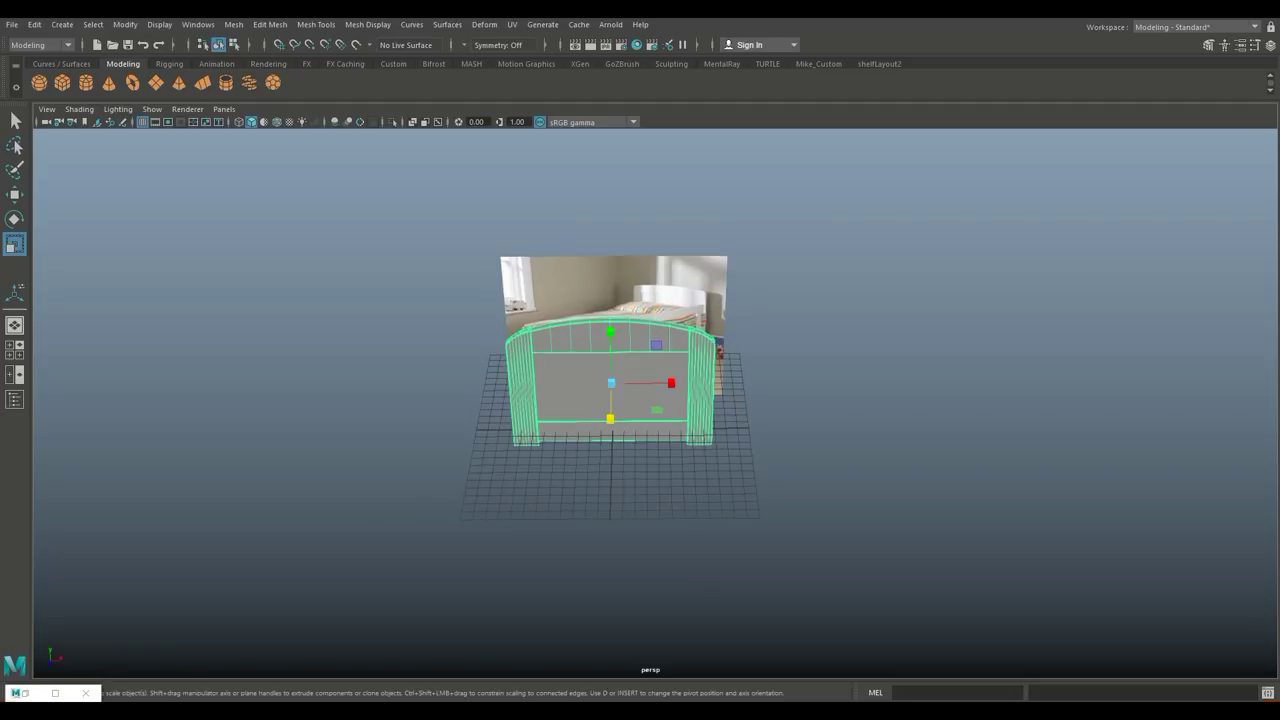
{"action": "key", "text": "e"}
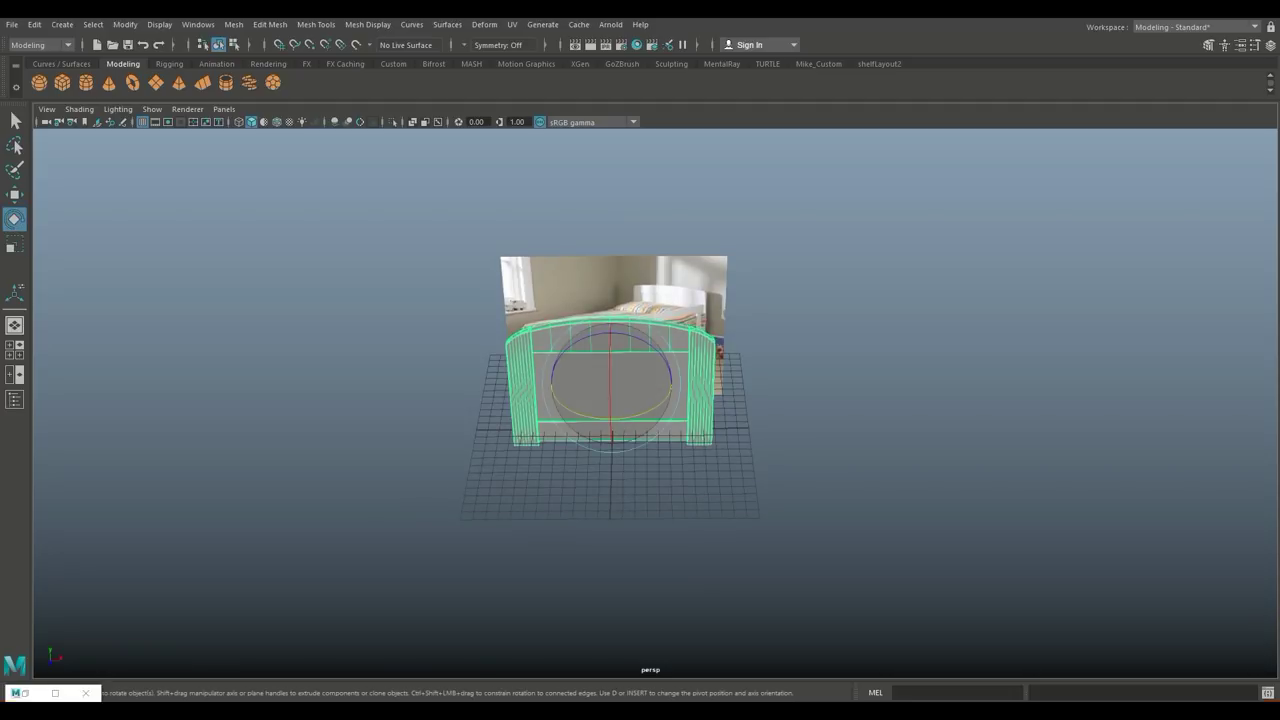
{"action": "left_click_drag", "start_coordinate": [612, 418], "coordinate": [540, 418]}
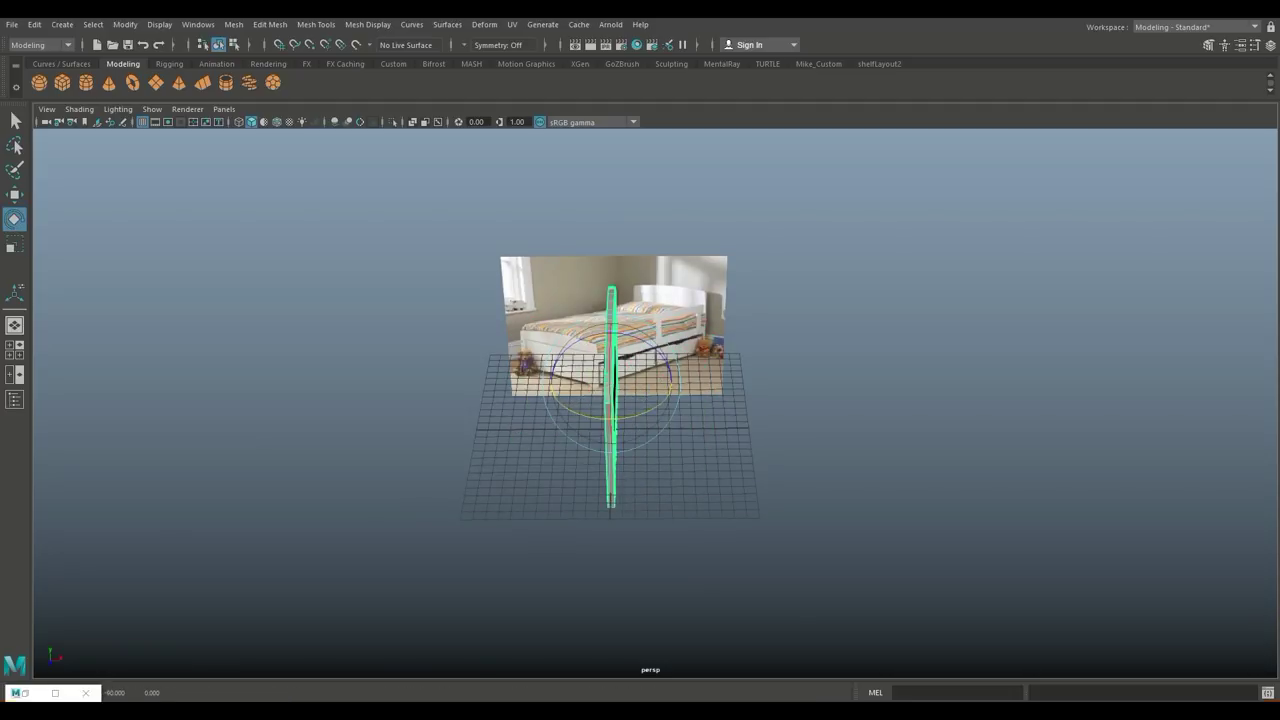
{"action": "mouse_move", "coordinate": [640, 400]}
{"action": "left_mouse_down", "text": "alt"}
{"action": "mouse_move", "coordinate": [760, 400]}
{"action": "mouse_move", "coordinate": [660, 400]}
{"action": "left_mouse_up", "text": "alt"}
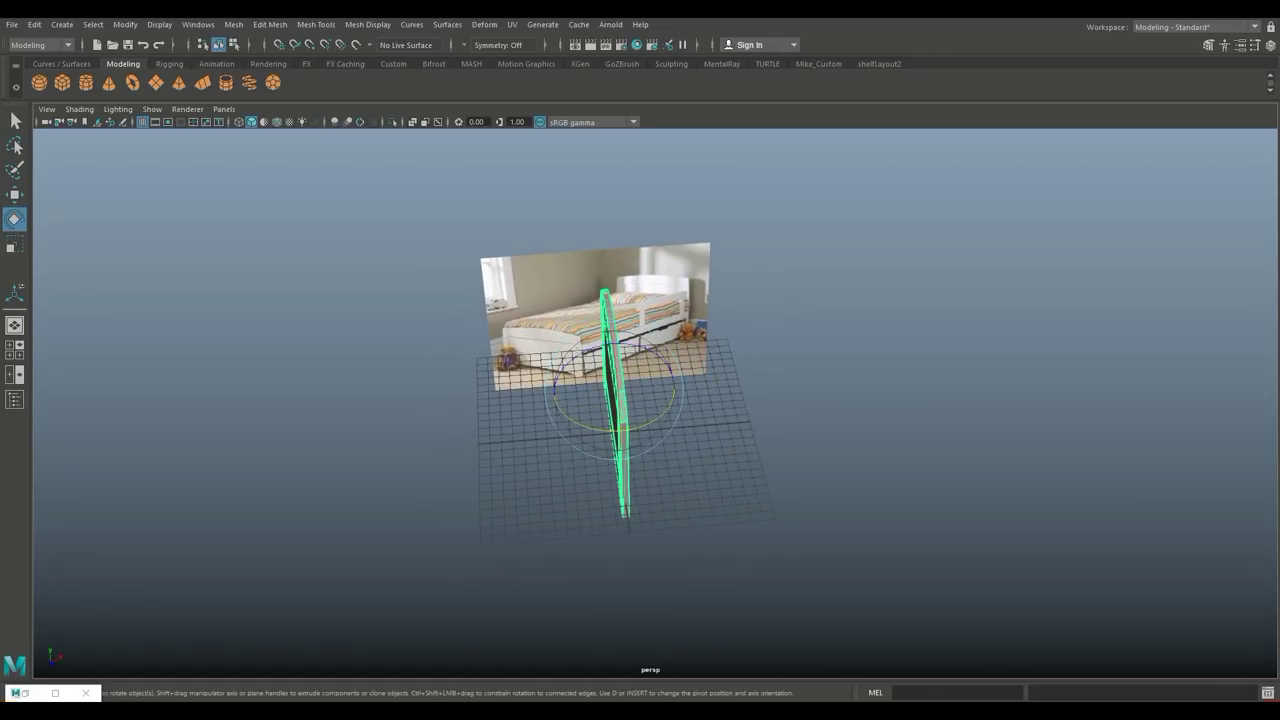
Duplicate the headboard and slide the copy along X to the opposite end.
{"action": "key", "text": "ctrl+d"}
{"action": "key", "text": "w"}
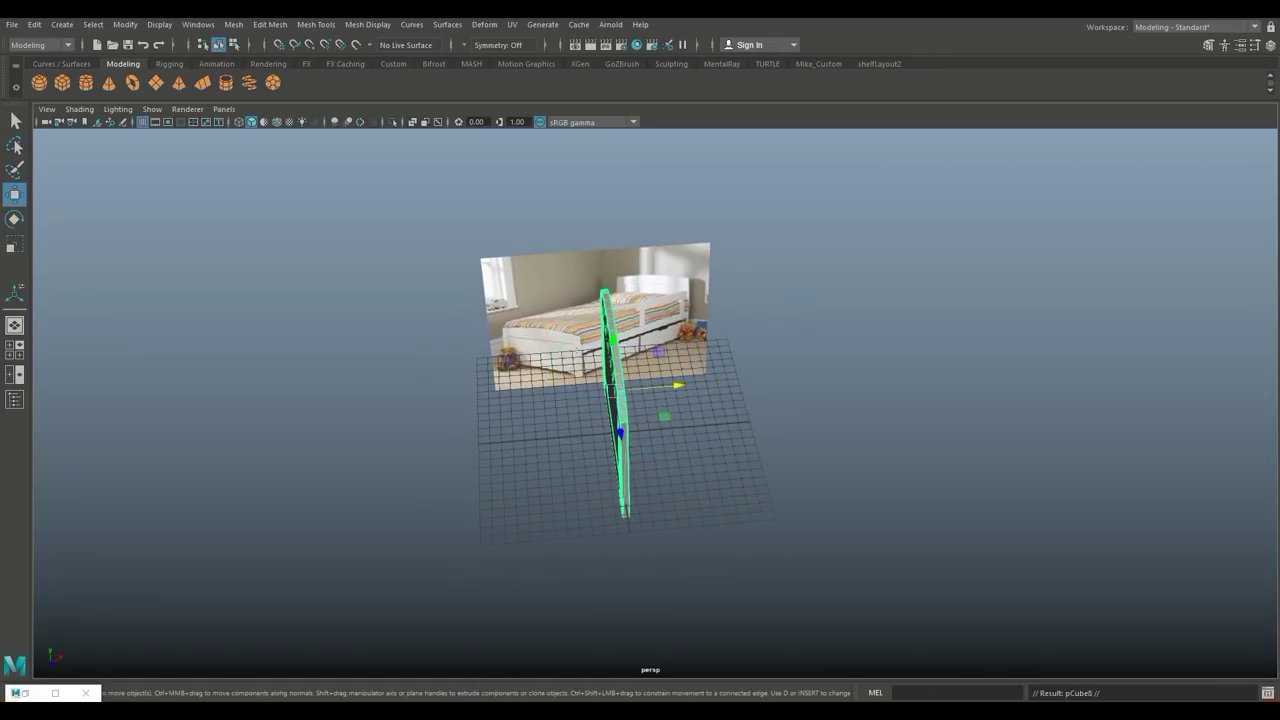
{"action": "left_click_drag", "start_coordinate": [650, 387], "coordinate": [935, 364]}
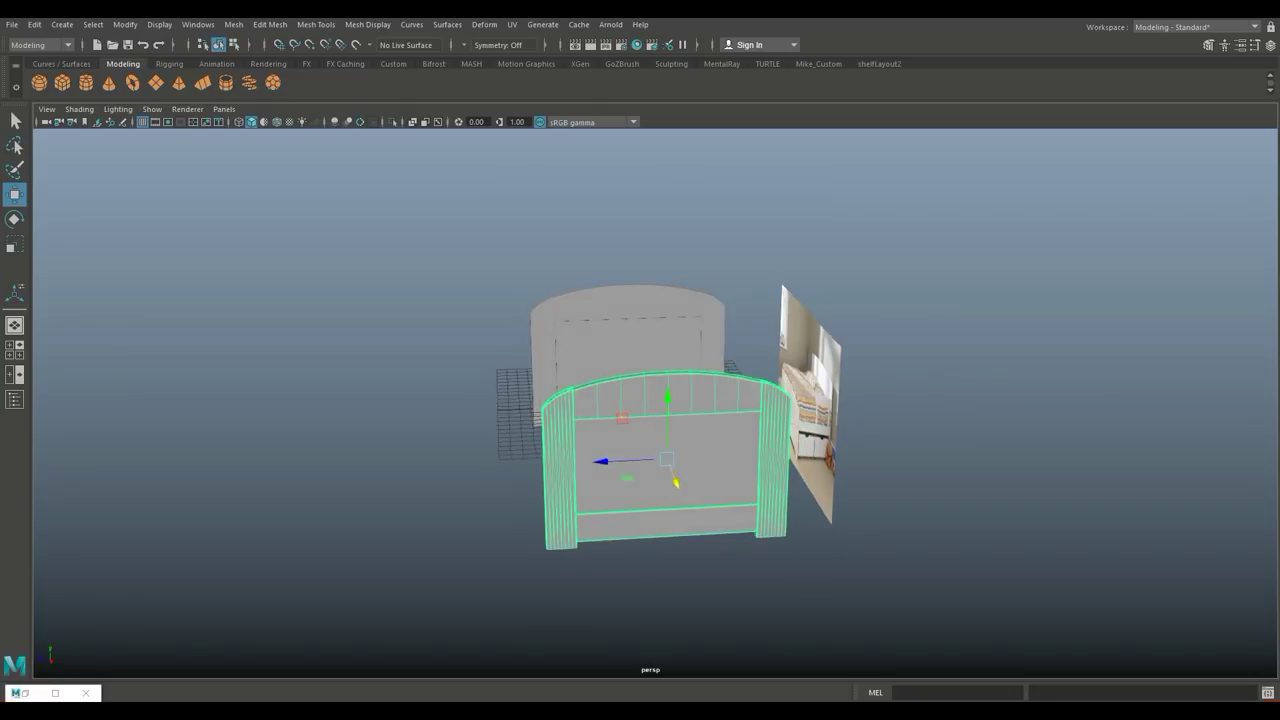
Raise the headboard's top vertices to make it taller, then lower them slightly.
{"action": "right_click_drag", "start_coordinate": [586, 309], "coordinate": [523, 309]}
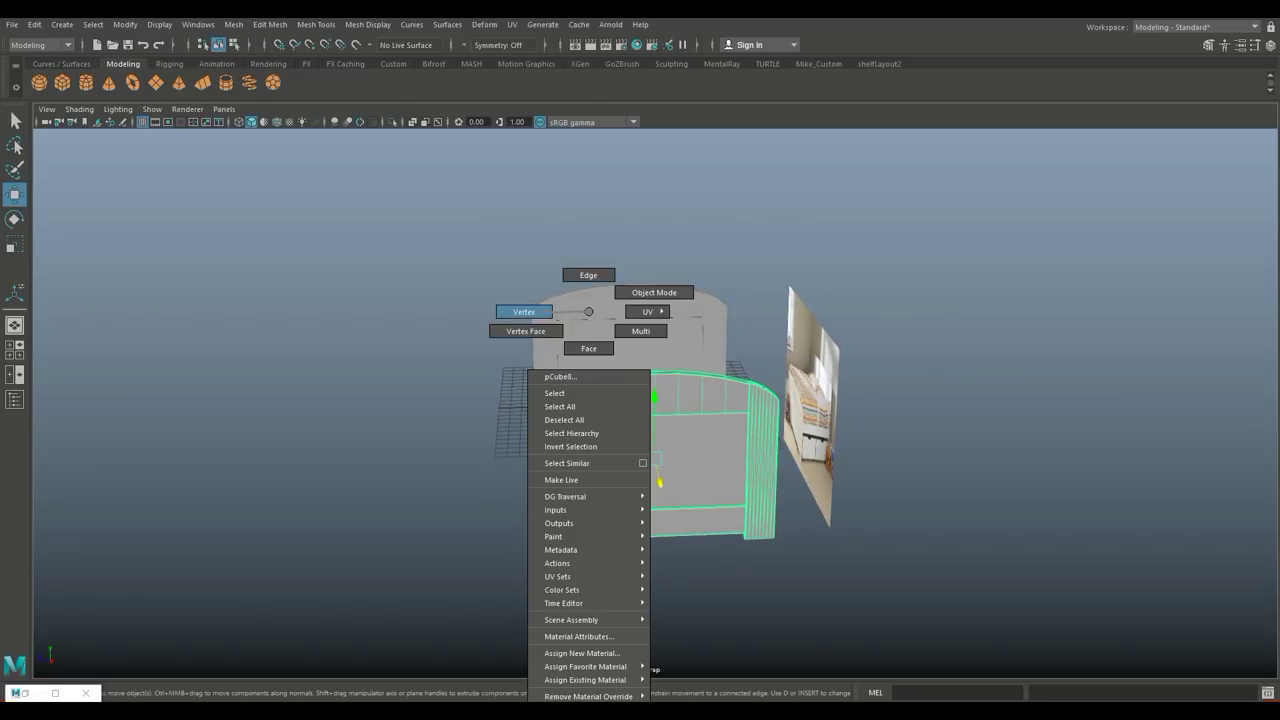
{"action": "left_click_drag", "start_coordinate": [448, 358], "coordinate": [775, 455]}
{"action": "left_click_drag", "start_coordinate": [659, 413], "coordinate": [663, 329]}
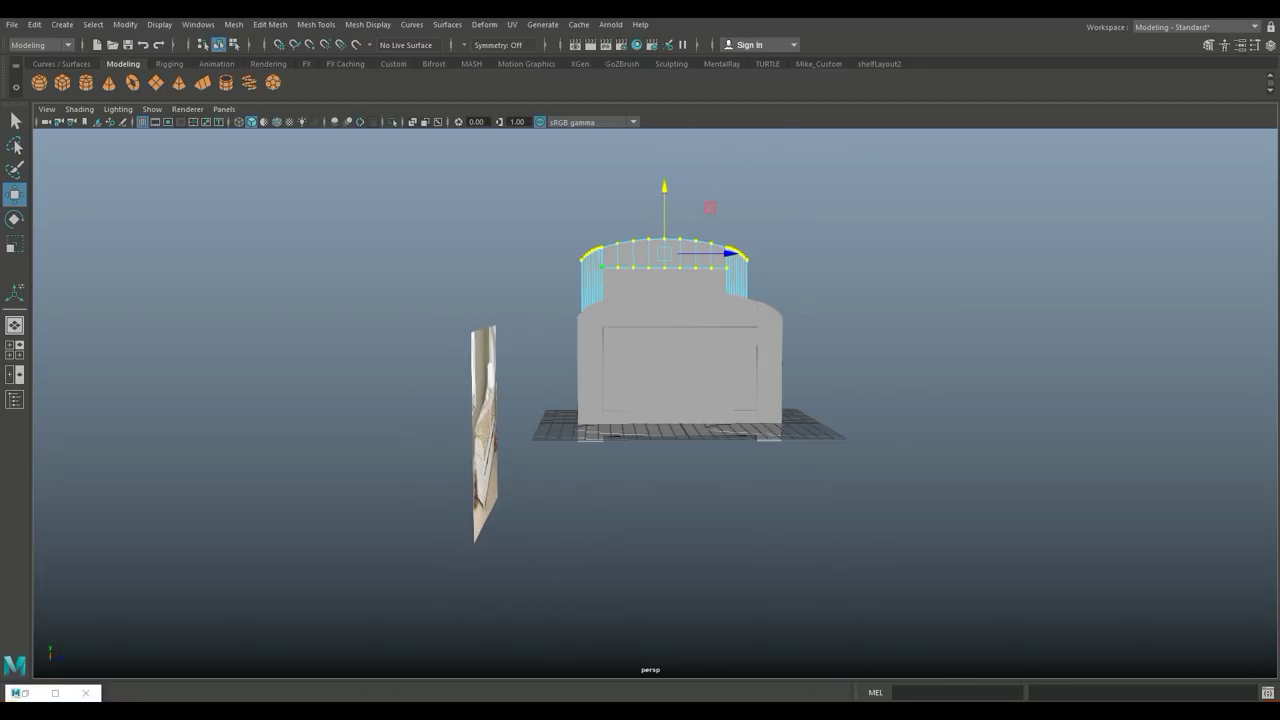
{"action": "left_click_drag", "start_coordinate": [664, 215], "coordinate": [664, 226]}
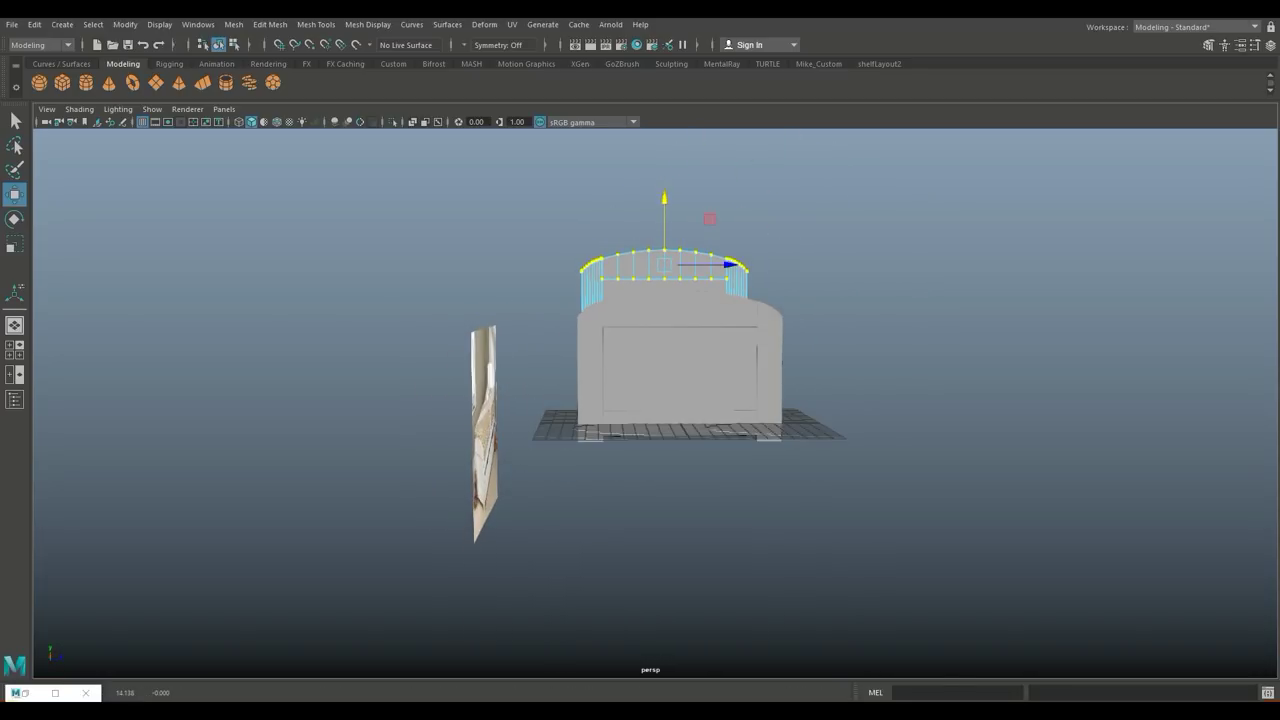
Lower the arched top vertices further in the wireframe side view.
{"action": "key", "text": "space"}
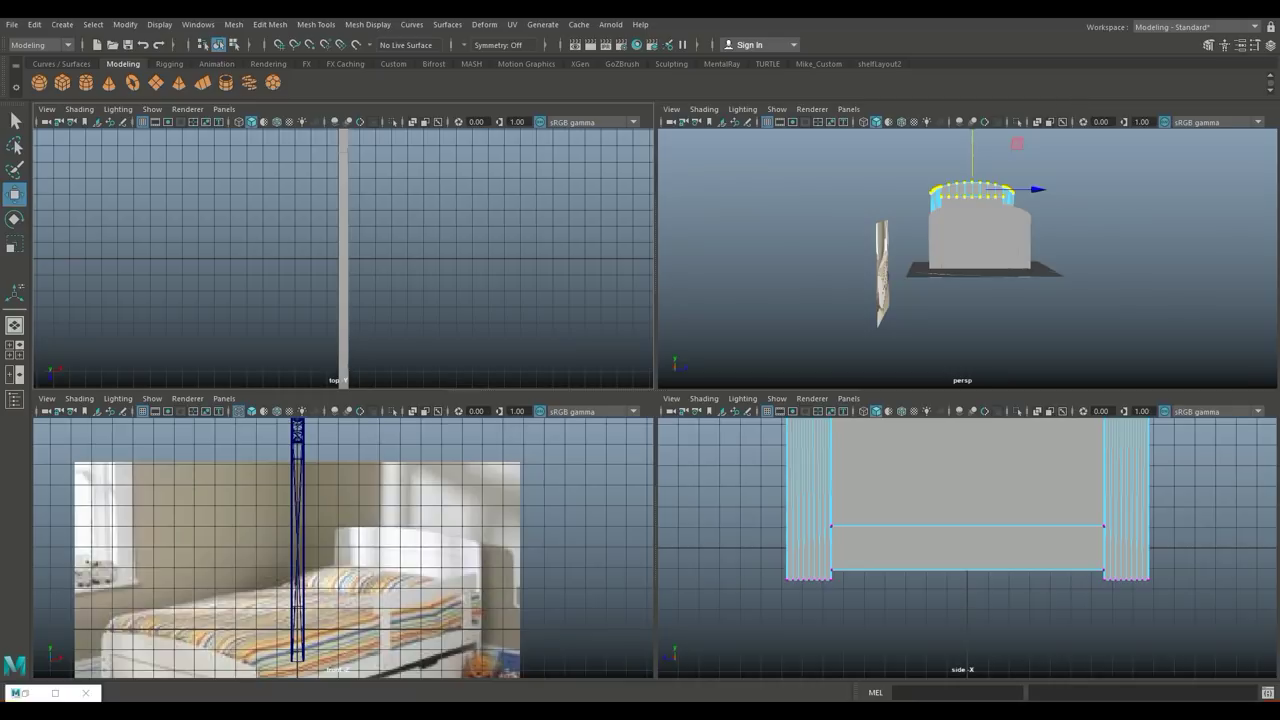
{"action": "key", "text": "space"}
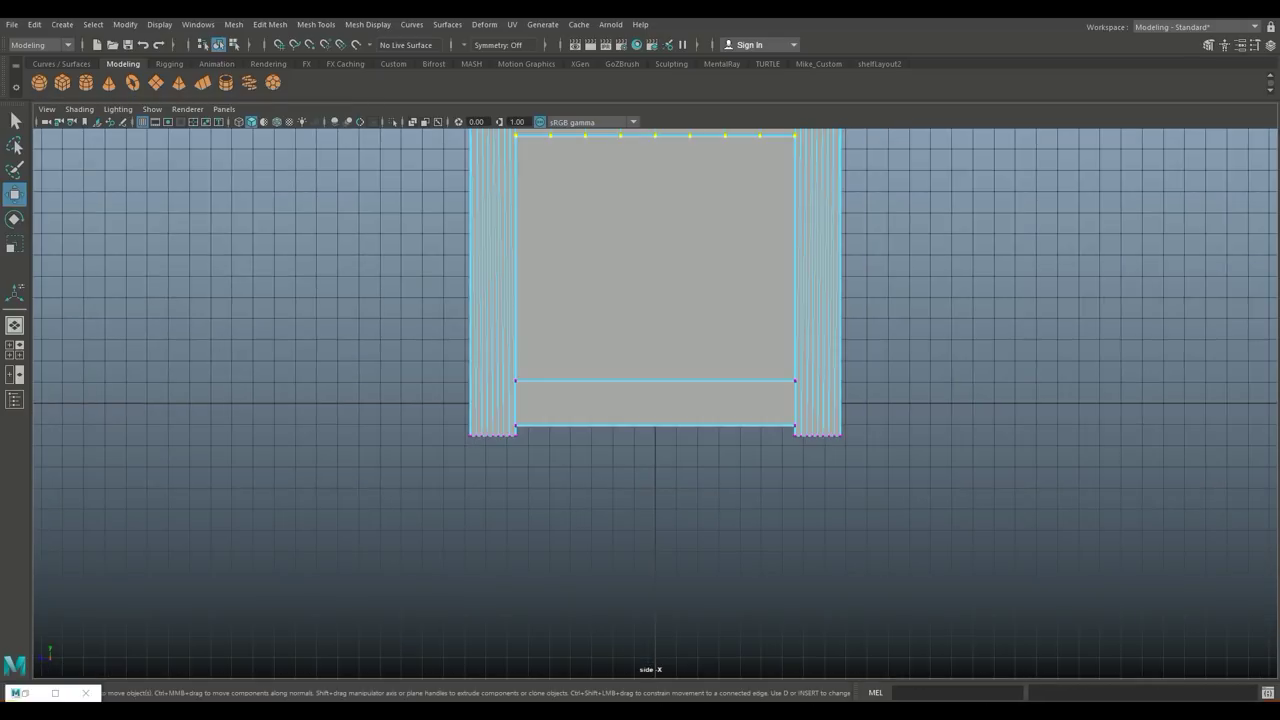
{"action": "middle_click_drag", "start_coordinate": [610, 140], "coordinate": [578, 249], "text": "alt"}
{"action": "key", "text": "4"}
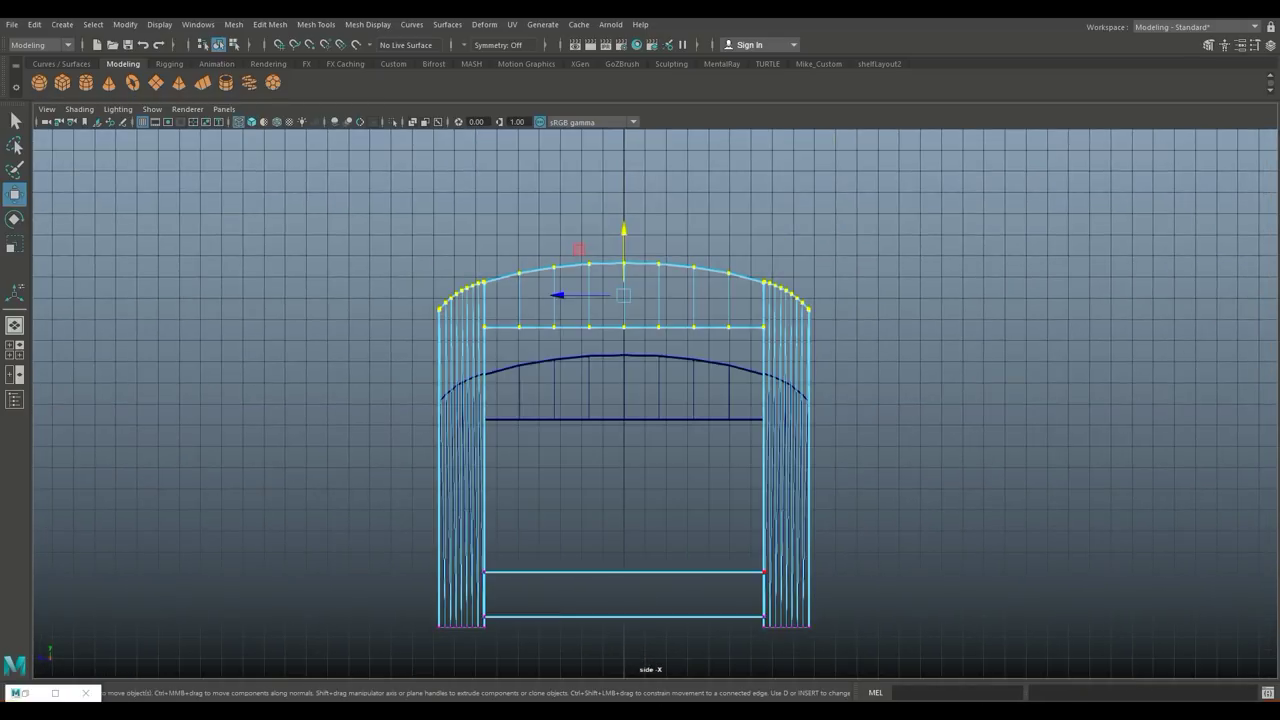
{"action": "middle_click_drag", "start_coordinate": [578, 249], "coordinate": [579, 275]}
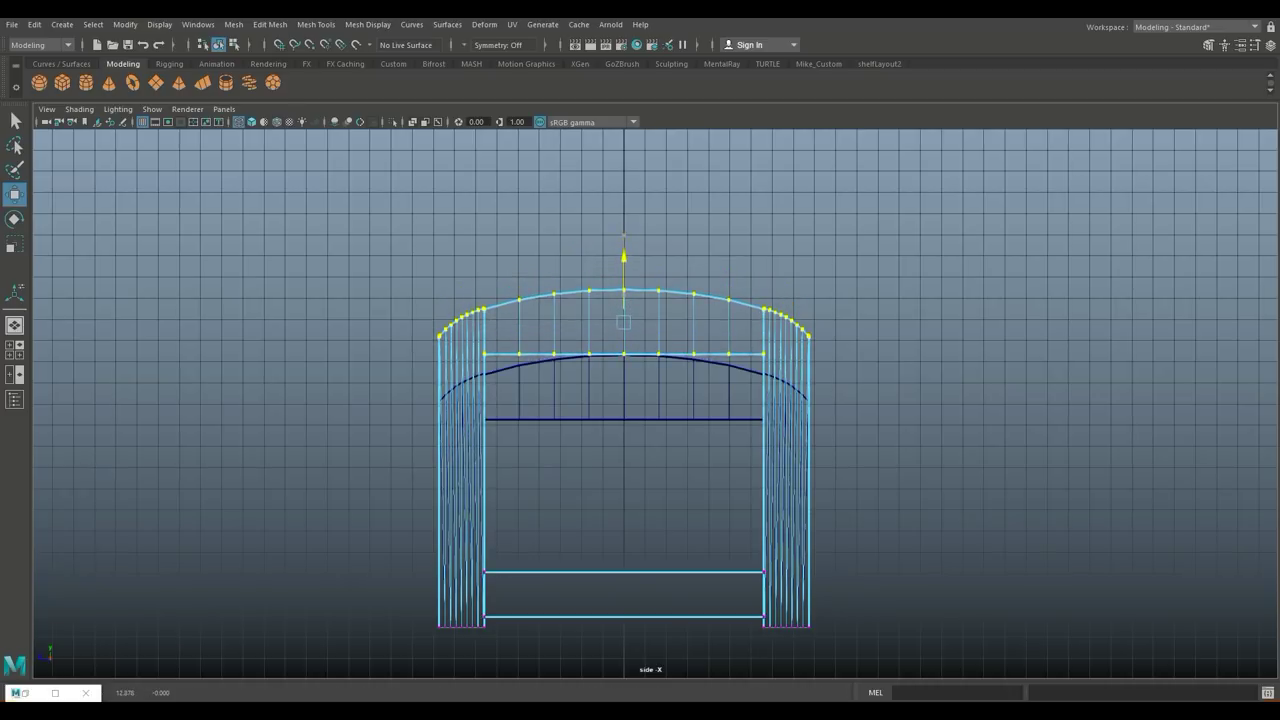
{"action": "key", "text": "space"}
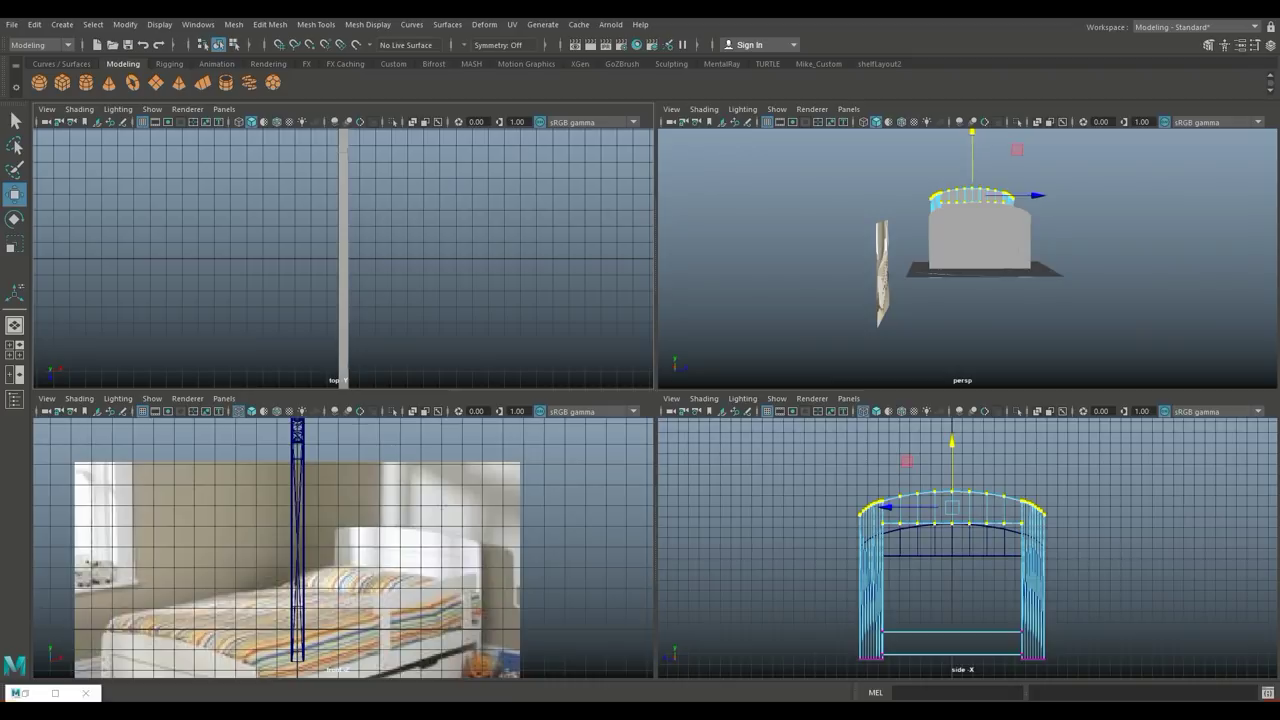
{"action": "key", "text": "space"}
{"action": "left_click_drag", "start_coordinate": [640, 400], "coordinate": [365, 381], "text": "alt"}
Slide the headboard beside the reference image left along X.
{"action": "left_click", "coordinate": [580, 430]}
{"action": "mouse_move", "coordinate": [632, 404]}
{"action": "left_mouse_down"}
{"action": "mouse_move", "coordinate": [578, 411]}
{"action": "mouse_move", "coordinate": [500, 385]}
{"action": "left_mouse_up"}
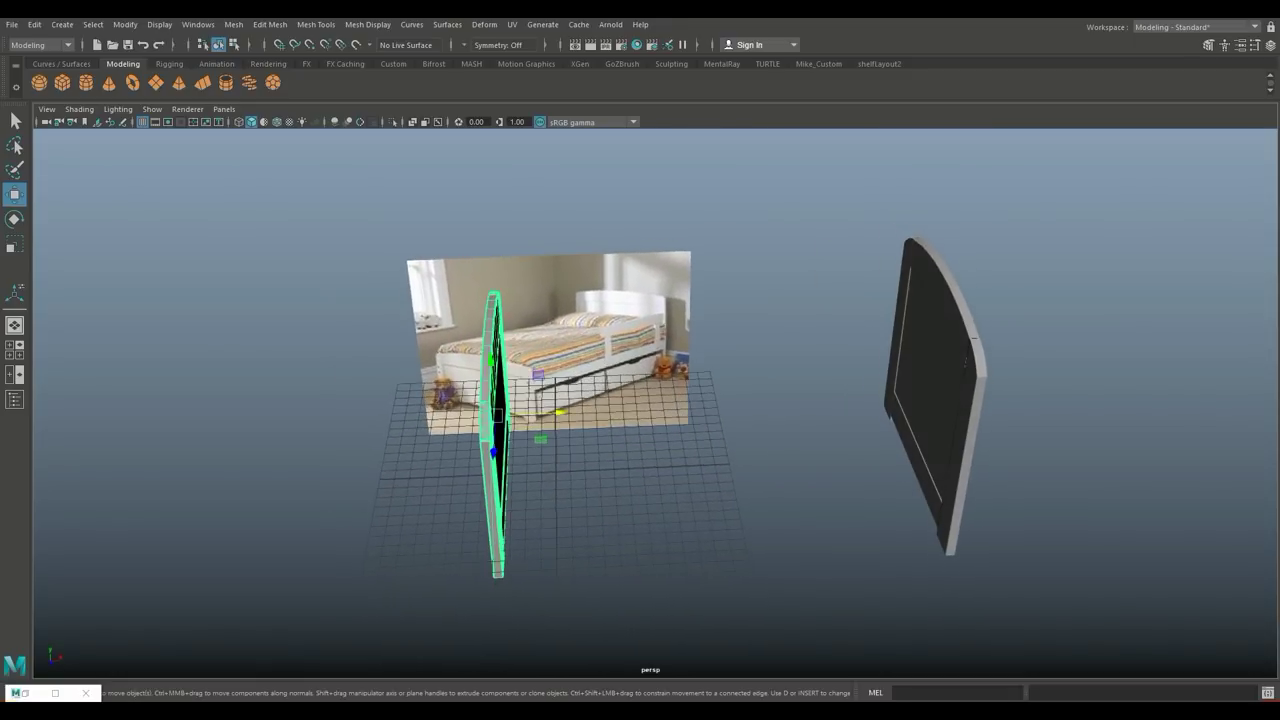
{"action": "scroll", "coordinate": [500, 385], "scroll_direction": "up", "scroll_amount": 3}
{"action": "scroll", "coordinate": [500, 385], "scroll_direction": "up", "scroll_amount": 3}
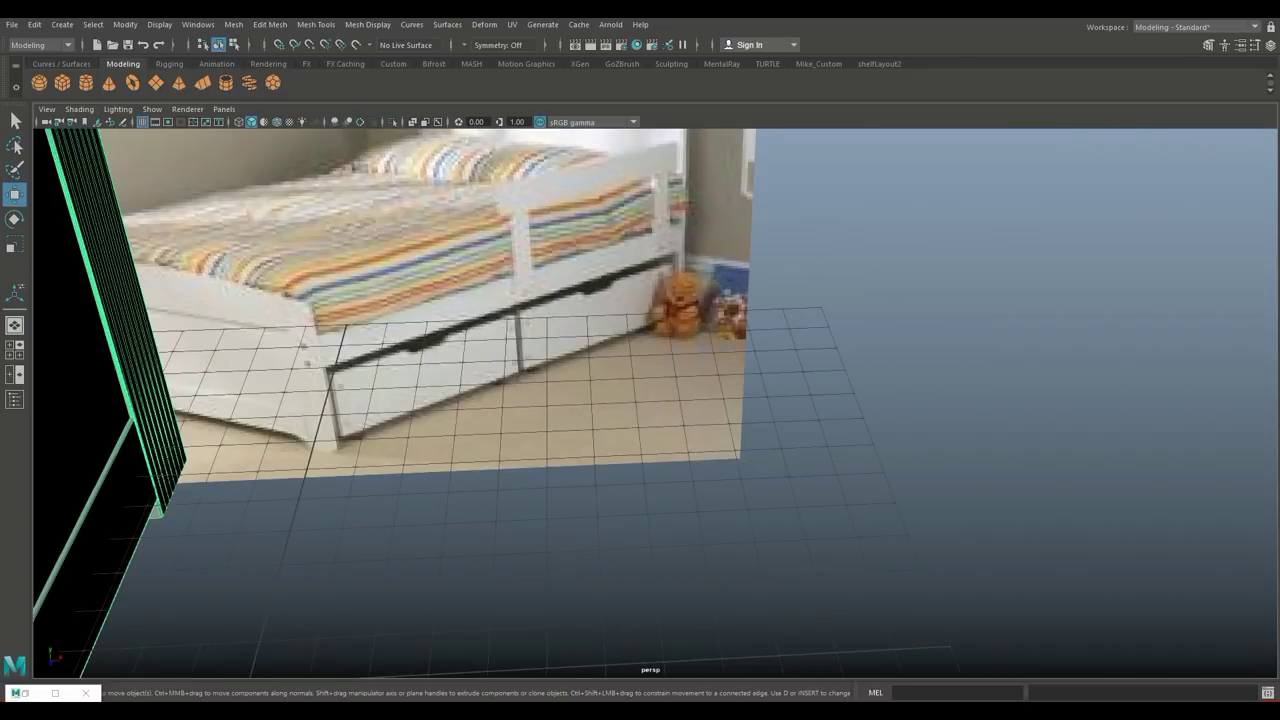
{"action": "scroll", "coordinate": [500, 400], "scroll_direction": "down", "scroll_amount": 5}
{"action": "scroll", "coordinate": [500, 400], "scroll_direction": "down", "scroll_amount": 3}
{"action": "left_click_drag", "start_coordinate": [500, 385], "coordinate": [610, 375], "text": "alt"}
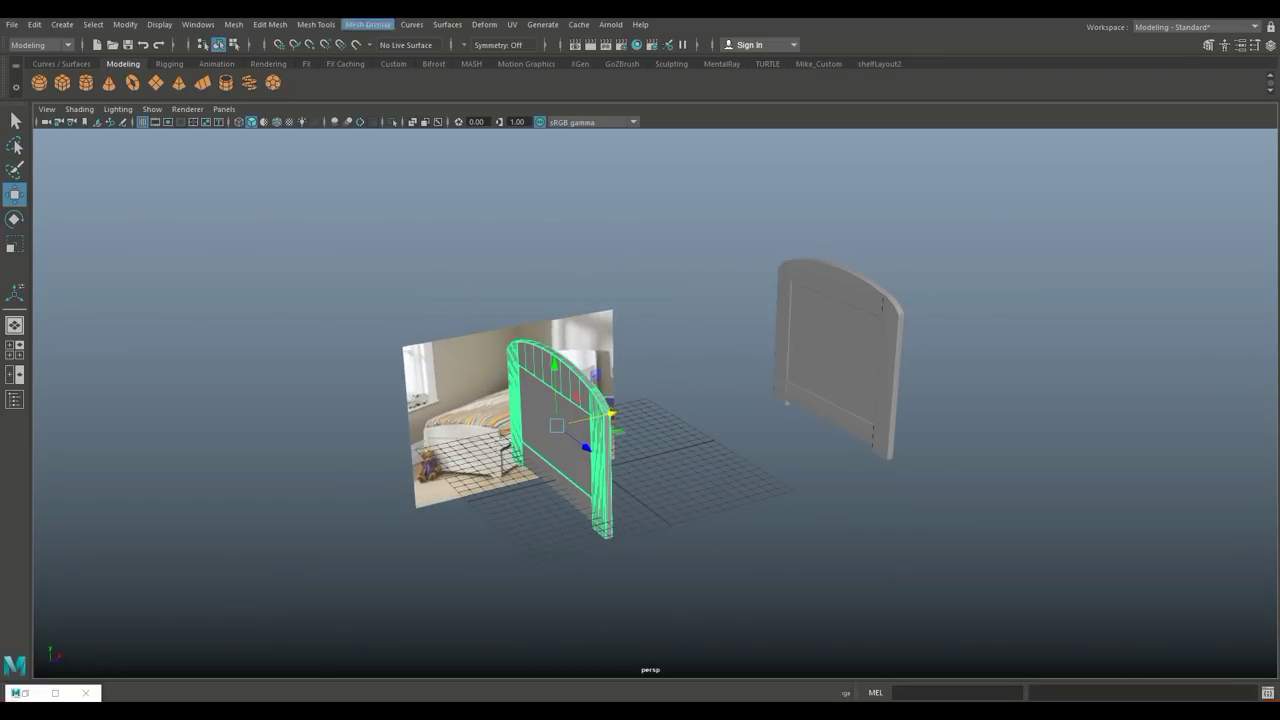
Separate that headboard's mesh into pieces and select its bottom strip.
{"action": "left_click", "coordinate": [233, 24]}
{"action": "left_click", "coordinate": [259, 85]}
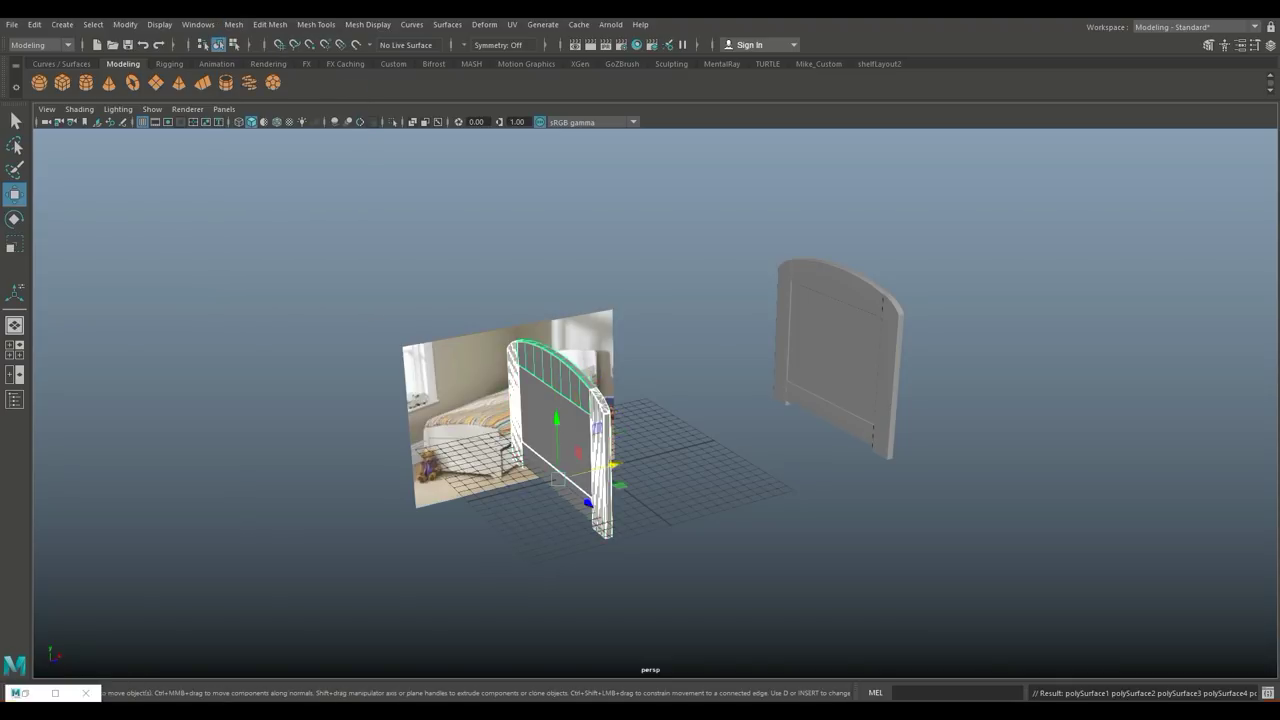
{"action": "left_click", "coordinate": [555, 470]}
Duplicate the bottom strip, turn the copy 90° across the base, and slide it right along X.
{"action": "key", "text": "ctrl+d"}
{"action": "key", "text": "e"}
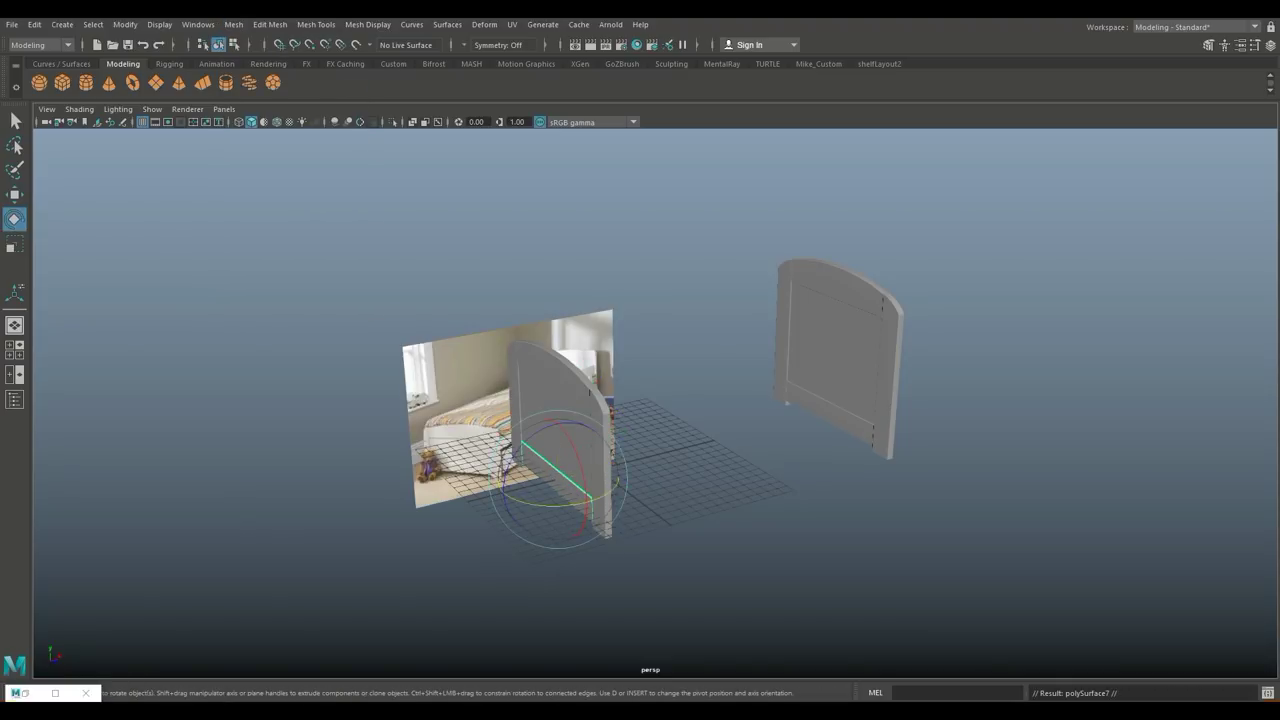
{"action": "left_click_drag", "start_coordinate": [575, 505], "coordinate": [510, 500]}
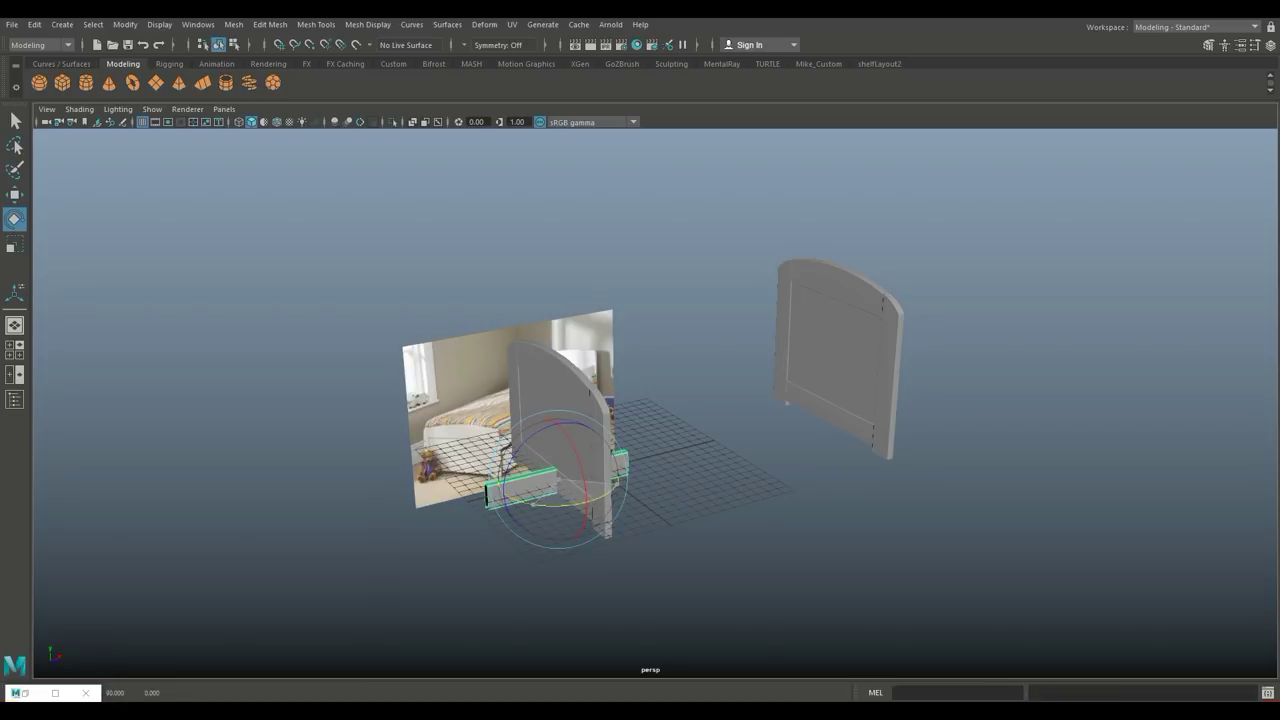
{"action": "left_click_drag", "start_coordinate": [640, 450], "coordinate": [760, 450], "text": "alt"}
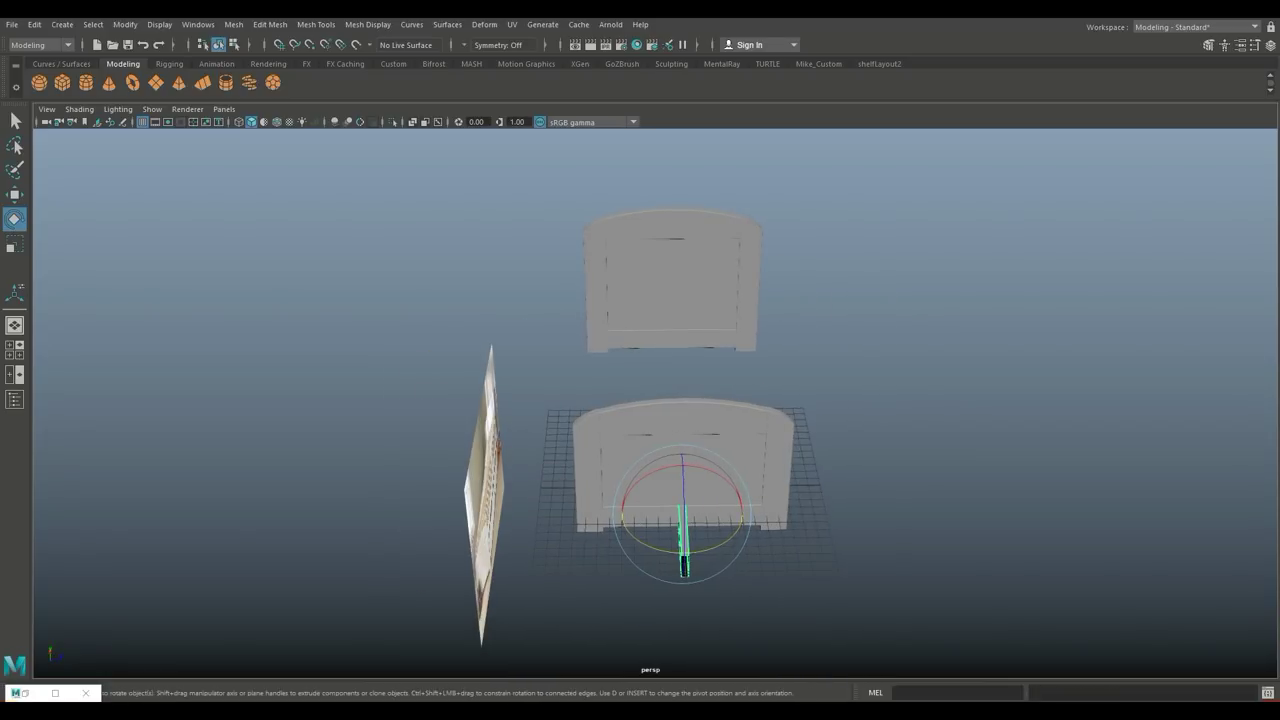
{"action": "key", "text": "w"}
{"action": "mouse_move", "coordinate": [745, 513]}
{"action": "left_mouse_down"}
{"action": "mouse_move", "coordinate": [845, 512]}
{"action": "mouse_move", "coordinate": [700, 508]}
{"action": "mouse_move", "coordinate": [830, 490]}
{"action": "mouse_move", "coordinate": [773, 449]}
{"action": "mouse_move", "coordinate": [776, 436]}
{"action": "mouse_move", "coordinate": [870, 432]}
{"action": "left_mouse_up"}
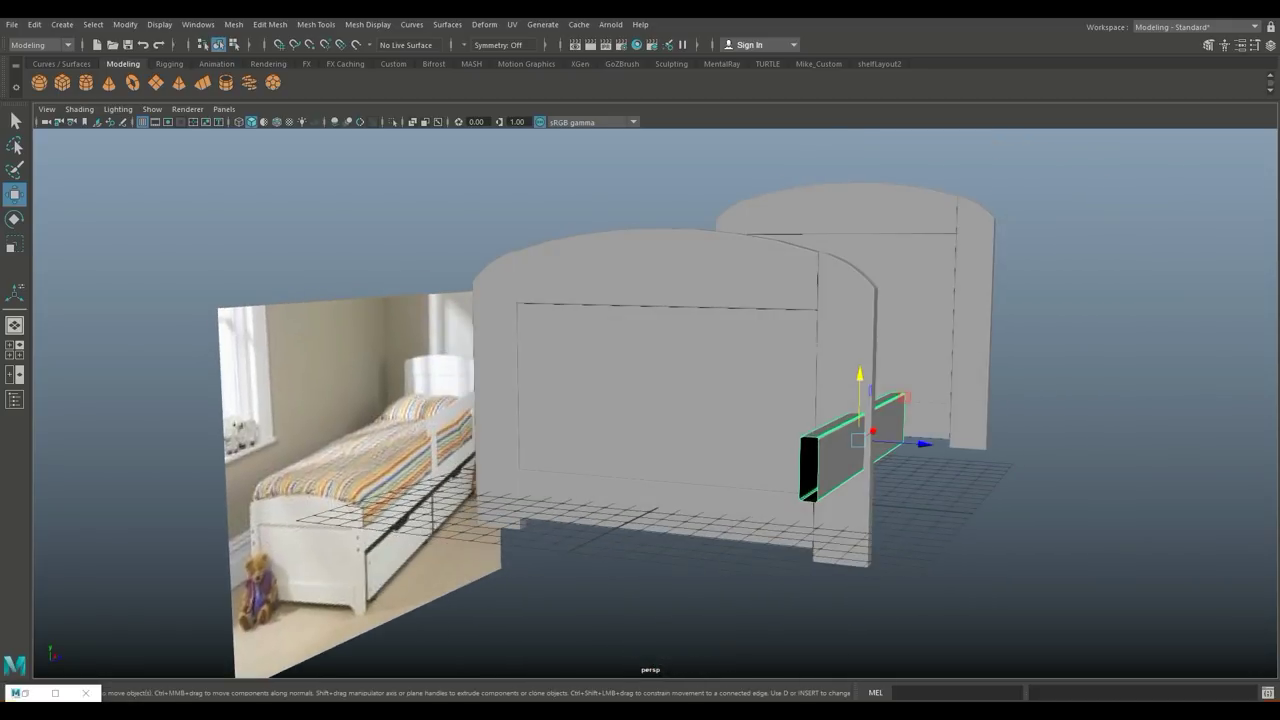
Make the copied strip narrower and lower it to side-rail height running along X.
{"action": "key", "text": "r"}
{"action": "left_click_drag", "start_coordinate": [918, 443], "coordinate": [905, 443]}
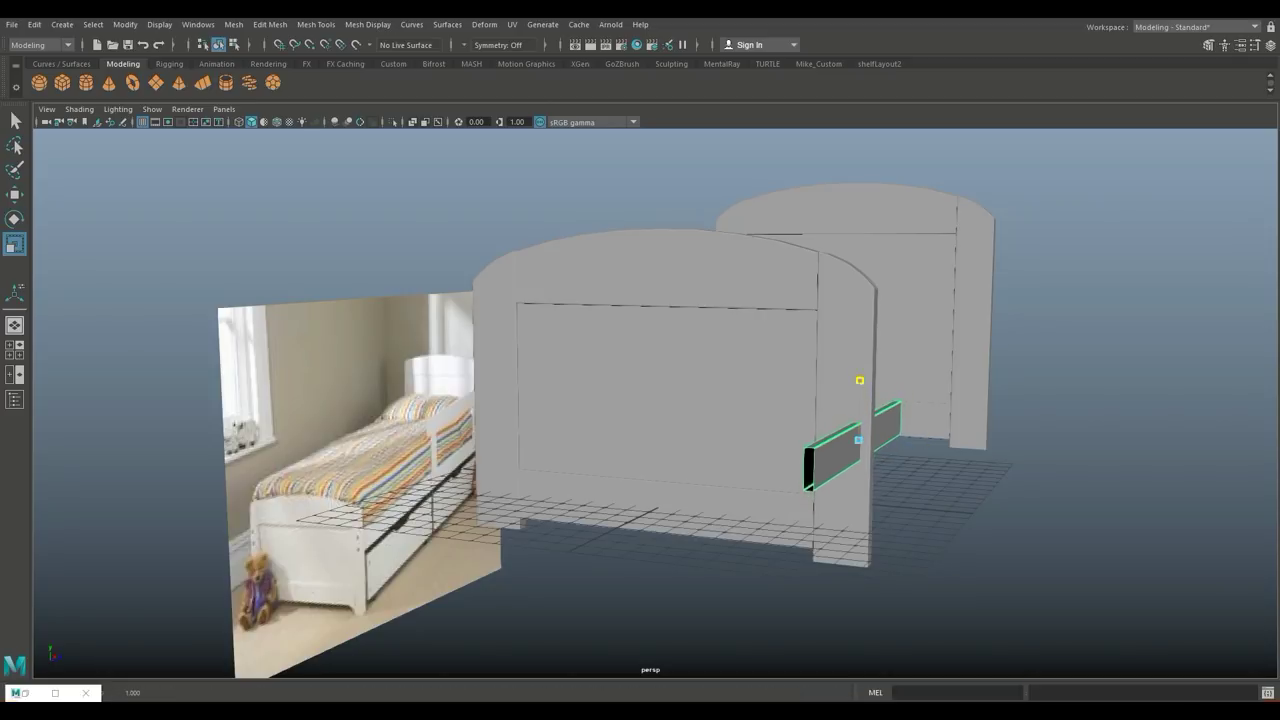
{"action": "scroll", "coordinate": [650, 400], "scroll_direction": "up", "scroll_amount": 2}
{"action": "mouse_move", "coordinate": [650, 400]}
{"action": "left_mouse_down", "text": "alt"}
{"action": "mouse_move", "coordinate": [560, 390]}
{"action": "mouse_move", "coordinate": [650, 405]}
{"action": "left_mouse_up", "text": "alt"}
{"action": "key", "text": "w"}
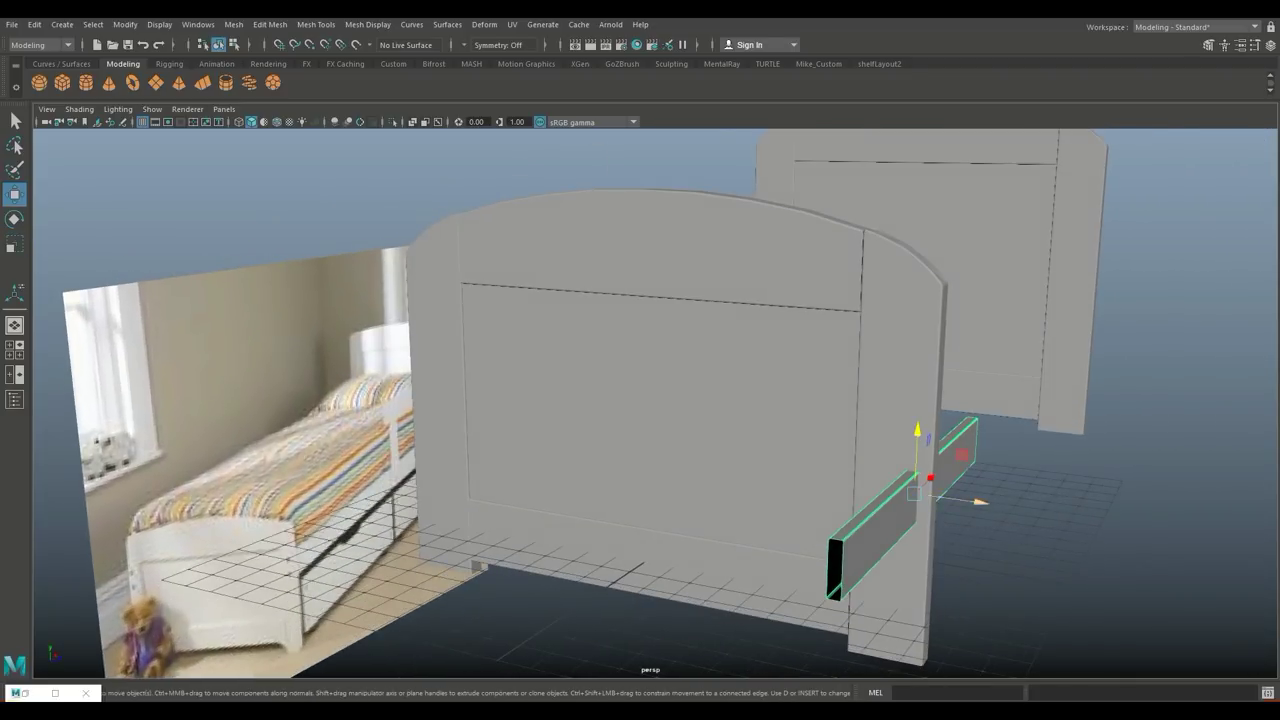
{"action": "left_click_drag", "start_coordinate": [978, 501], "coordinate": [981, 502]}
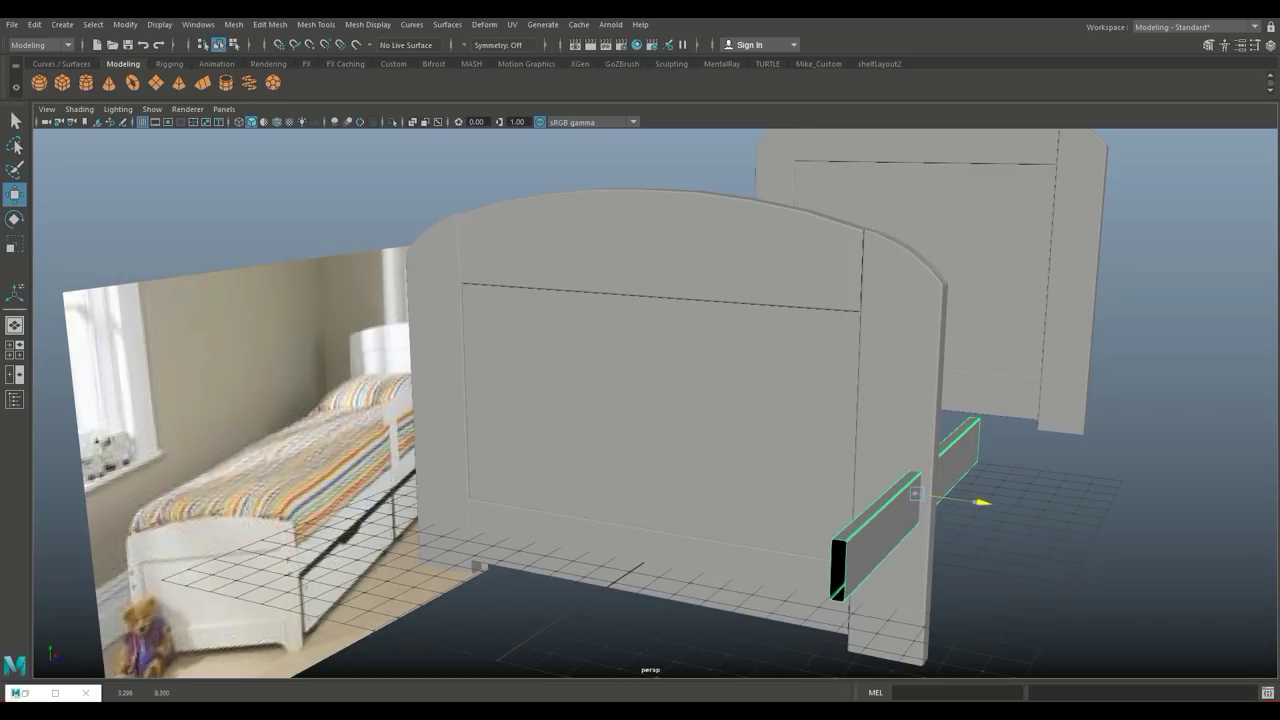
{"action": "right_click_drag", "start_coordinate": [700, 400], "coordinate": [600, 400], "text": "alt"}
{"action": "left_click_drag", "start_coordinate": [650, 400], "coordinate": [750, 400], "text": "alt"}
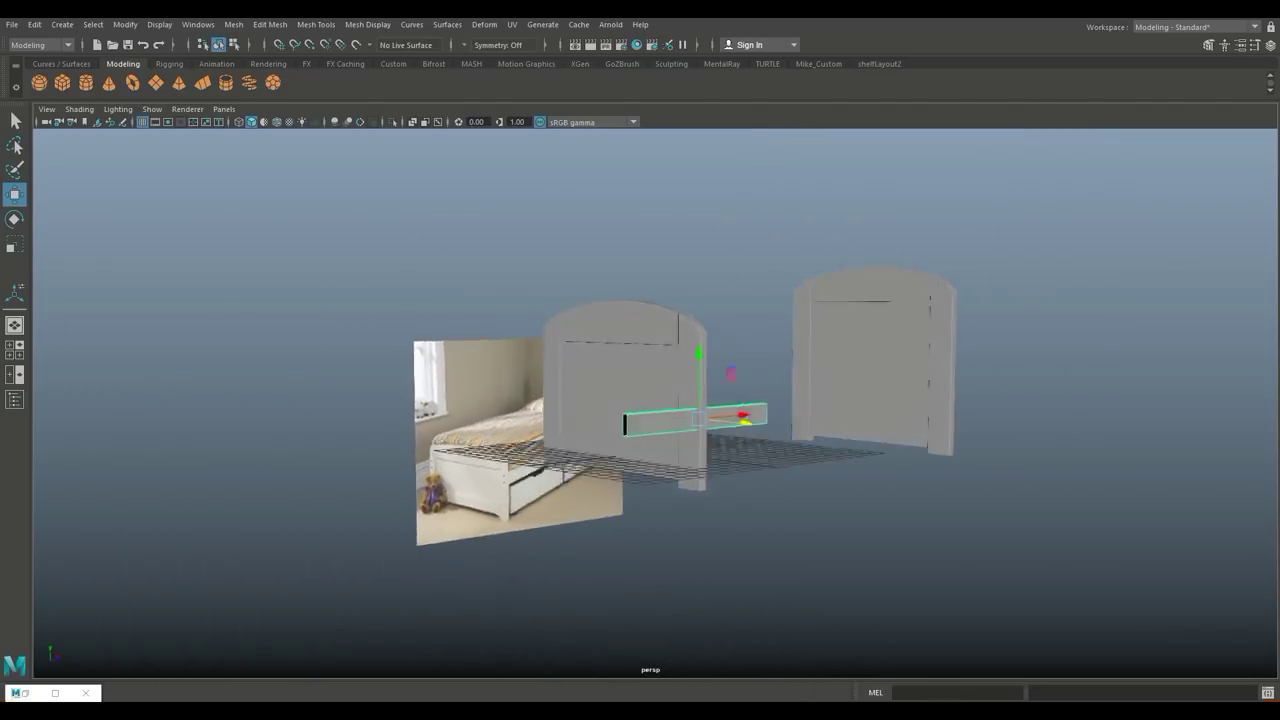
{"action": "mouse_move", "coordinate": [650, 400]}
{"action": "left_mouse_down", "text": "alt"}
{"action": "mouse_move", "coordinate": [770, 375]}
{"action": "mouse_move", "coordinate": [704, 355]}
{"action": "mouse_move", "coordinate": [704, 338]}
{"action": "left_mouse_up", "text": "alt"}
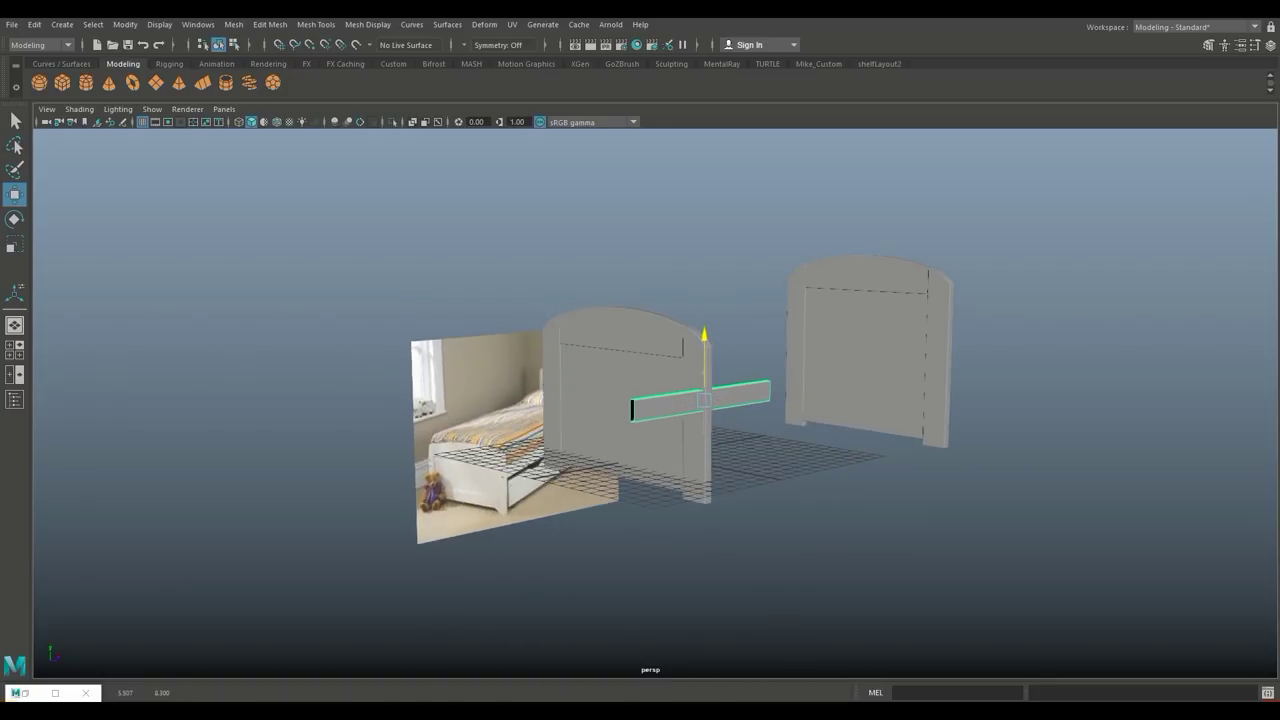
{"action": "mouse_move", "coordinate": [704, 338]}
{"action": "left_mouse_down"}
{"action": "mouse_move", "coordinate": [704, 352]}
{"action": "mouse_move", "coordinate": [800, 380]}
{"action": "mouse_move", "coordinate": [760, 382]}
{"action": "left_mouse_up"}
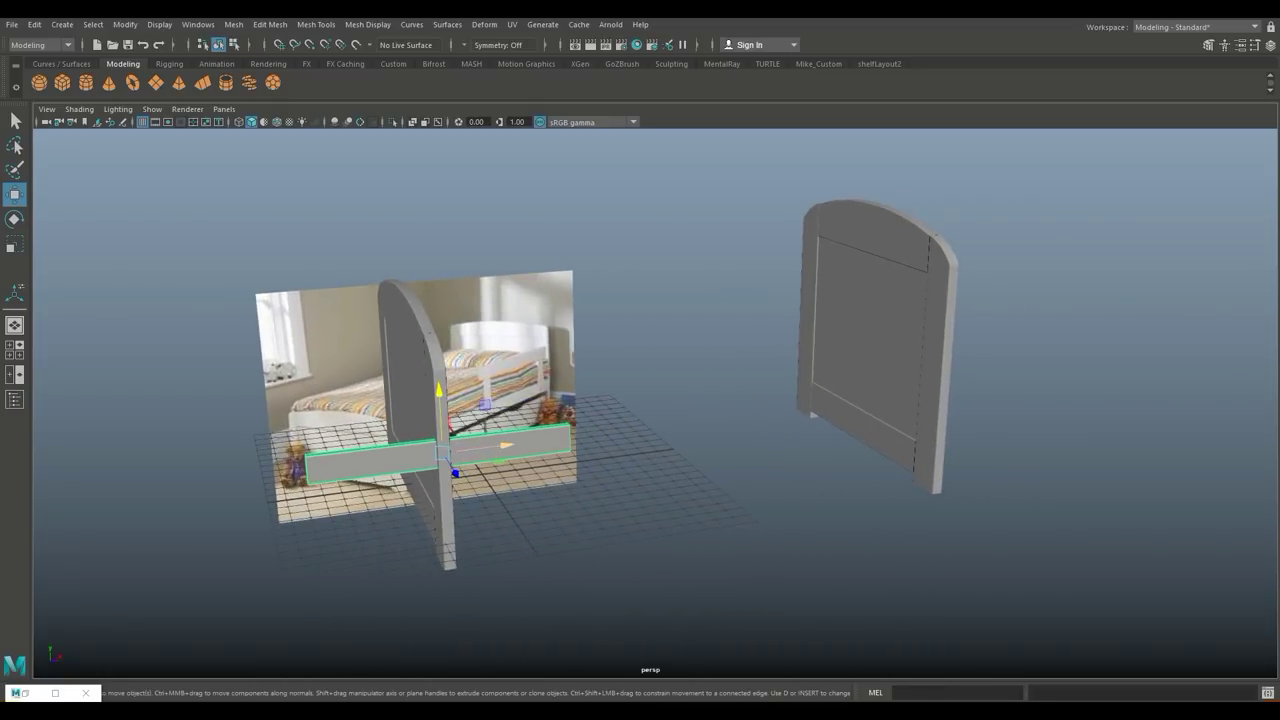
{"action": "left_click_drag", "start_coordinate": [535, 437], "coordinate": [628, 430]}
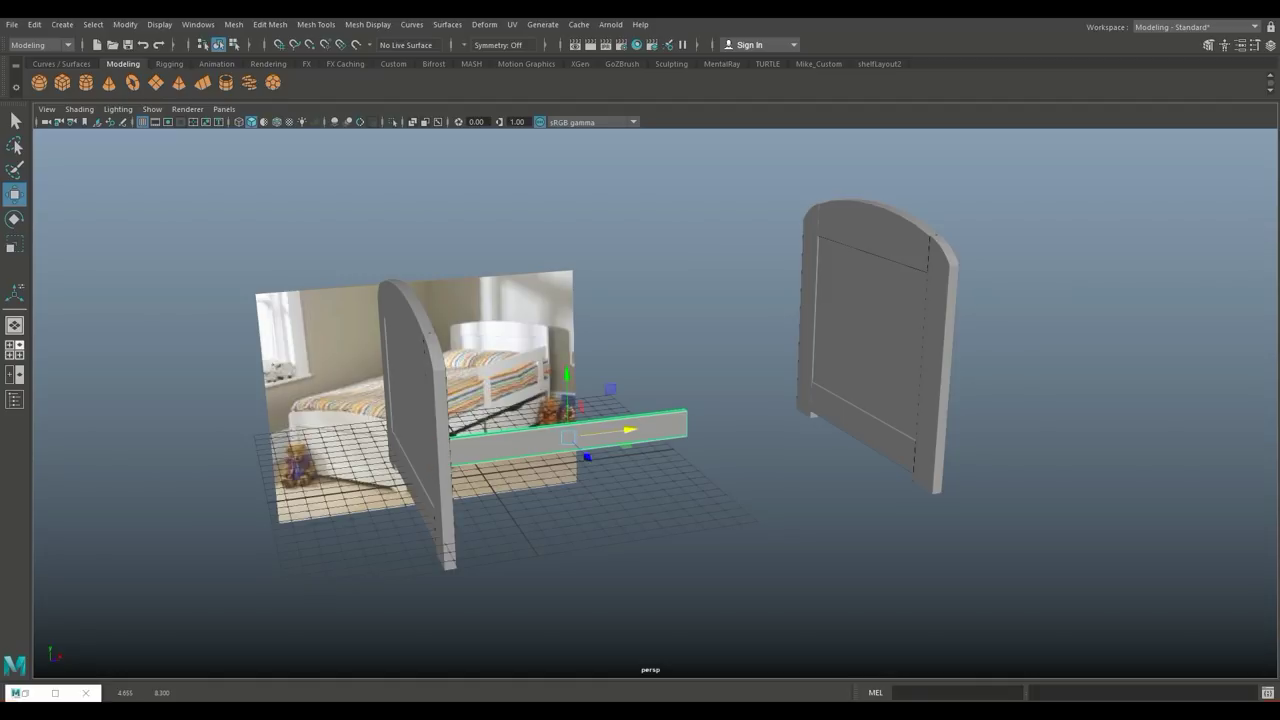
{"action": "key", "text": "space"}
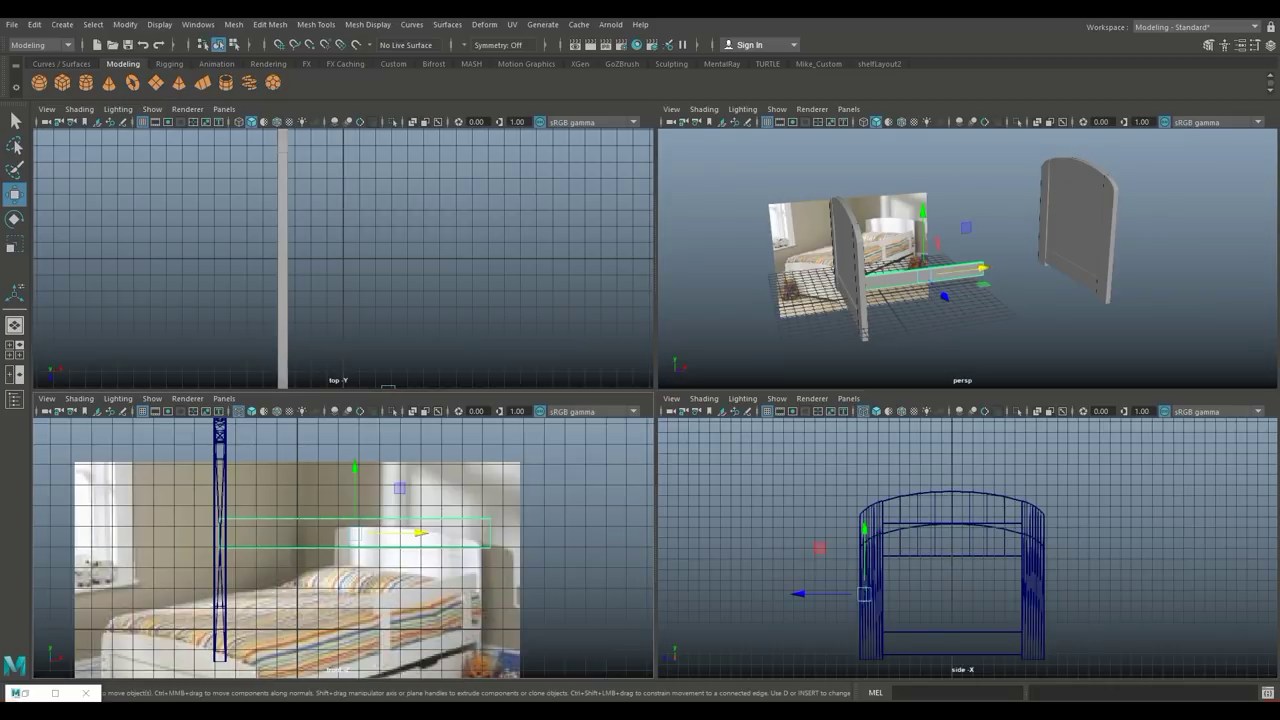
In front view, stretch the rail's right-end vertices out to the far post.
{"action": "key", "text": "space"}
{"action": "scroll", "coordinate": [655, 400], "scroll_direction": "down", "scroll_amount": 2}
{"action": "scroll", "coordinate": [655, 400], "scroll_direction": "down", "scroll_amount": 1}
{"action": "middle_click_drag", "start_coordinate": [655, 400], "coordinate": [415, 416], "text": "alt"}
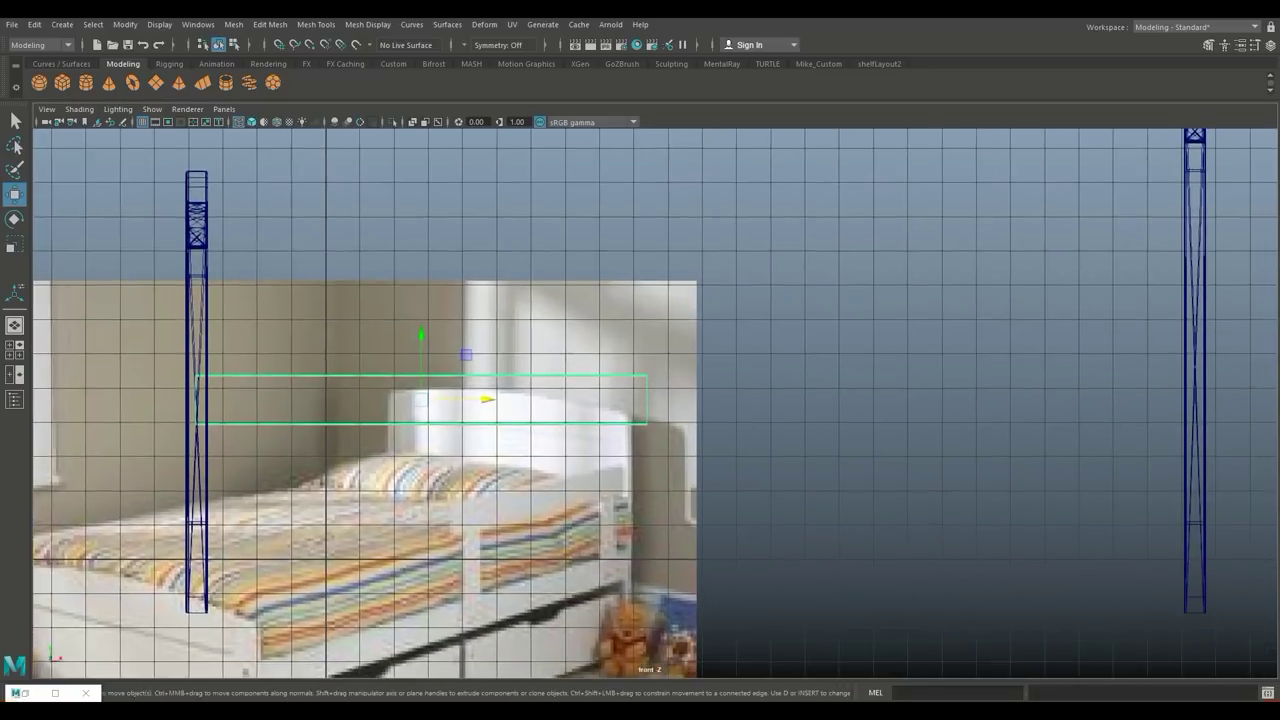
{"action": "scroll", "coordinate": [655, 404], "scroll_direction": "down", "scroll_amount": 2}
{"action": "right_click_drag", "start_coordinate": [620, 330], "coordinate": [575, 309]}
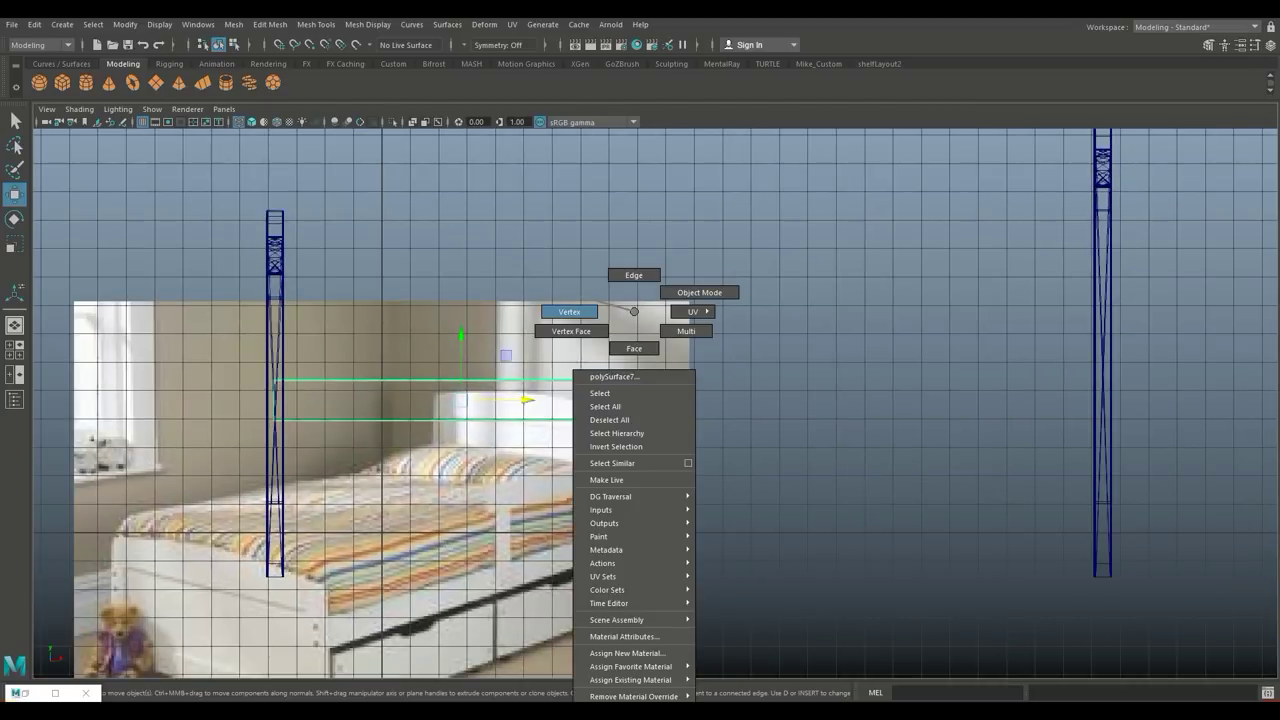
{"action": "left_click_drag", "start_coordinate": [609, 300], "coordinate": [707, 570]}
{"action": "left_click_drag", "start_coordinate": [708, 400], "coordinate": [1155, 400]}
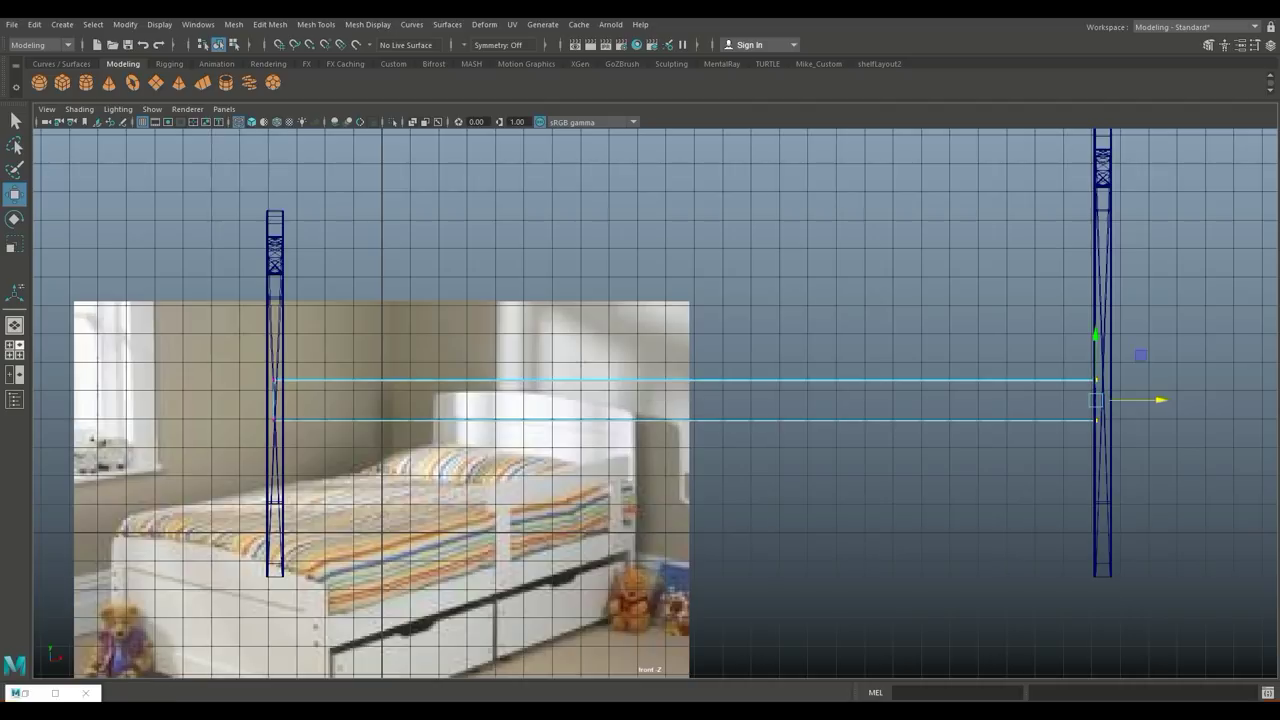
In top view, duplicate the rail and move the copy to the opposite side of the bed.
{"action": "left_click", "coordinate": [14, 350]}
{"action": "key", "text": "space"}
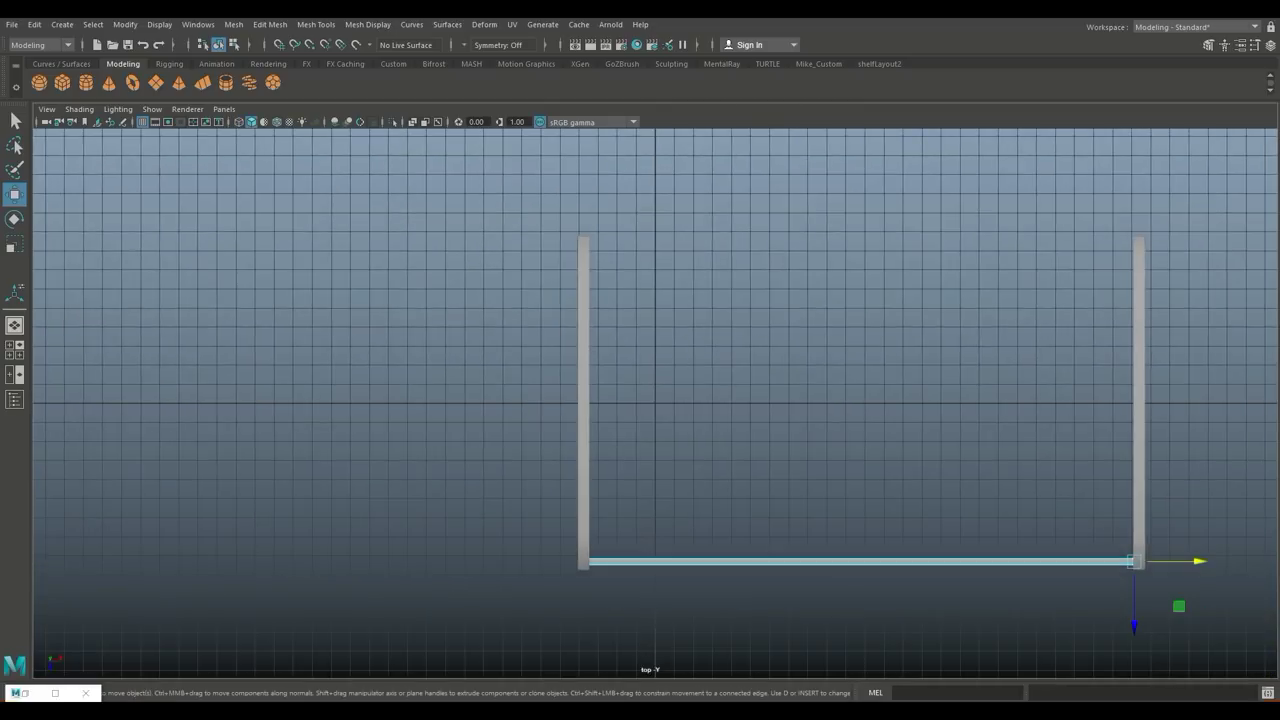
{"action": "right_click_drag", "start_coordinate": [709, 334], "coordinate": [786, 289]}
{"action": "key", "text": "ctrl+d"}
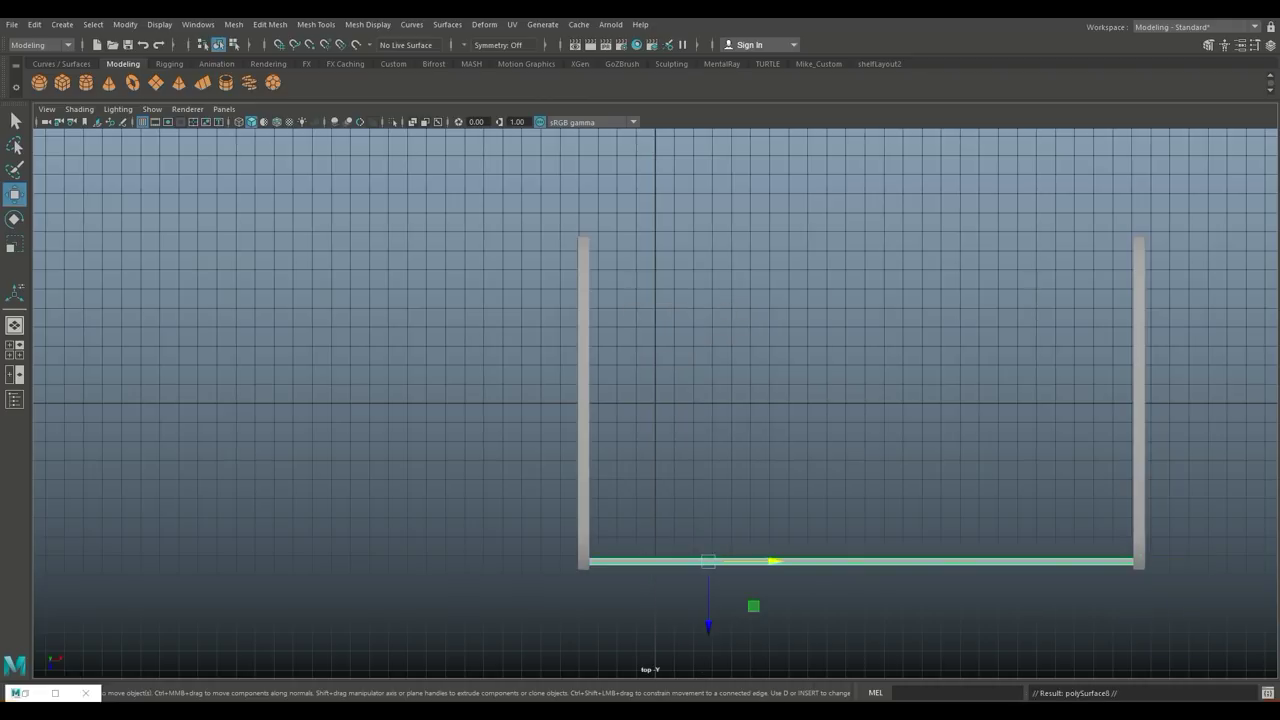
{"action": "mouse_move", "coordinate": [708, 620]}
{"action": "left_mouse_down"}
{"action": "mouse_move", "coordinate": [708, 294]}
{"action": "mouse_move", "coordinate": [708, 312]}
{"action": "left_mouse_up"}
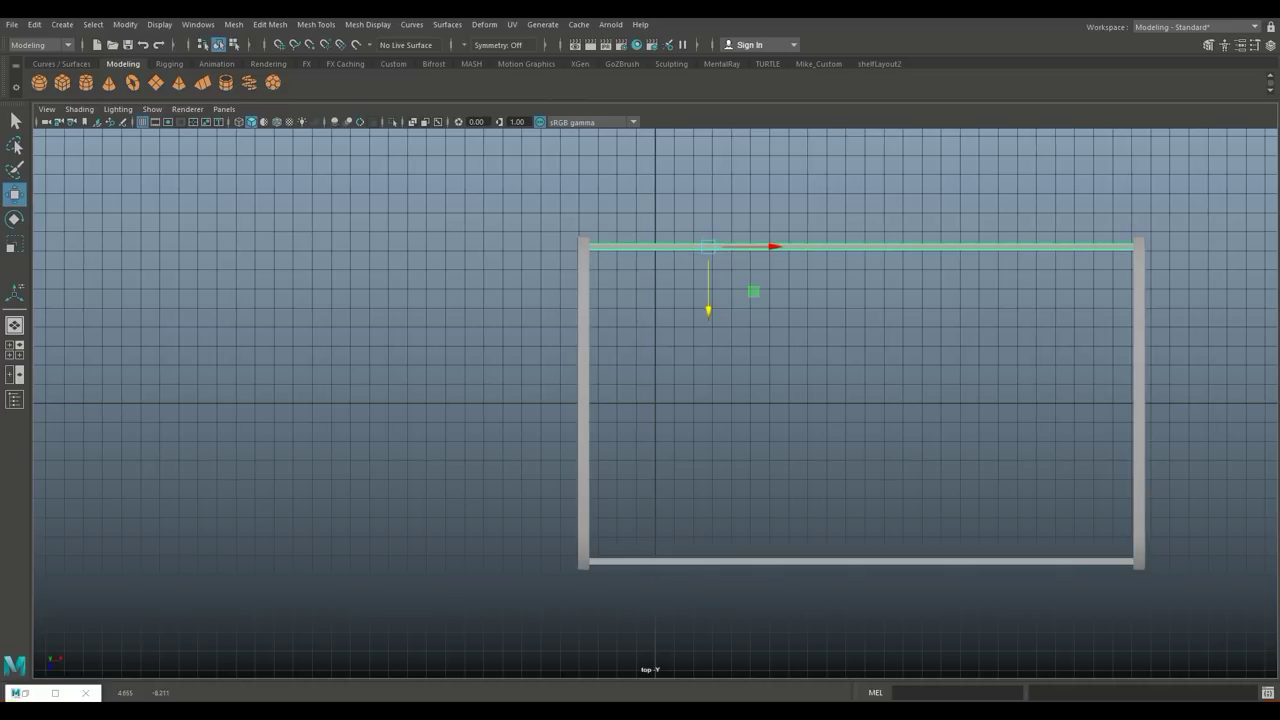
Check the whole bed frame in perspective and select the front side rail.
{"action": "left_click", "coordinate": [15, 349]}
{"action": "key", "text": "space"}
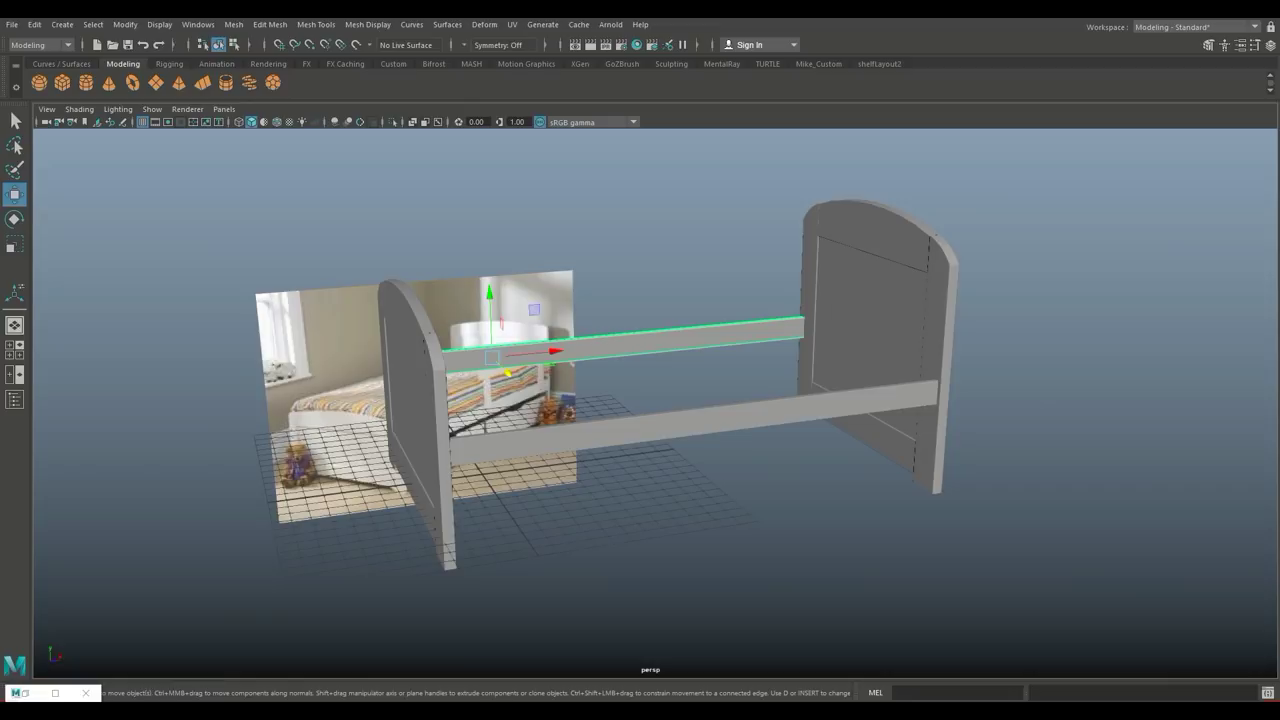
{"action": "mouse_move", "coordinate": [650, 400]}
{"action": "left_mouse_down", "text": "alt"}
{"action": "mouse_move", "coordinate": [520, 410]}
{"action": "mouse_move", "coordinate": [660, 355]}
{"action": "mouse_move", "coordinate": [660, 320]}
{"action": "left_mouse_up", "text": "alt"}
{"action": "right_click_drag", "start_coordinate": [660, 320], "coordinate": [760, 320], "text": "alt"}
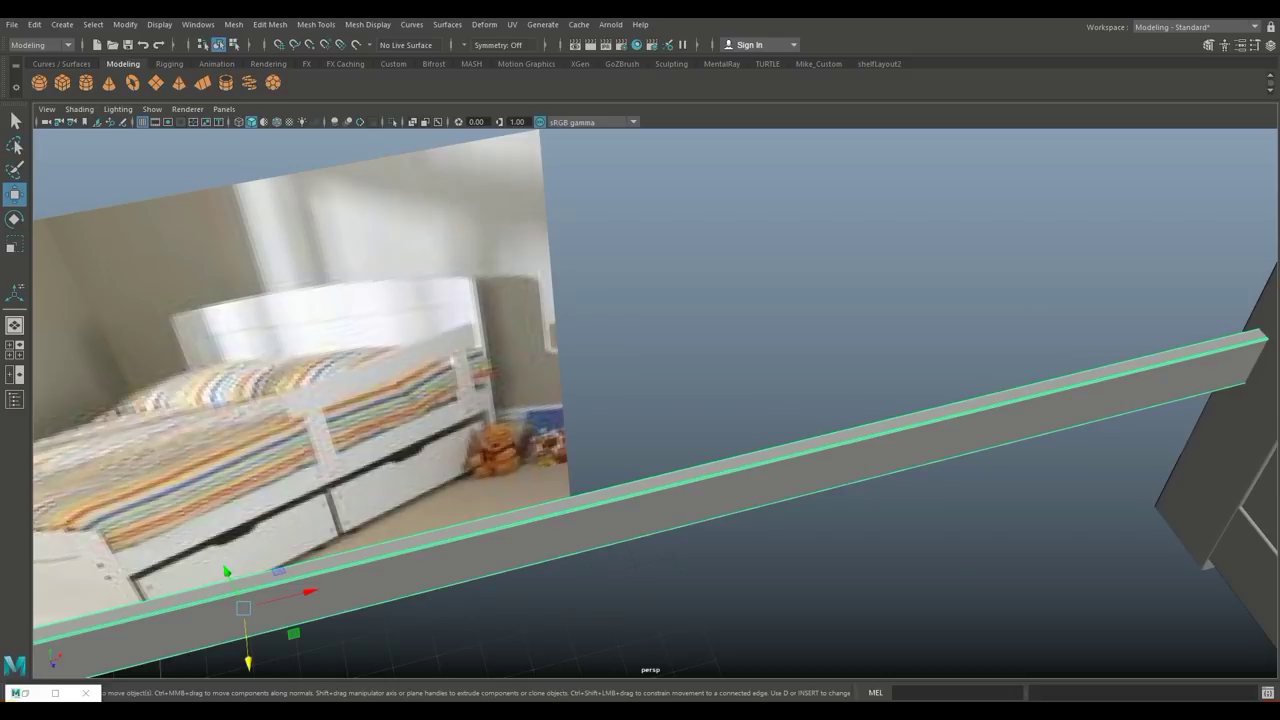
{"action": "scroll", "coordinate": [655, 403], "scroll_direction": "down", "scroll_amount": 3}
{"action": "mouse_move", "coordinate": [655, 403]}
{"action": "left_mouse_down", "text": "alt"}
{"action": "mouse_move", "coordinate": [630, 460]}
{"action": "mouse_move", "coordinate": [705, 455]}
{"action": "mouse_move", "coordinate": [560, 462]}
{"action": "left_mouse_up", "text": "alt"}
{"action": "left_click", "coordinate": [720, 528]}
Duplicate the front rail, stand the copy upright, and scale it into a shorter post.
{"action": "key", "text": "ctrl+d"}
{"action": "key", "text": "e"}
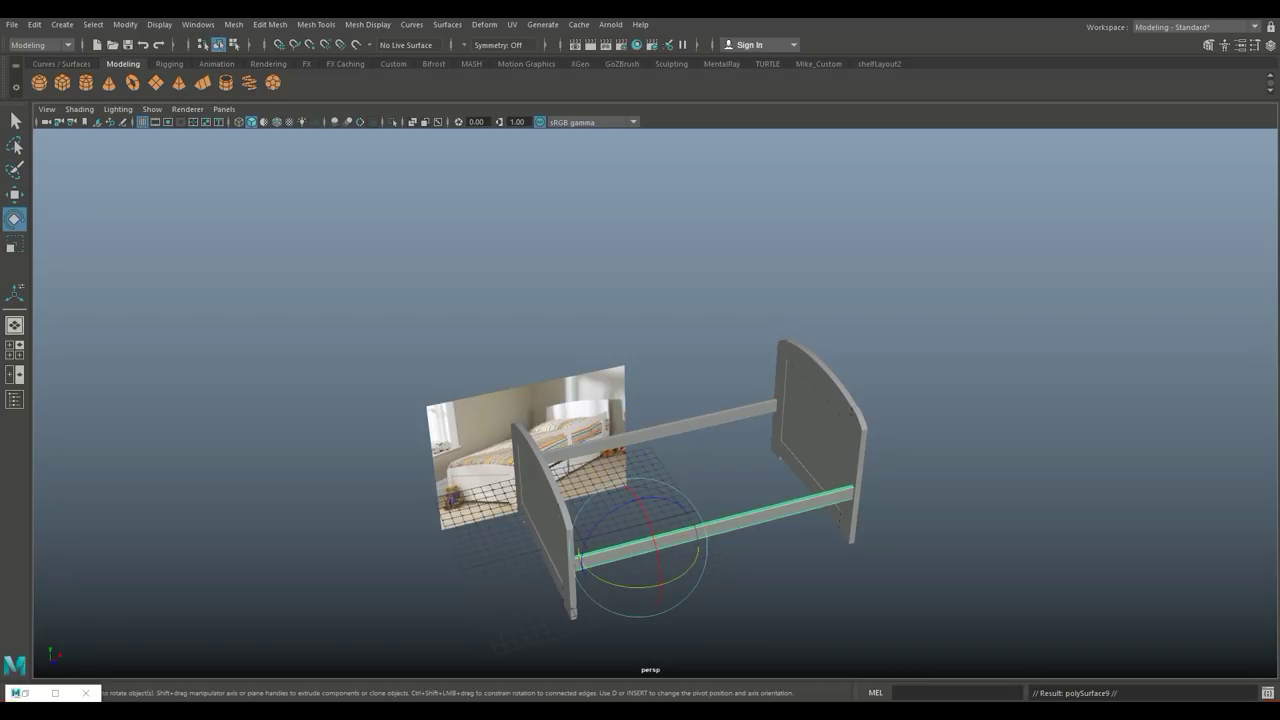
{"action": "left_click_drag", "start_coordinate": [655, 515], "coordinate": [658, 590]}
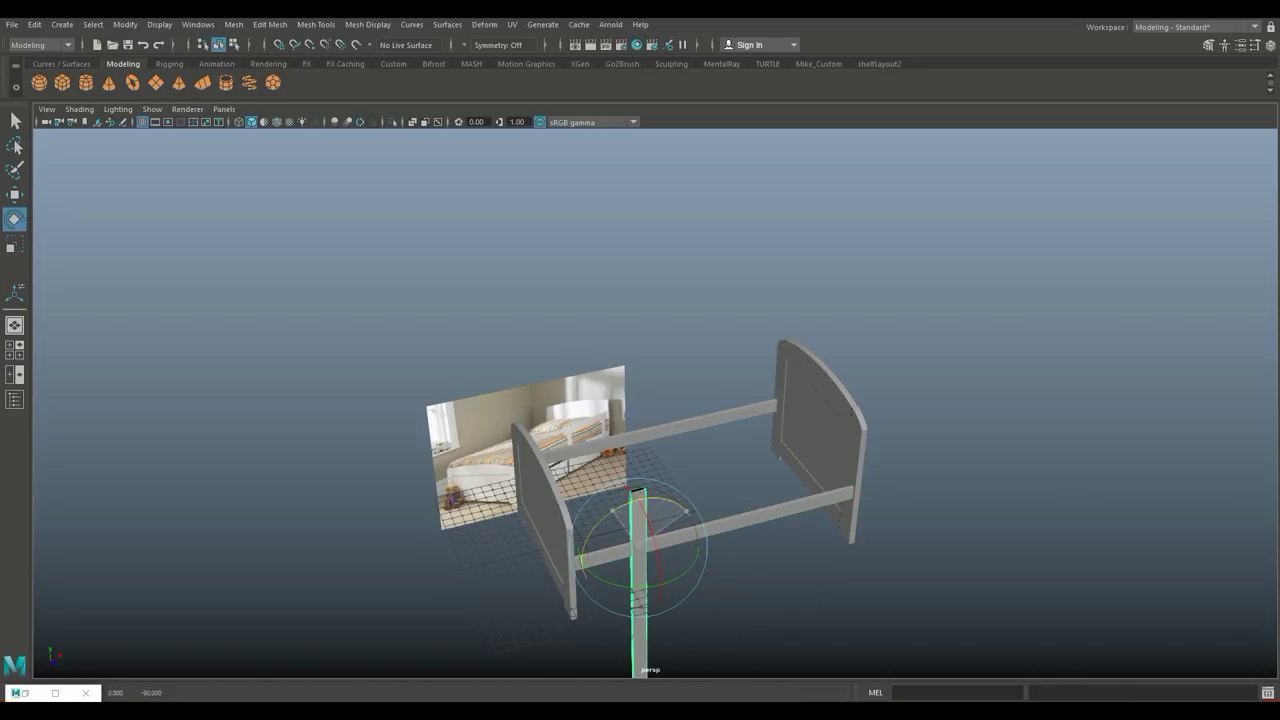
{"action": "key", "text": "w"}
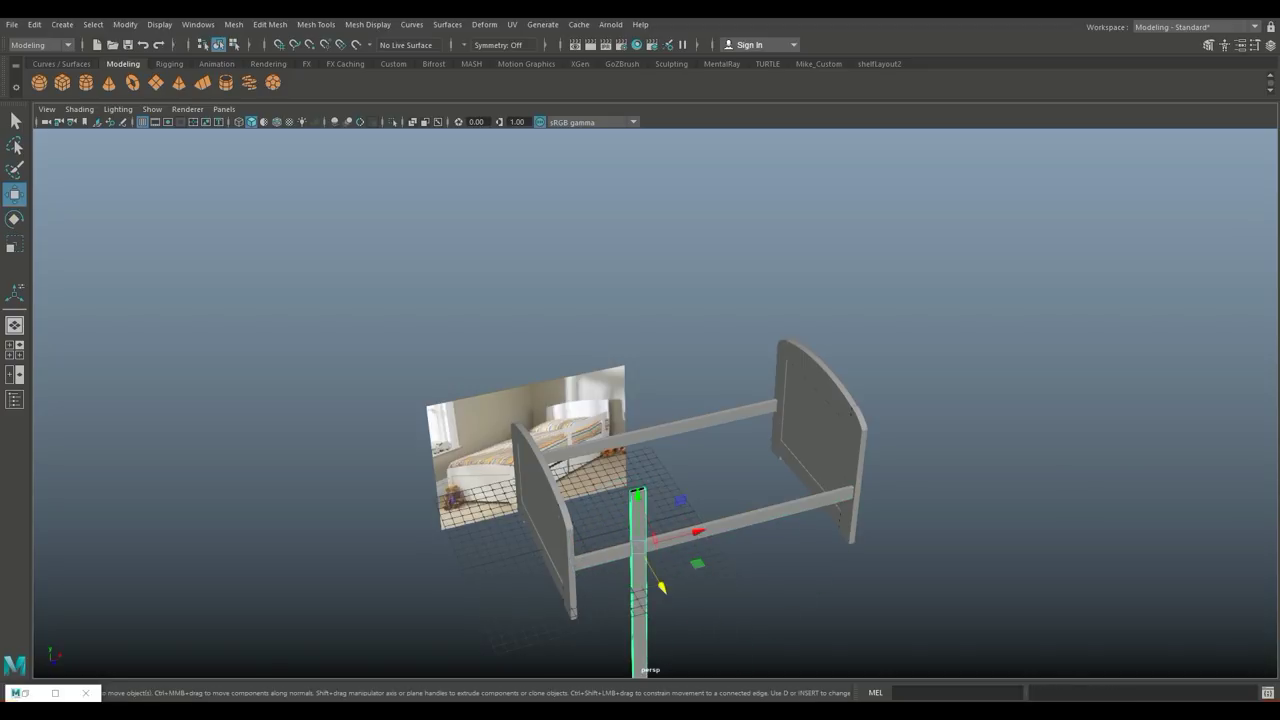
{"action": "left_click_drag", "start_coordinate": [637, 510], "coordinate": [635, 277]}
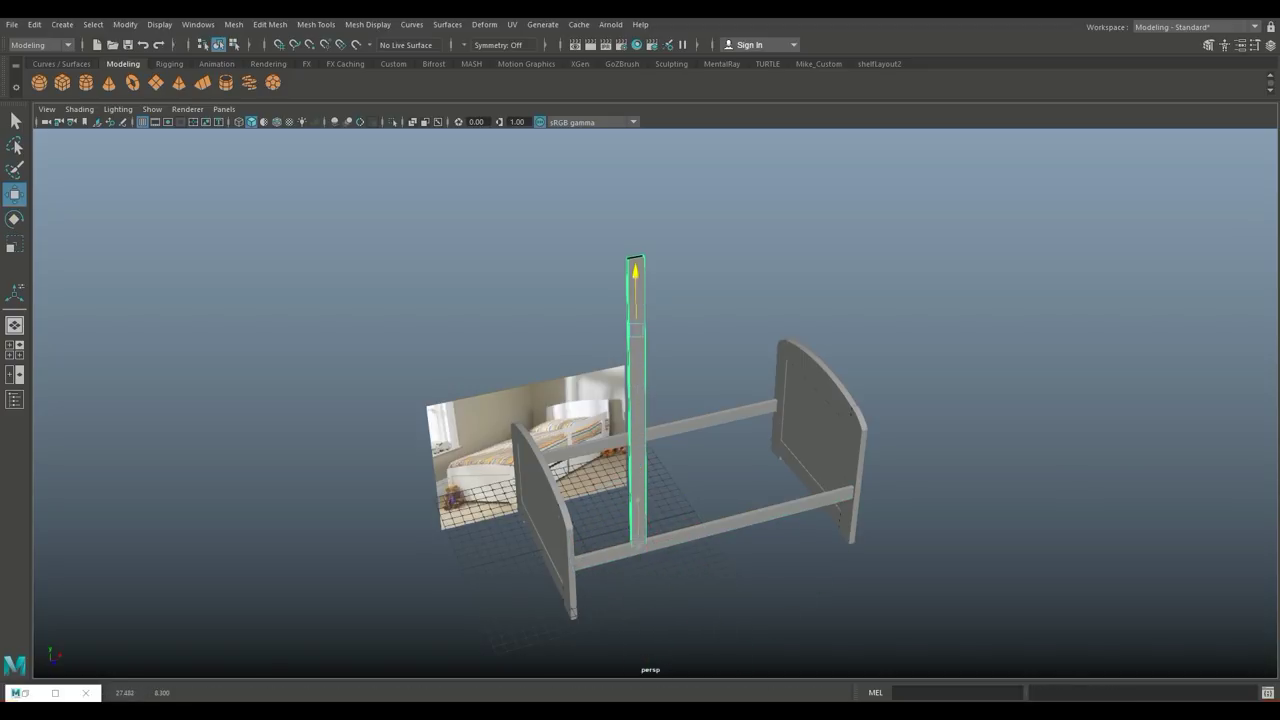
{"action": "key", "text": "r"}
{"action": "left_click_drag", "start_coordinate": [635, 277], "coordinate": [635, 310]}
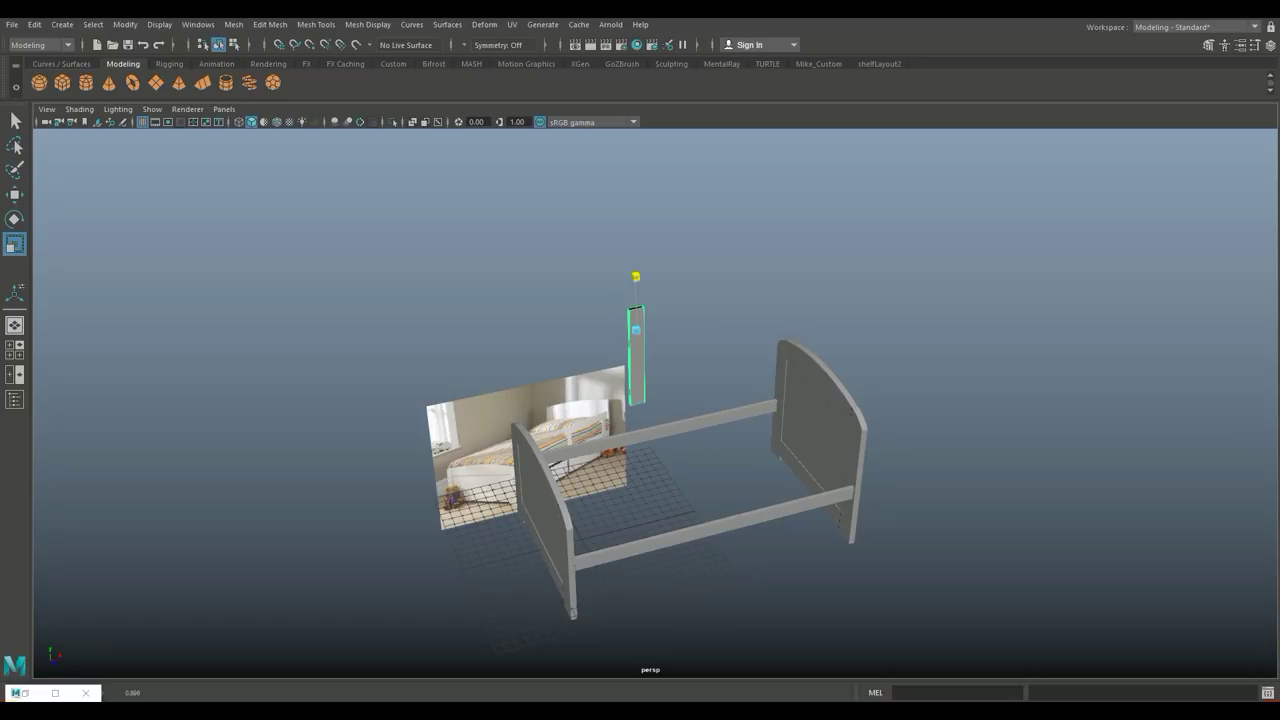
{"action": "key", "text": "w"}
{"action": "mouse_move", "coordinate": [635, 285]}
{"action": "left_mouse_down"}
{"action": "mouse_move", "coordinate": [636, 410]}
{"action": "mouse_move", "coordinate": [570, 390]}
{"action": "left_mouse_up"}
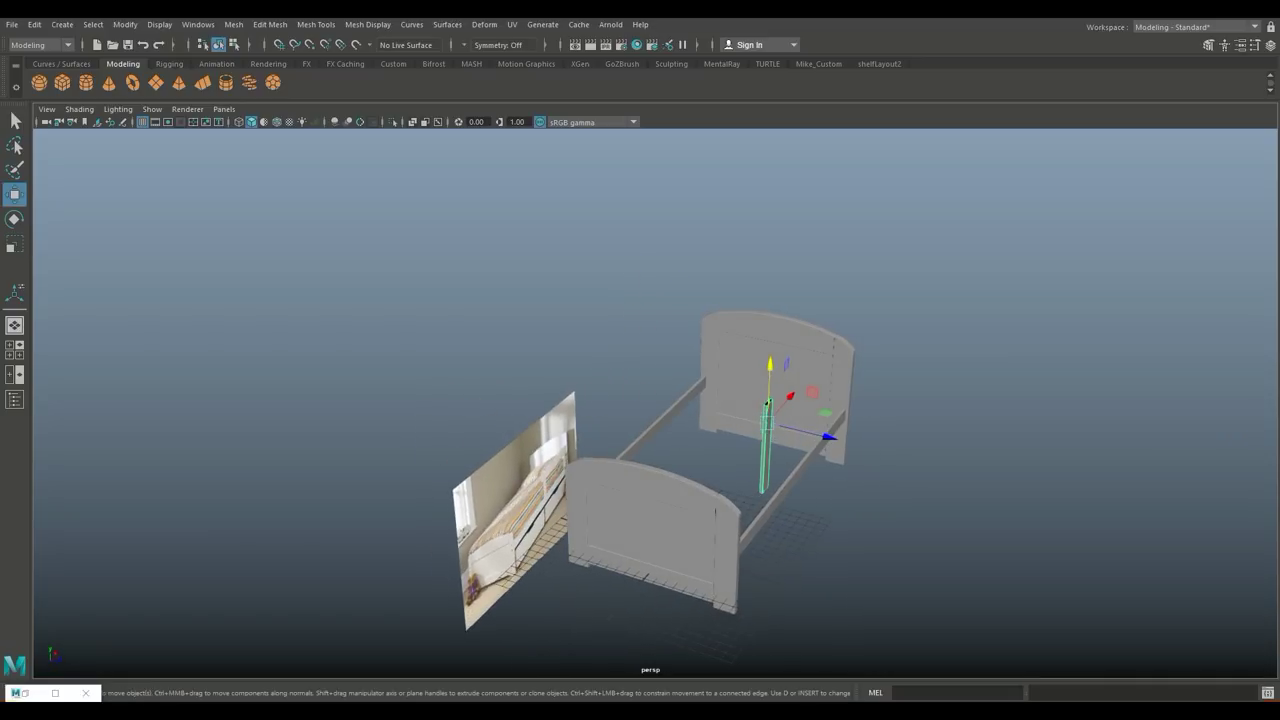
{"action": "left_click_drag", "start_coordinate": [769, 372], "coordinate": [767, 425]}
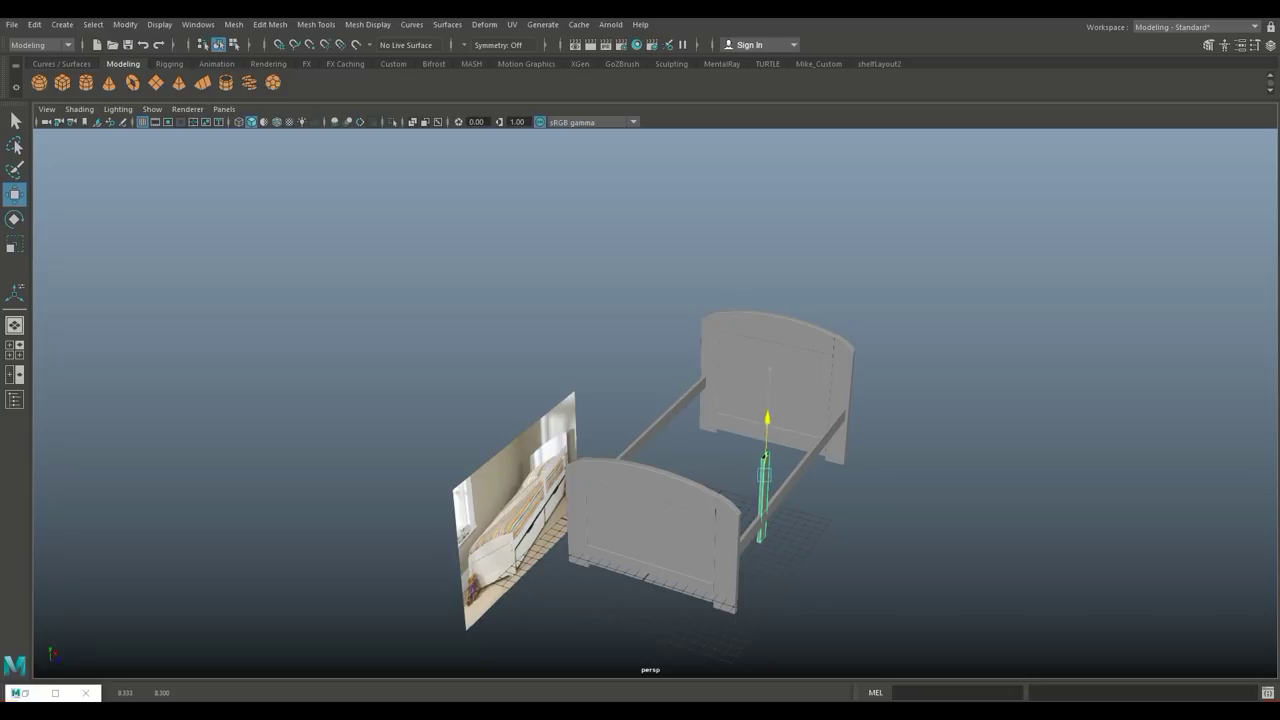
Slide the post toward the right end board and push it against the board.
{"action": "left_click_drag", "start_coordinate": [700, 450], "coordinate": [600, 445], "text": "alt"}
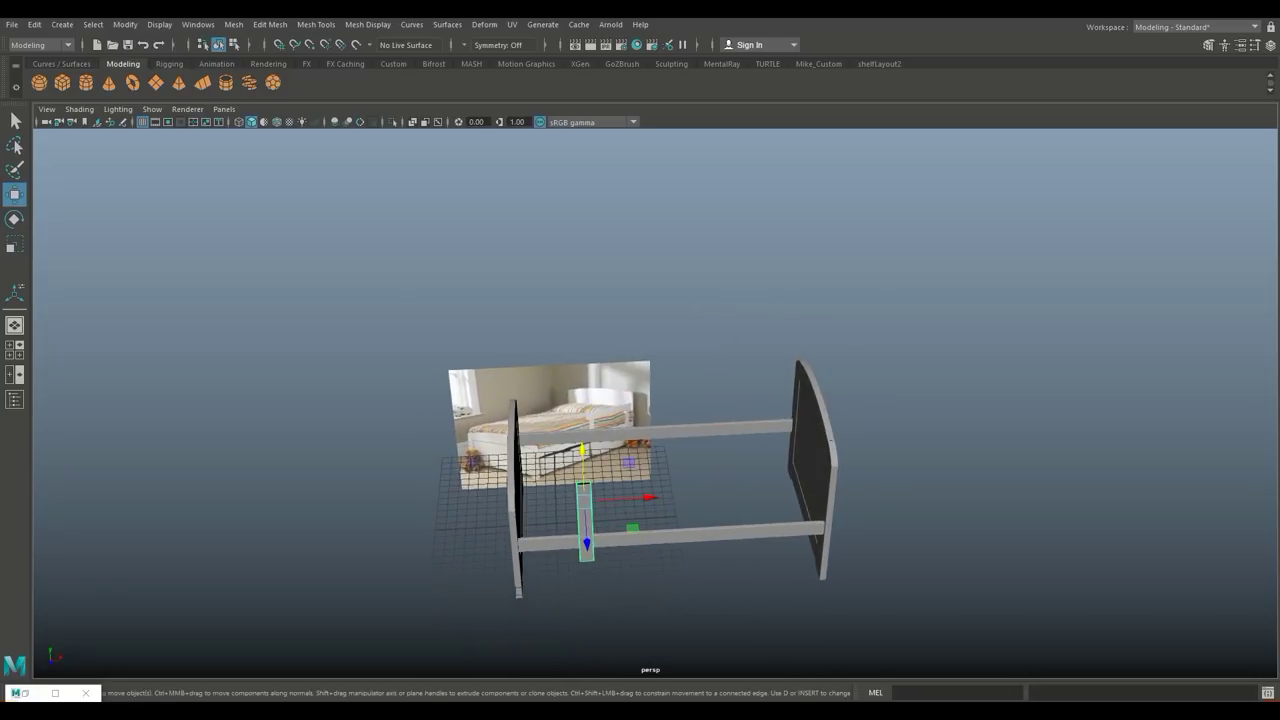
{"action": "left_click_drag", "start_coordinate": [620, 497], "coordinate": [837, 487]}
{"action": "scroll", "coordinate": [756, 435], "scroll_direction": "up", "scroll_amount": 5}
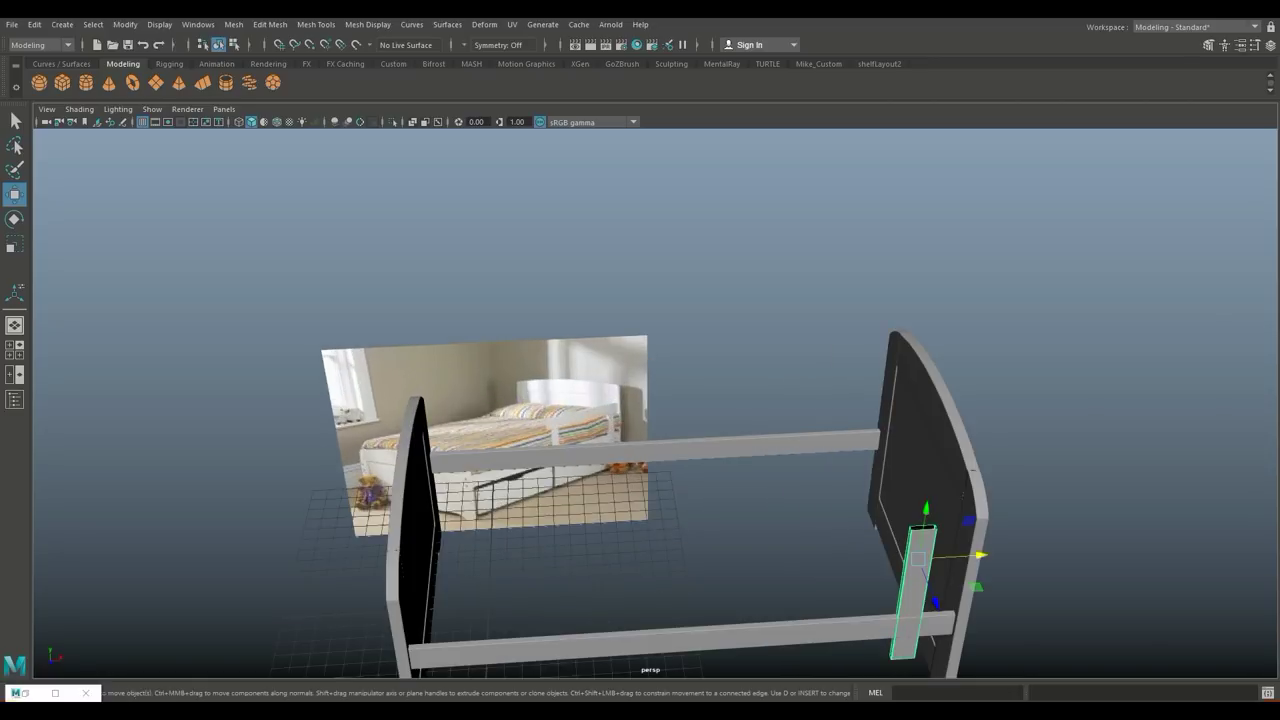
{"action": "left_click_drag", "start_coordinate": [756, 435], "coordinate": [680, 430], "text": "alt"}
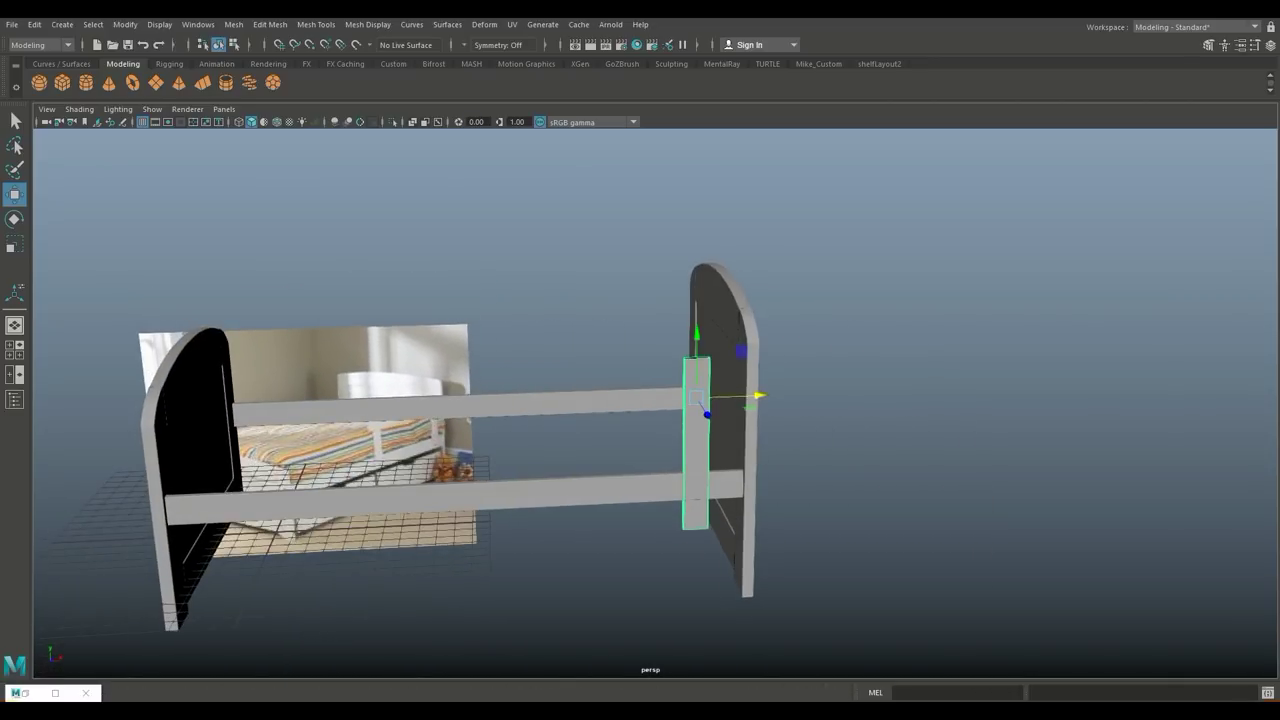
{"action": "scroll", "coordinate": [722, 393], "scroll_direction": "up", "scroll_amount": 3}
{"action": "left_click_drag", "start_coordinate": [722, 393], "coordinate": [680, 388], "text": "alt"}
{"action": "left_click_drag", "start_coordinate": [646, 204], "coordinate": [646, 134]}
{"action": "left_click_drag", "start_coordinate": [646, 300], "coordinate": [560, 290], "text": "alt"}
{"action": "left_click_drag", "start_coordinate": [897, 331], "coordinate": [912, 338]}
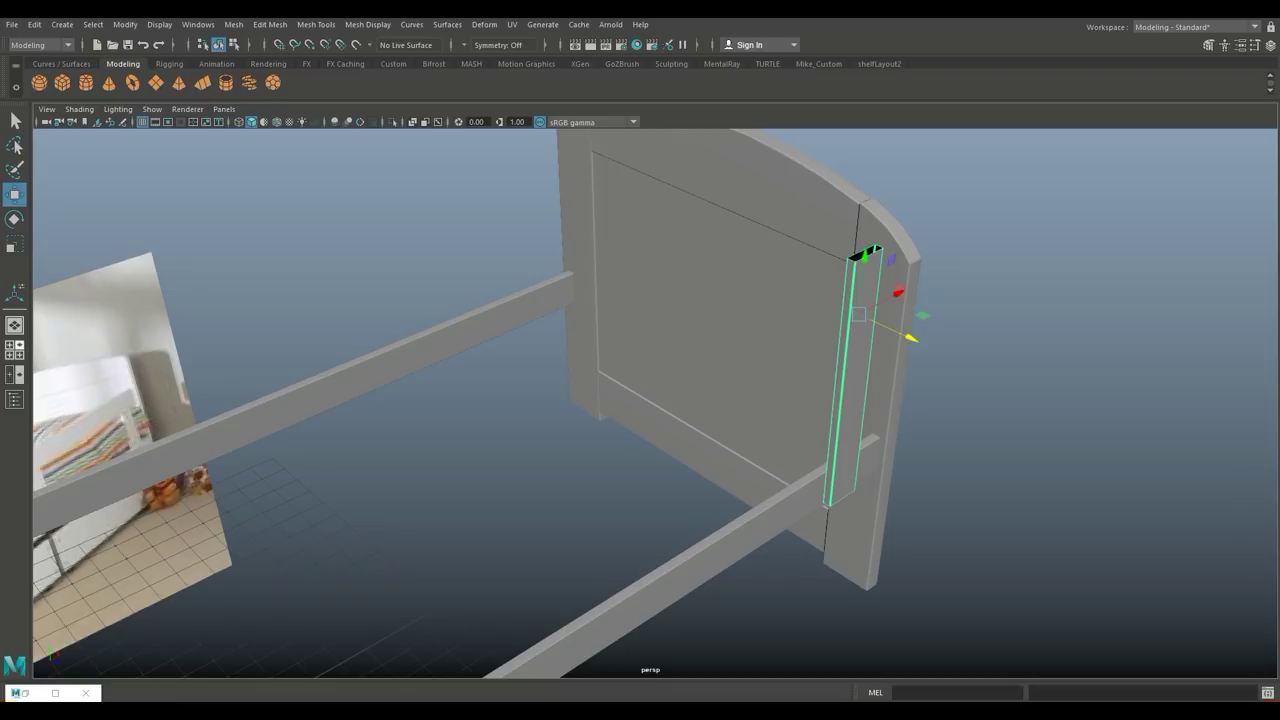
In top view, nudge the post up against the side rail.
{"action": "left_click", "coordinate": [15, 350]}
{"action": "key", "text": "space"}
{"action": "key", "text": "f"}
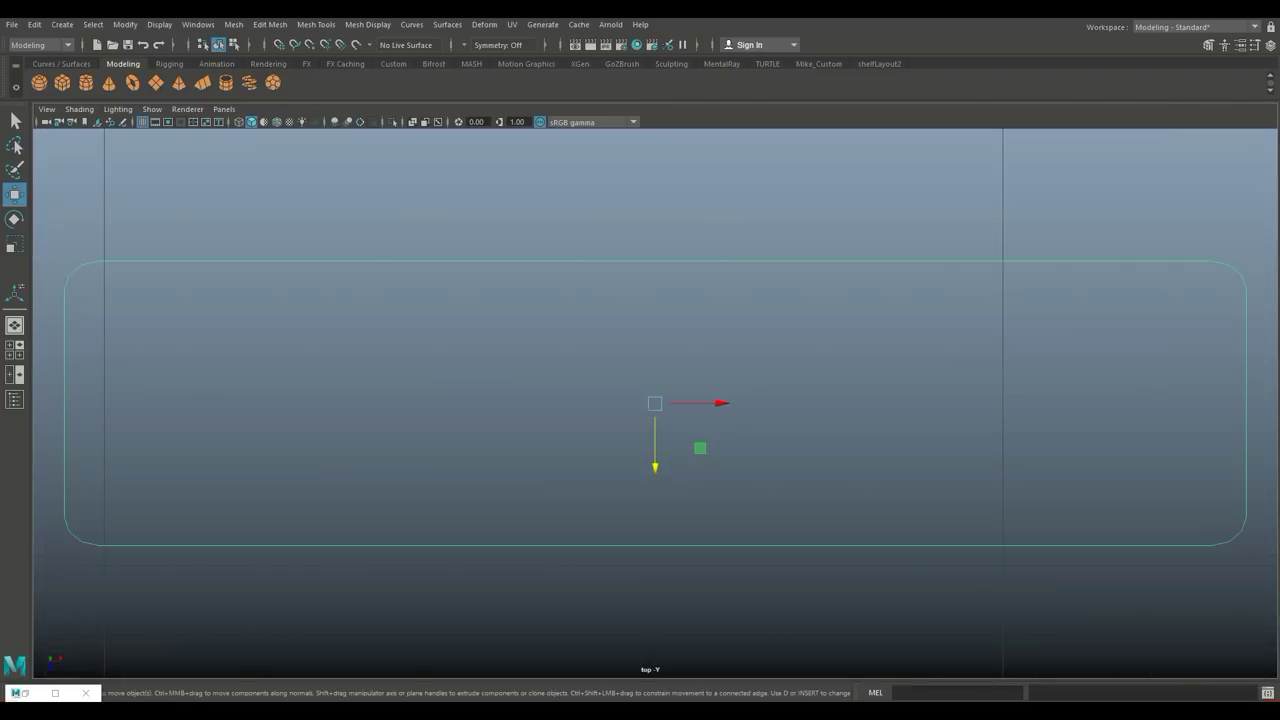
{"action": "scroll", "coordinate": [655, 403], "scroll_direction": "down", "scroll_amount": 5}
{"action": "scroll", "coordinate": [655, 403], "scroll_direction": "down", "scroll_amount": 1}
{"action": "scroll", "coordinate": [655, 403], "scroll_direction": "down", "scroll_amount": 1}
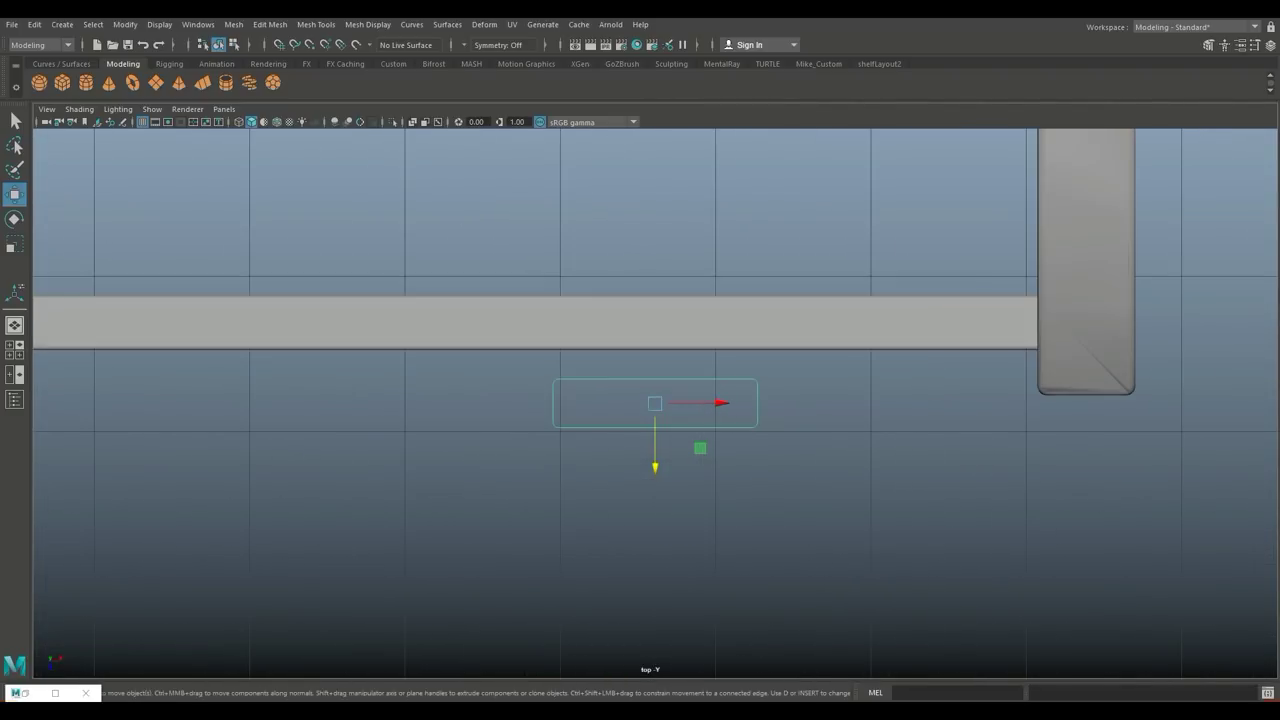
{"action": "left_click_drag", "start_coordinate": [655, 466], "coordinate": [655, 437]}
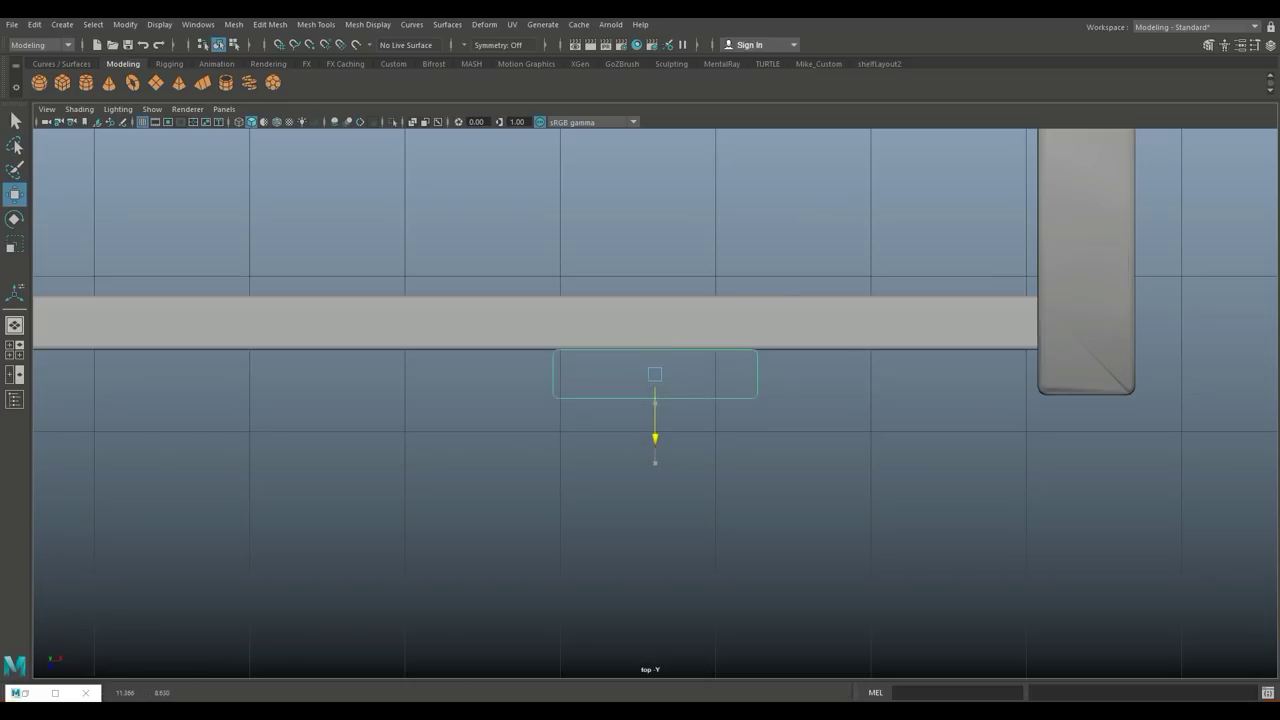
{"action": "key", "text": "space"}
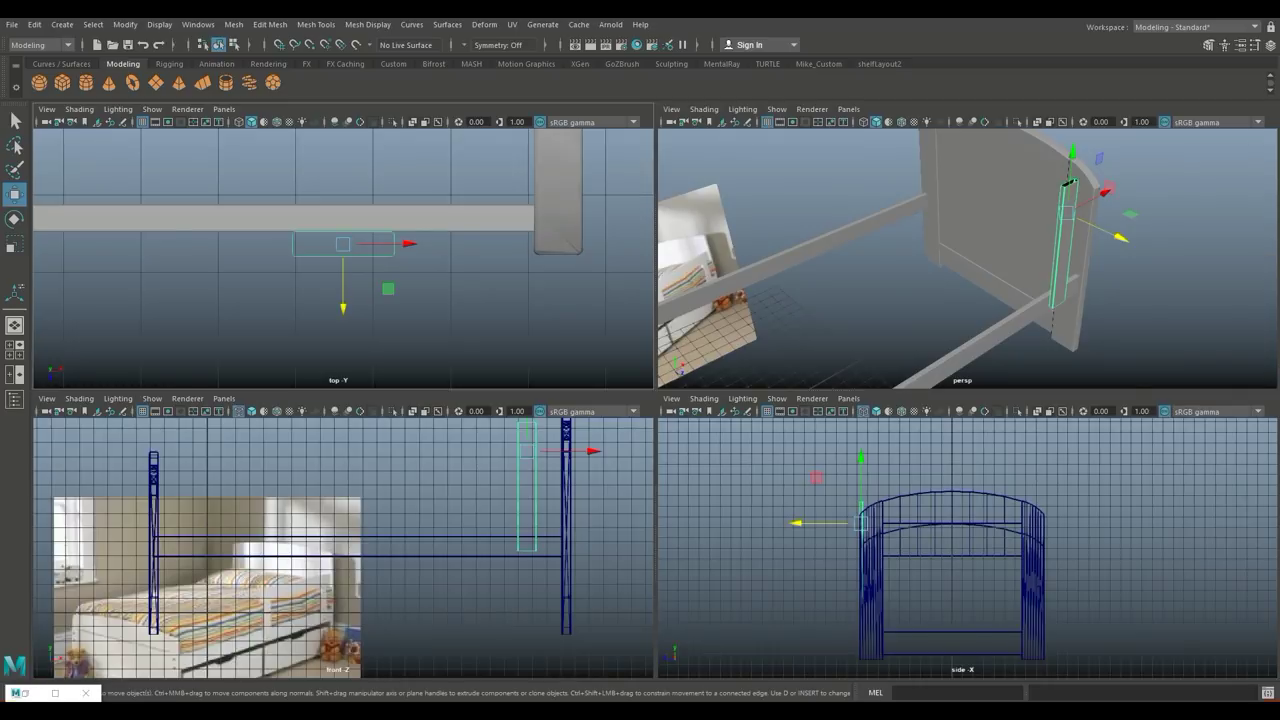
{"action": "key", "text": "space"}
{"action": "mouse_move", "coordinate": [640, 400]}
{"action": "left_mouse_down", "text": "alt"}
{"action": "mouse_move", "coordinate": [560, 420]}
{"action": "mouse_move", "coordinate": [490, 416]}
{"action": "left_mouse_up", "text": "alt"}
Move the post's top vertices down in Y to shorten it.
{"action": "right_click_drag", "start_coordinate": [630, 290], "coordinate": [634, 223]}
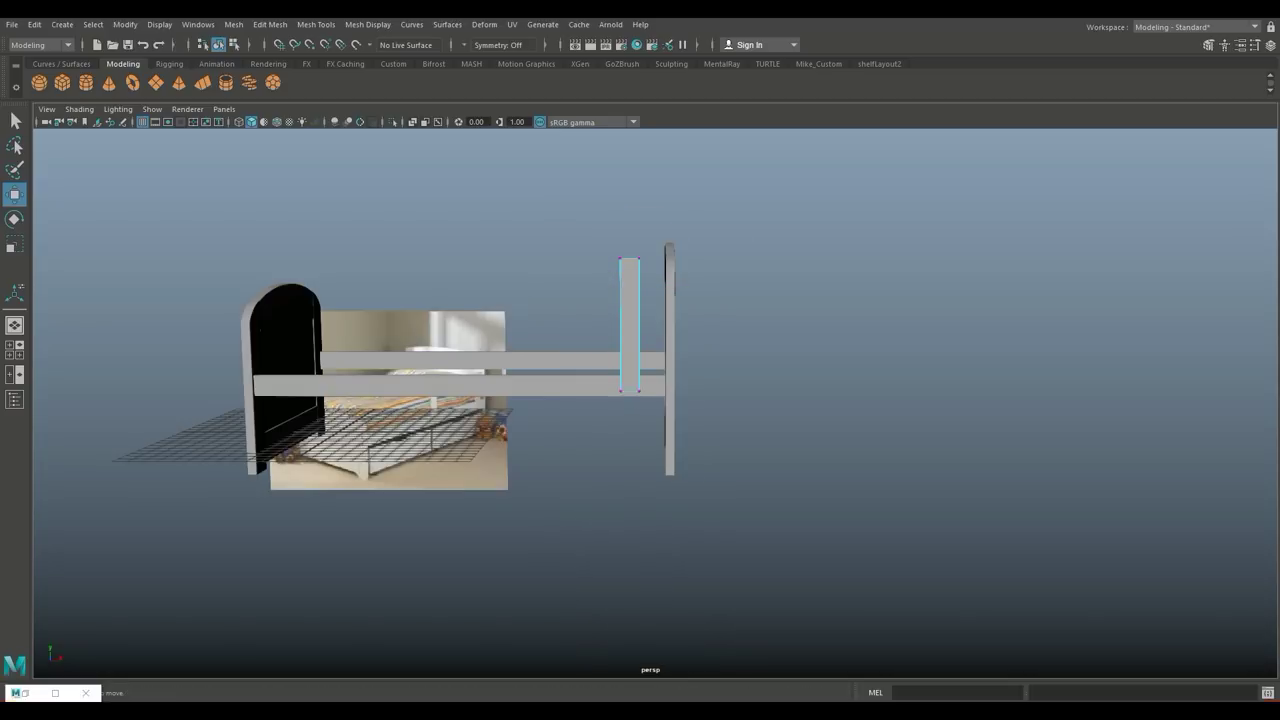
{"action": "left_click_drag", "start_coordinate": [586, 229], "coordinate": [657, 271]}
{"action": "left_click_drag", "start_coordinate": [629, 200], "coordinate": [629, 230]}
{"action": "scroll", "coordinate": [652, 403], "scroll_direction": "up", "scroll_amount": 3}
Move the post's left-side vertices right in X to narrow it.
{"action": "middle_click_drag", "start_coordinate": [600, 308], "coordinate": [652, 403], "text": "alt"}
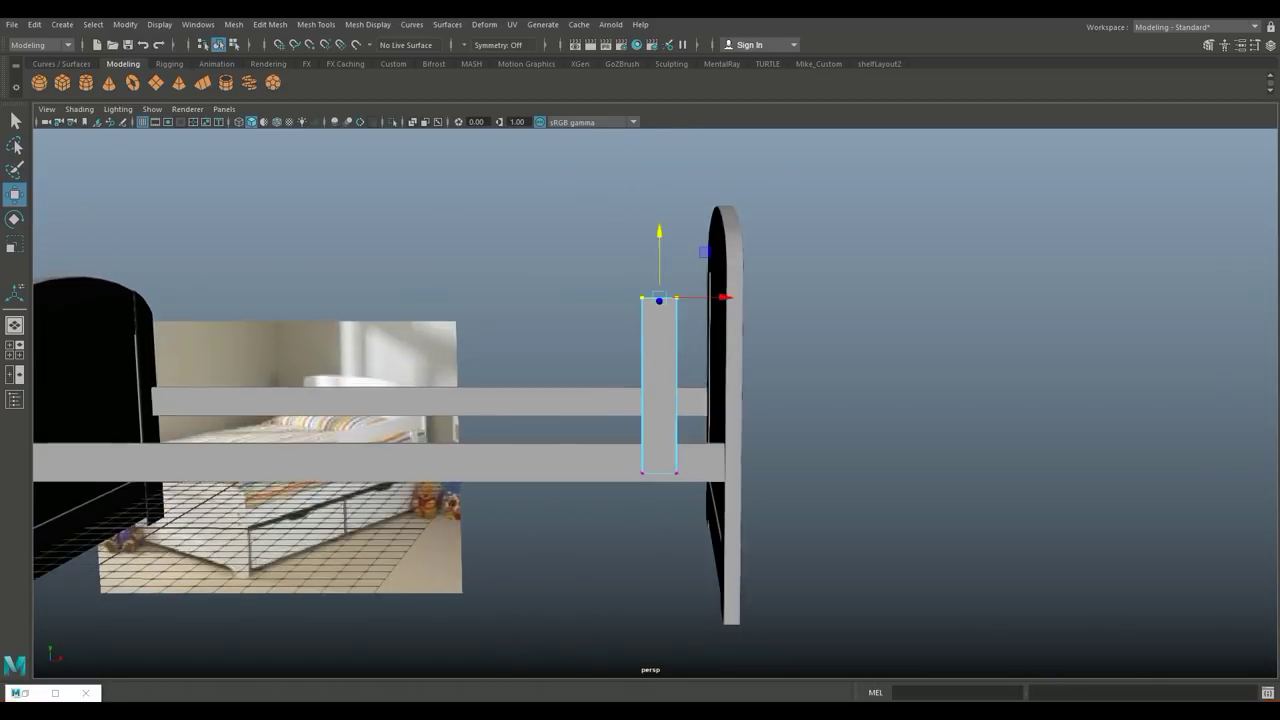
{"action": "left_click_drag", "start_coordinate": [657, 537], "coordinate": [657, 540]}
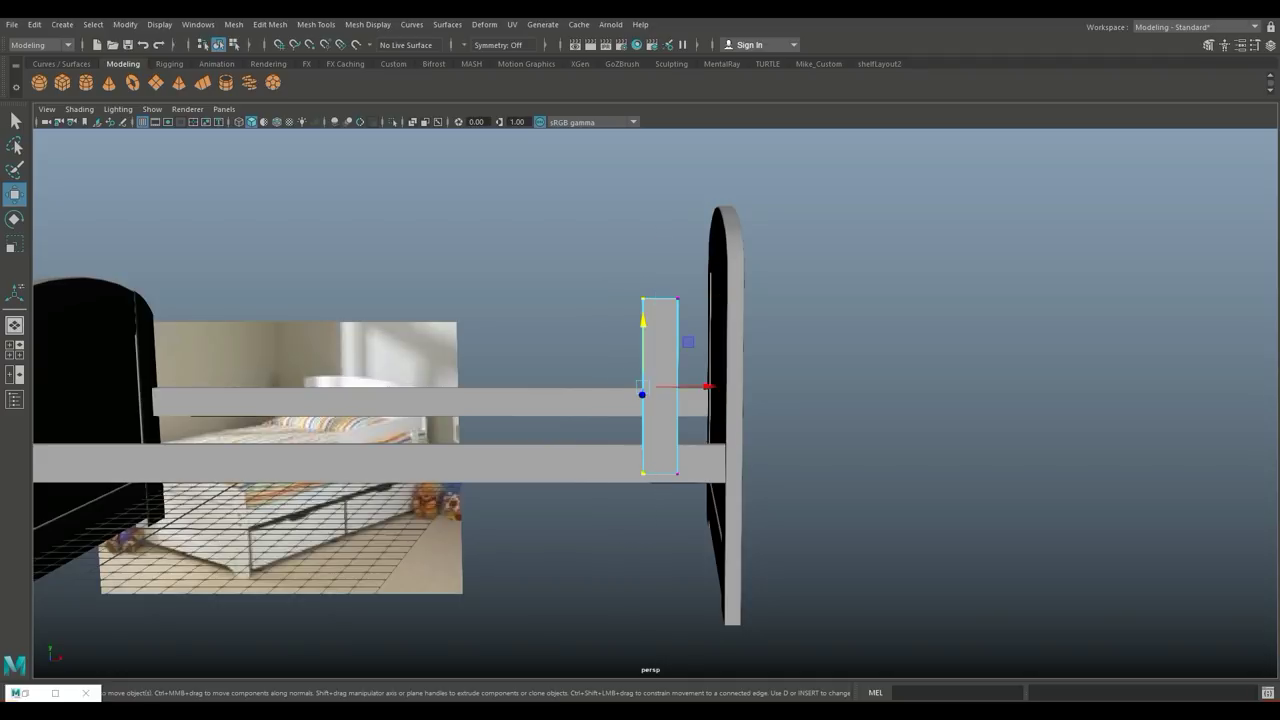
{"action": "mouse_move", "coordinate": [706, 386]}
{"action": "left_mouse_down"}
{"action": "mouse_move", "coordinate": [718, 386]}
{"action": "mouse_move", "coordinate": [660, 300]}
{"action": "mouse_move", "coordinate": [620, 340]}
{"action": "left_mouse_up"}
{"action": "scroll", "coordinate": [718, 386], "scroll_direction": "up", "scroll_amount": 2}
{"action": "scroll", "coordinate": [640, 400], "scroll_direction": "up", "scroll_amount": 2}
{"action": "right_click_drag", "start_coordinate": [640, 343], "coordinate": [646, 274]}
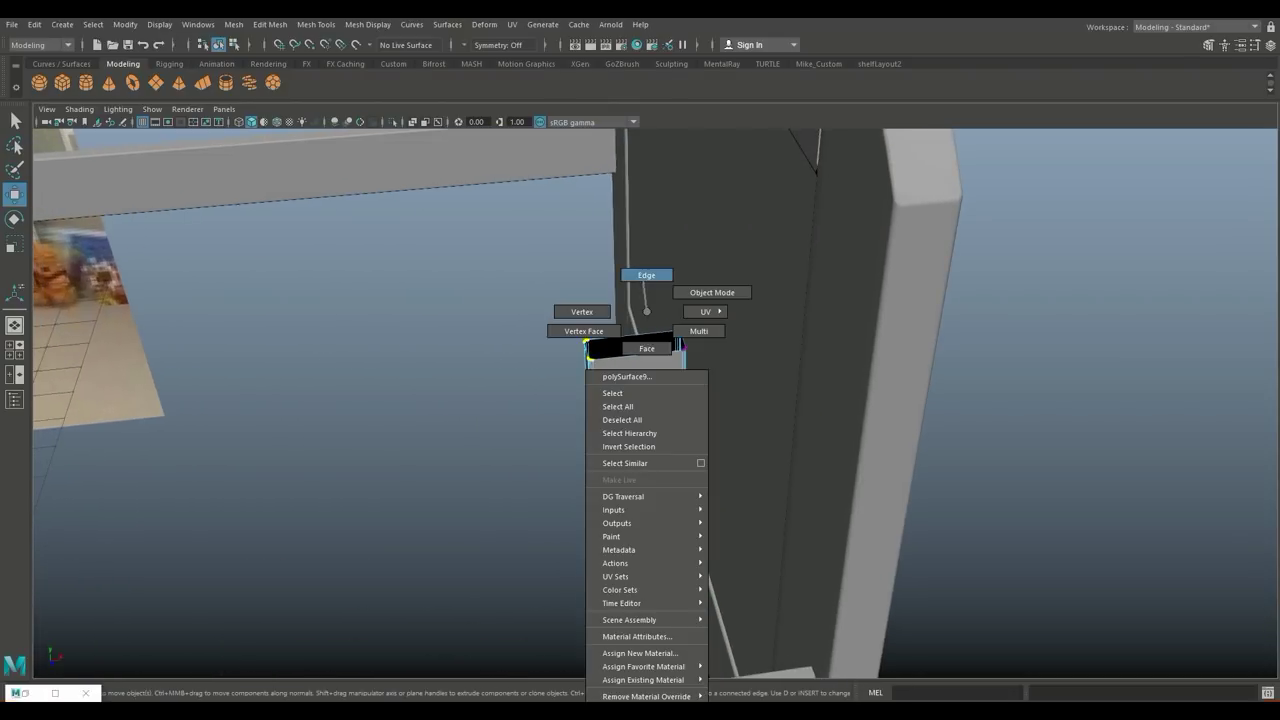
Cap the post's open top border with Mesh > Fill Hole.
{"action": "double_click", "coordinate": [636, 352]}
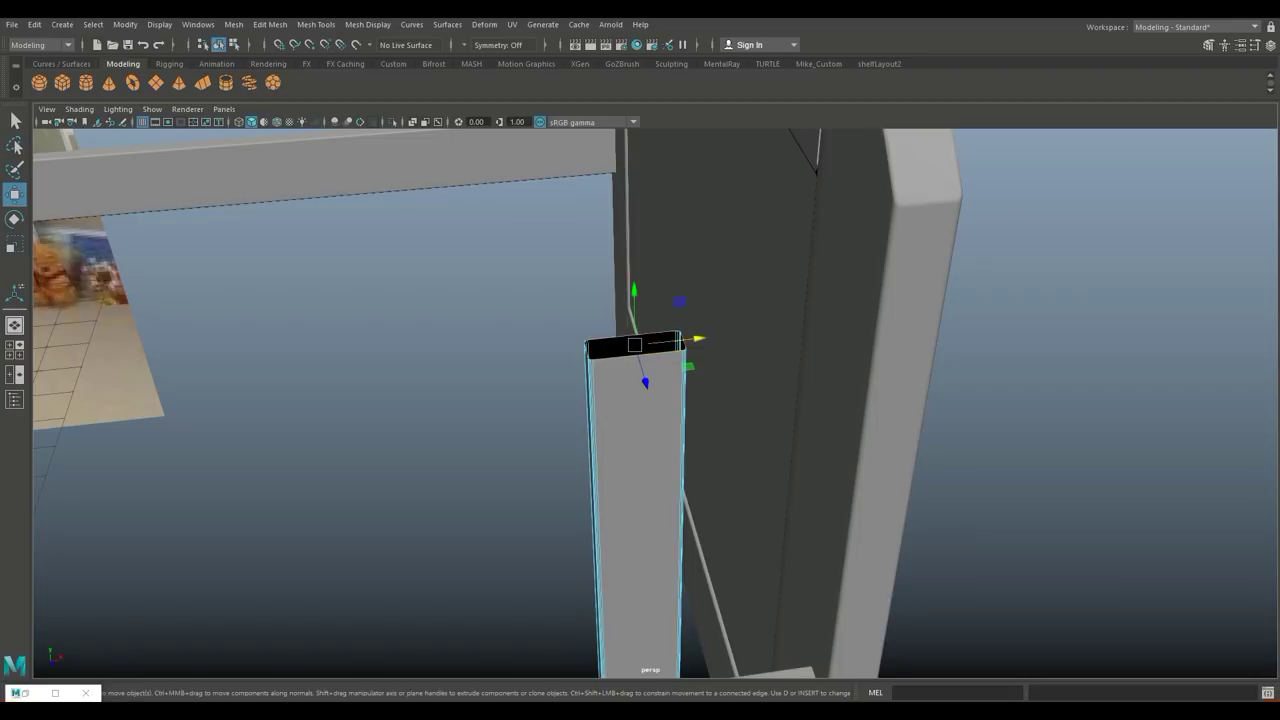
{"action": "left_click", "coordinate": [233, 24]}
{"action": "left_click", "coordinate": [258, 121]}
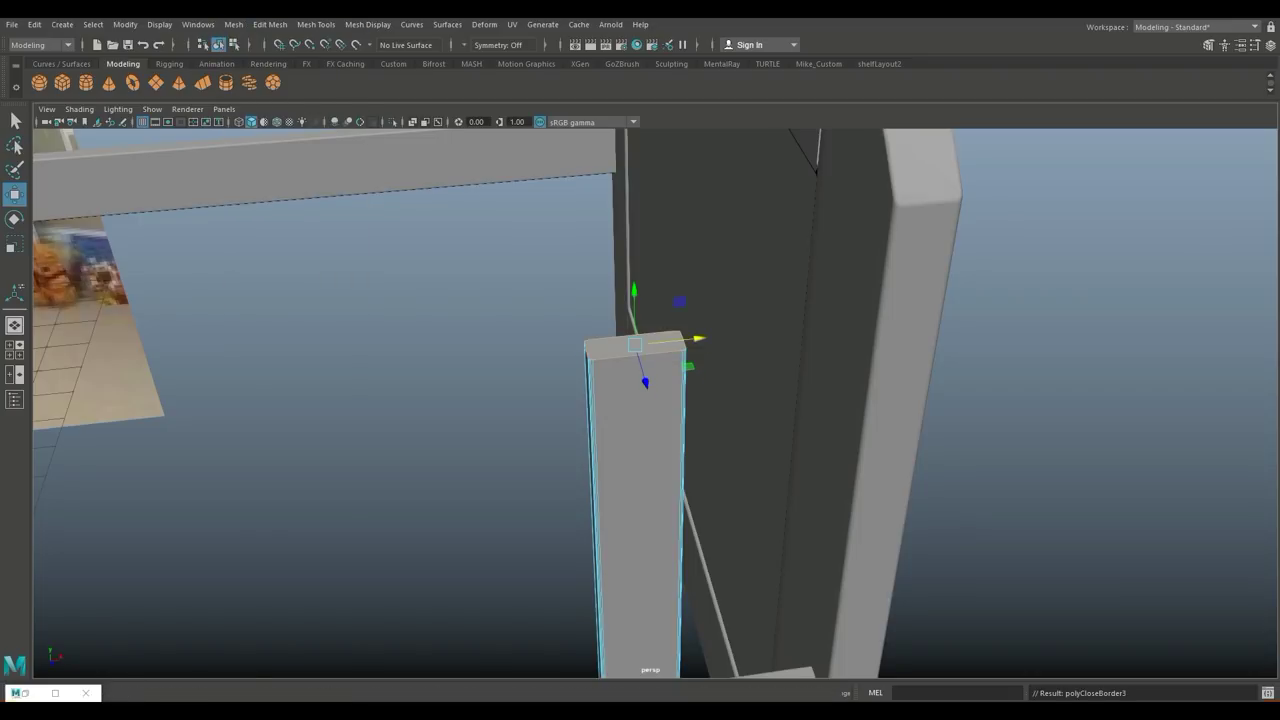
{"action": "mouse_move", "coordinate": [640, 400]}
{"action": "left_mouse_down", "text": "alt"}
{"action": "mouse_move", "coordinate": [560, 380]}
{"action": "mouse_move", "coordinate": [580, 440]}
{"action": "left_mouse_up", "text": "alt"}
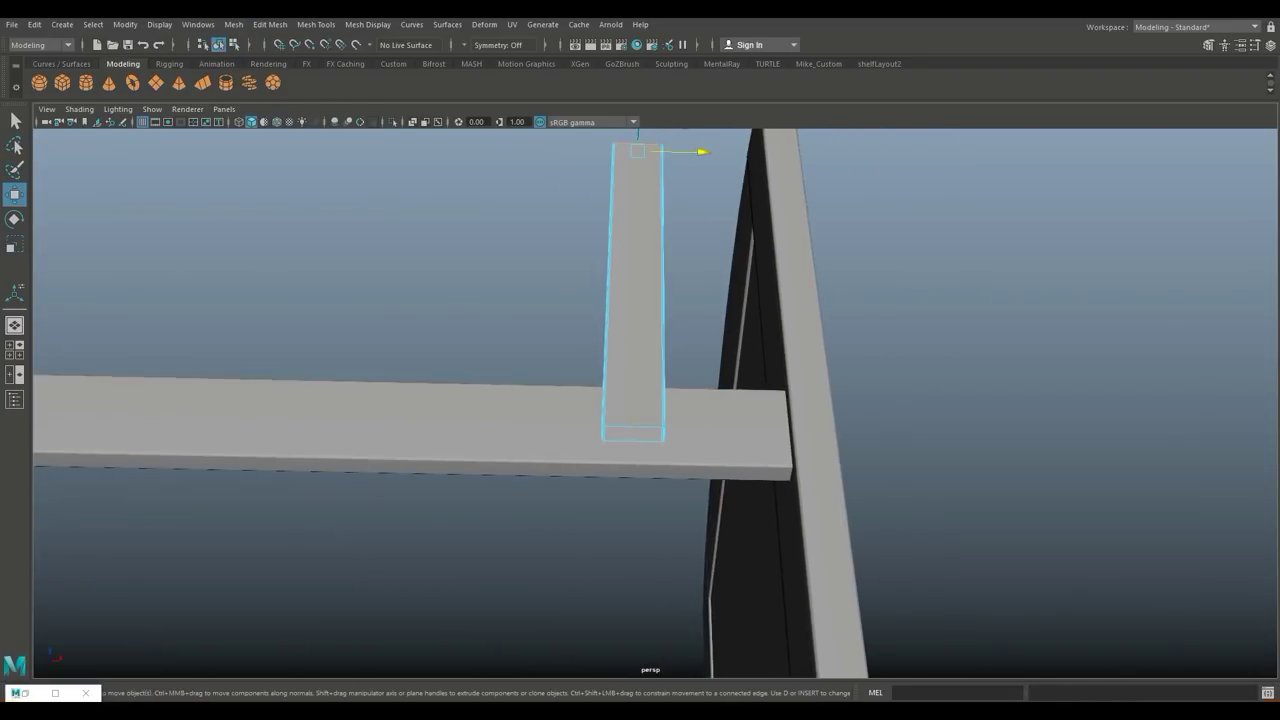
{"action": "scroll", "coordinate": [616, 444], "scroll_direction": "up", "scroll_amount": 4}
{"action": "left_click", "coordinate": [616, 444]}
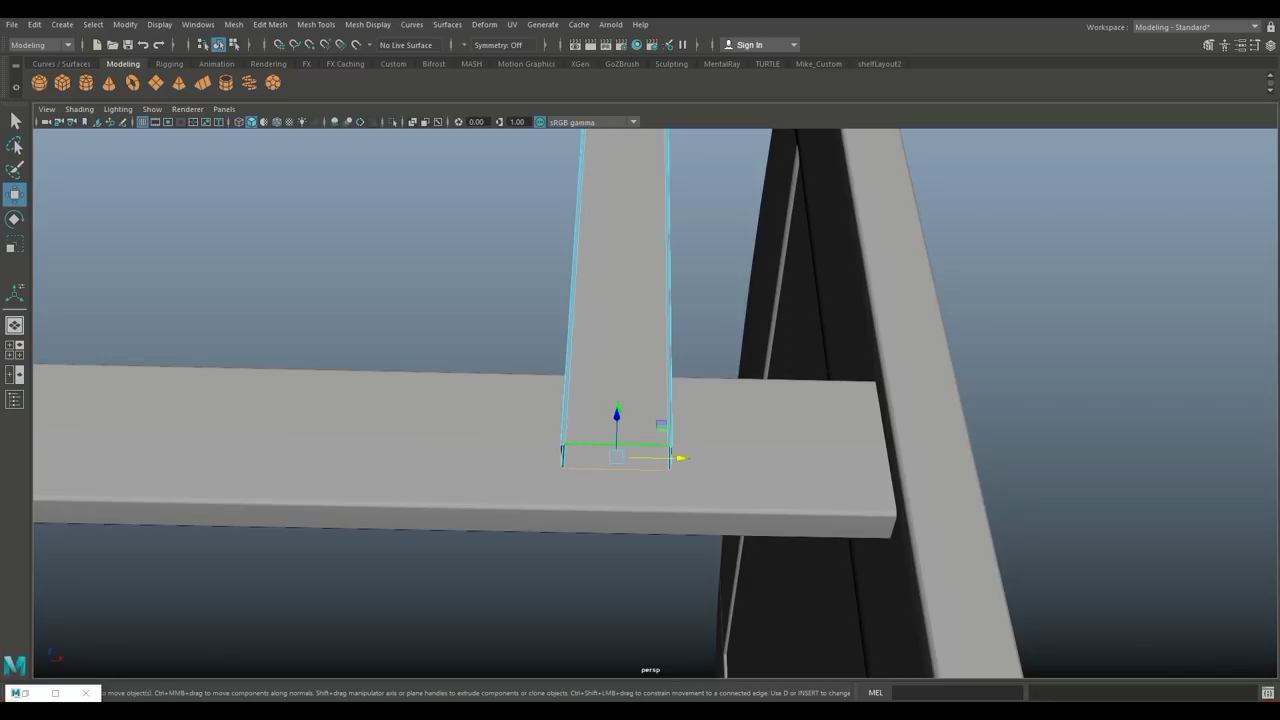
{"action": "mouse_move", "coordinate": [616, 444]}
{"action": "left_mouse_down", "text": "alt"}
{"action": "mouse_move", "coordinate": [700, 440]}
{"action": "mouse_move", "coordinate": [657, 394]}
{"action": "left_mouse_up", "text": "alt"}
{"action": "scroll", "coordinate": [640, 400], "scroll_direction": "down", "scroll_amount": 3}
{"action": "scroll", "coordinate": [657, 394], "scroll_direction": "up", "scroll_amount": 3}
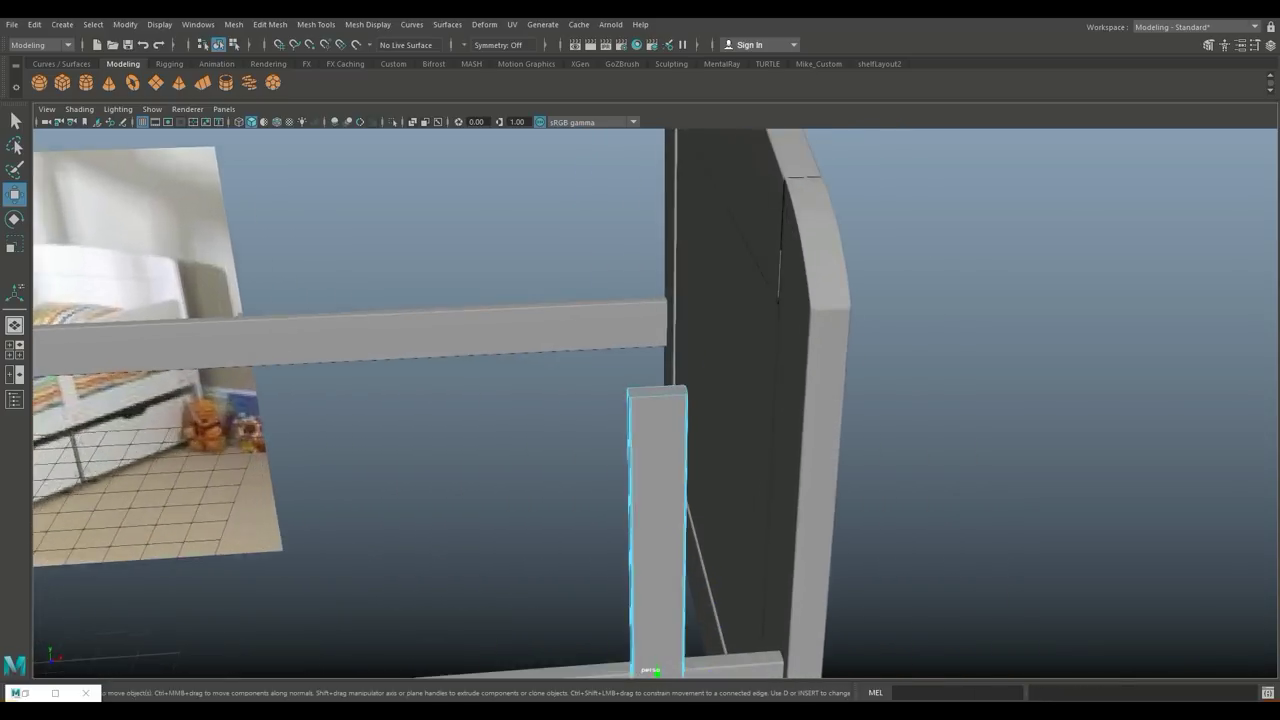
Select the post's top edges in preparation for editing.
{"action": "left_click", "coordinate": [657, 394]}
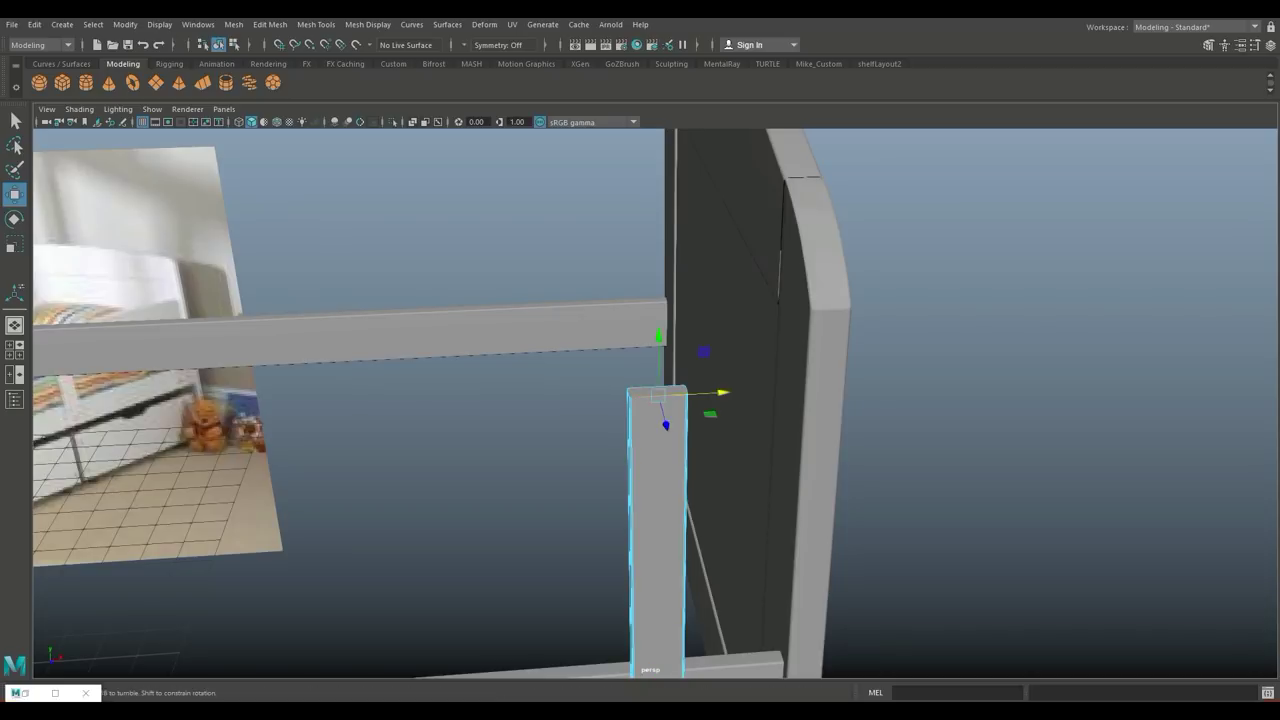
{"action": "left_click_drag", "start_coordinate": [666, 414], "coordinate": [676, 422], "text": "alt"}
{"action": "scroll", "coordinate": [676, 422], "scroll_direction": "up", "scroll_amount": 2}
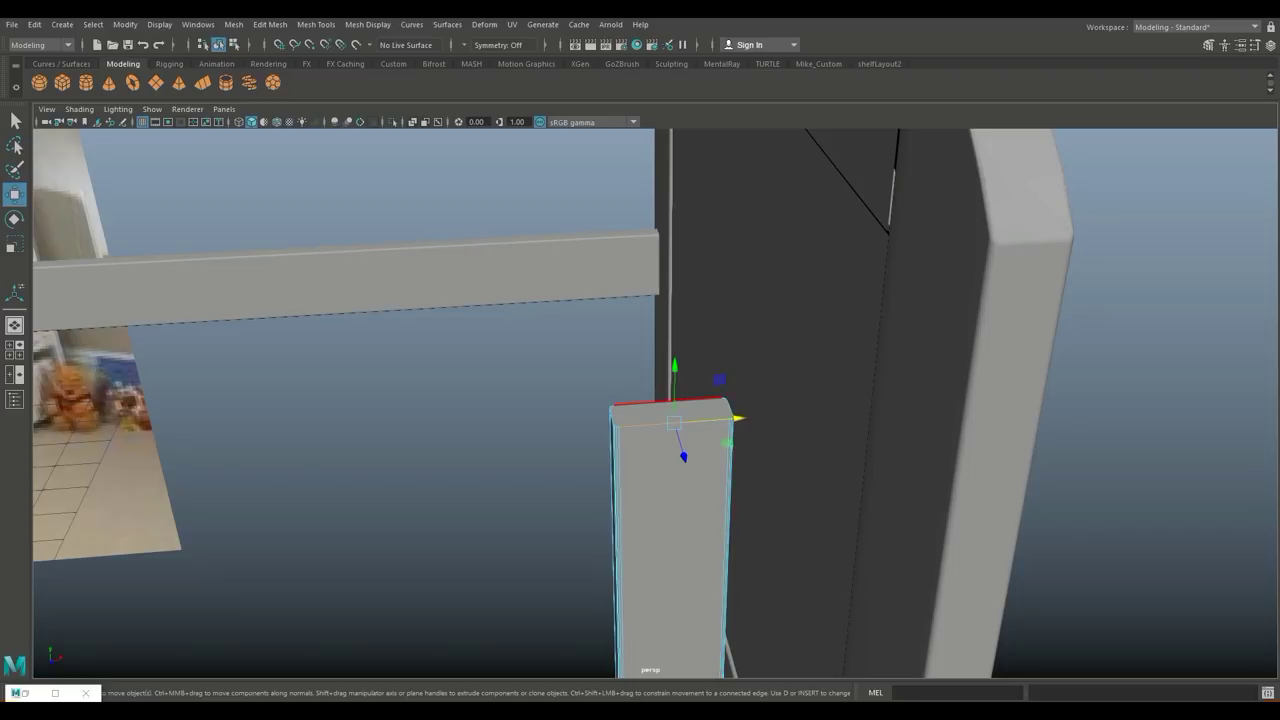
{"action": "right_click_drag", "start_coordinate": [643, 322], "coordinate": [642, 279]}
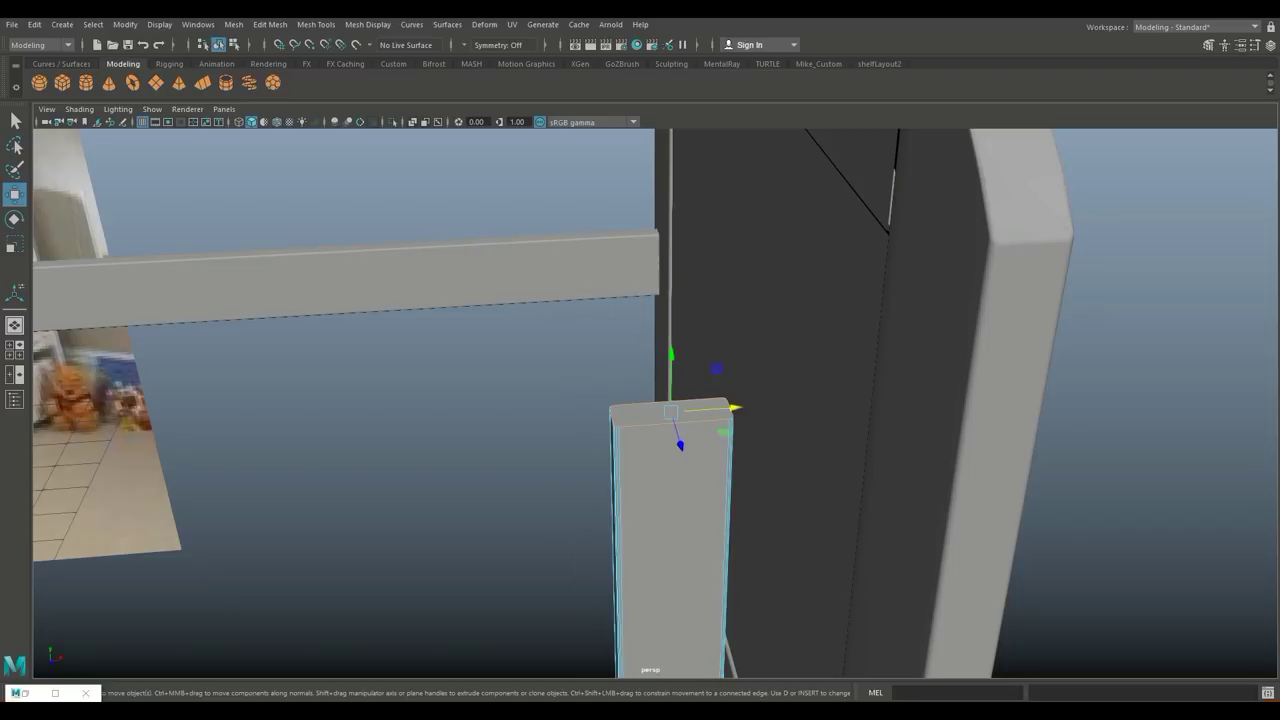
{"action": "left_click_drag", "start_coordinate": [554, 354], "coordinate": [786, 457]}
{"action": "left_click_drag", "start_coordinate": [650, 400], "coordinate": [580, 440], "text": "alt"}
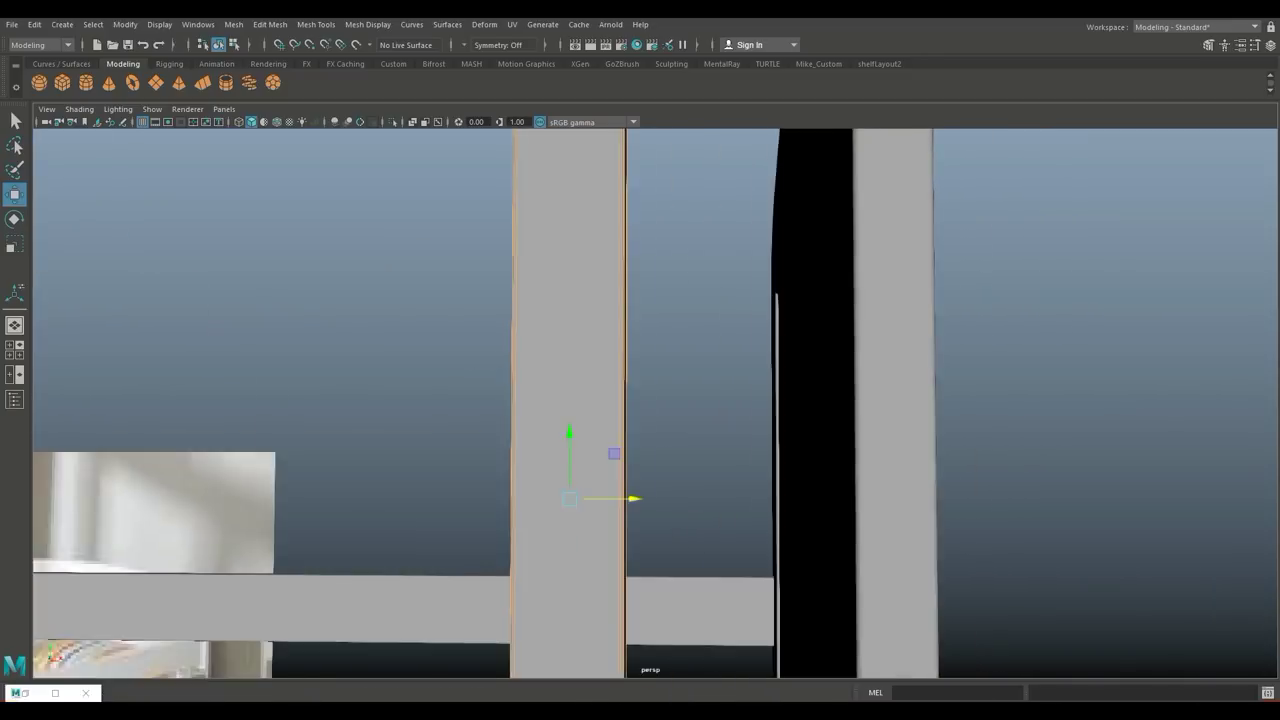
{"action": "left_click_drag", "start_coordinate": [471, 306], "coordinate": [768, 380]}
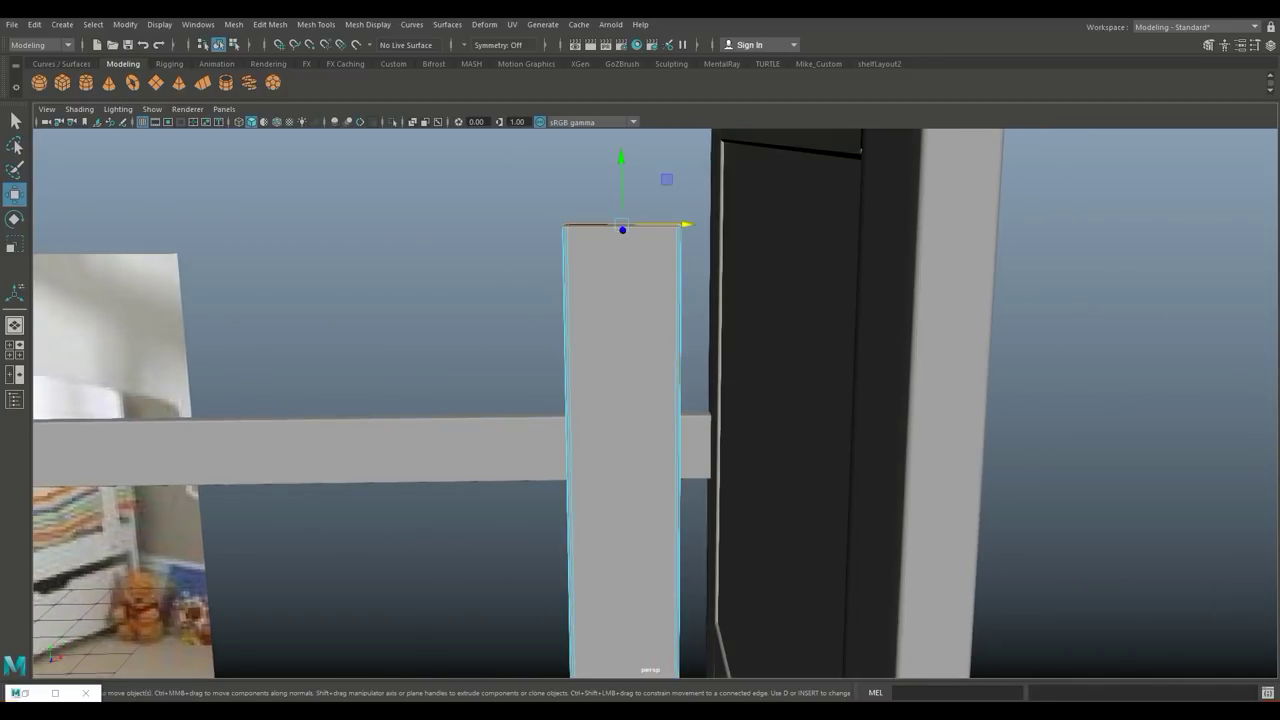
{"action": "left_click", "coordinate": [270, 24]}
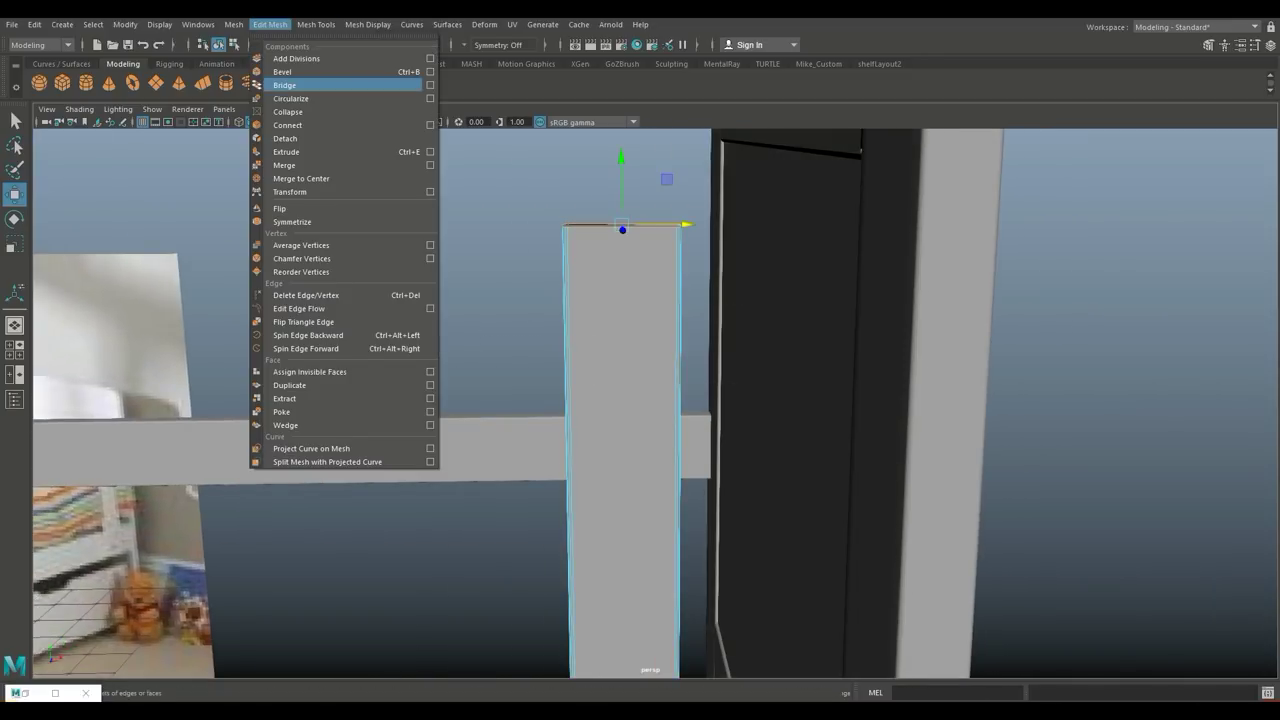
Bevel the post's top edges with fraction 1 and 3 segments.
{"action": "left_click", "coordinate": [282, 71]}
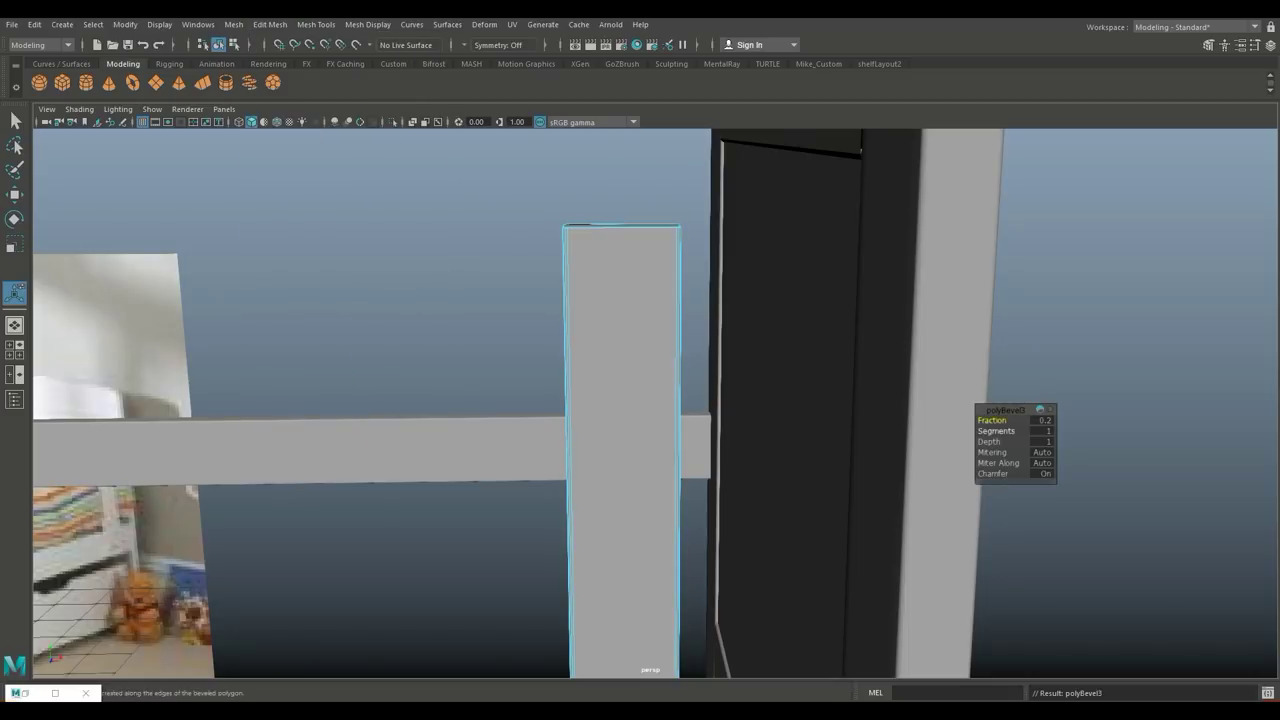
{"action": "type", "text": "1"}
{"action": "key", "text": "Return"}
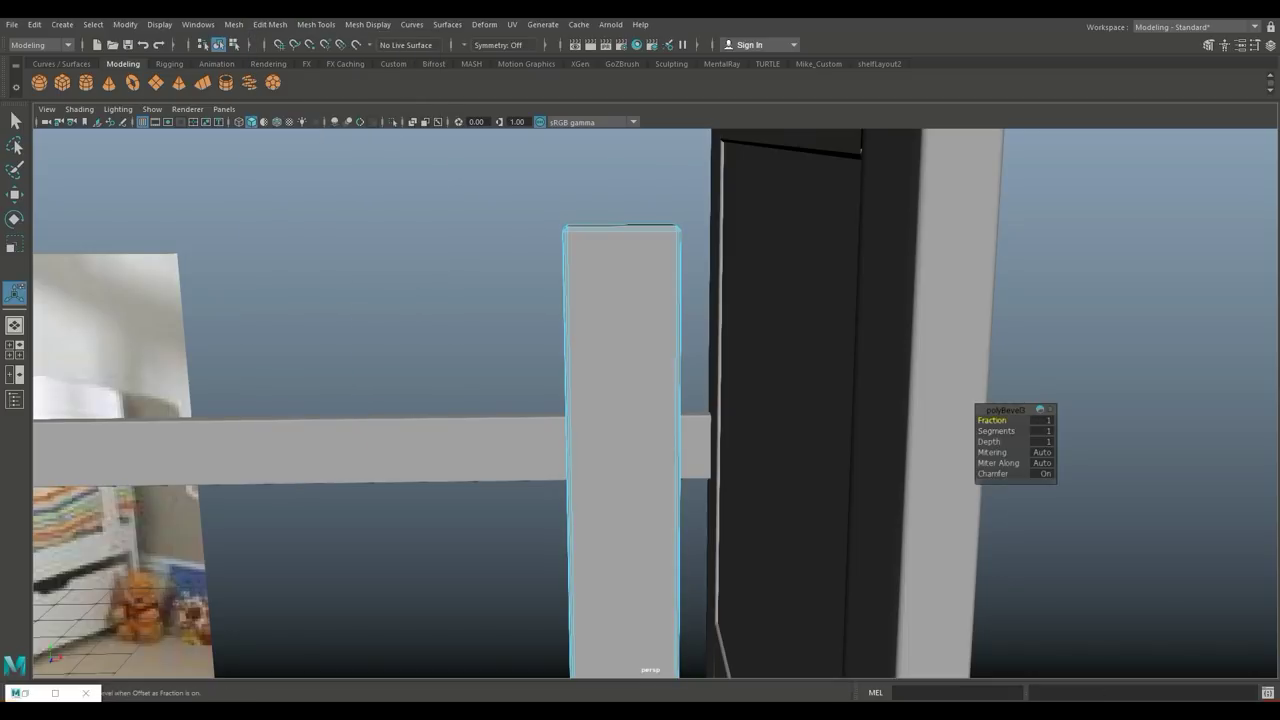
{"action": "type", "text": "3"}
{"action": "key", "text": "Return"}
Bevel the post's vertical corner edges with Ctrl+B, set to 3 segments.
{"action": "mouse_move", "coordinate": [640, 400]}
{"action": "left_mouse_down", "text": "alt"}
{"action": "mouse_move", "coordinate": [600, 400]}
{"action": "mouse_move", "coordinate": [540, 450]}
{"action": "left_mouse_up", "text": "alt"}
{"action": "scroll", "coordinate": [655, 403], "scroll_direction": "up", "scroll_amount": 3}
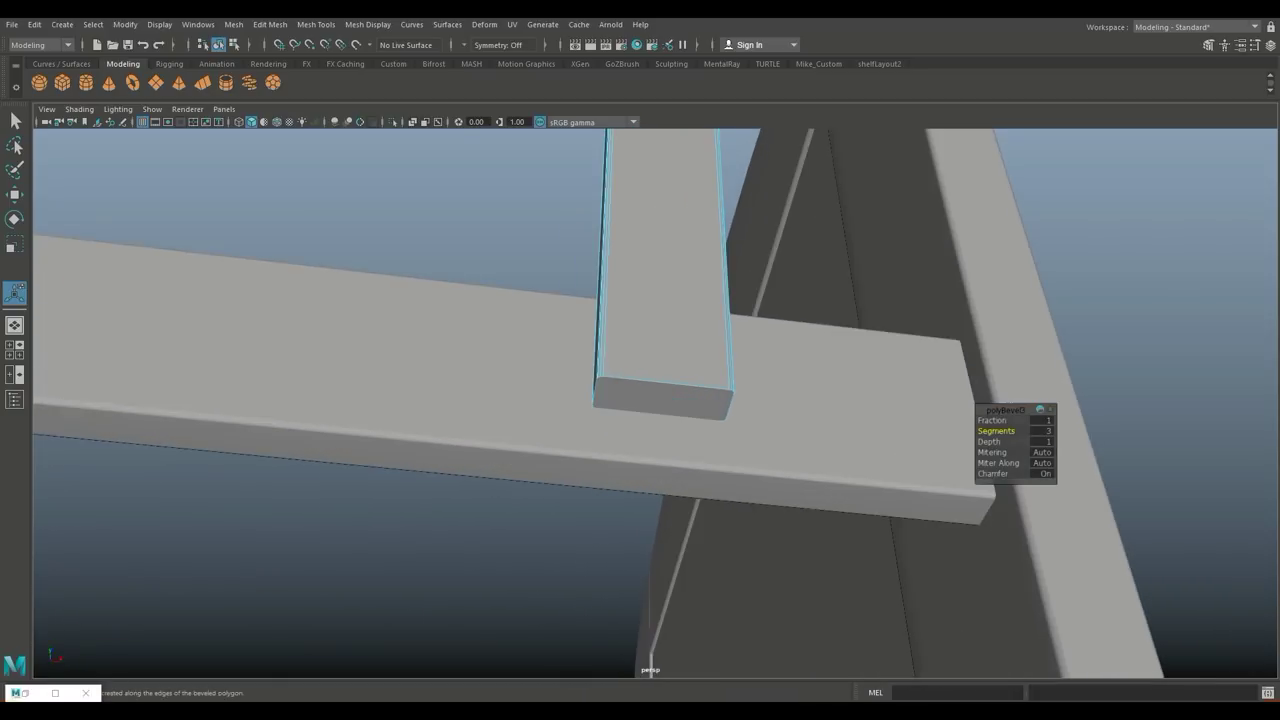
{"action": "left_click", "coordinate": [662, 383]}
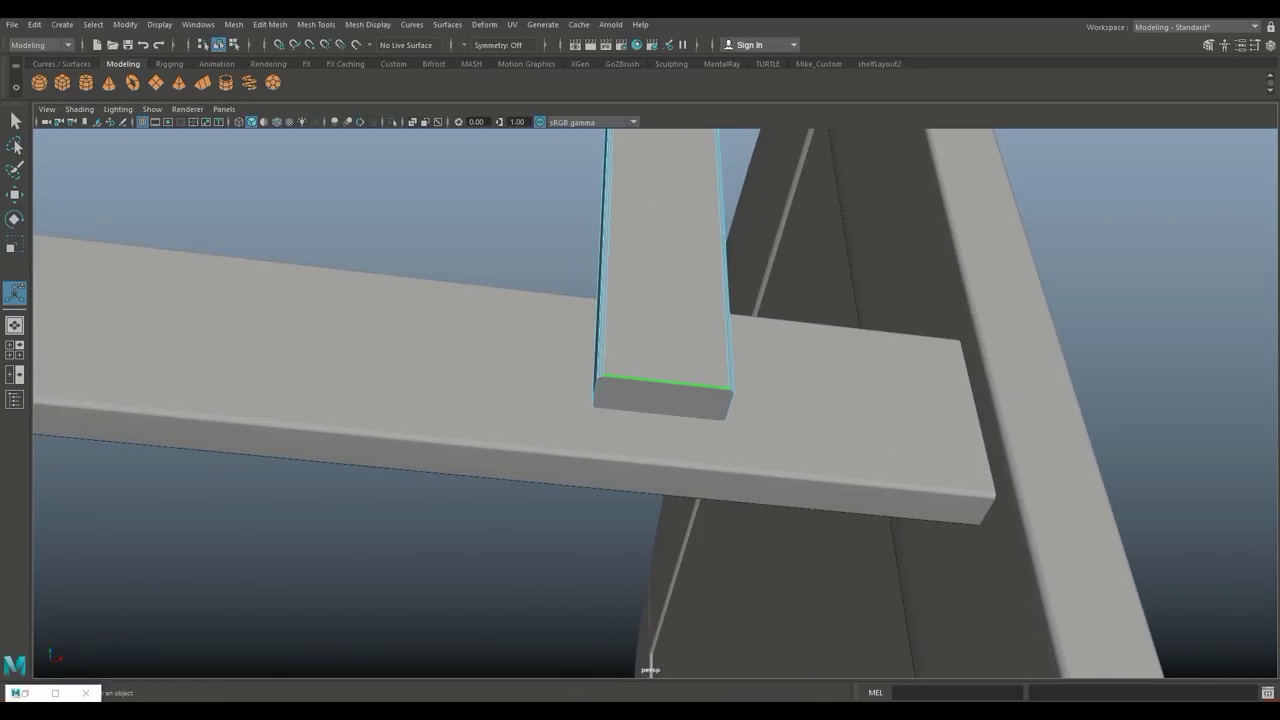
{"action": "left_click_drag", "start_coordinate": [533, 343], "coordinate": [642, 398]}
{"action": "key", "text": "ctrl+b"}
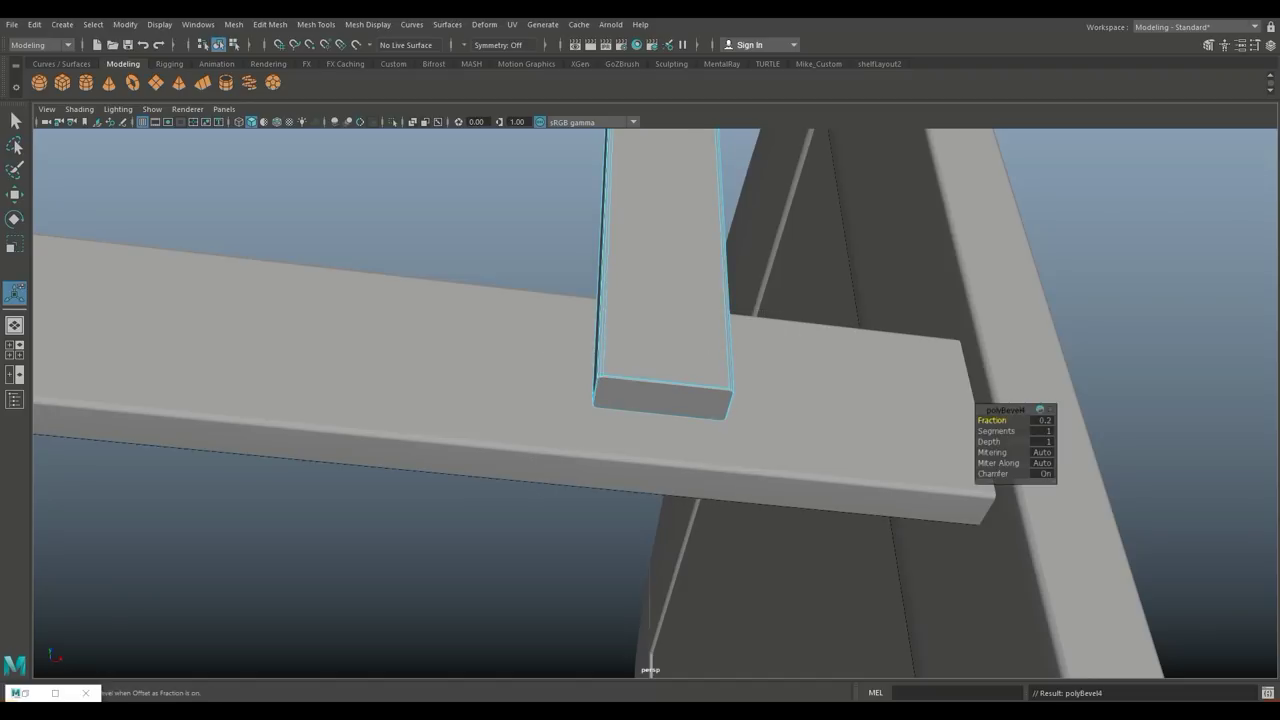
{"action": "key", "text": "Down"}
{"action": "type", "text": "23"}
{"action": "mouse_move", "coordinate": [700, 400]}
{"action": "left_mouse_down", "text": "alt"}
{"action": "mouse_move", "coordinate": [600, 420]}
{"action": "mouse_move", "coordinate": [600, 405]}
{"action": "mouse_move", "coordinate": [500, 414]}
{"action": "left_mouse_up", "text": "alt"}
{"action": "right_click_drag", "start_coordinate": [750, 315], "coordinate": [815, 310]}
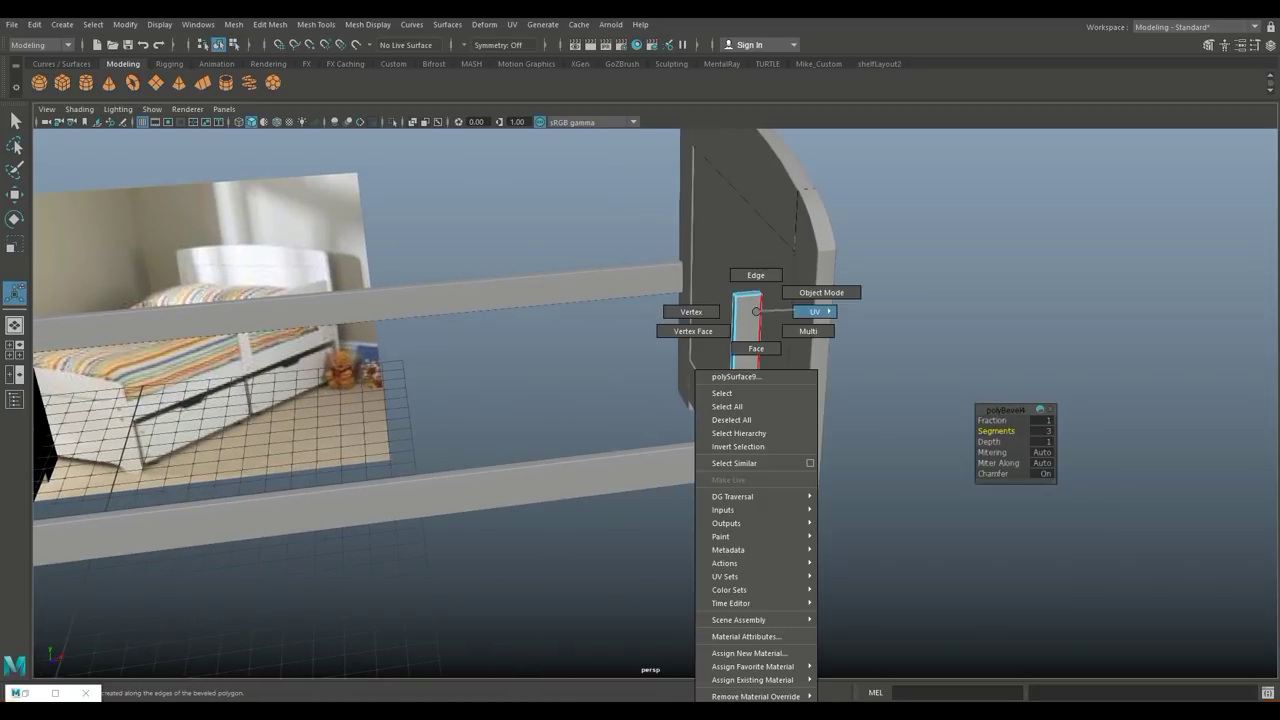
Duplicate the bevelled post and slide the copy to midway along the side rails.
{"action": "key", "text": "F8"}
{"action": "key", "text": "ctrl+d"}
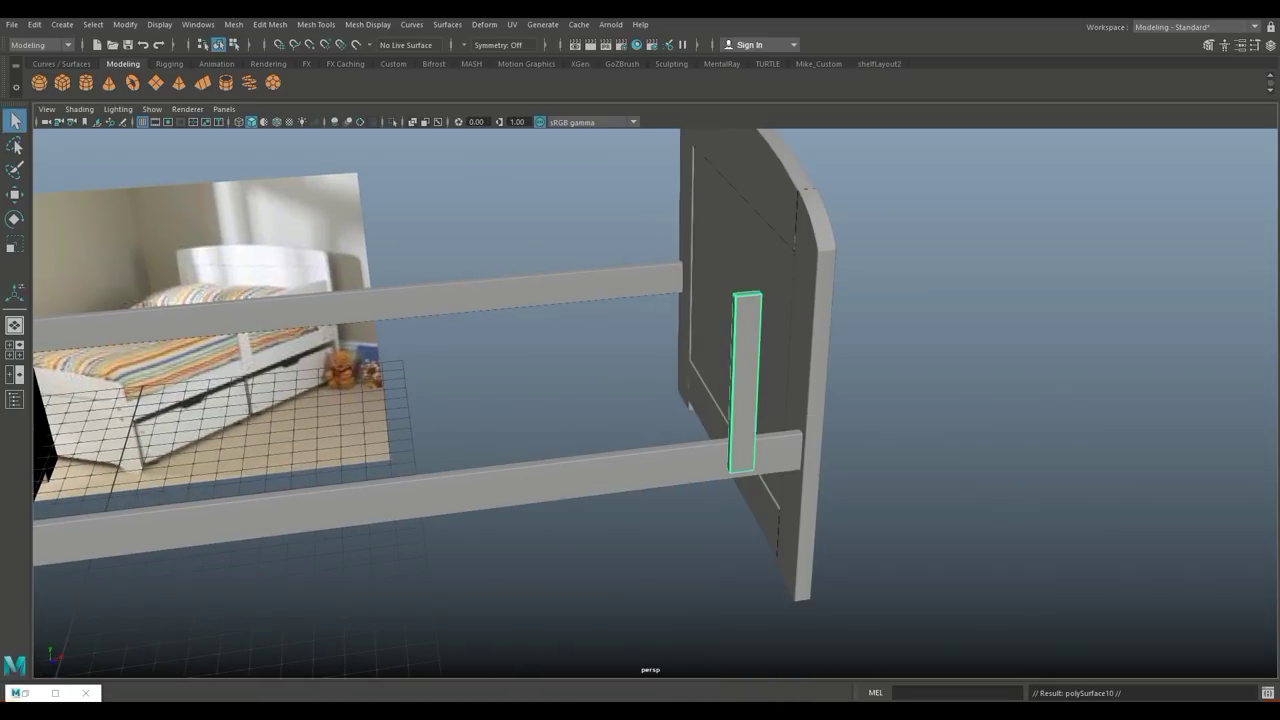
{"action": "key", "text": "w"}
{"action": "left_click_drag", "start_coordinate": [800, 275], "coordinate": [508, 300]}
{"action": "mouse_move", "coordinate": [640, 400]}
{"action": "left_mouse_down", "text": "alt"}
{"action": "mouse_move", "coordinate": [540, 385]}
{"action": "mouse_move", "coordinate": [505, 405]}
{"action": "left_mouse_up", "text": "alt"}
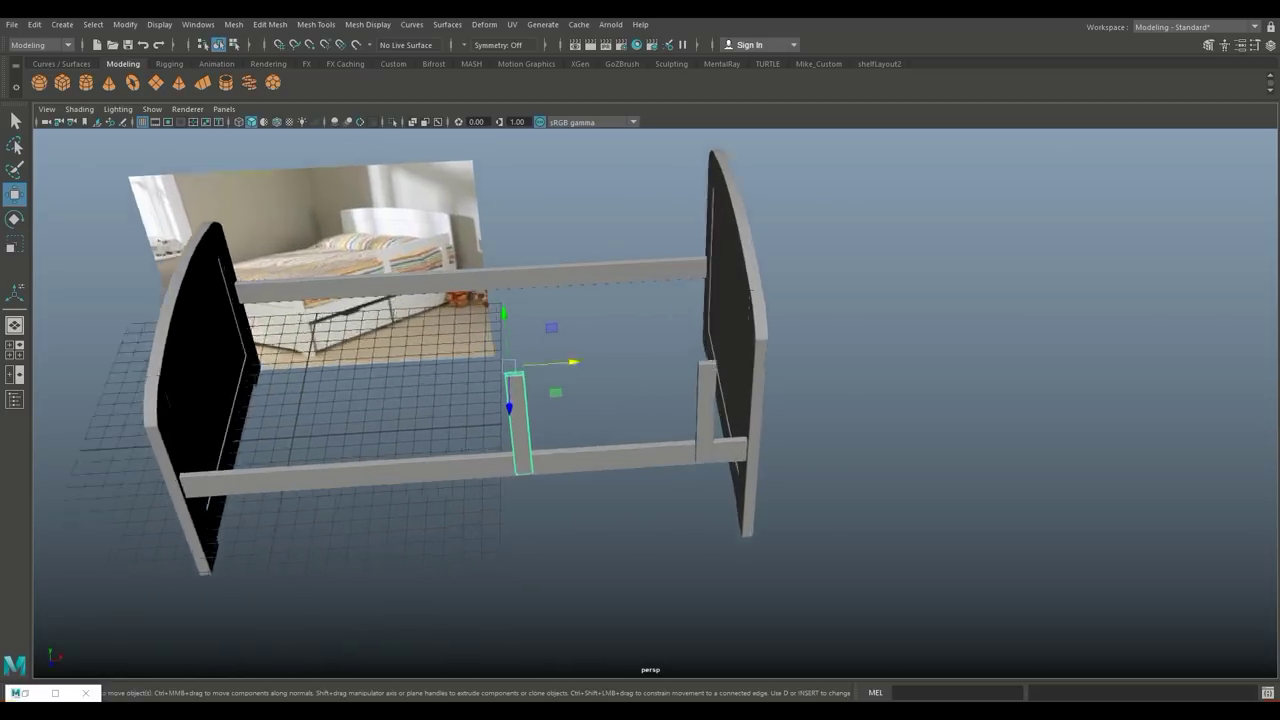
Compare the middle post against the bed reference photo, then duplicate it again.
{"action": "scroll", "coordinate": [640, 400], "scroll_direction": "up", "scroll_amount": 5}
{"action": "scroll", "coordinate": [640, 400], "scroll_direction": "up", "scroll_amount": 5}
{"action": "left_click_drag", "start_coordinate": [640, 400], "coordinate": [560, 390], "text": "alt"}
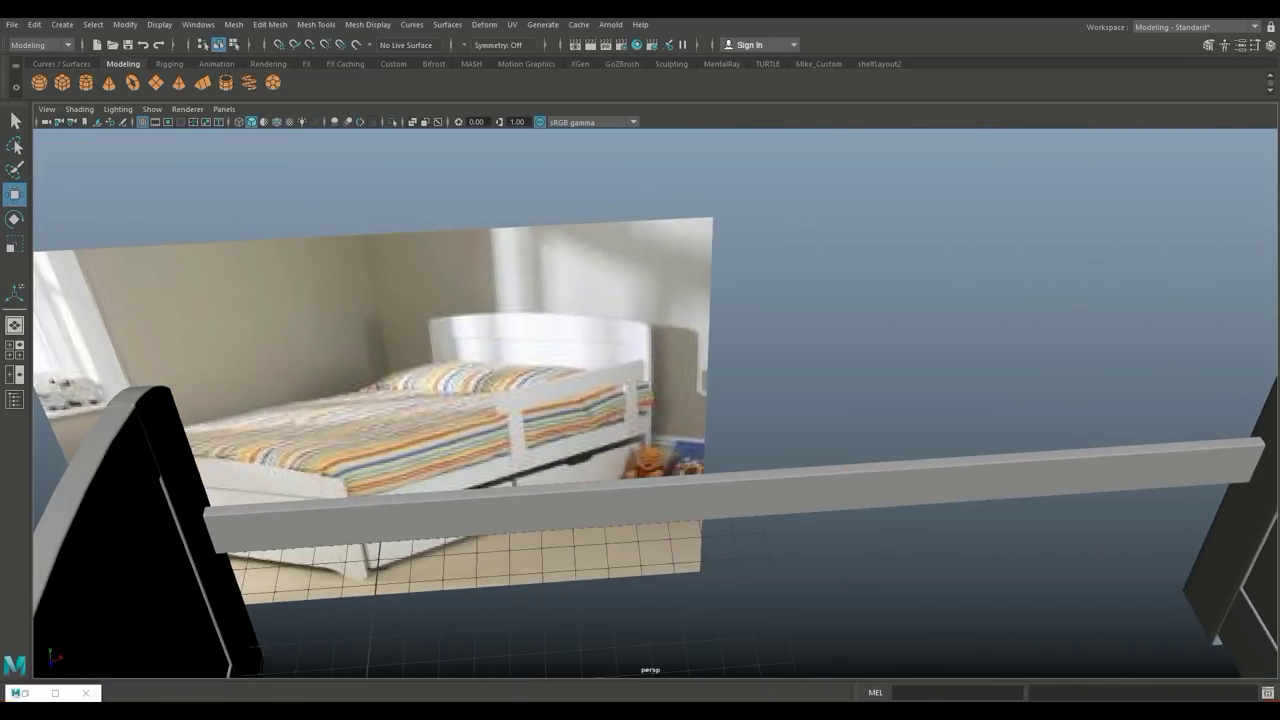
{"action": "scroll", "coordinate": [640, 400], "scroll_direction": "up", "scroll_amount": 2}
{"action": "scroll", "coordinate": [640, 400], "scroll_direction": "up", "scroll_amount": 4}
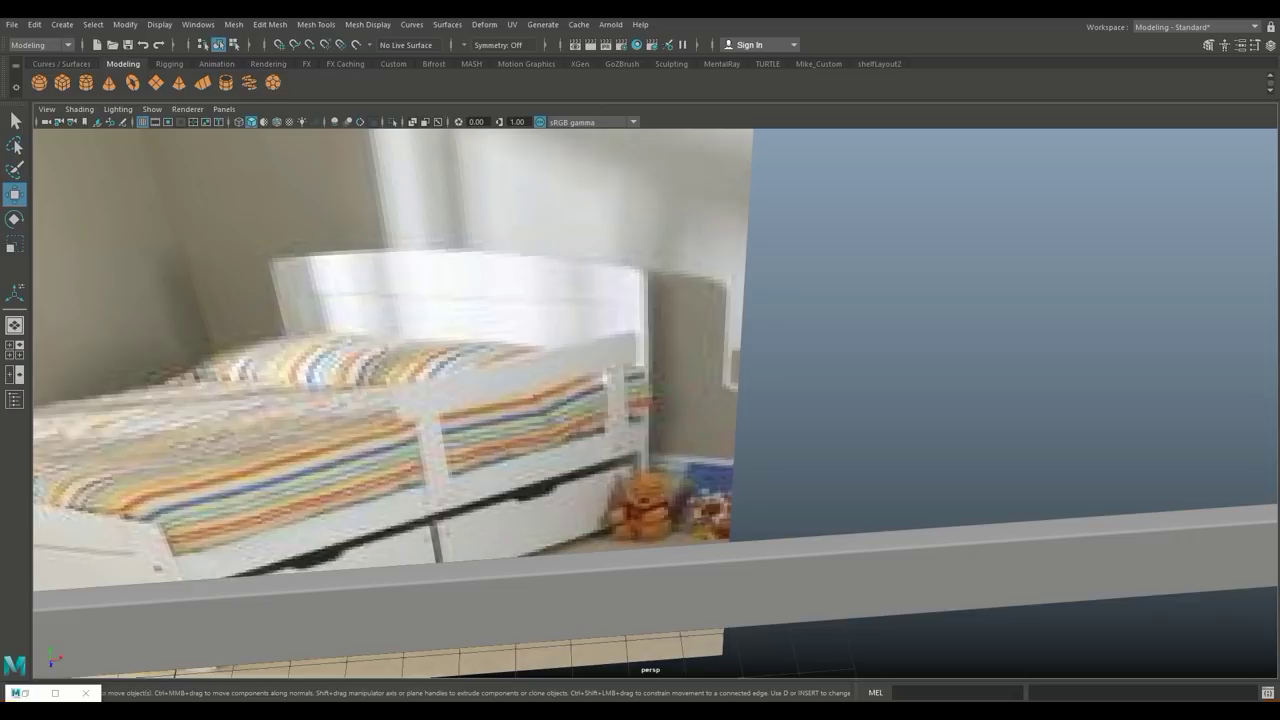
{"action": "scroll", "coordinate": [640, 400], "scroll_direction": "down", "scroll_amount": 3}
{"action": "scroll", "coordinate": [640, 400], "scroll_direction": "down", "scroll_amount": 4}
{"action": "scroll", "coordinate": [640, 400], "scroll_direction": "down", "scroll_amount": 4}
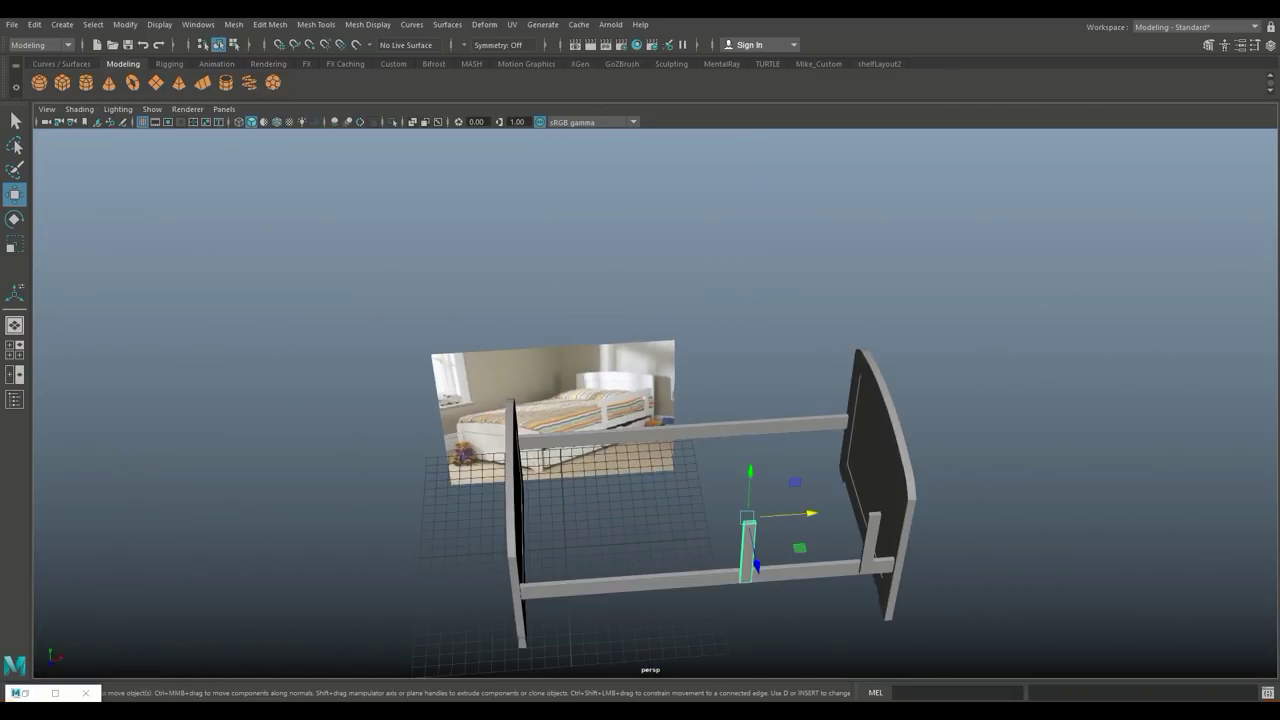
{"action": "mouse_move", "coordinate": [640, 400]}
{"action": "left_mouse_down", "text": "alt"}
{"action": "mouse_move", "coordinate": [555, 378]}
{"action": "mouse_move", "coordinate": [620, 400]}
{"action": "mouse_move", "coordinate": [600, 370]}
{"action": "left_mouse_up", "text": "alt"}
{"action": "scroll", "coordinate": [640, 400], "scroll_direction": "up", "scroll_amount": 4}
{"action": "scroll", "coordinate": [640, 400], "scroll_direction": "up", "scroll_amount": 3}
{"action": "scroll", "coordinate": [640, 400], "scroll_direction": "up", "scroll_amount": 2}
{"action": "key", "text": "ctrl+d"}
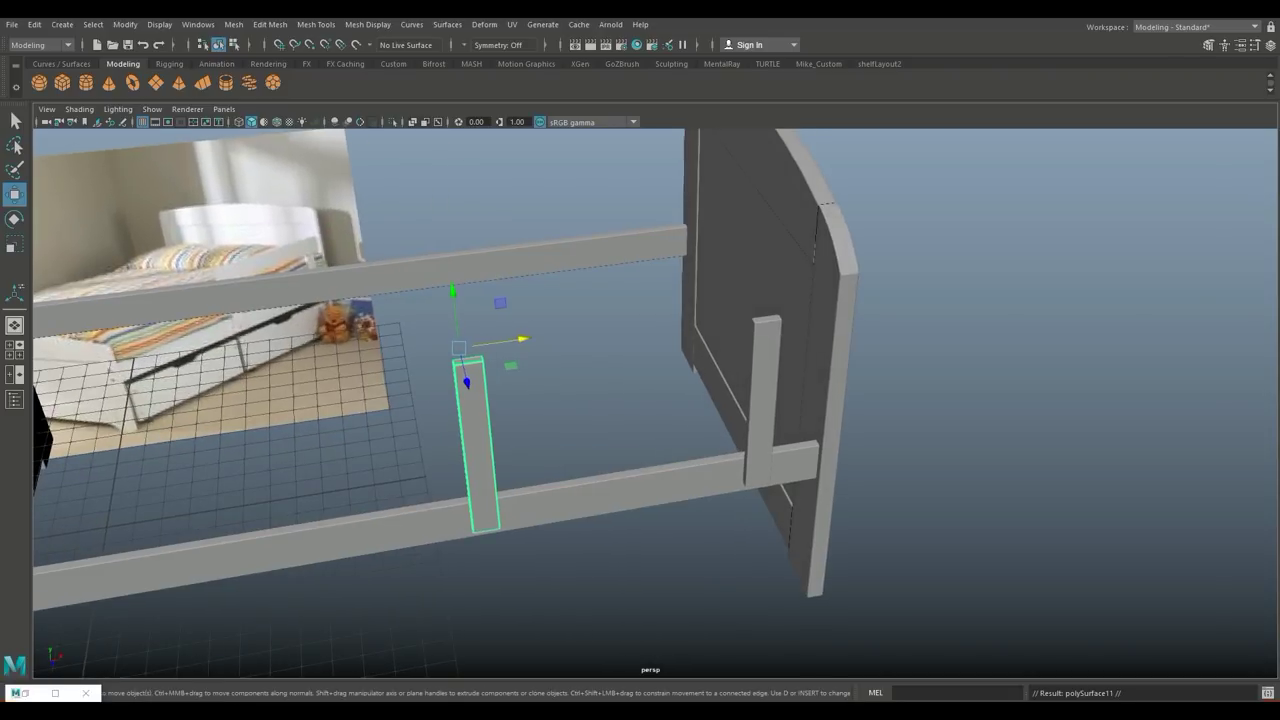
{"action": "key", "text": "e"}
Rotate the post copy -90° so it lies horizontal, and centre its pivot.
{"action": "left_click_drag", "start_coordinate": [520, 345], "coordinate": [470, 410]}
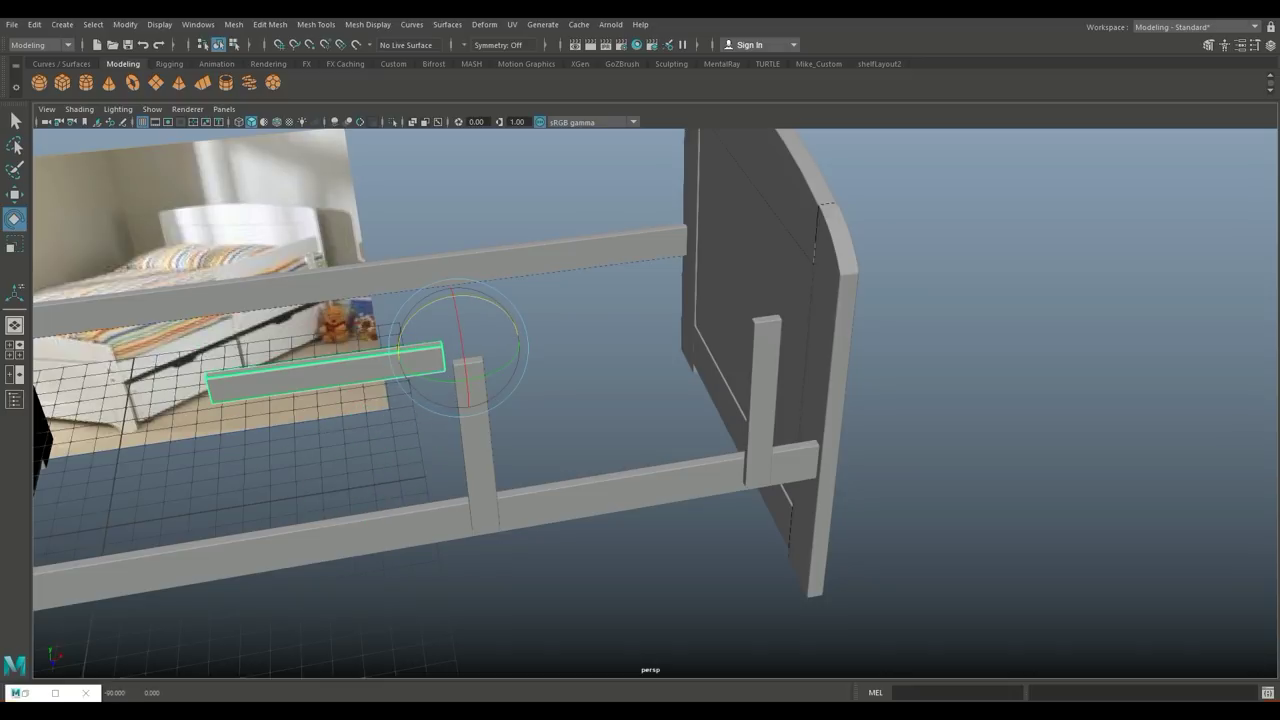
{"action": "left_click", "coordinate": [125, 24]}
{"action": "mouse_move", "coordinate": [172, 98]}
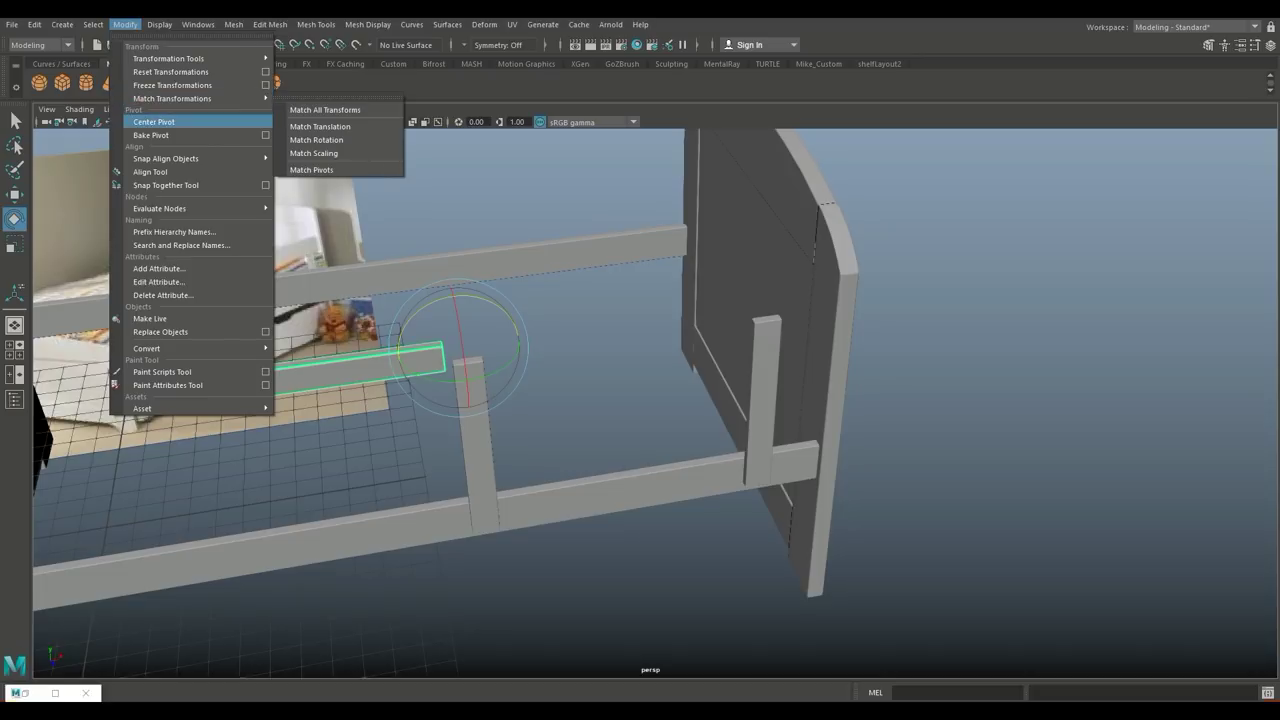
{"action": "left_click", "coordinate": [154, 121]}
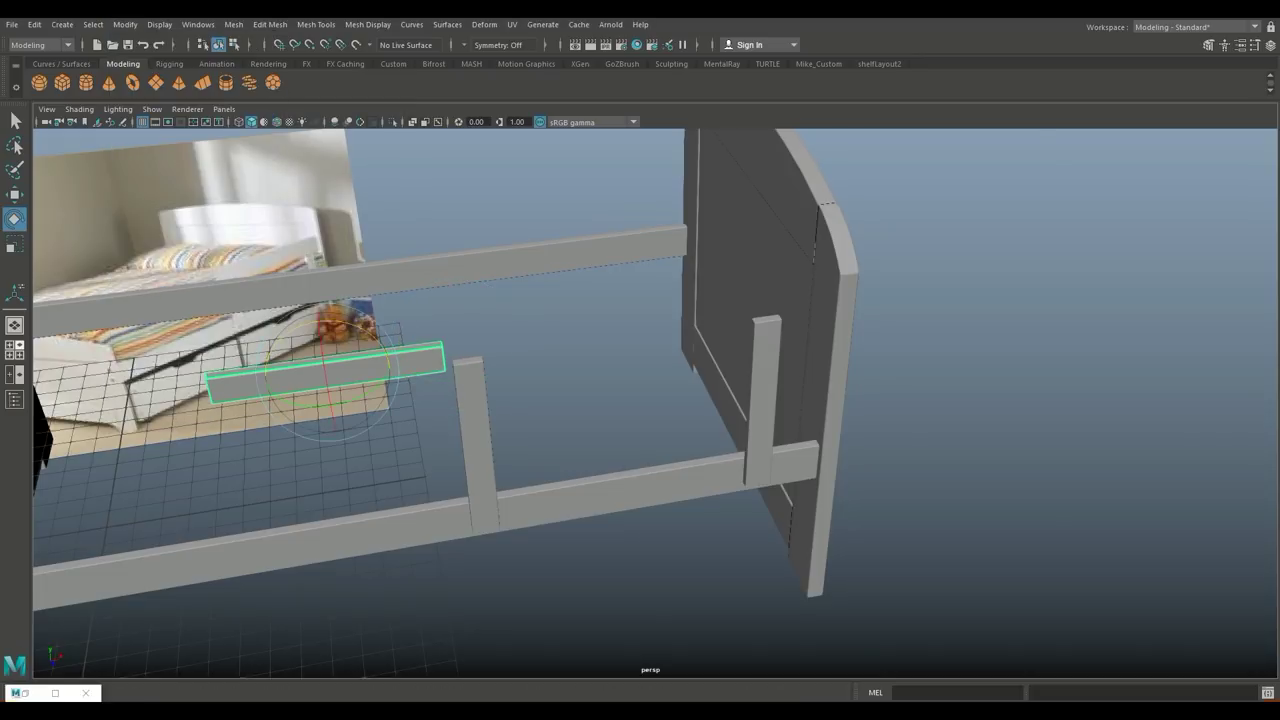
In front view, place the board above both posts and widen it along its length.
{"action": "key", "text": "space"}
{"action": "key", "text": "space"}
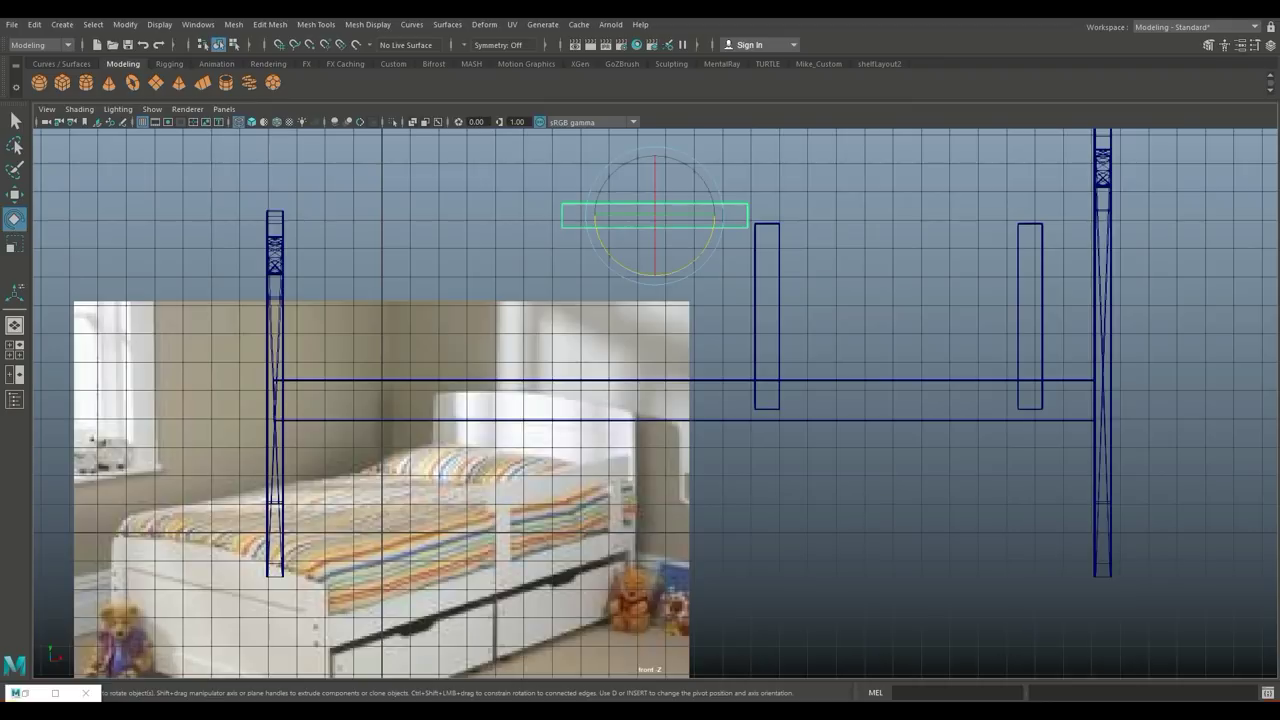
{"action": "key", "text": "w"}
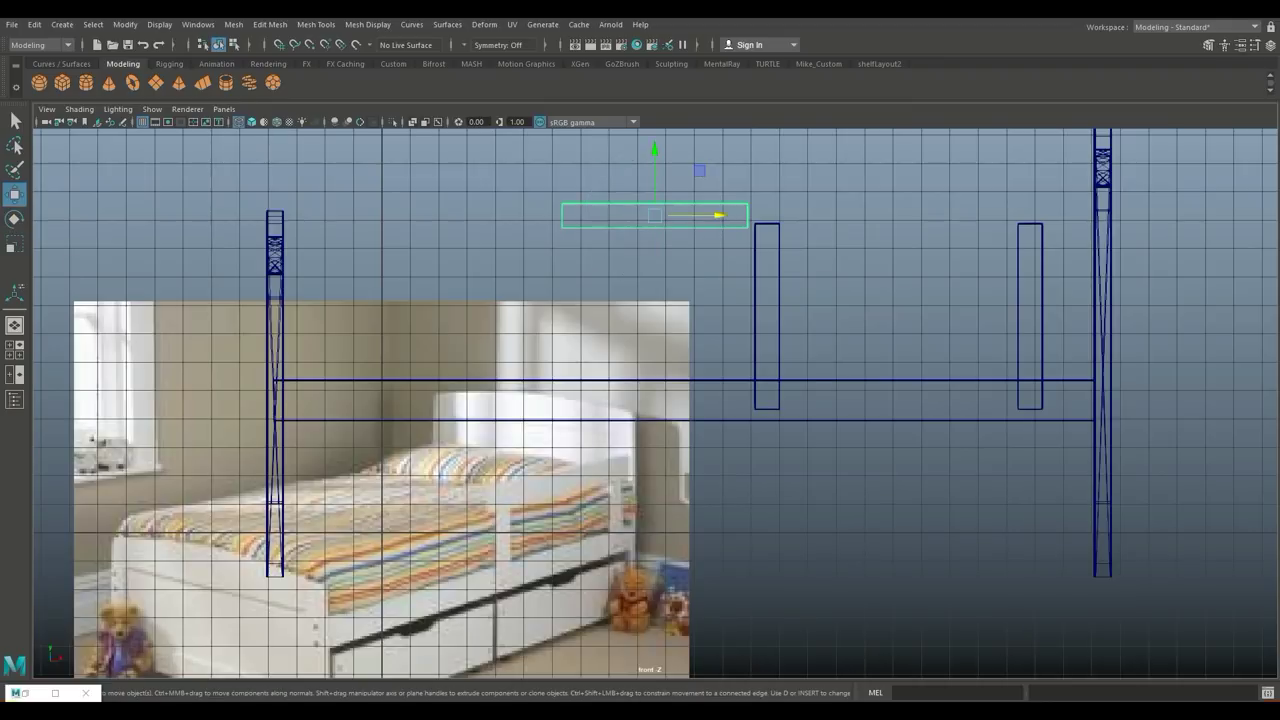
{"action": "left_click_drag", "start_coordinate": [654, 152], "coordinate": [654, 160]}
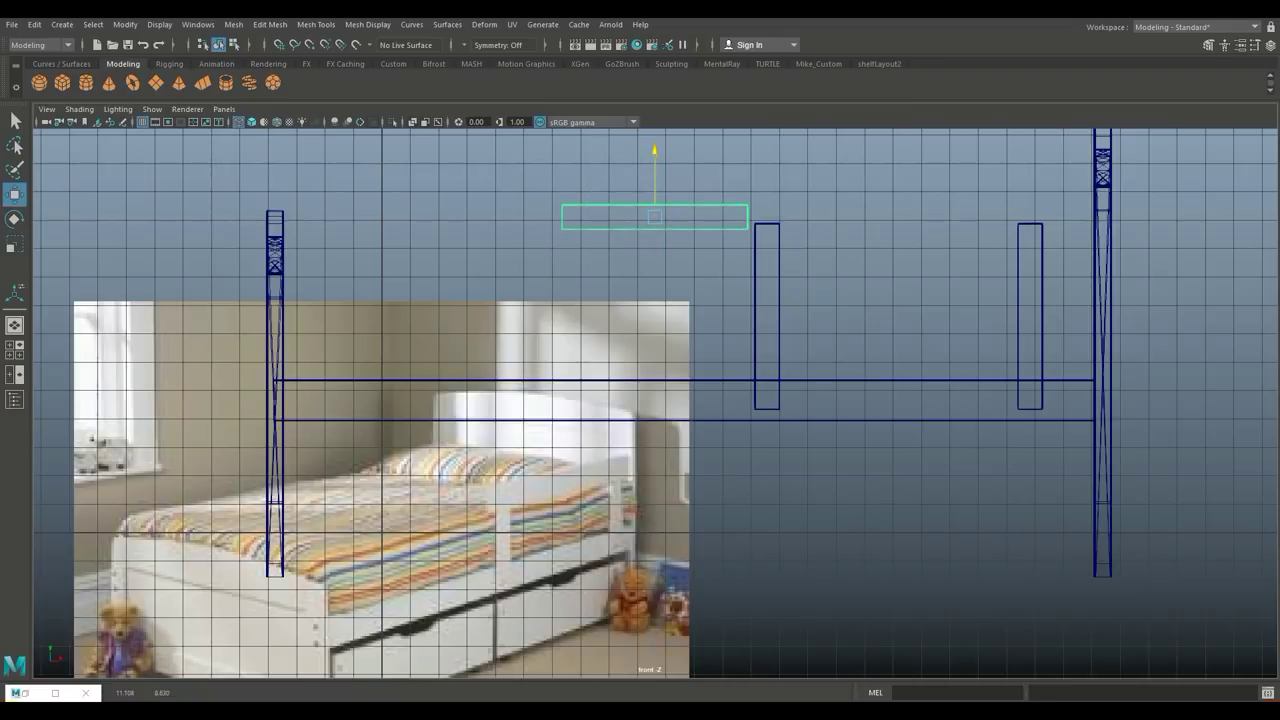
{"action": "left_click_drag", "start_coordinate": [716, 223], "coordinate": [963, 223]}
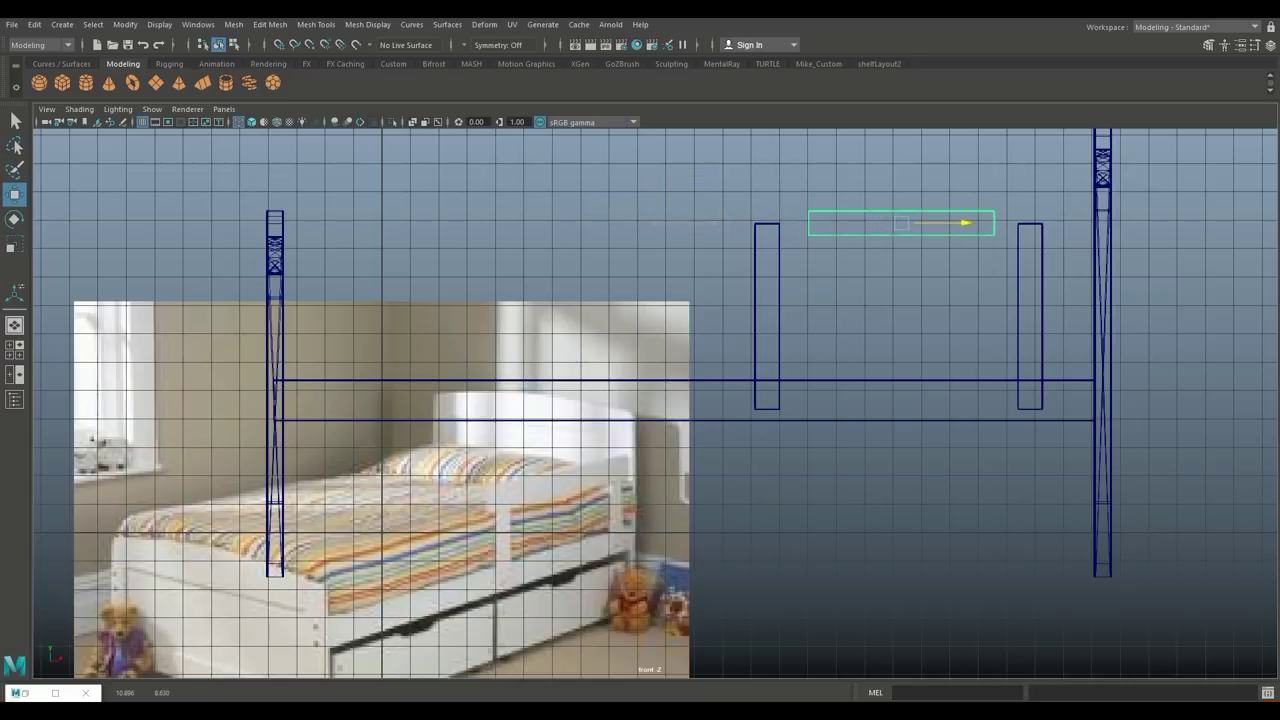
{"action": "key", "text": "r"}
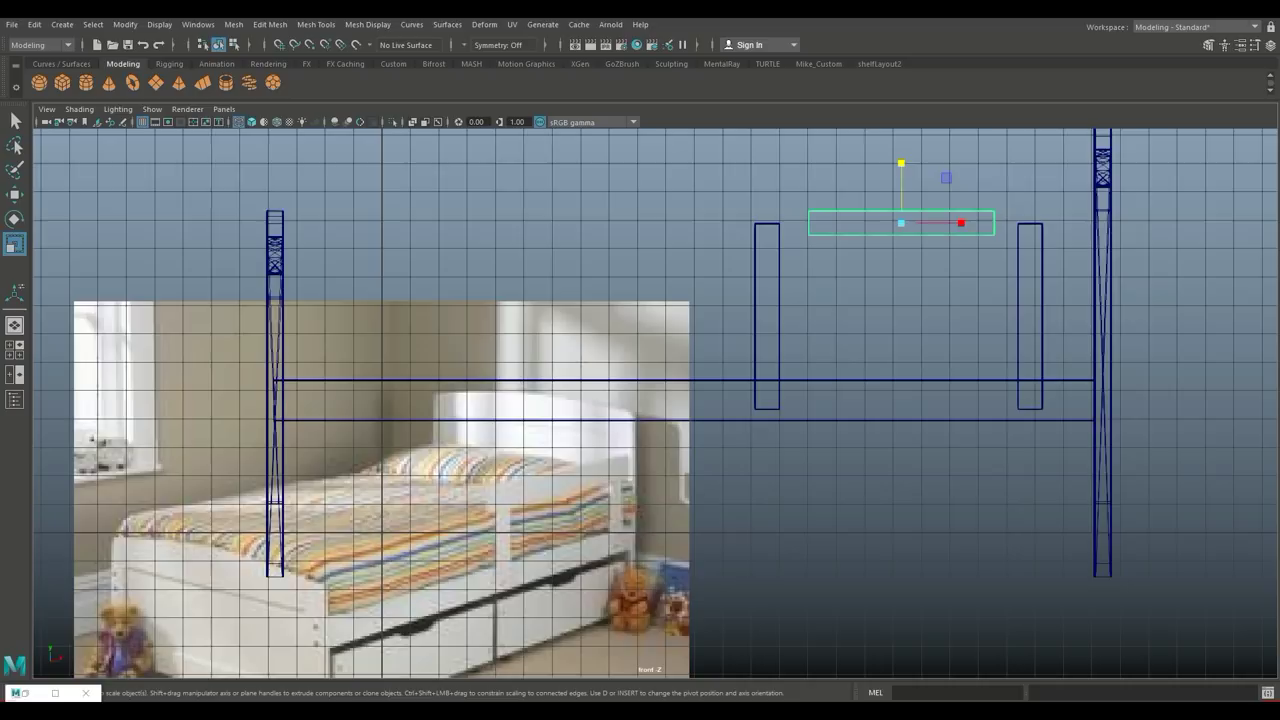
{"action": "left_click_drag", "start_coordinate": [961, 223], "coordinate": [1033, 223]}
Extend the board's end edges past each post and lower its bottom edge to thicken it.
{"action": "right_click_drag", "start_coordinate": [791, 211], "coordinate": [729, 211]}
{"action": "left_click", "coordinate": [746, 223]}
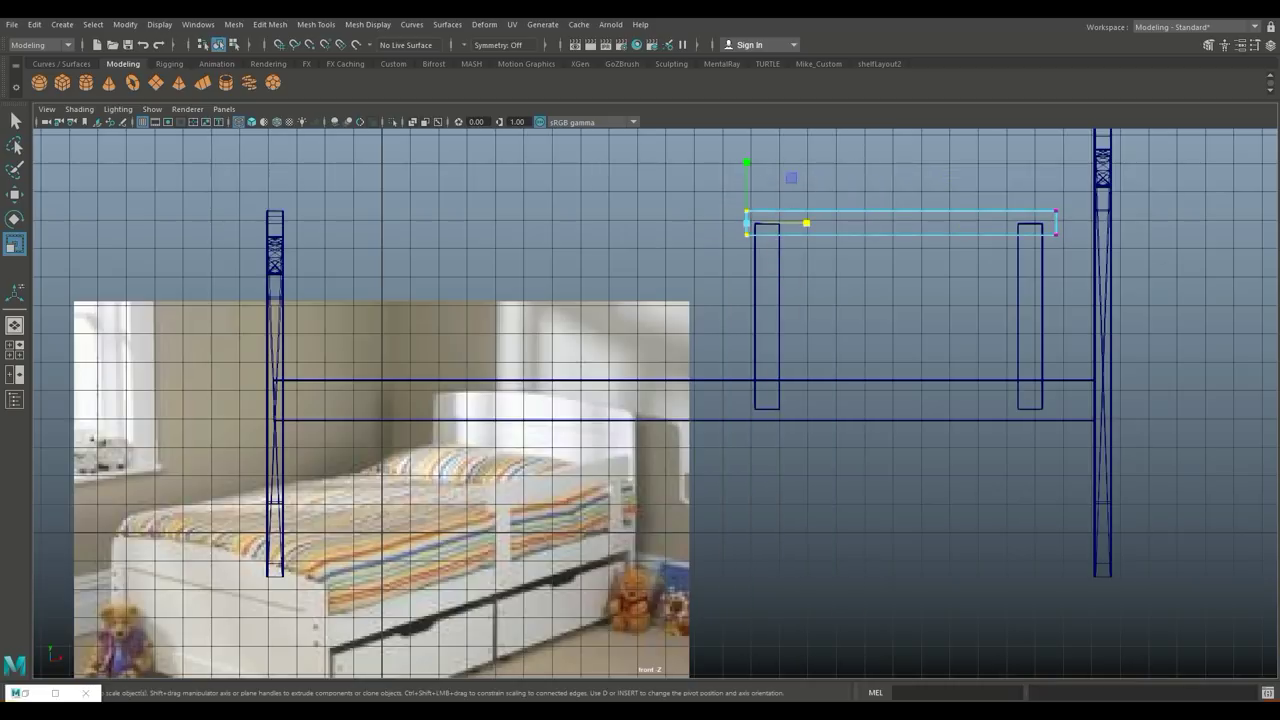
{"action": "key", "text": "w"}
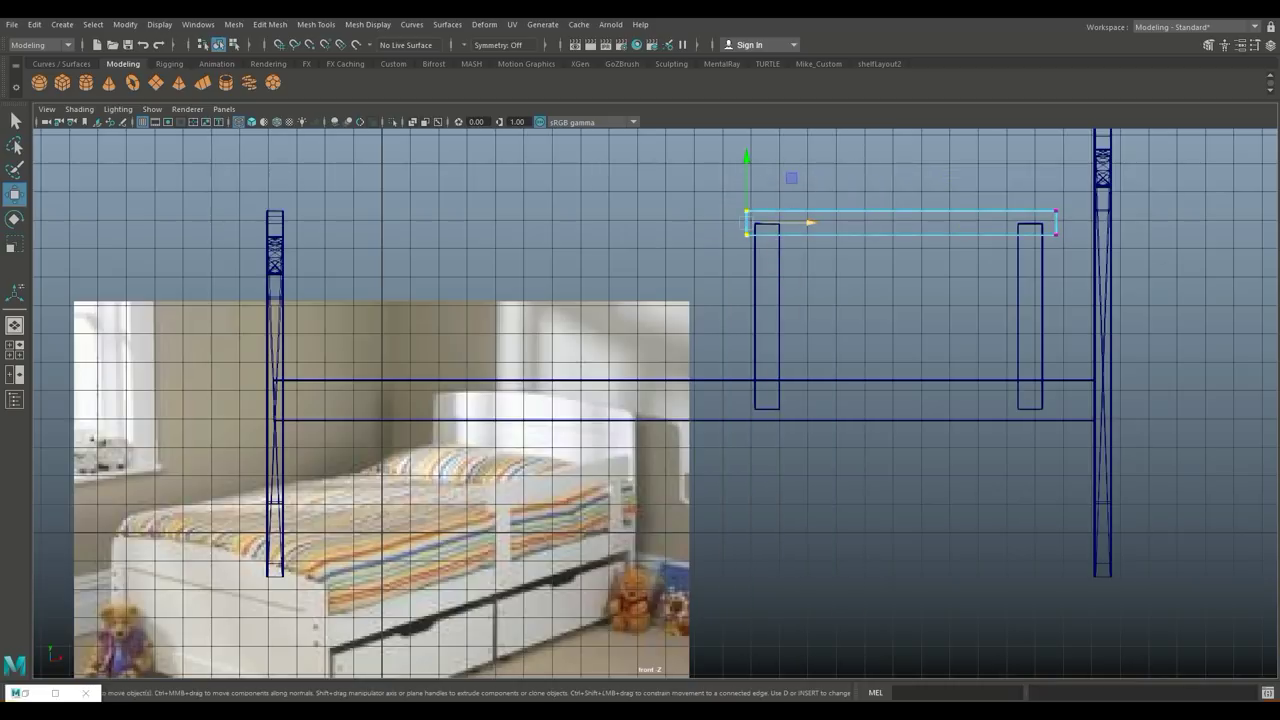
{"action": "left_click_drag", "start_coordinate": [808, 222], "coordinate": [786, 222]}
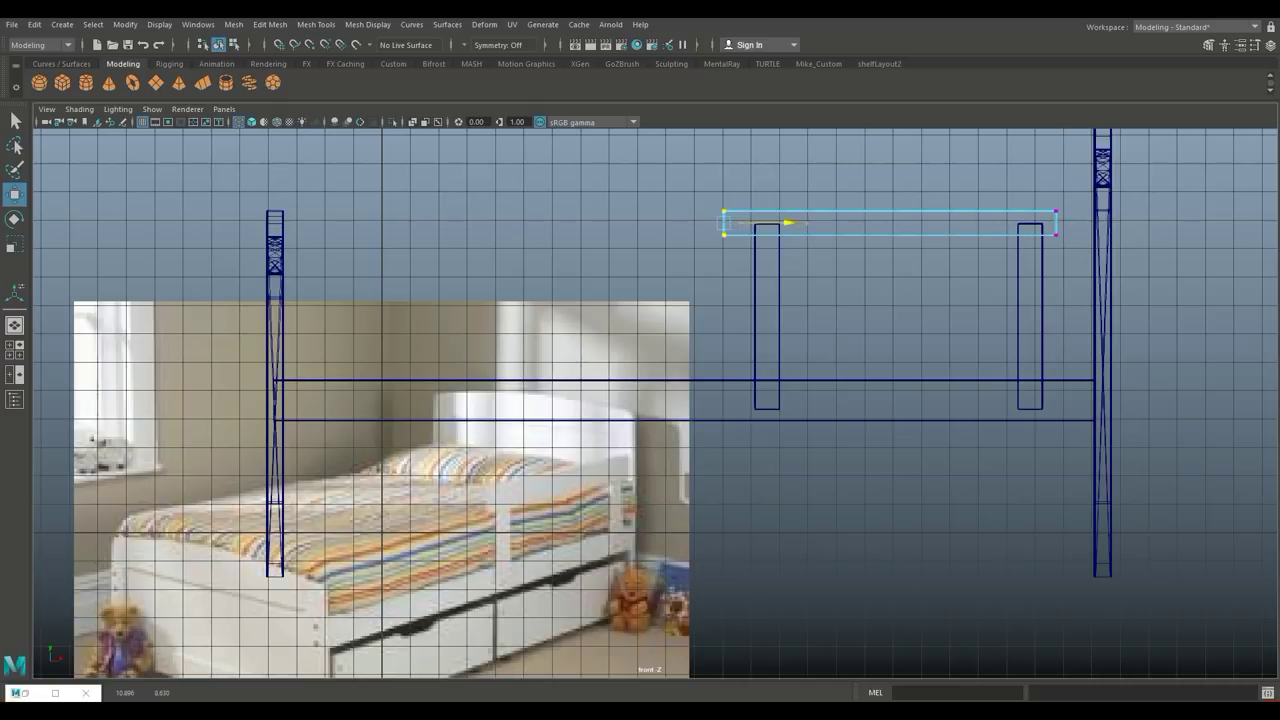
{"action": "left_click", "coordinate": [1055, 222]}
{"action": "left_click_drag", "start_coordinate": [1122, 222], "coordinate": [1138, 222]}
{"action": "left_click", "coordinate": [940, 235]}
{"action": "left_click_drag", "start_coordinate": [899, 195], "coordinate": [899, 207]}
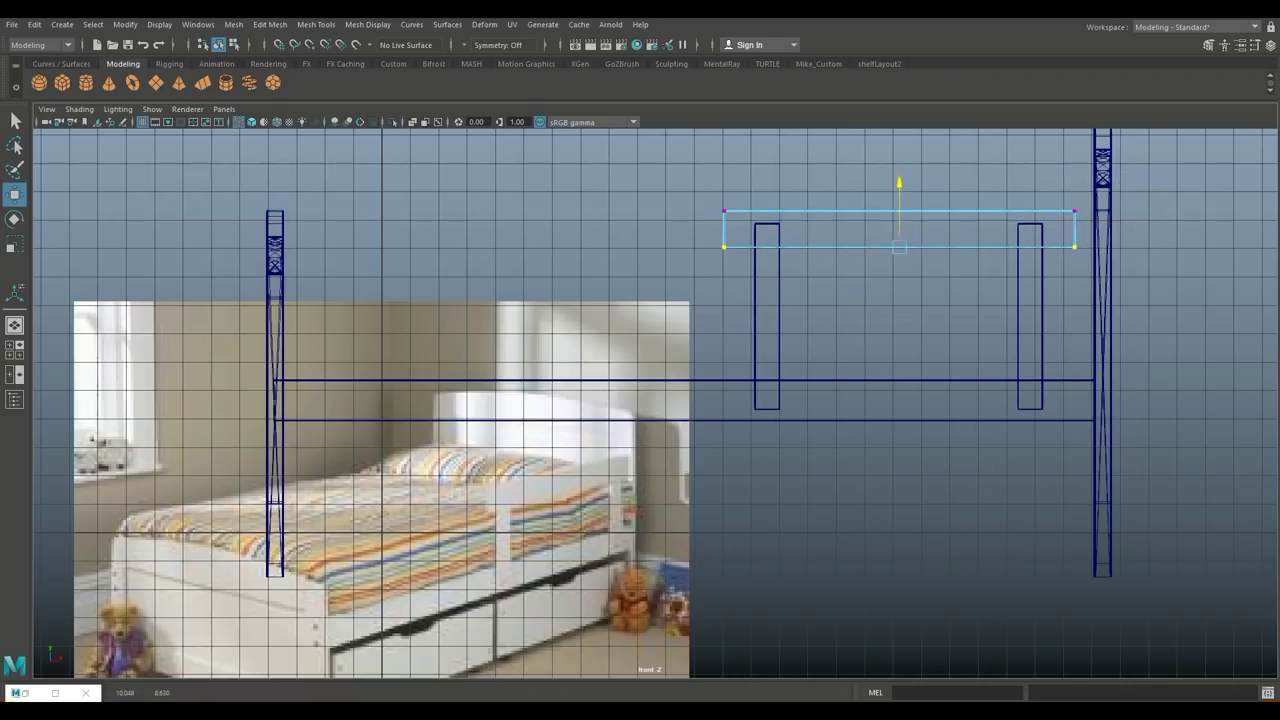
{"action": "left_click", "coordinate": [315, 24]}
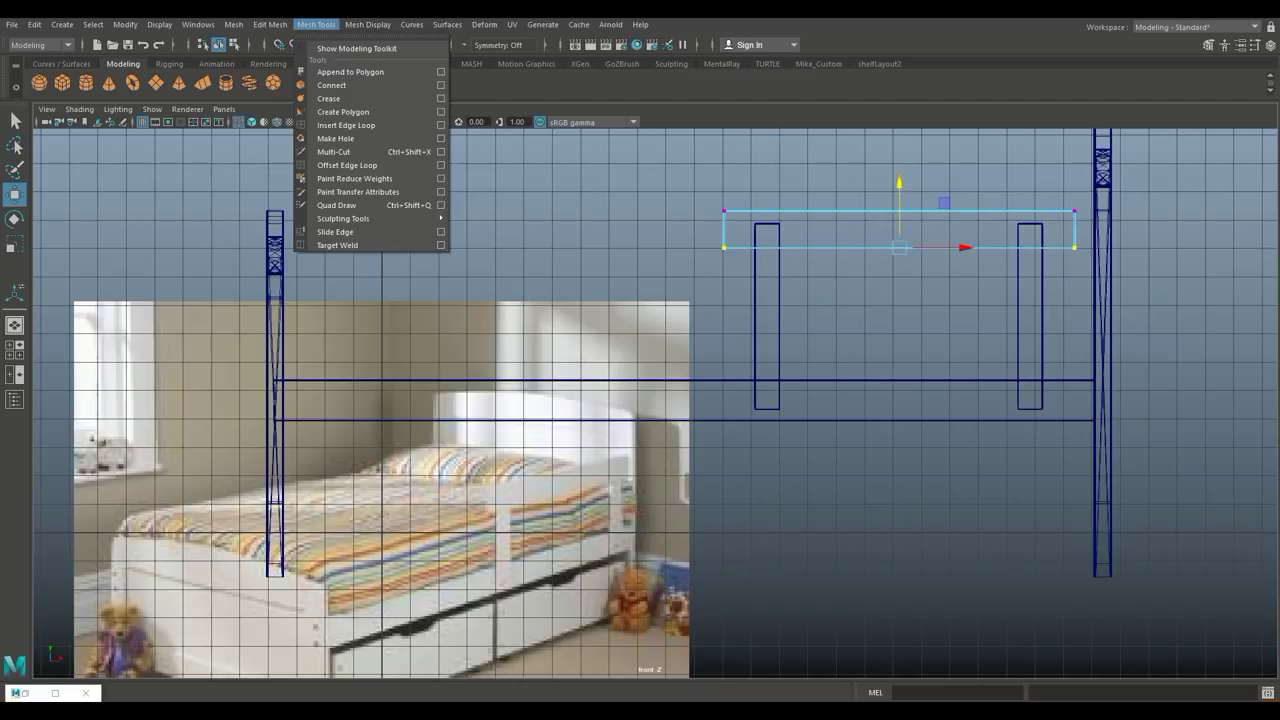
Insert a row of vertical edge loops along the top board.
{"action": "left_click", "coordinate": [346, 125]}
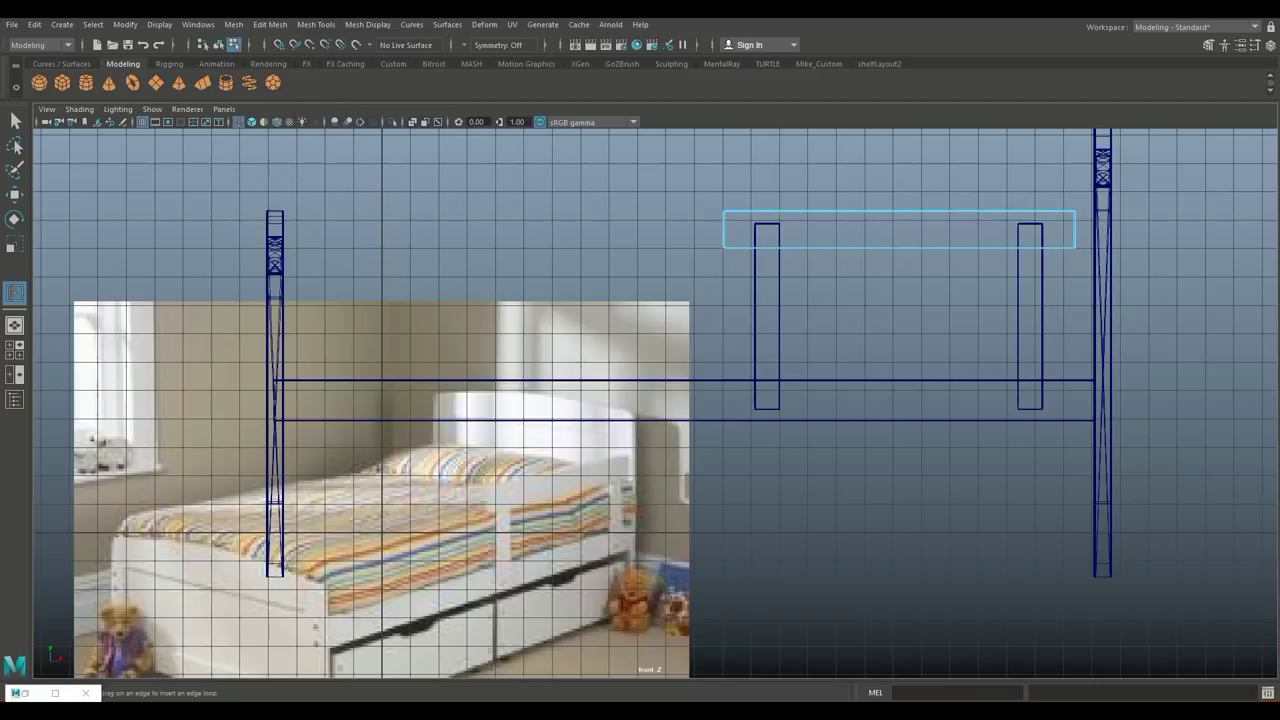
{"action": "left_click", "coordinate": [899, 212]}
{"action": "key", "text": "q"}
{"action": "middle_click_drag", "start_coordinate": [877, 219], "coordinate": [759, 301], "text": "alt"}
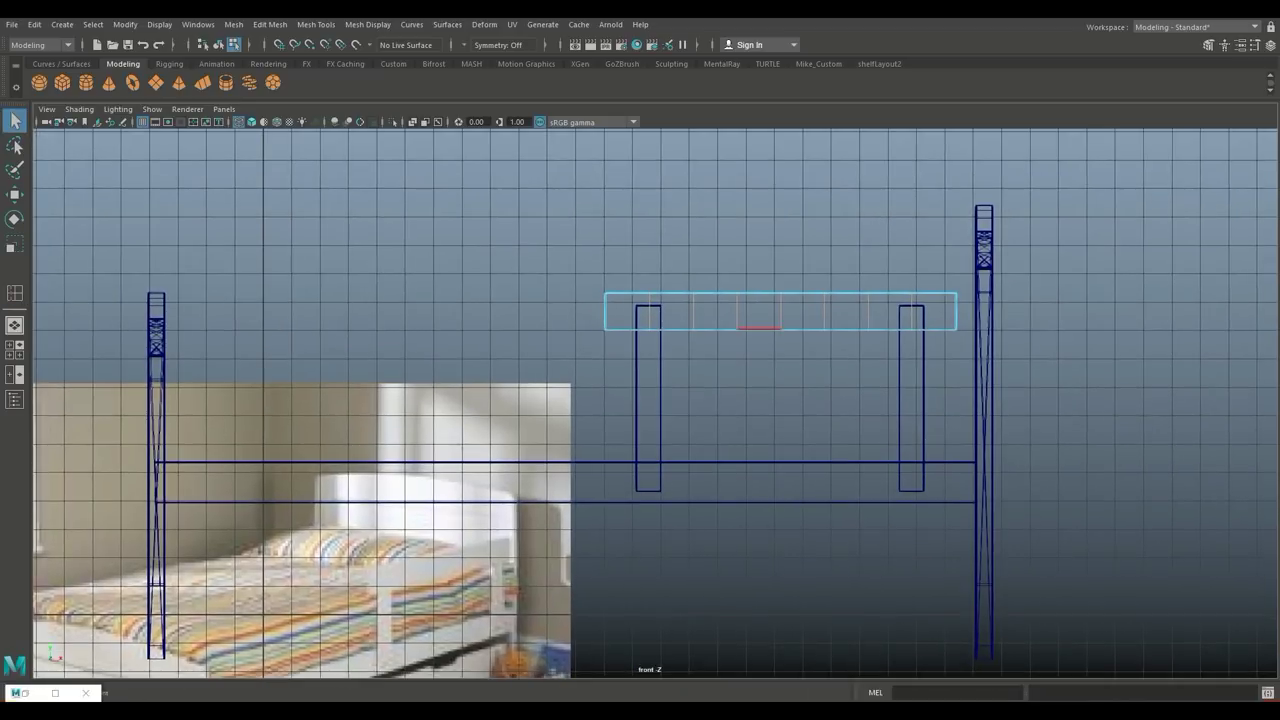
{"action": "right_click", "coordinate": [759, 301]}
{"action": "left_click", "coordinate": [694, 301]}
Raise the board's top vertices in stages so its upper edge bows into a gentle arch.
{"action": "left_click_drag", "start_coordinate": [770, 315], "coordinate": [925, 318]}
{"action": "key", "text": "w"}
{"action": "left_click_drag", "start_coordinate": [780, 245], "coordinate": [780, 242]}
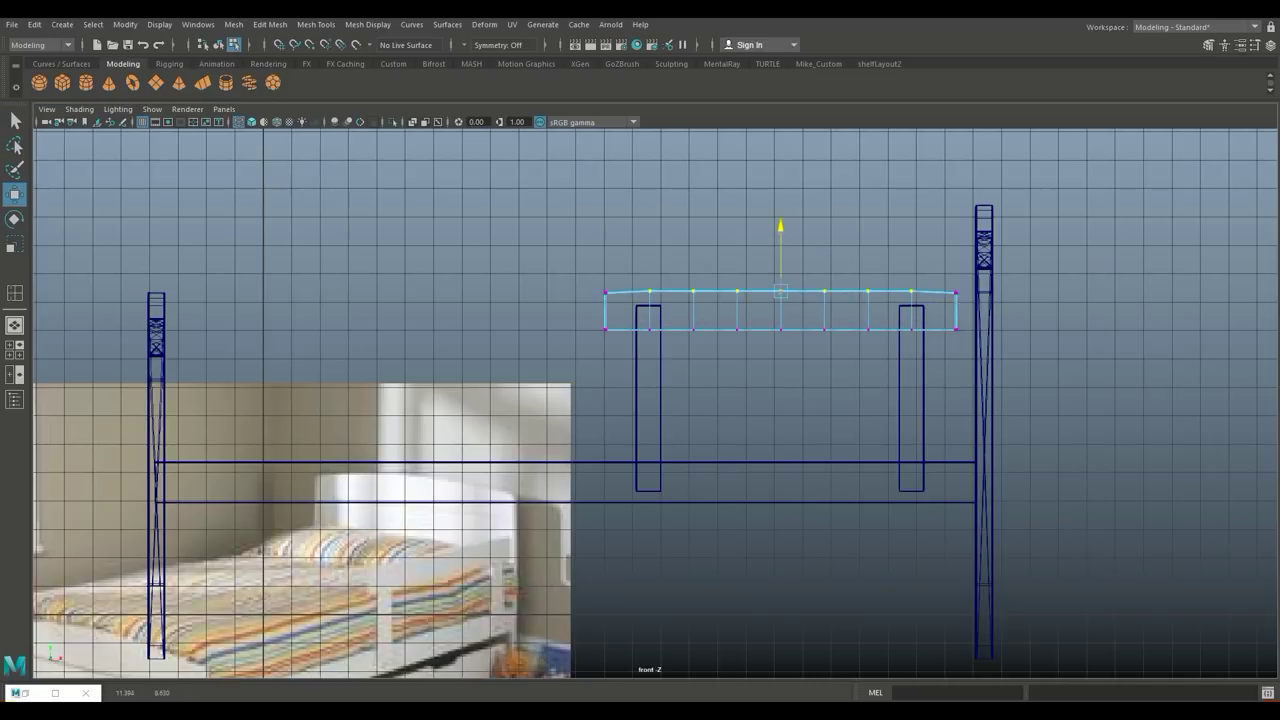
{"action": "left_click_drag", "start_coordinate": [670, 270], "coordinate": [825, 318]}
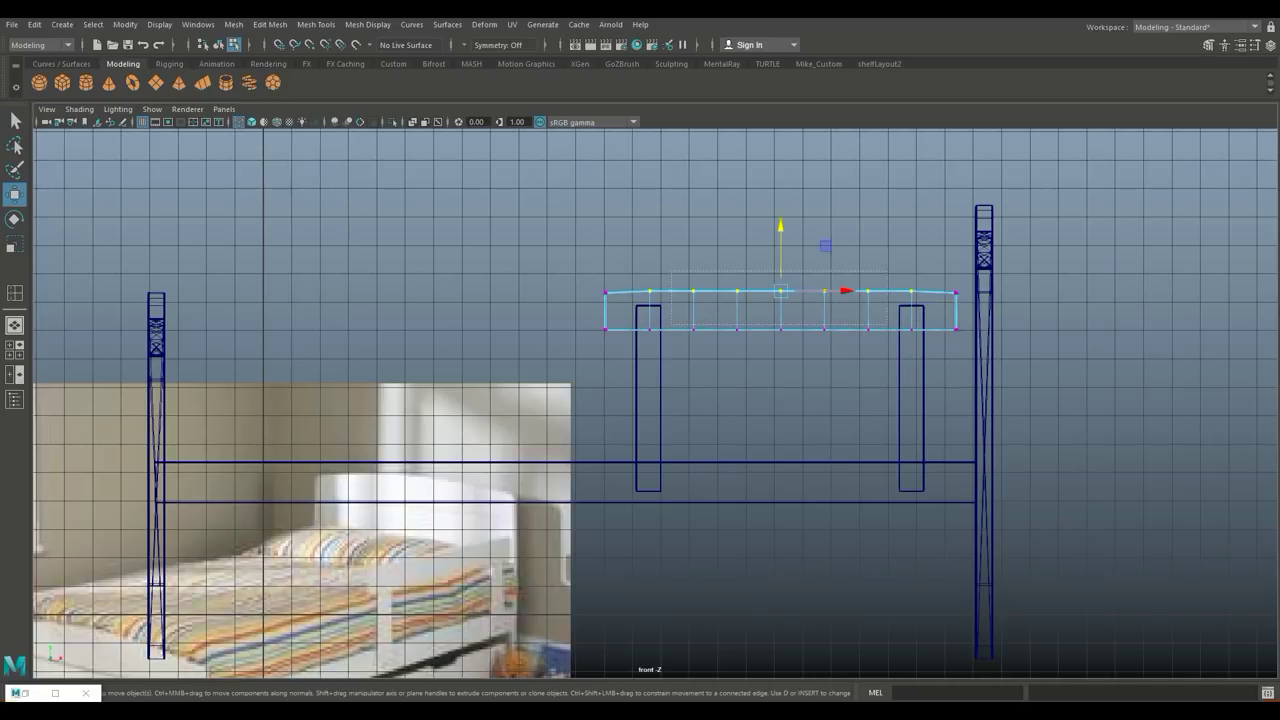
{"action": "left_click_drag", "start_coordinate": [780, 245], "coordinate": [780, 242]}
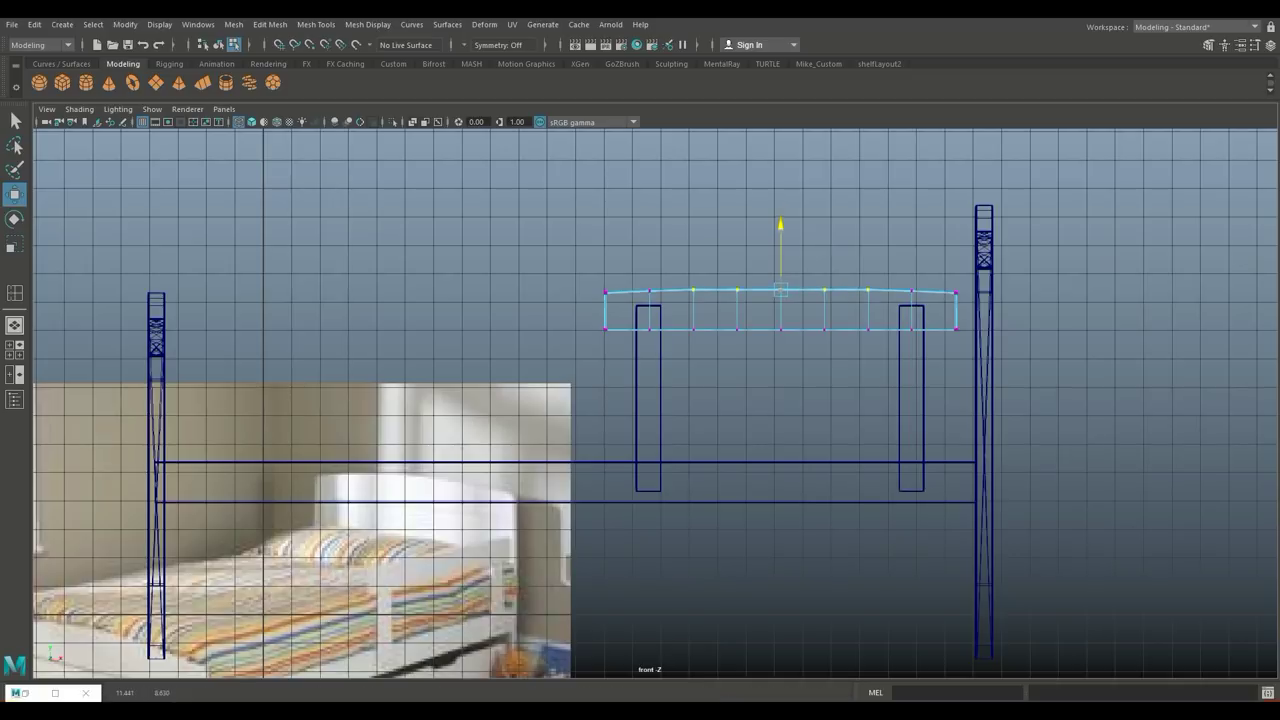
{"action": "left_click_drag", "start_coordinate": [708, 266], "coordinate": [828, 312]}
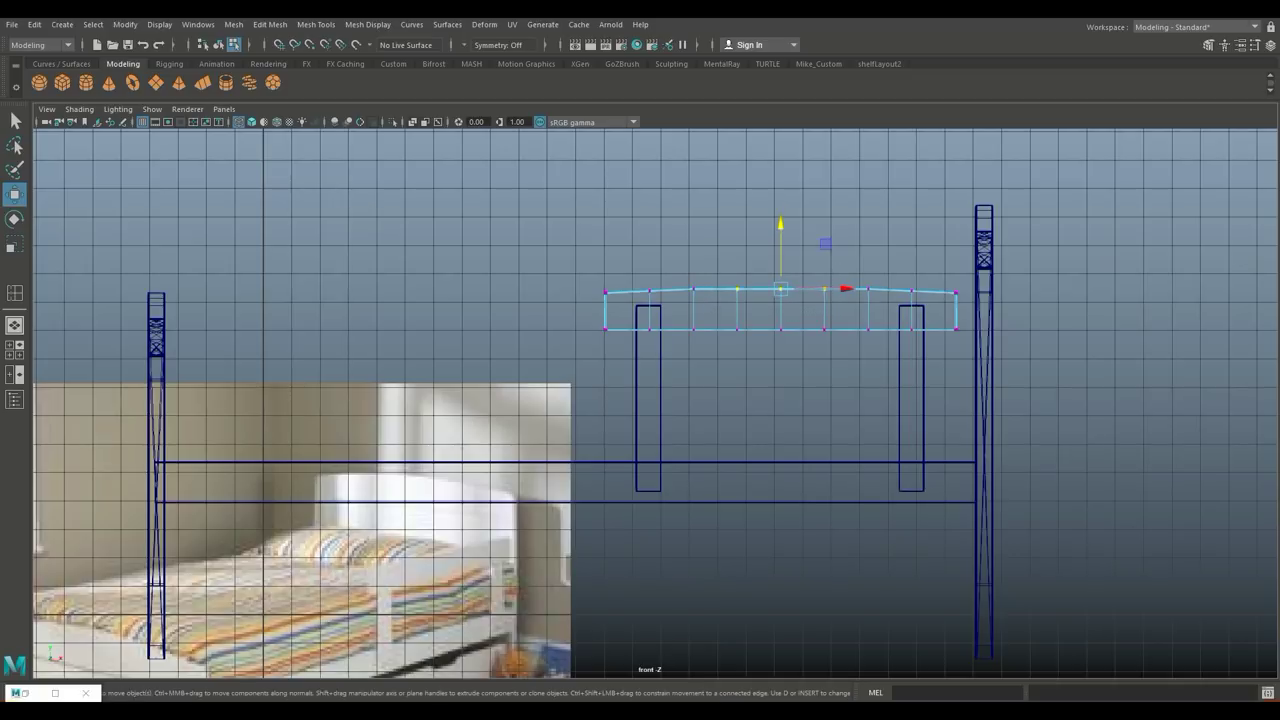
{"action": "left_click_drag", "start_coordinate": [780, 245], "coordinate": [780, 243]}
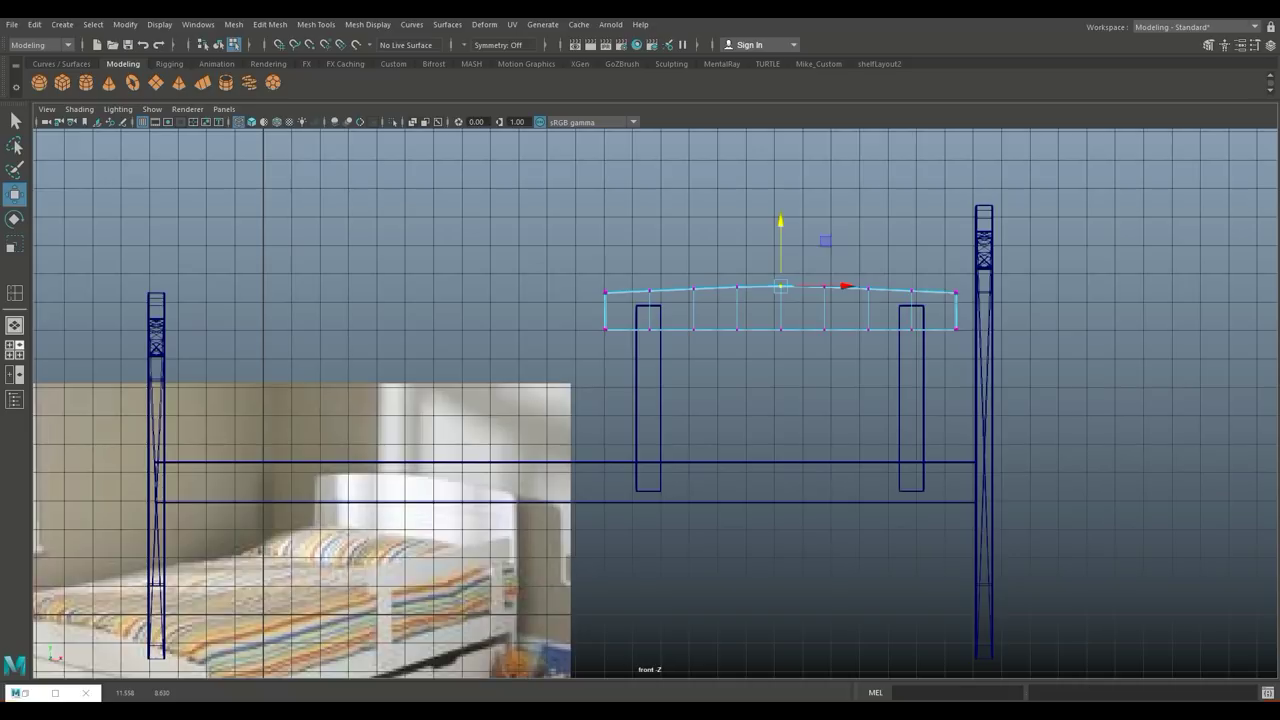
{"action": "key", "text": "space"}
{"action": "key", "text": "space"}
{"action": "left_click_drag", "start_coordinate": [640, 400], "coordinate": [400, 380], "text": "alt"}
{"action": "right_click_drag", "start_coordinate": [815, 252], "coordinate": [880, 235]}
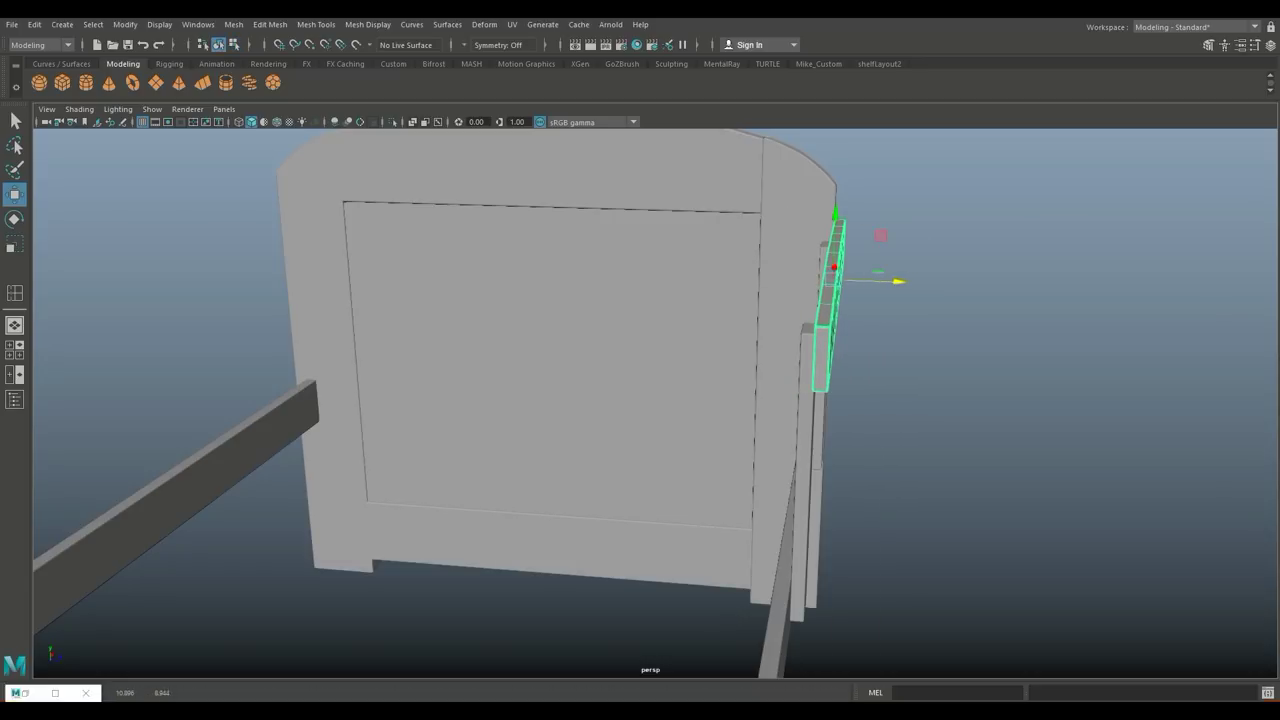
Select the block at the near headboard end and scale it along X into a large box.
{"action": "key", "text": "space"}
{"action": "key", "text": "space"}
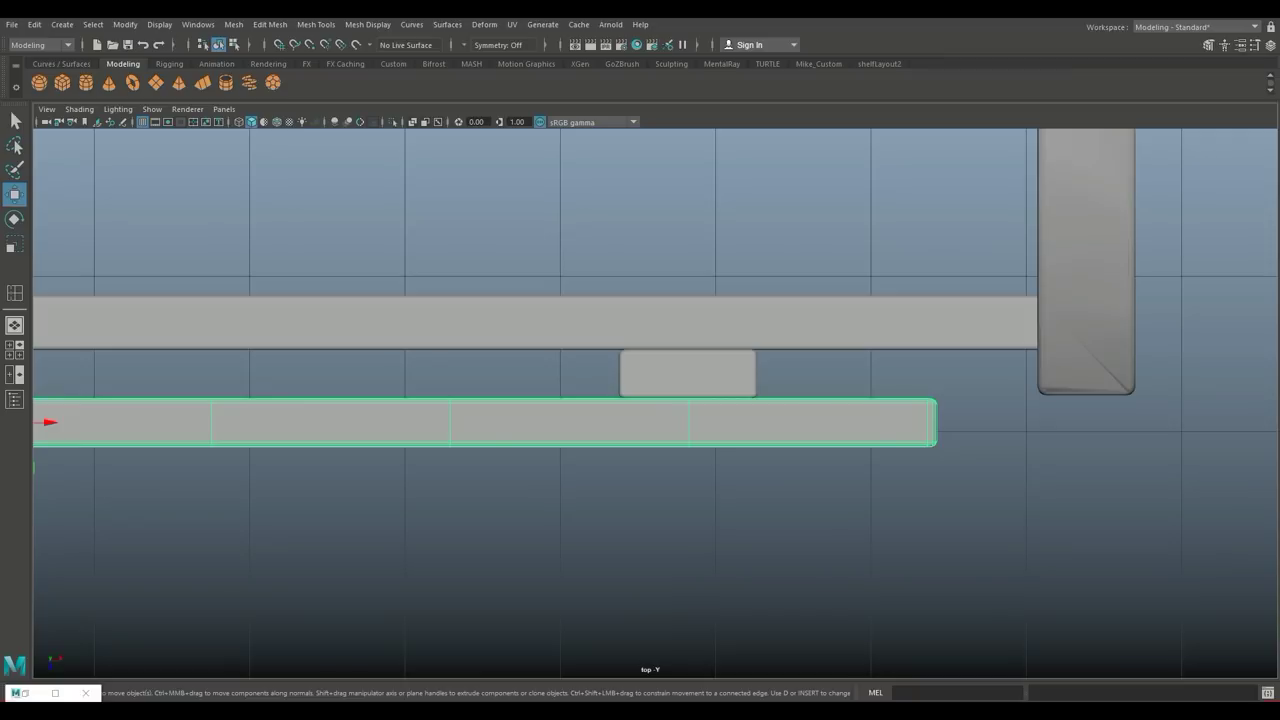
{"action": "scroll", "coordinate": [656, 400], "scroll_direction": "down", "scroll_amount": 5}
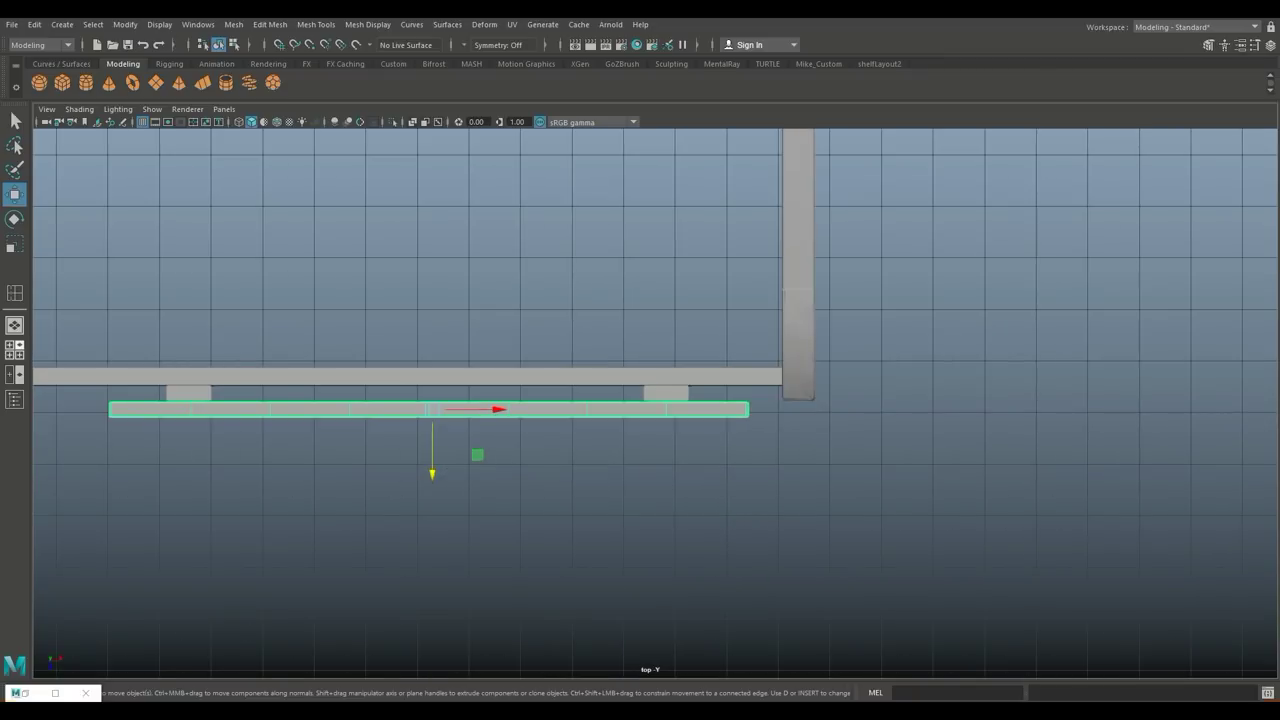
{"action": "key", "text": "space"}
{"action": "key", "text": "space"}
{"action": "scroll", "coordinate": [656, 400], "scroll_direction": "down", "scroll_amount": 3}
{"action": "mouse_move", "coordinate": [600, 400]}
{"action": "left_mouse_down", "text": "alt"}
{"action": "mouse_move", "coordinate": [700, 400]}
{"action": "mouse_move", "coordinate": [610, 410]}
{"action": "mouse_move", "coordinate": [540, 445]}
{"action": "mouse_move", "coordinate": [610, 390]}
{"action": "mouse_move", "coordinate": [670, 375]}
{"action": "mouse_move", "coordinate": [660, 420]}
{"action": "mouse_move", "coordinate": [710, 412]}
{"action": "mouse_move", "coordinate": [670, 408]}
{"action": "mouse_move", "coordinate": [690, 404]}
{"action": "left_mouse_up", "text": "alt"}
{"action": "scroll", "coordinate": [710, 412], "scroll_direction": "down", "scroll_amount": 3}
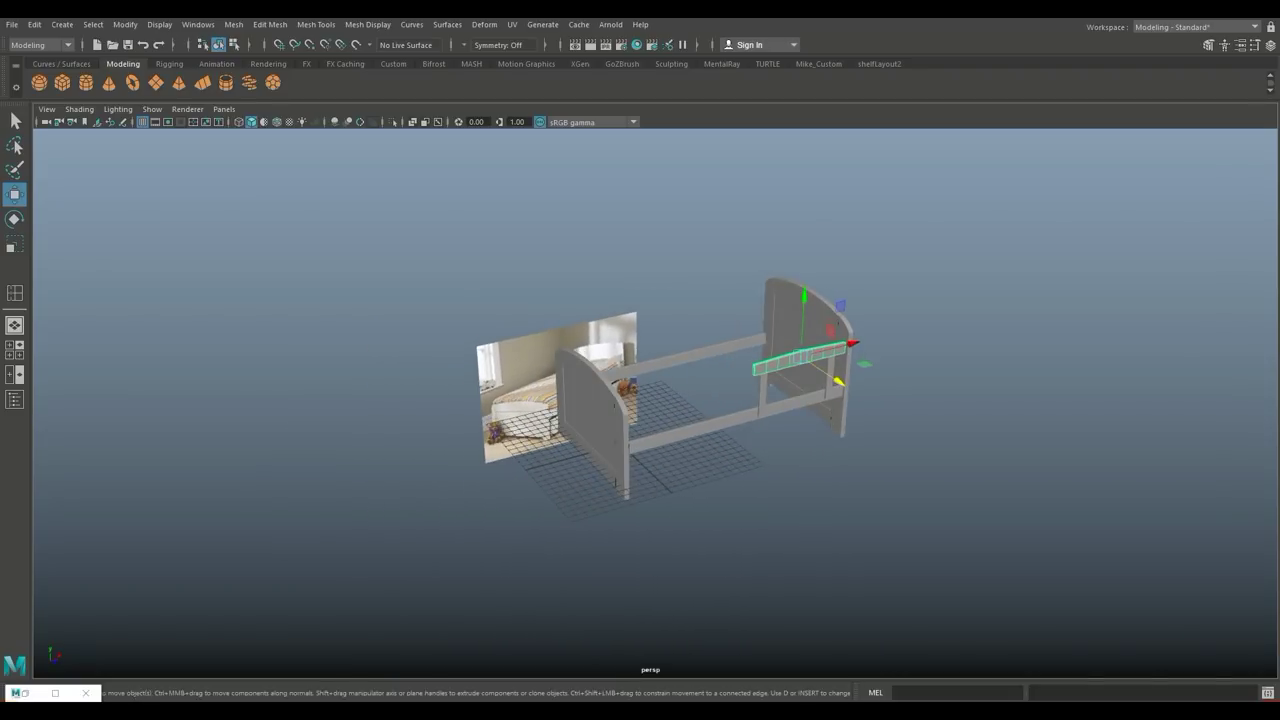
{"action": "left_click", "coordinate": [621, 444]}
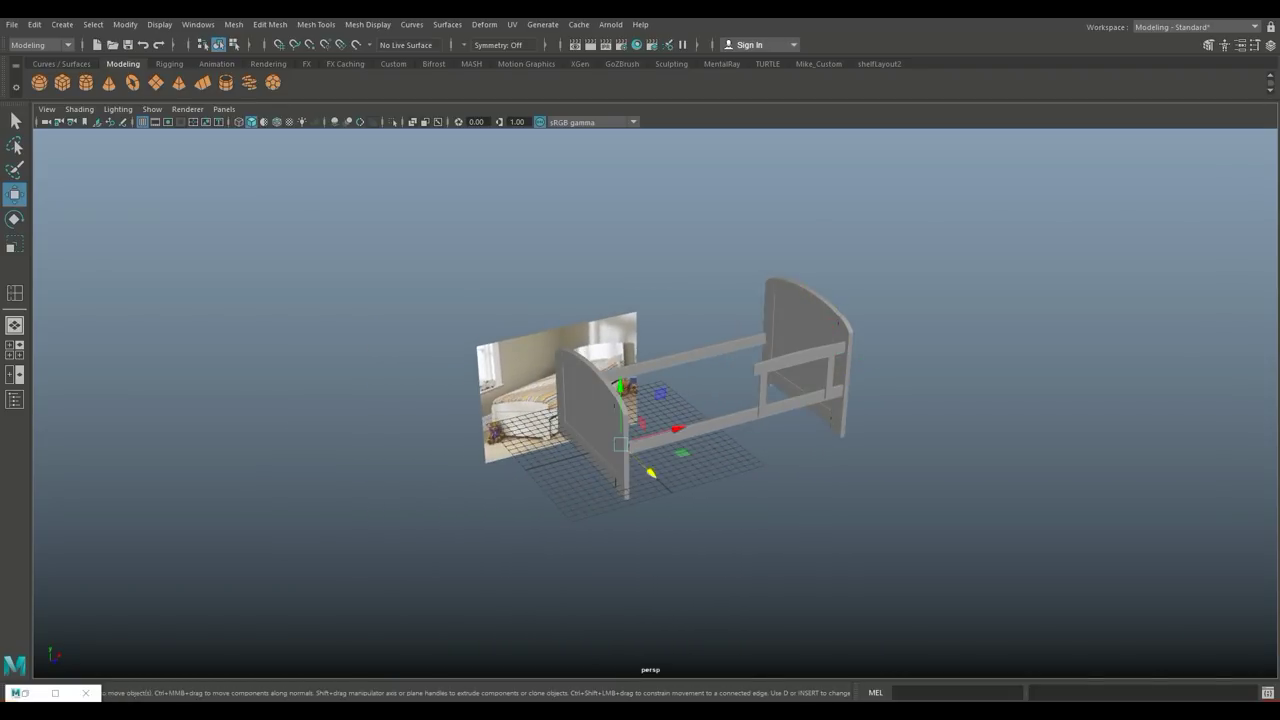
{"action": "key", "text": "r"}
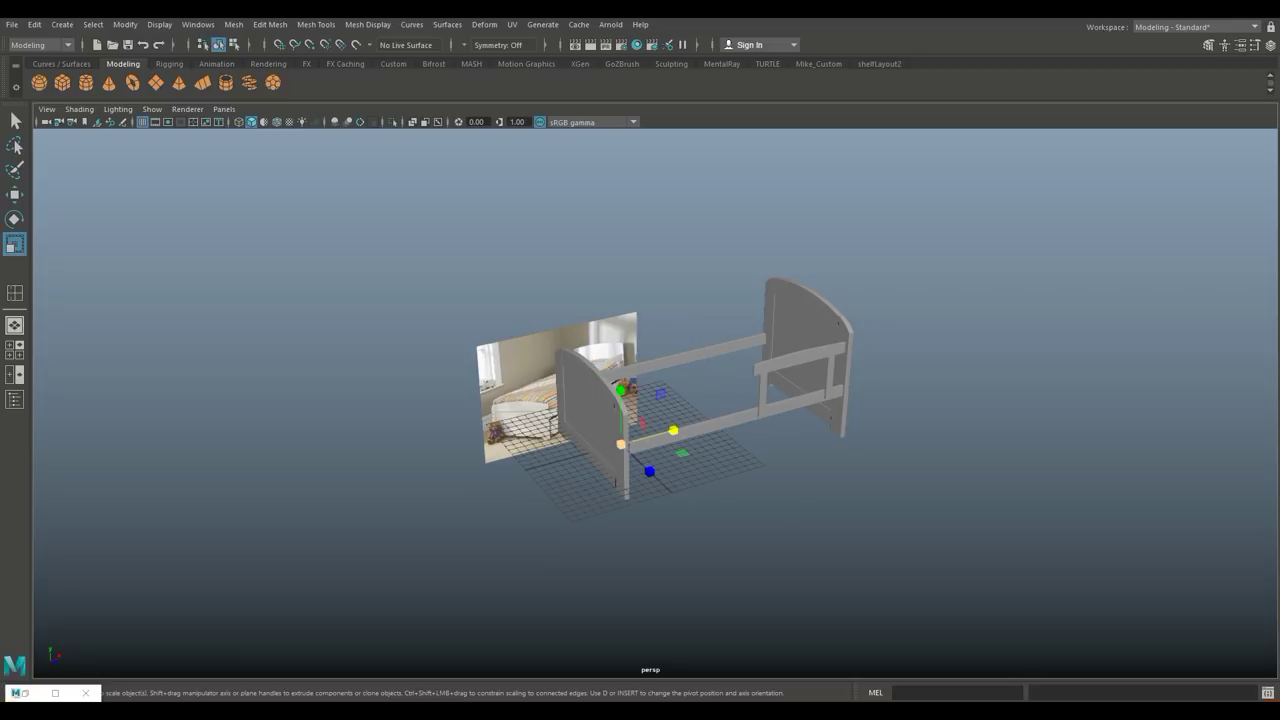
{"action": "left_click_drag", "start_coordinate": [673, 430], "coordinate": [1248, 274]}
In front view, move the reference photo plane left out of the way.
{"action": "left_click", "coordinate": [14, 348]}
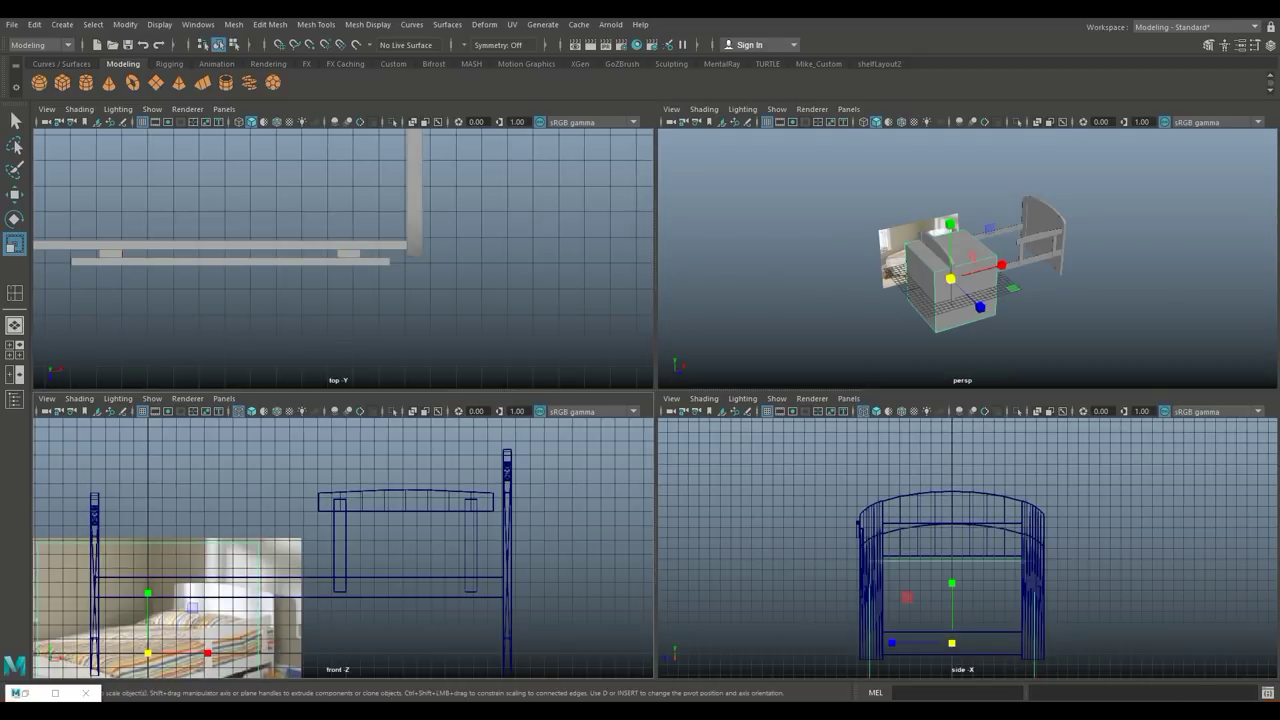
{"action": "key", "text": "space"}
{"action": "scroll", "coordinate": [640, 400], "scroll_direction": "down", "scroll_amount": 2}
{"action": "middle_click_drag", "start_coordinate": [640, 420], "coordinate": [806, 397], "text": "alt"}
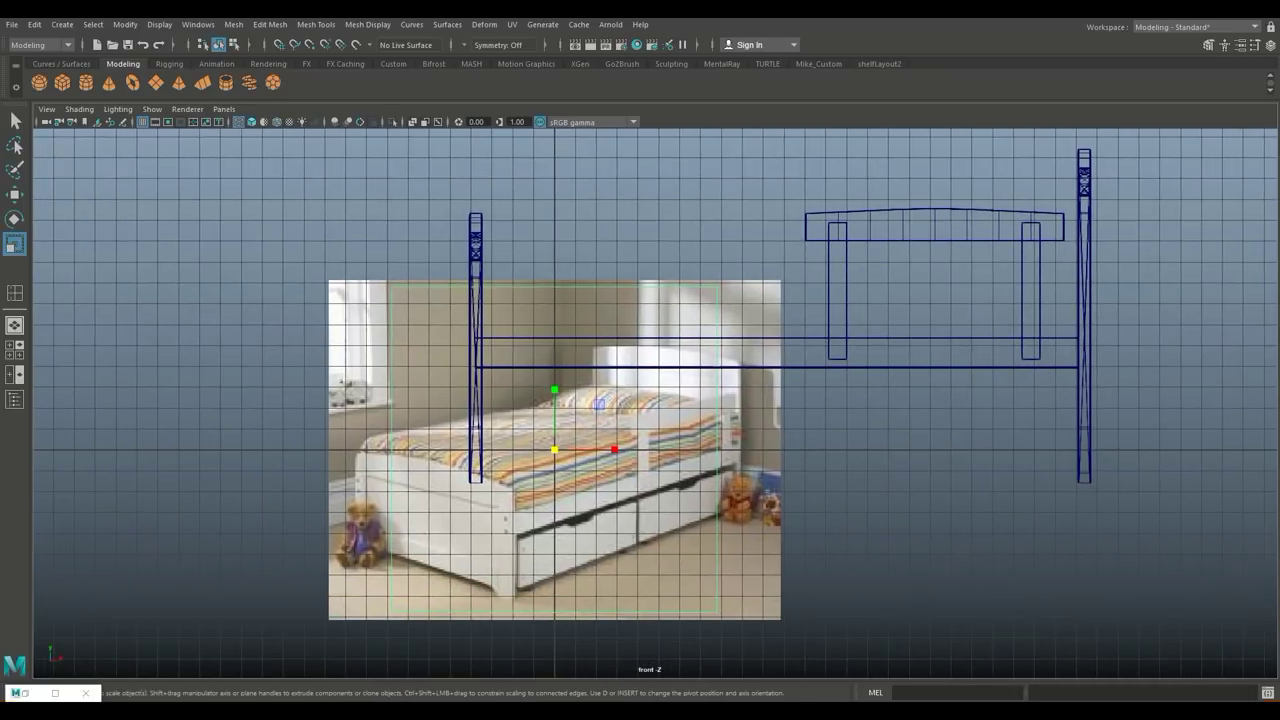
{"action": "left_click", "coordinate": [345, 450]}
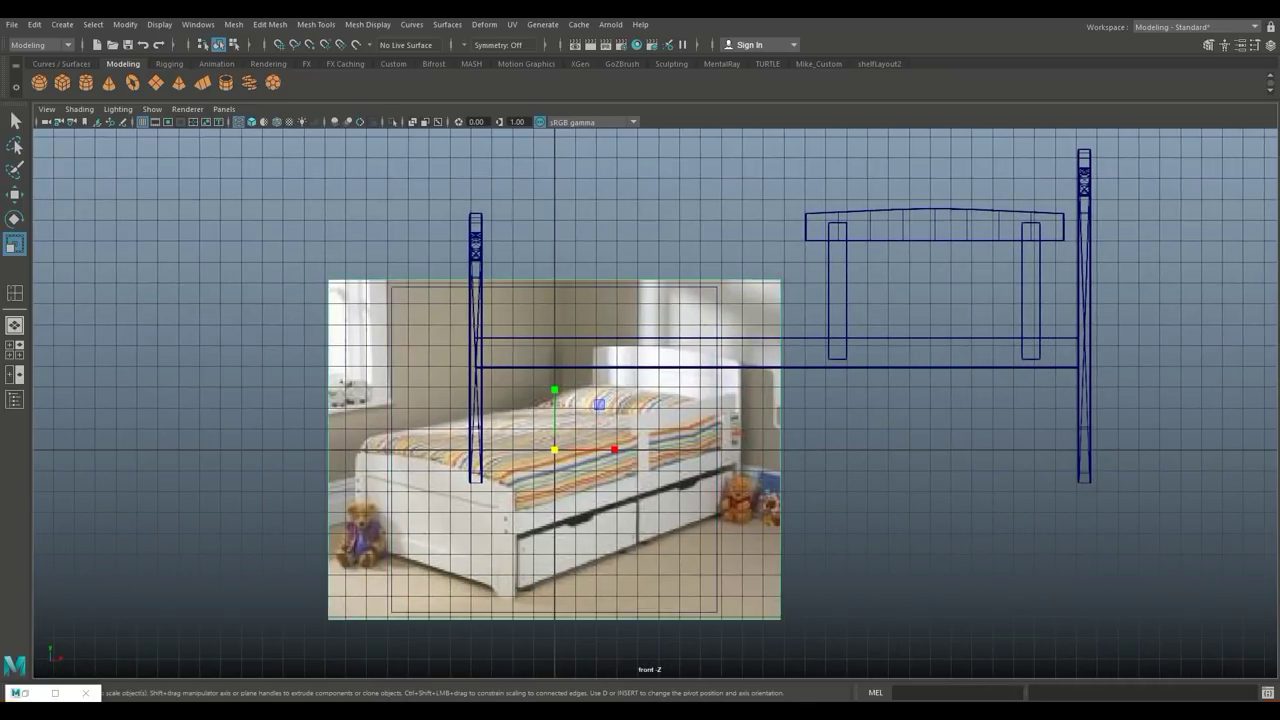
{"action": "key", "text": "w"}
{"action": "left_click_drag", "start_coordinate": [614, 449], "coordinate": [248, 450]}
Raise the box and slide it right beneath the side rail.
{"action": "left_click", "coordinate": [716, 450]}
{"action": "left_click_drag", "start_coordinate": [554, 383], "coordinate": [554, 243]}
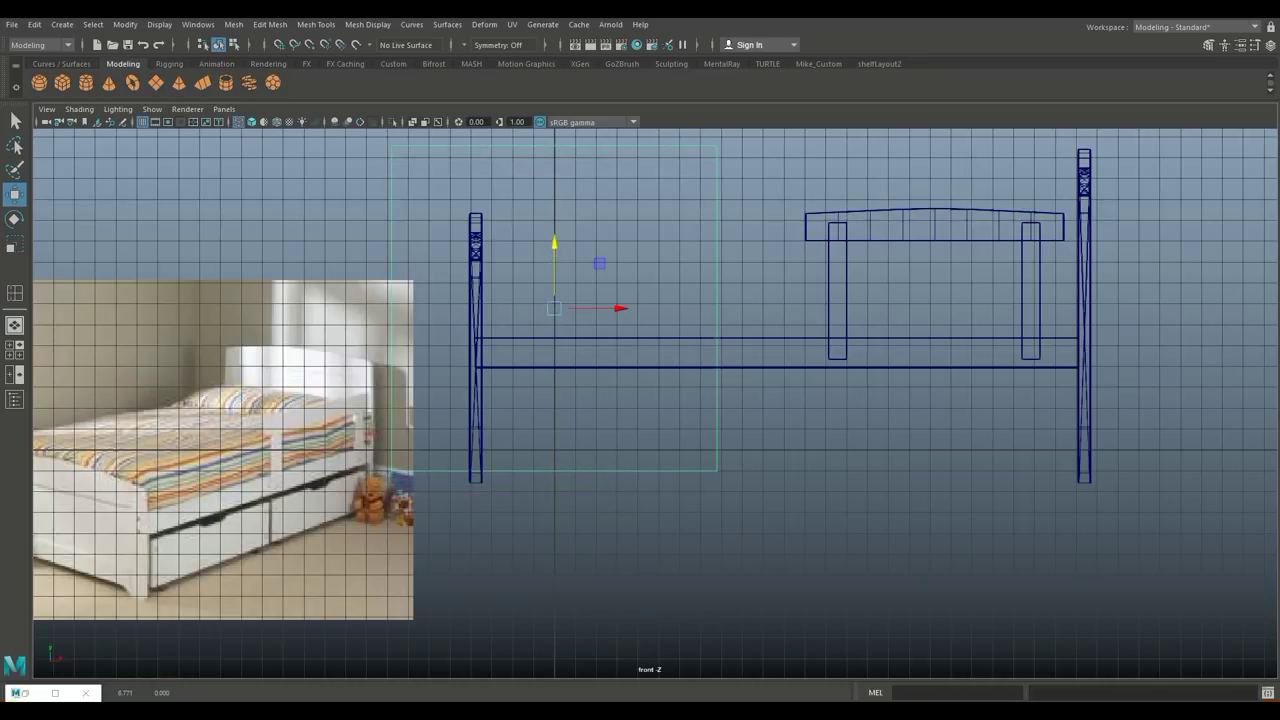
{"action": "left_click_drag", "start_coordinate": [620, 308], "coordinate": [716, 308]}
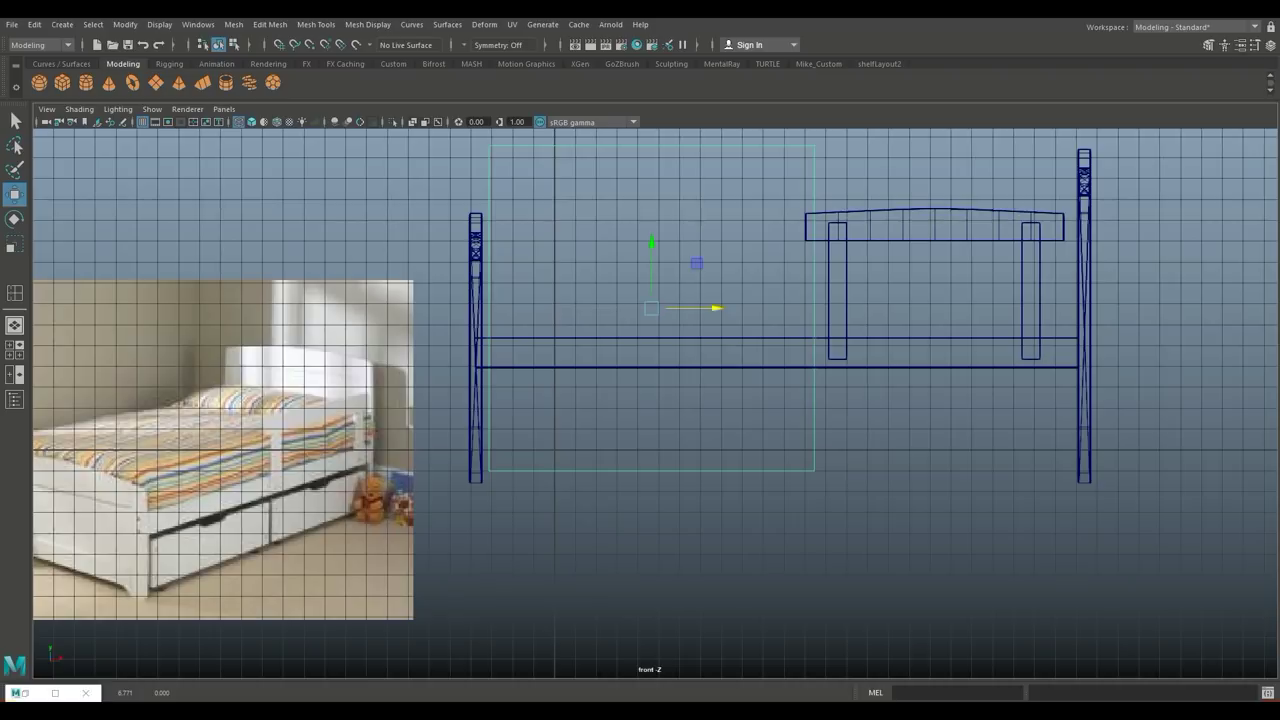
Lower the box's top vertices to drawer height, pull its right edge in, and check in top view.
{"action": "right_click_drag", "start_coordinate": [718, 145], "coordinate": [630, 143]}
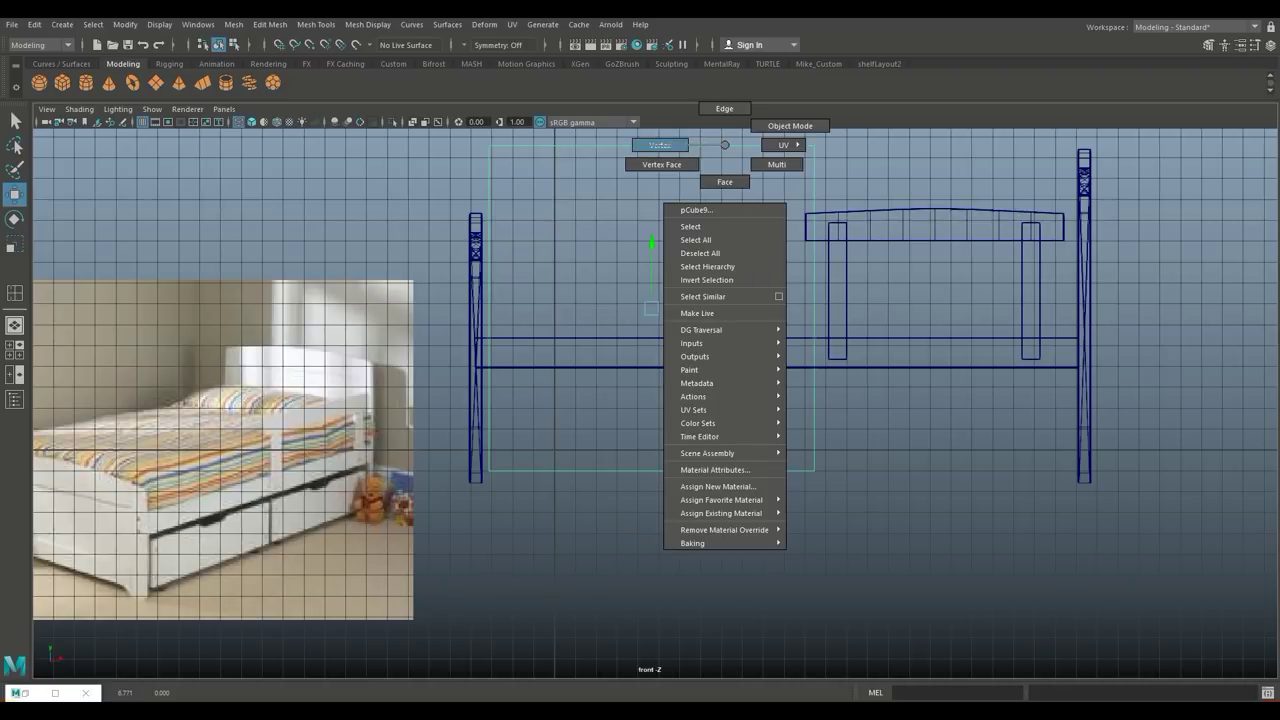
{"action": "scroll", "coordinate": [658, 403], "scroll_direction": "down", "scroll_amount": 1}
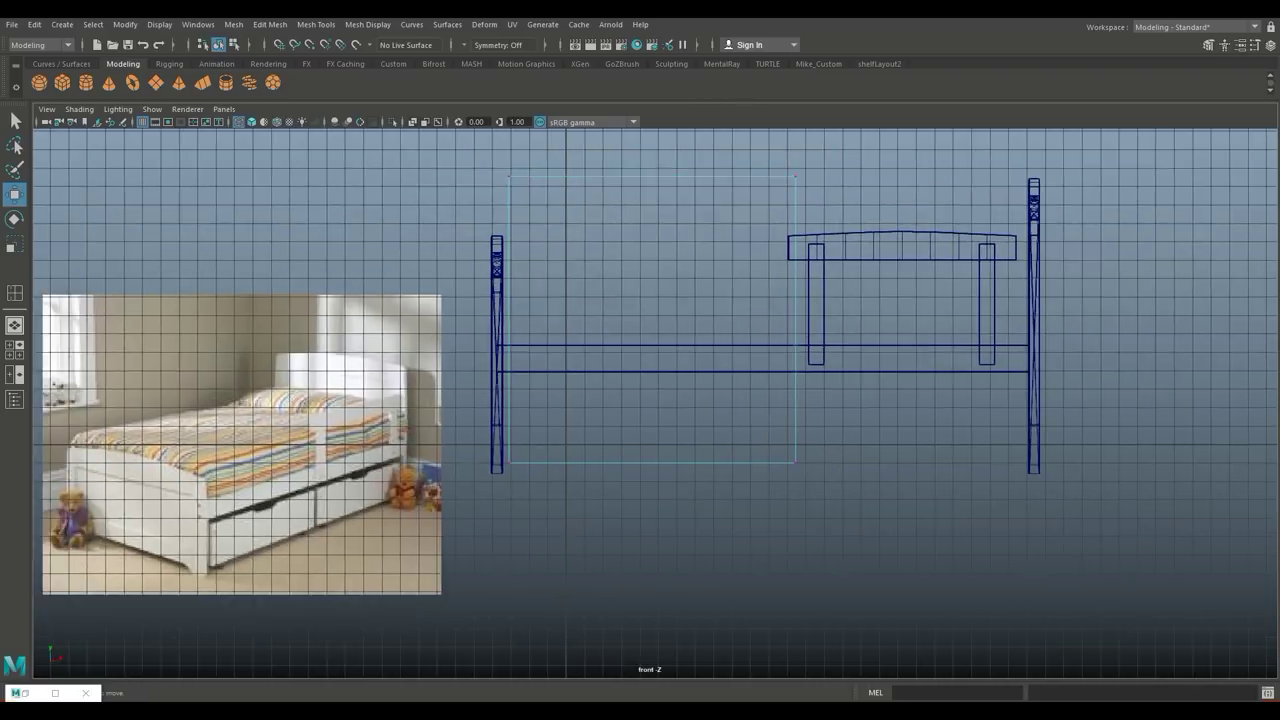
{"action": "middle_click_drag", "start_coordinate": [658, 403], "coordinate": [685, 473], "text": "alt"}
{"action": "left_click_drag", "start_coordinate": [520, 225], "coordinate": [840, 265]}
{"action": "left_click_drag", "start_coordinate": [678, 182], "coordinate": [679, 385]}
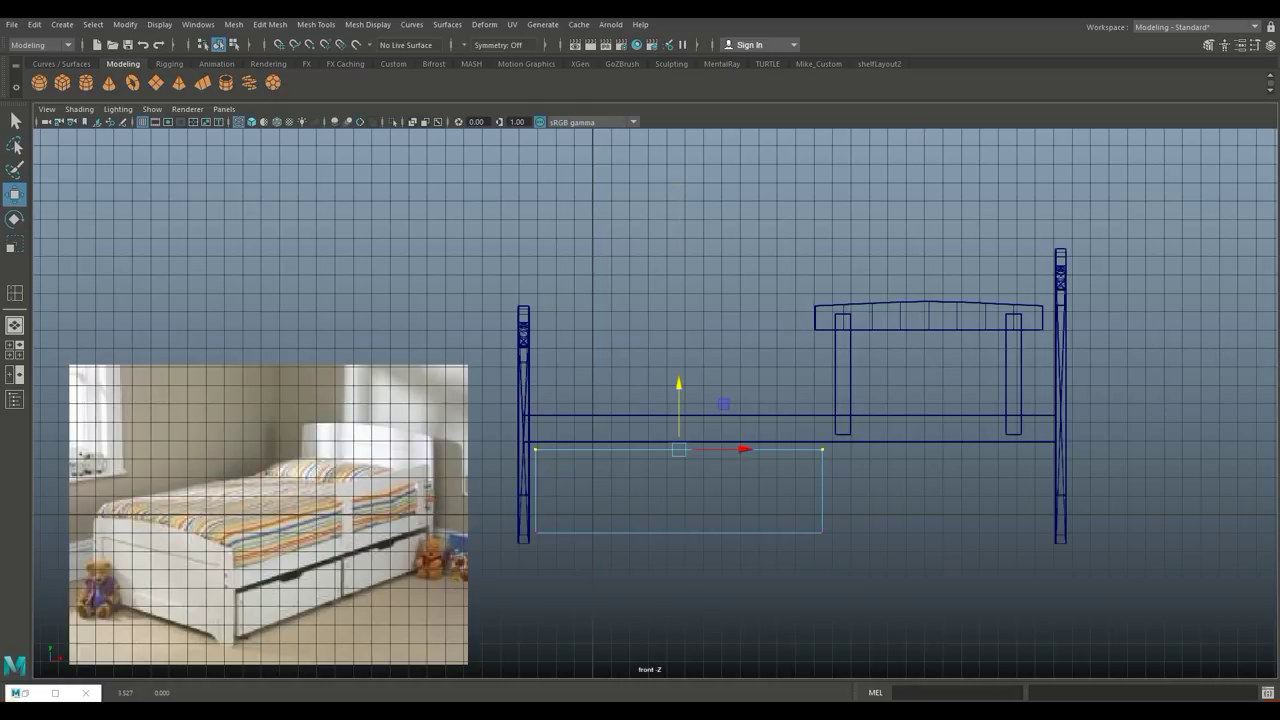
{"action": "left_click_drag", "start_coordinate": [866, 600], "coordinate": [806, 440]}
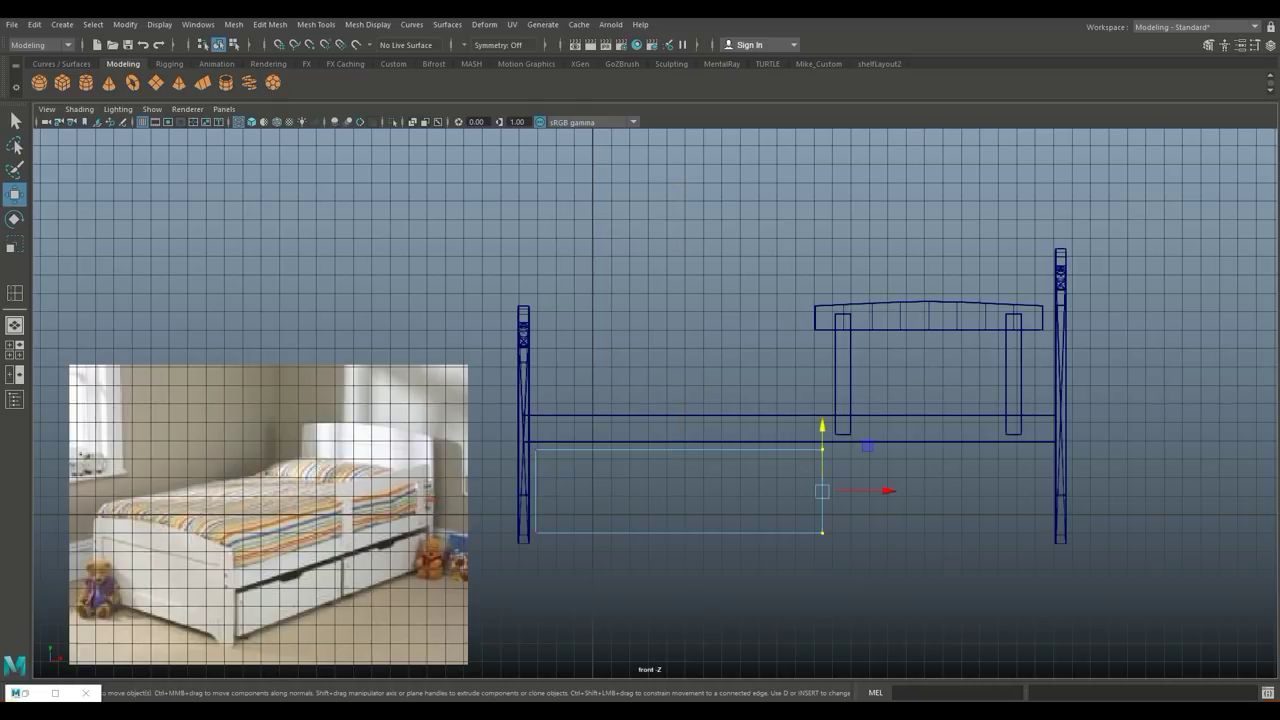
{"action": "left_click_drag", "start_coordinate": [886, 491], "coordinate": [852, 491]}
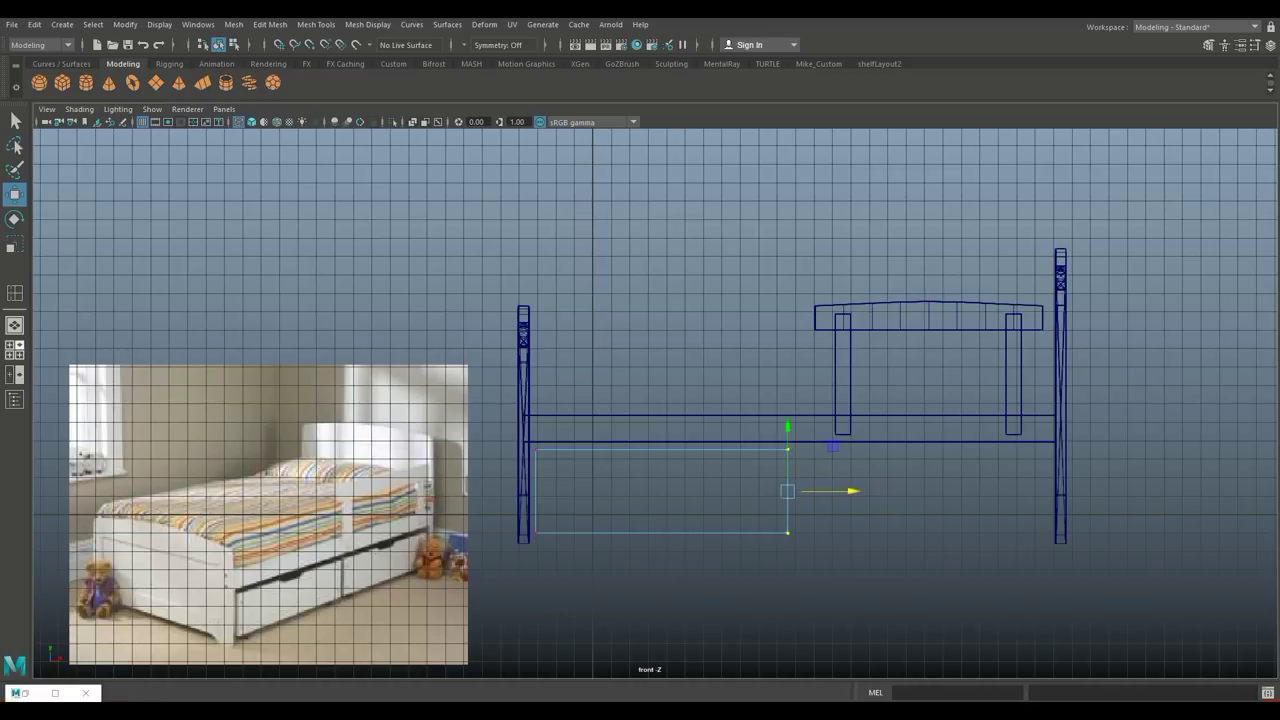
{"action": "key", "text": "space"}
{"action": "key", "text": "space"}
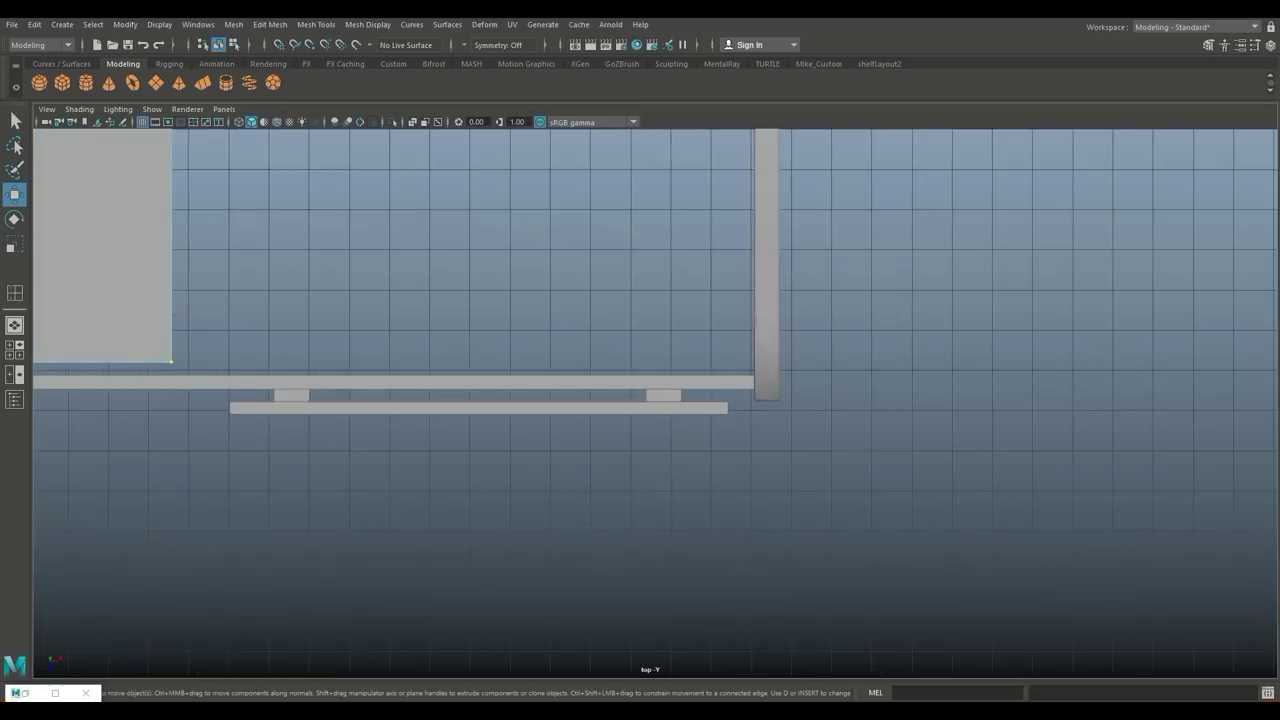
{"action": "mouse_move", "coordinate": [500, 300]}
{"action": "middle_mouse_down", "text": "alt"}
{"action": "mouse_move", "coordinate": [572, 303]}
{"action": "mouse_move", "coordinate": [929, 436]}
{"action": "middle_mouse_up", "text": "alt"}
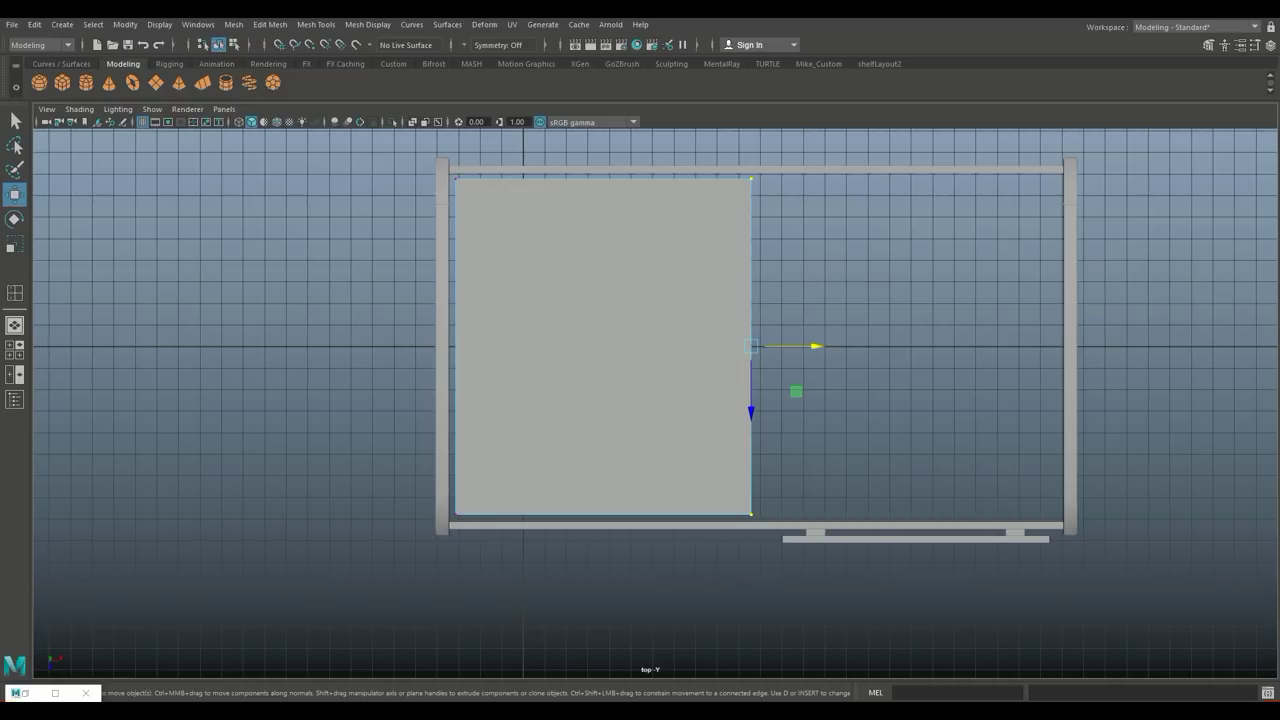
{"action": "key", "text": "space"}
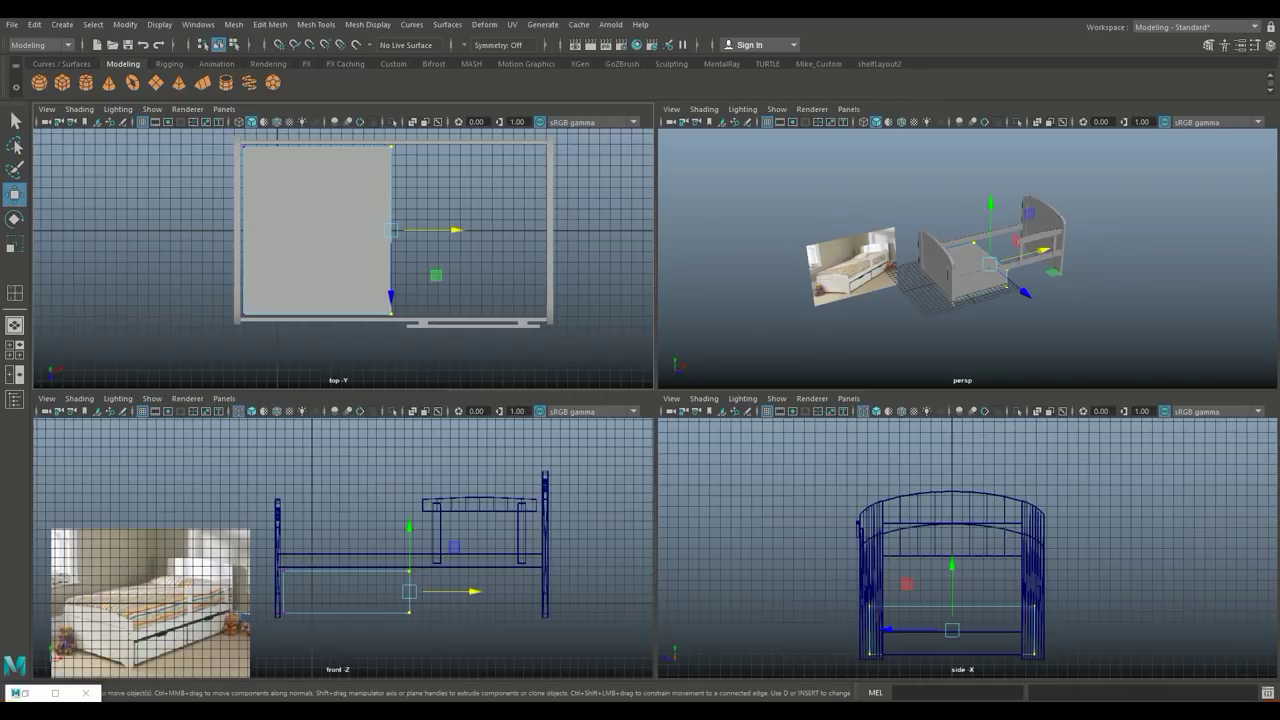
Delete the drawer box's top face to open it.
{"action": "key", "text": "space"}
{"action": "scroll", "coordinate": [655, 400], "scroll_direction": "up", "scroll_amount": 3}
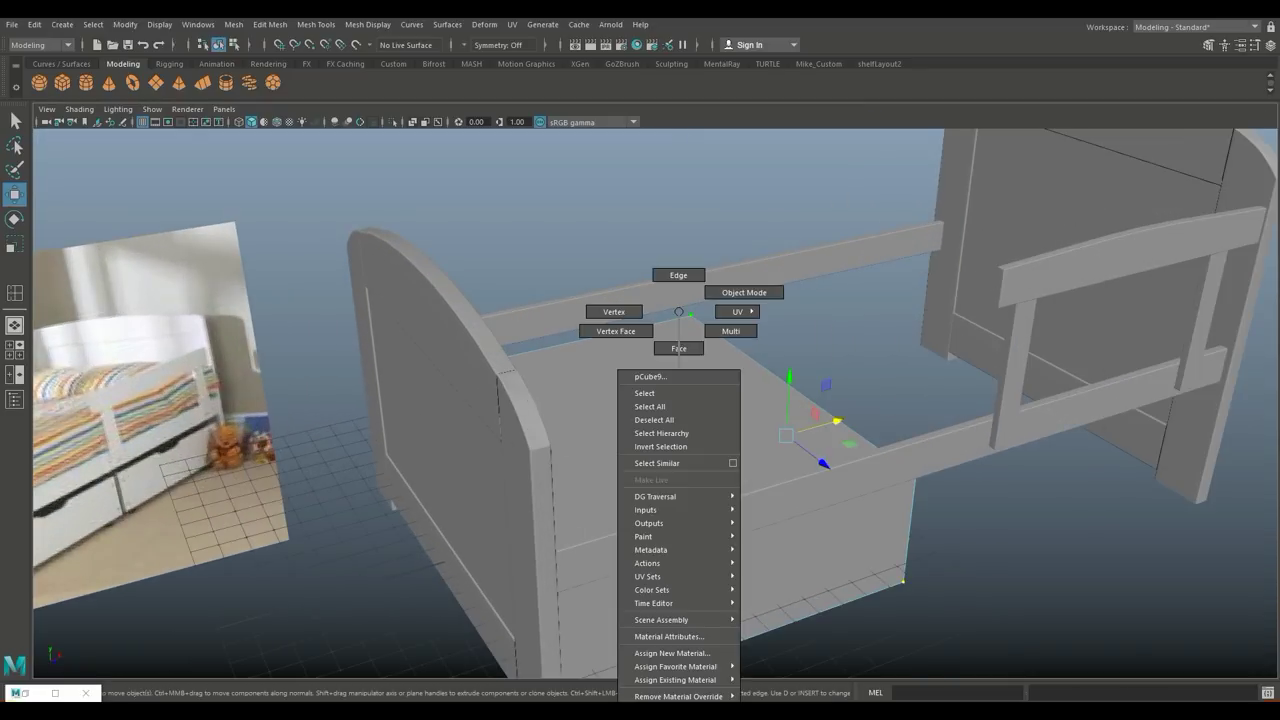
{"action": "right_click_drag", "start_coordinate": [680, 310], "coordinate": [680, 348]}
{"action": "left_click", "coordinate": [680, 360]}
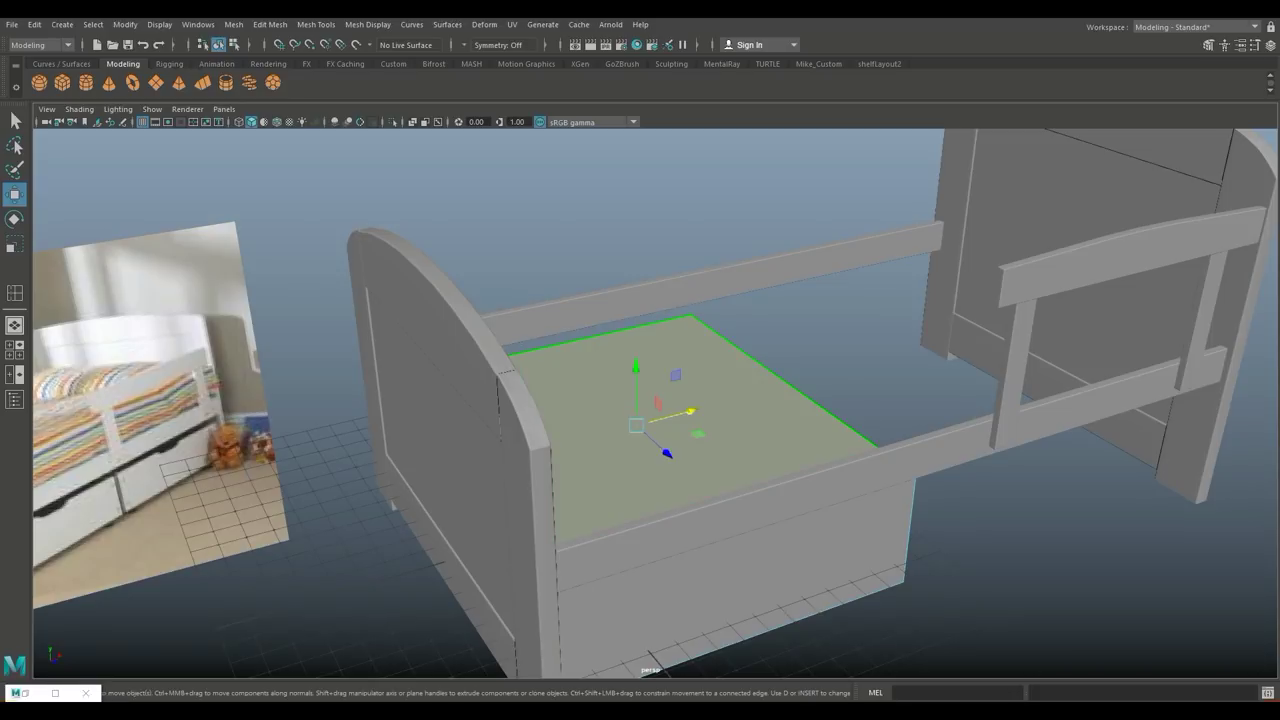
{"action": "key", "text": "Delete"}
{"action": "mouse_move", "coordinate": [640, 430]}
{"action": "left_mouse_down", "text": "alt"}
{"action": "mouse_move", "coordinate": [660, 490]}
{"action": "mouse_move", "coordinate": [713, 470]}
{"action": "left_mouse_up", "text": "alt"}
Extrude the open box with 0.2 thickness to form its walls, then start Insert Edge Loop.
{"action": "right_click", "coordinate": [713, 311]}
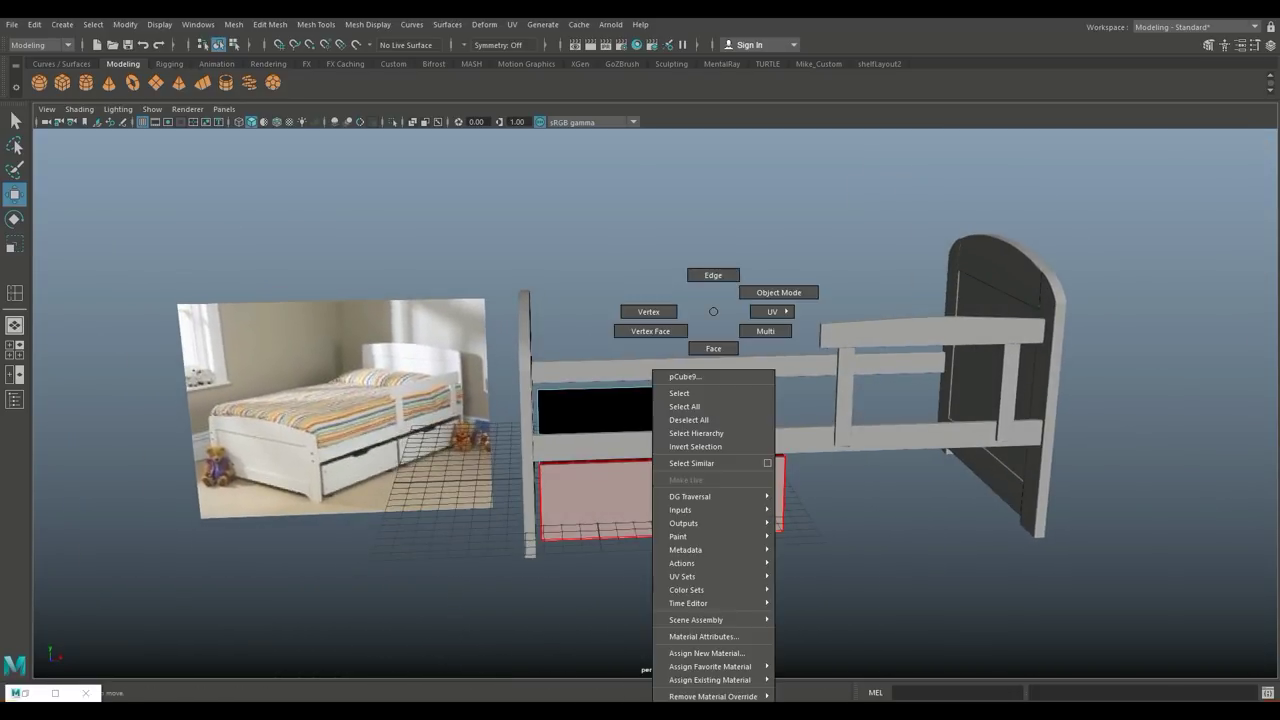
{"action": "right_click_drag", "start_coordinate": [713, 311], "coordinate": [778, 292]}
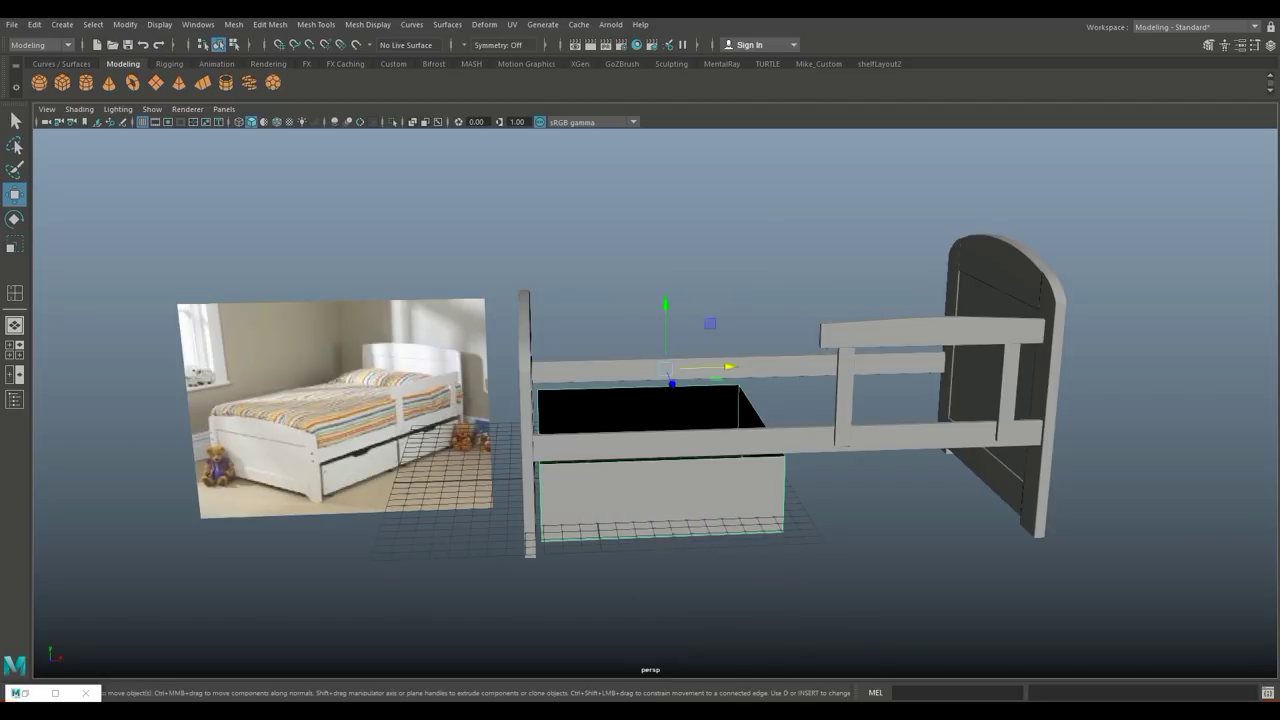
{"action": "key", "text": "ctrl+e"}
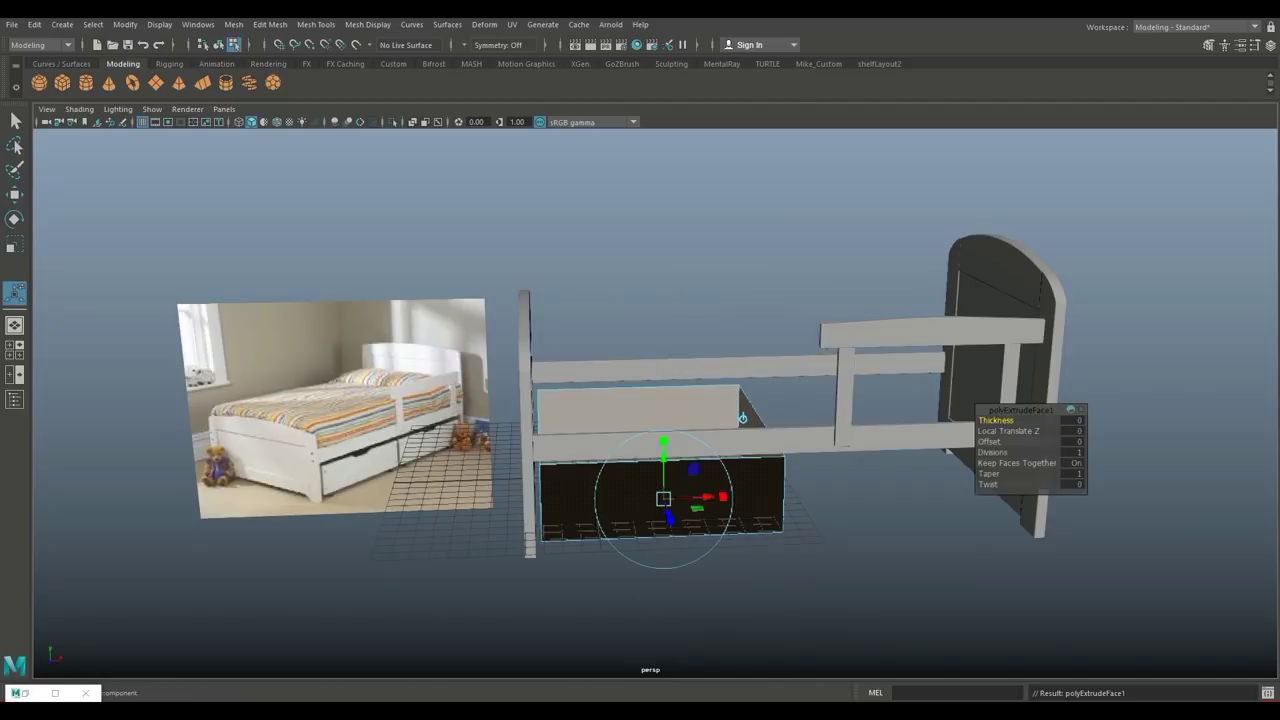
{"action": "left_click", "coordinate": [1071, 420]}
{"action": "type", "text": ".2"}
{"action": "key", "text": "Return"}
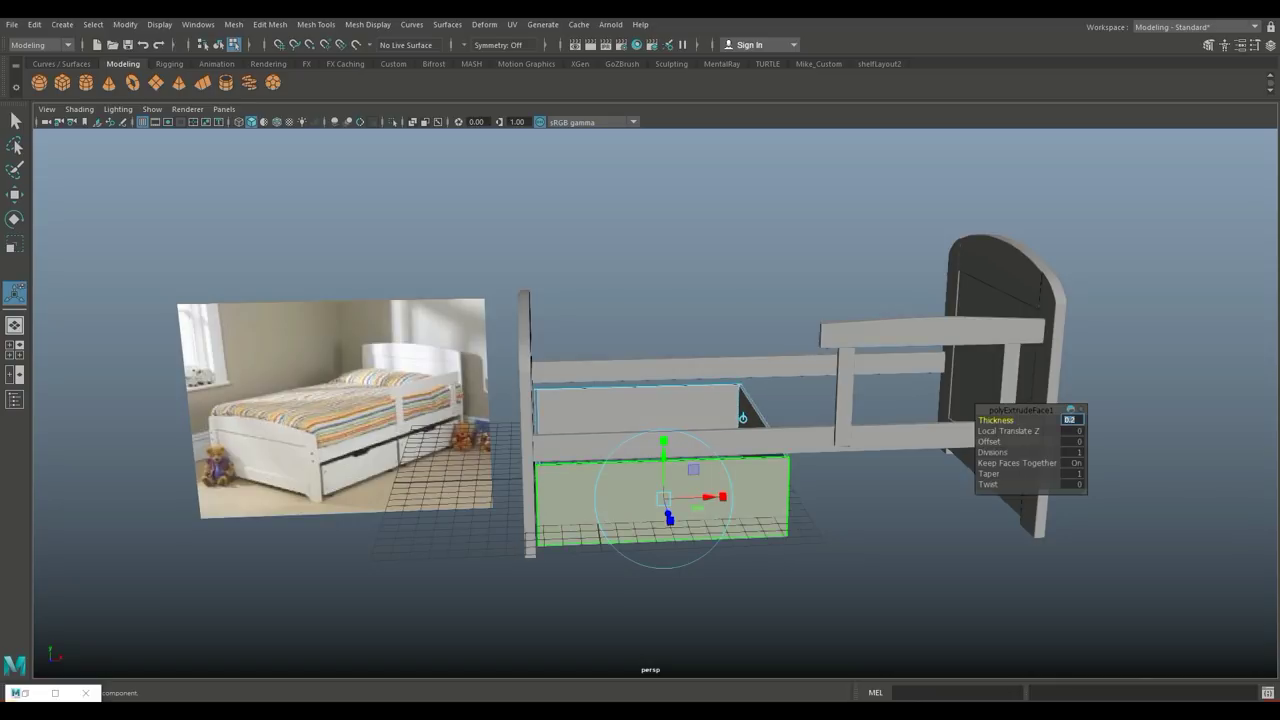
{"action": "left_click_drag", "start_coordinate": [742, 418], "coordinate": [738, 449], "text": "alt"}
{"action": "right_click_drag", "start_coordinate": [738, 449], "coordinate": [741, 537], "text": "alt"}
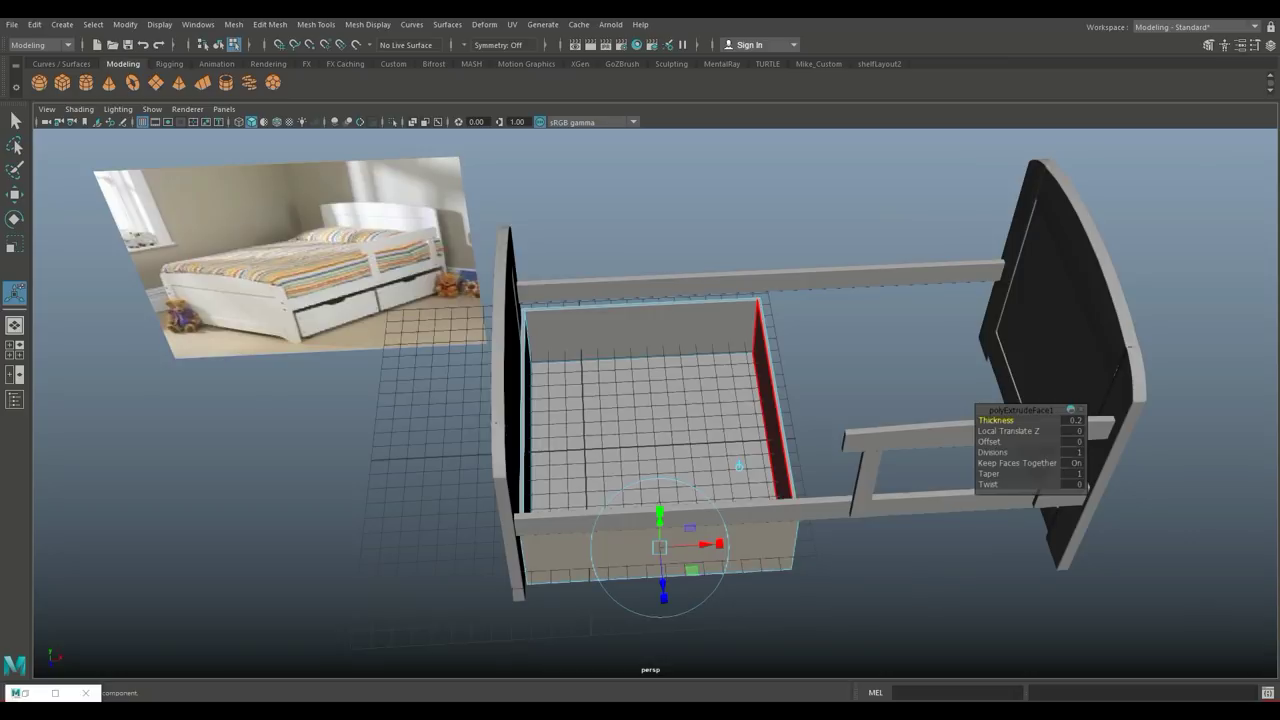
{"action": "left_click_drag", "start_coordinate": [741, 537], "coordinate": [733, 420], "text": "alt"}
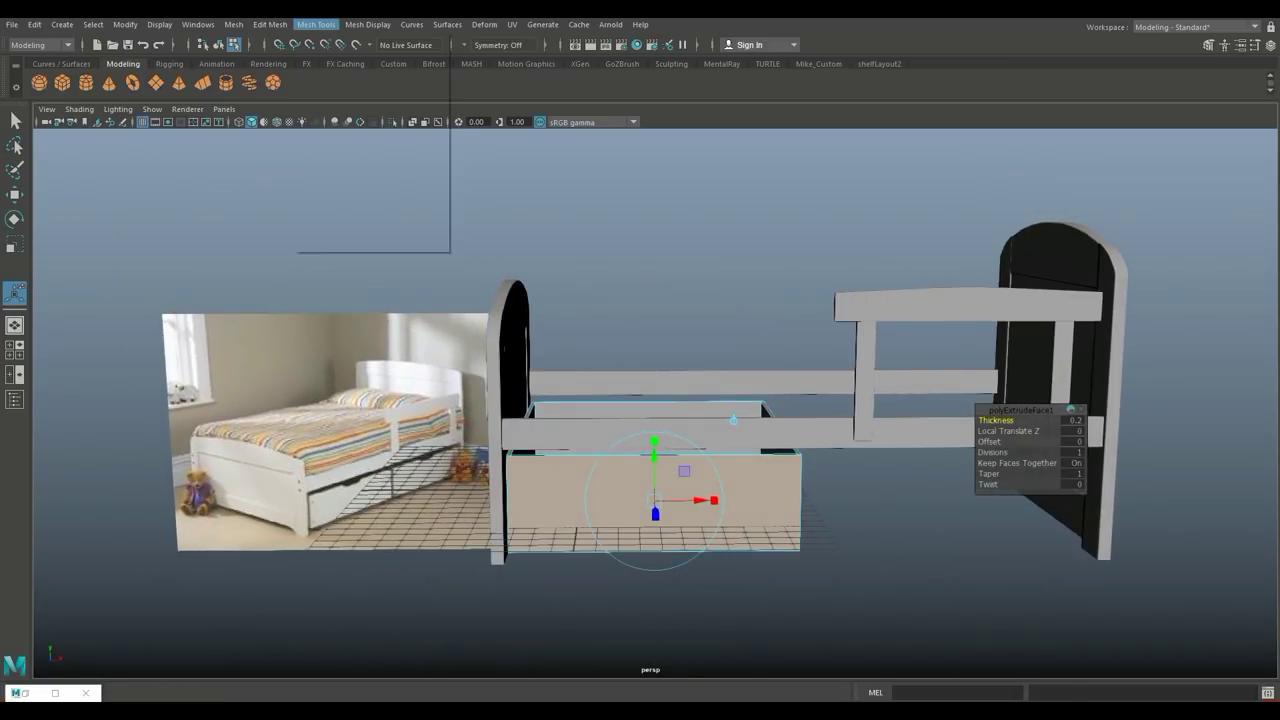
{"action": "left_click", "coordinate": [315, 24]}
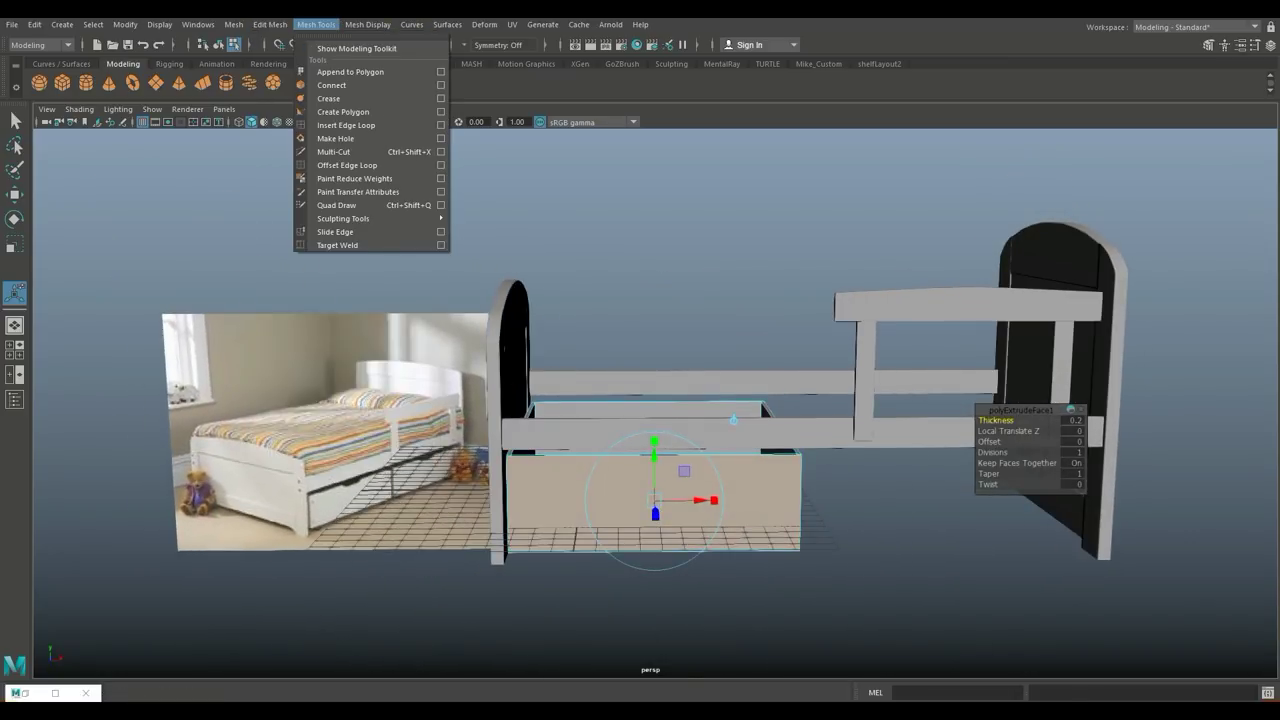
{"action": "left_click", "coordinate": [346, 125]}
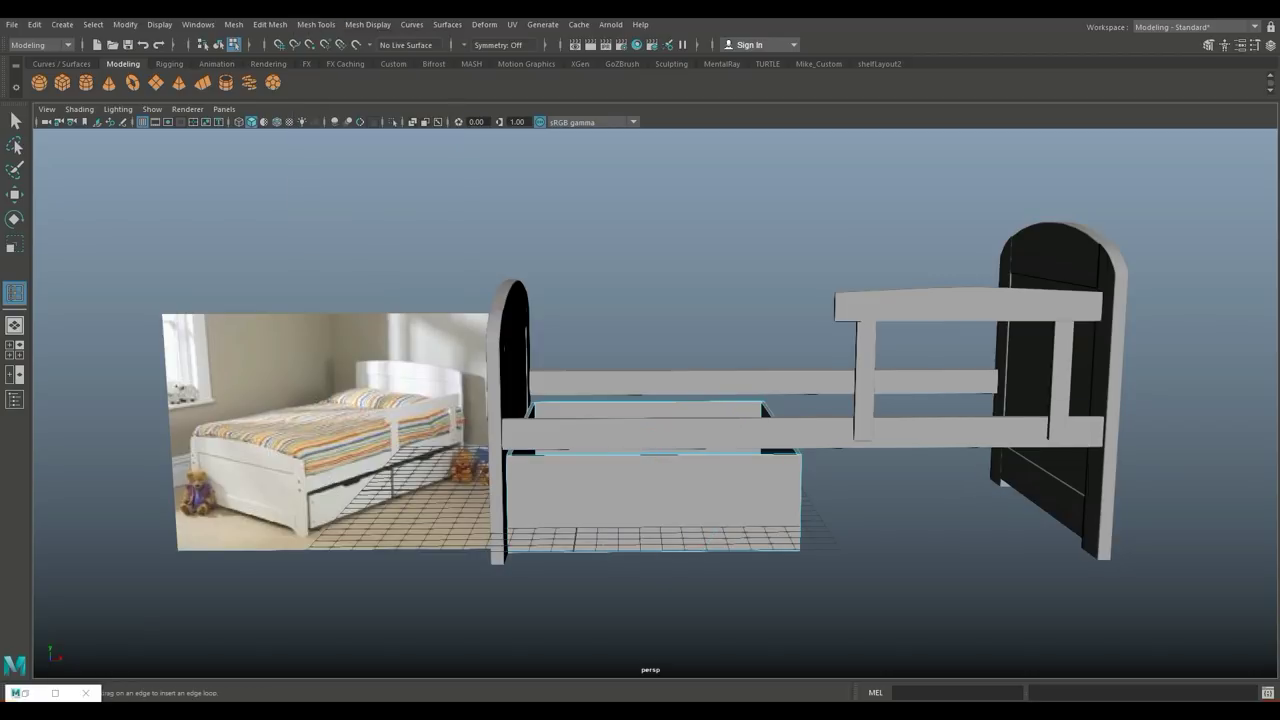
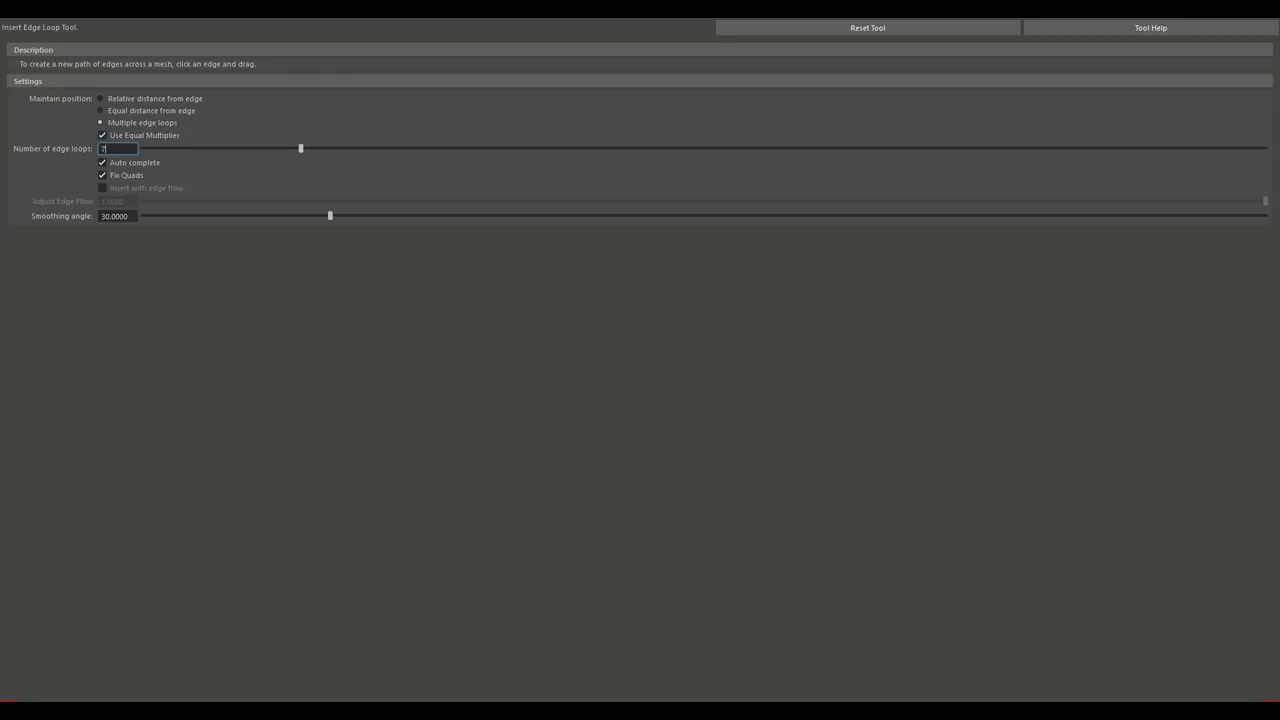
Set the Insert Edge Loop count to 5 and insert five even loops across the drawer box.
{"action": "key", "text": "ctrl+a"}
{"action": "type", "text": "5"}
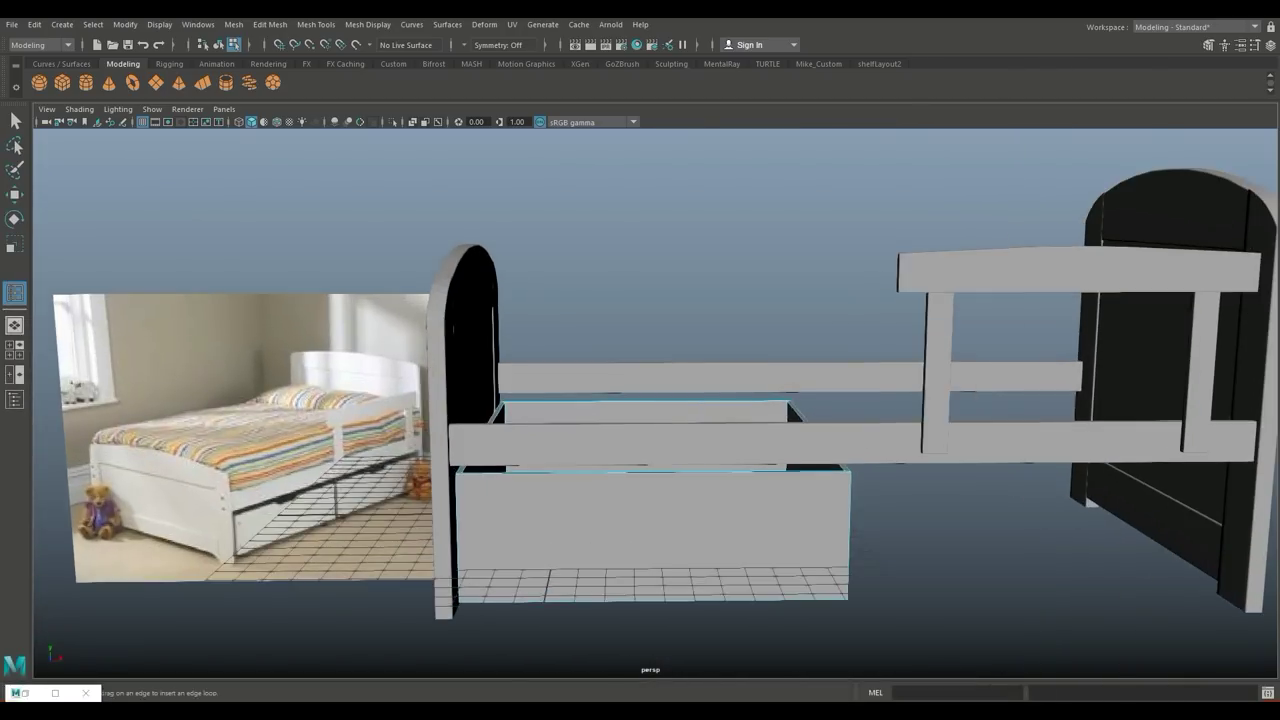
{"action": "left_click", "coordinate": [650, 470]}
Scale the five drawer loops inward along X so they bunch near the drawer's centre.
{"action": "key", "text": "r"}
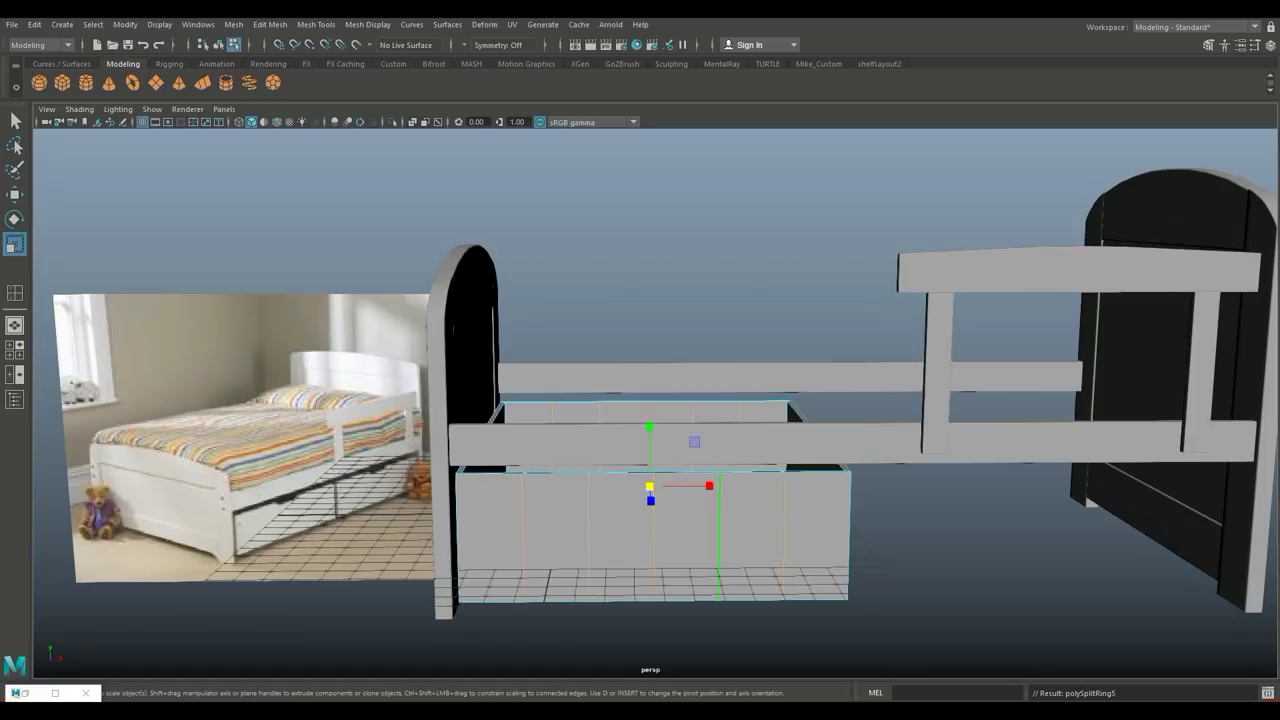
{"action": "left_click_drag", "start_coordinate": [708, 486], "coordinate": [660, 486]}
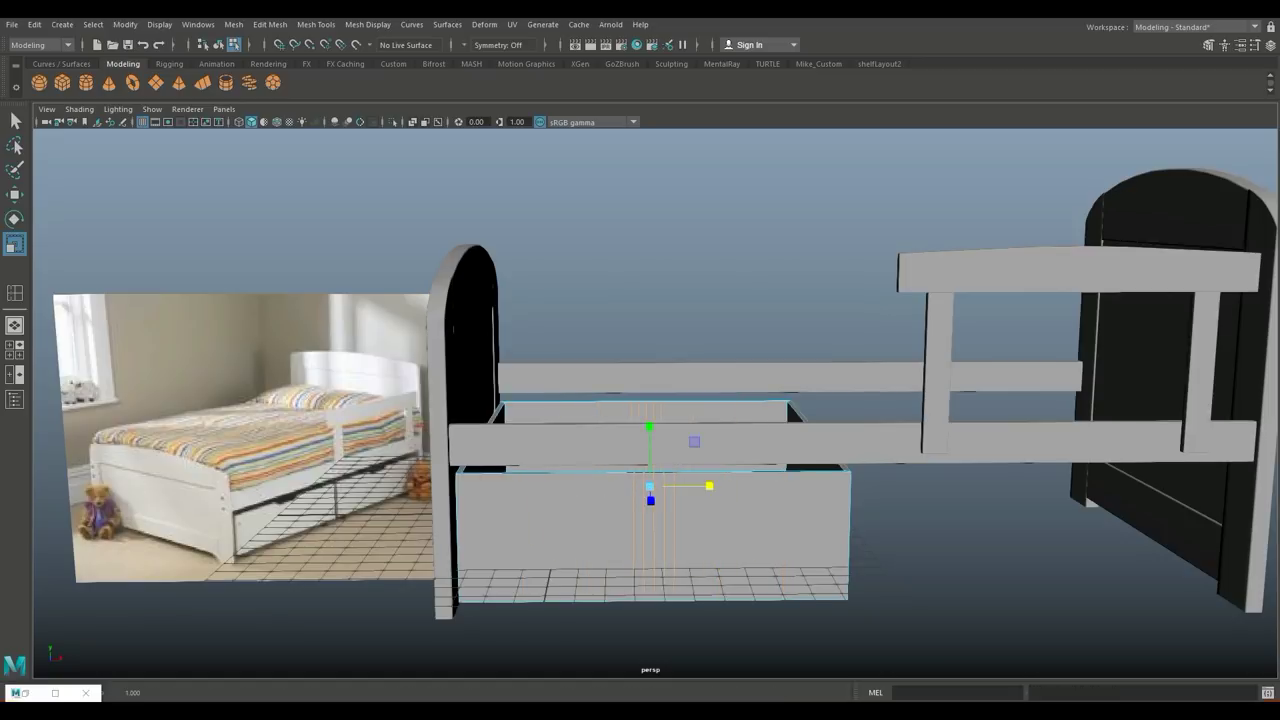
{"action": "left_click", "coordinate": [14, 349]}
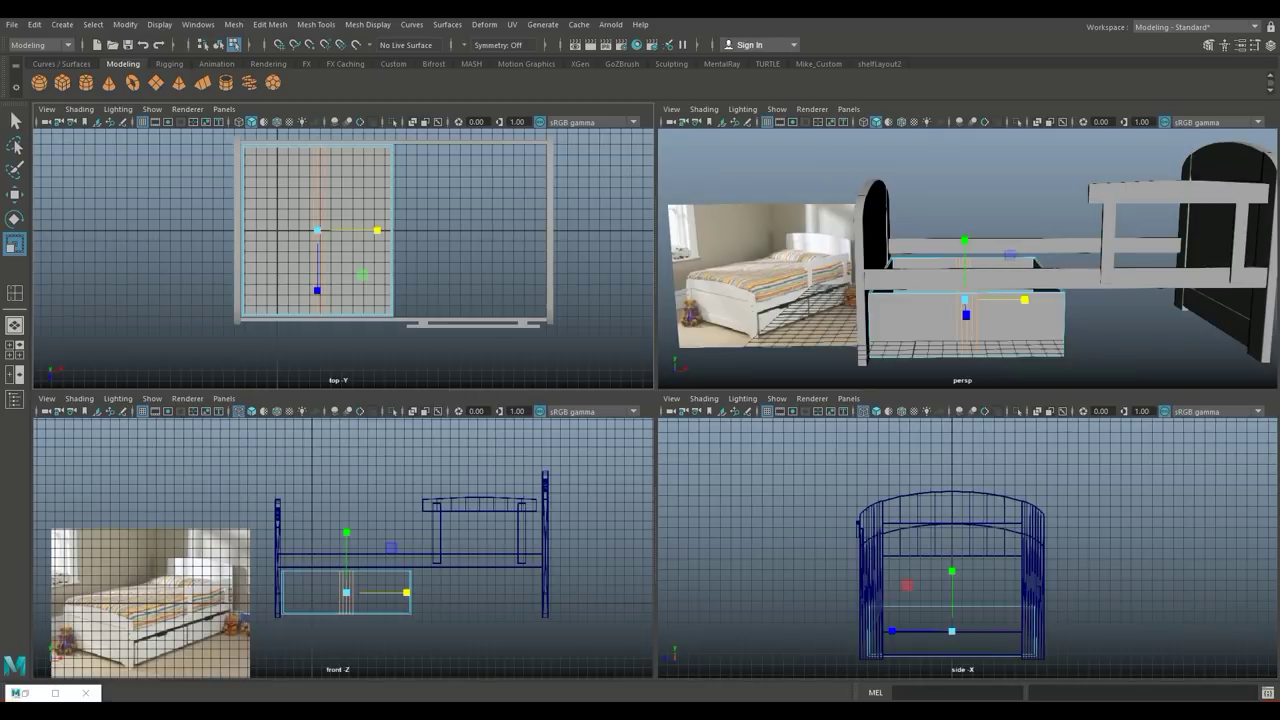
{"action": "key", "text": "space"}
{"action": "scroll", "coordinate": [656, 430], "scroll_direction": "up", "scroll_amount": 3}
{"action": "scroll", "coordinate": [656, 430], "scroll_direction": "up", "scroll_amount": 4}
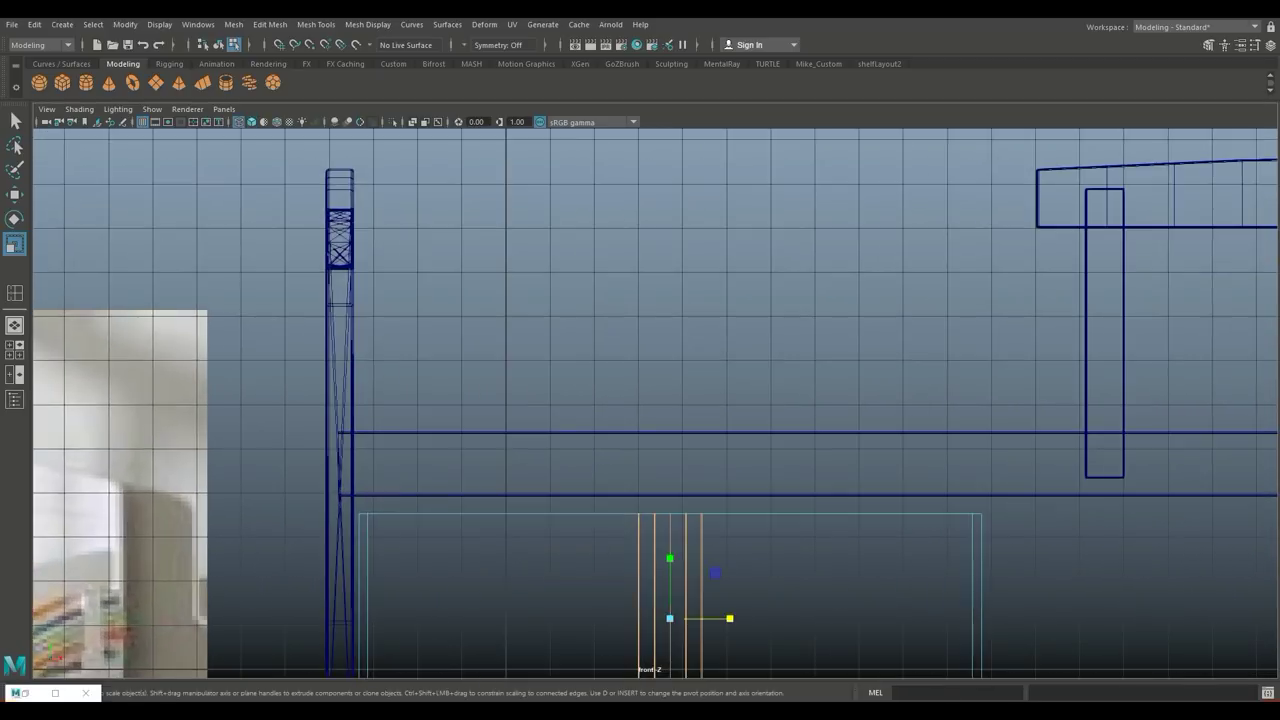
{"action": "scroll", "coordinate": [656, 430], "scroll_direction": "up", "scroll_amount": 1}
{"action": "scroll", "coordinate": [665, 430], "scroll_direction": "up", "scroll_amount": 2}
{"action": "scroll", "coordinate": [665, 430], "scroll_direction": "up", "scroll_amount": 1}
{"action": "right_click", "coordinate": [626, 311]}
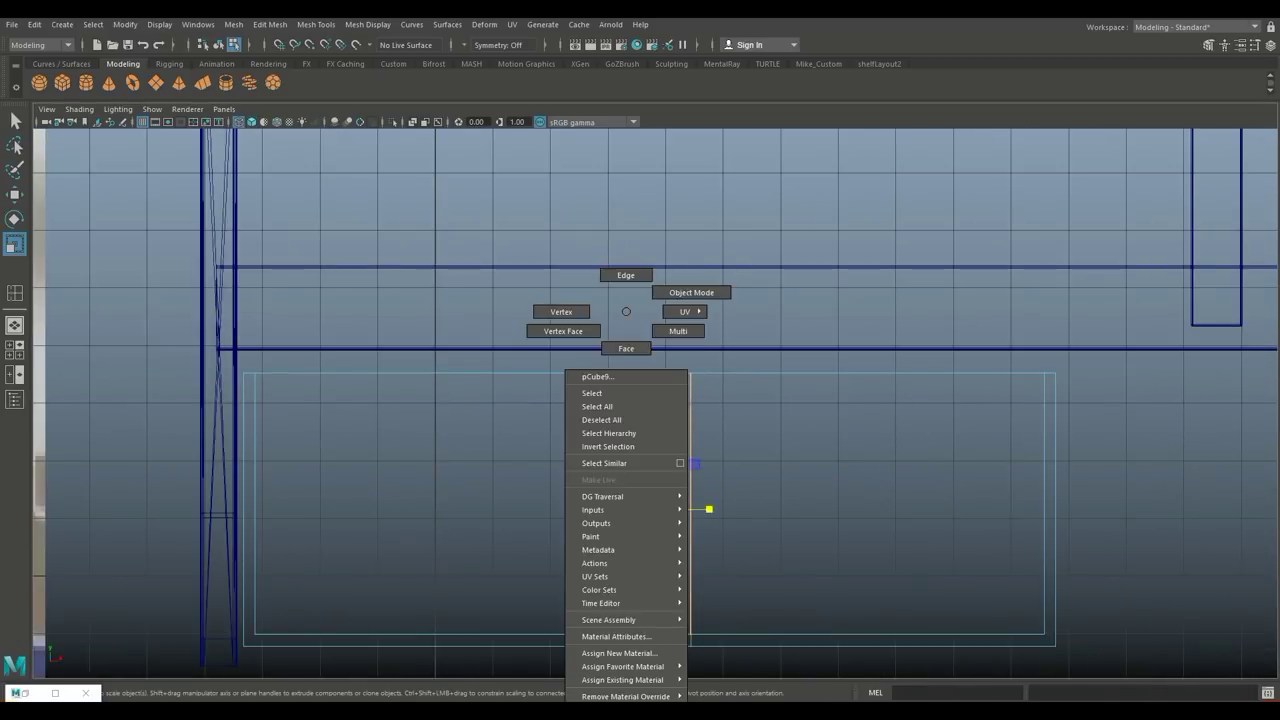
Lower the middle top vertices of the drawer front into a small V-shaped handle notch.
{"action": "left_click", "coordinate": [691, 292]}
{"action": "scroll", "coordinate": [661, 404], "scroll_direction": "up", "scroll_amount": 2}
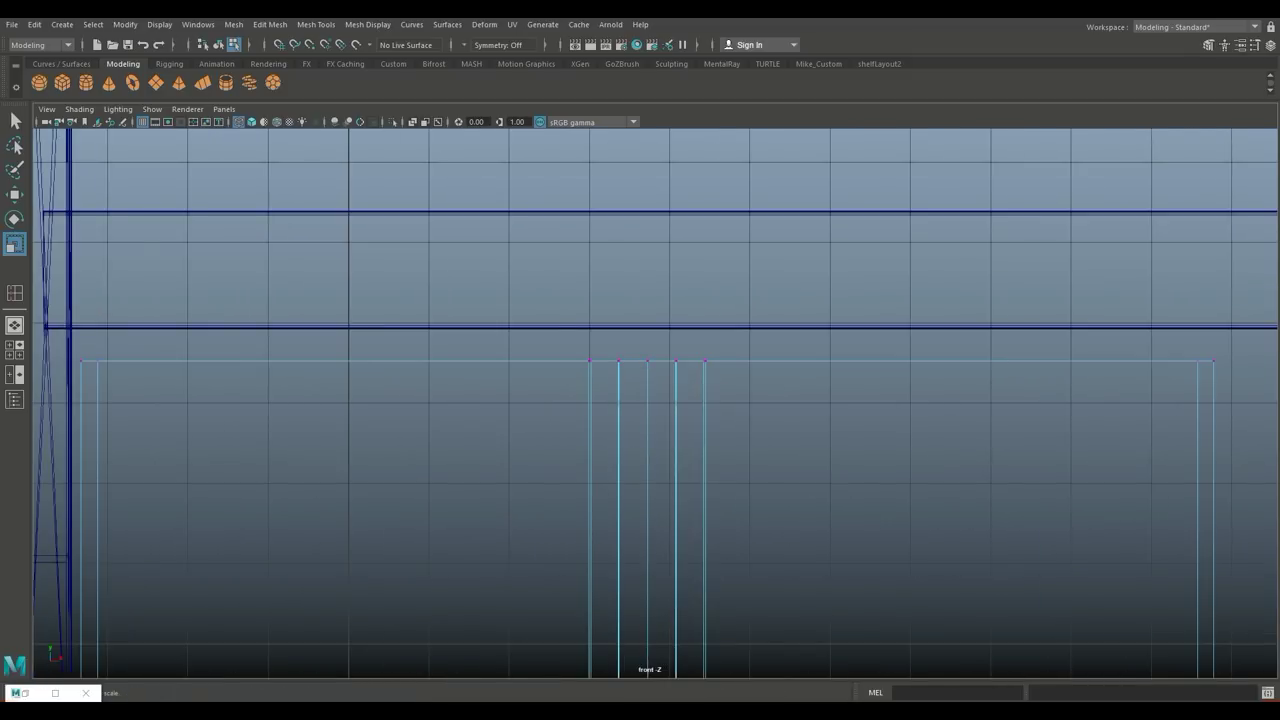
{"action": "left_click_drag", "start_coordinate": [715, 340], "coordinate": [612, 395]}
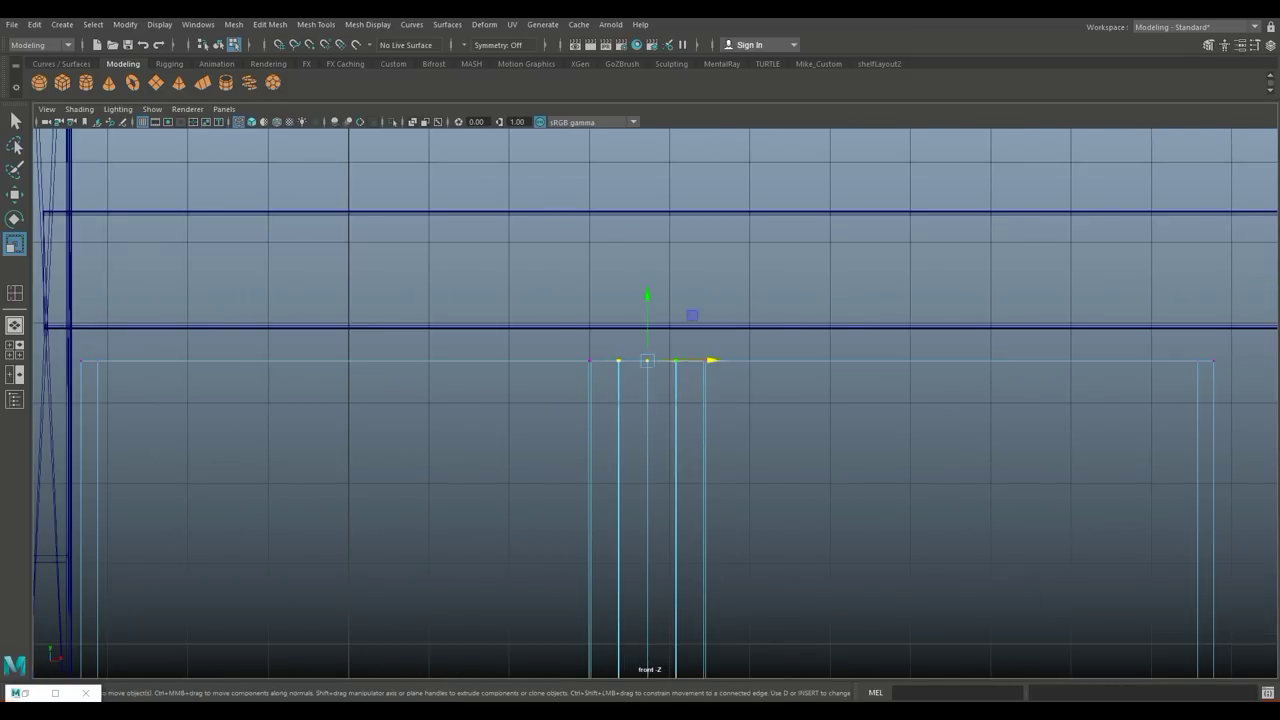
{"action": "key", "text": "w"}
{"action": "left_click_drag", "start_coordinate": [647, 300], "coordinate": [647, 318]}
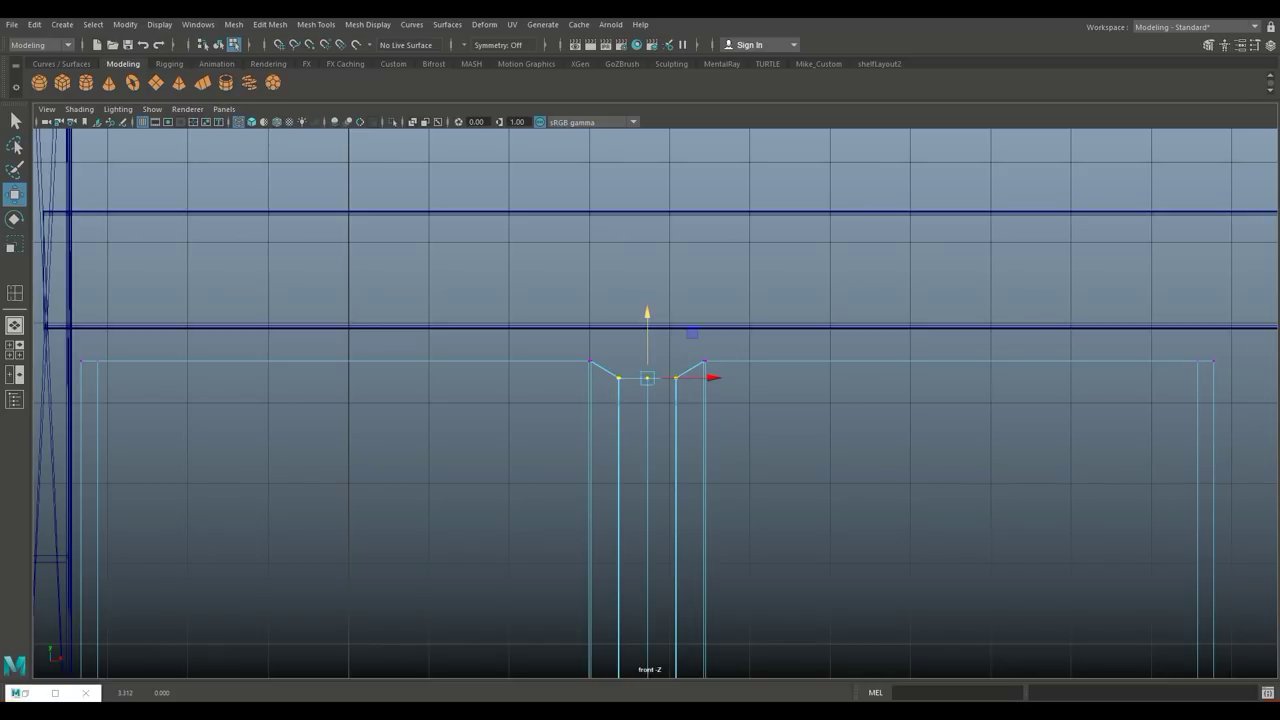
{"action": "left_click_drag", "start_coordinate": [647, 312], "coordinate": [647, 319]}
{"action": "key", "text": "space"}
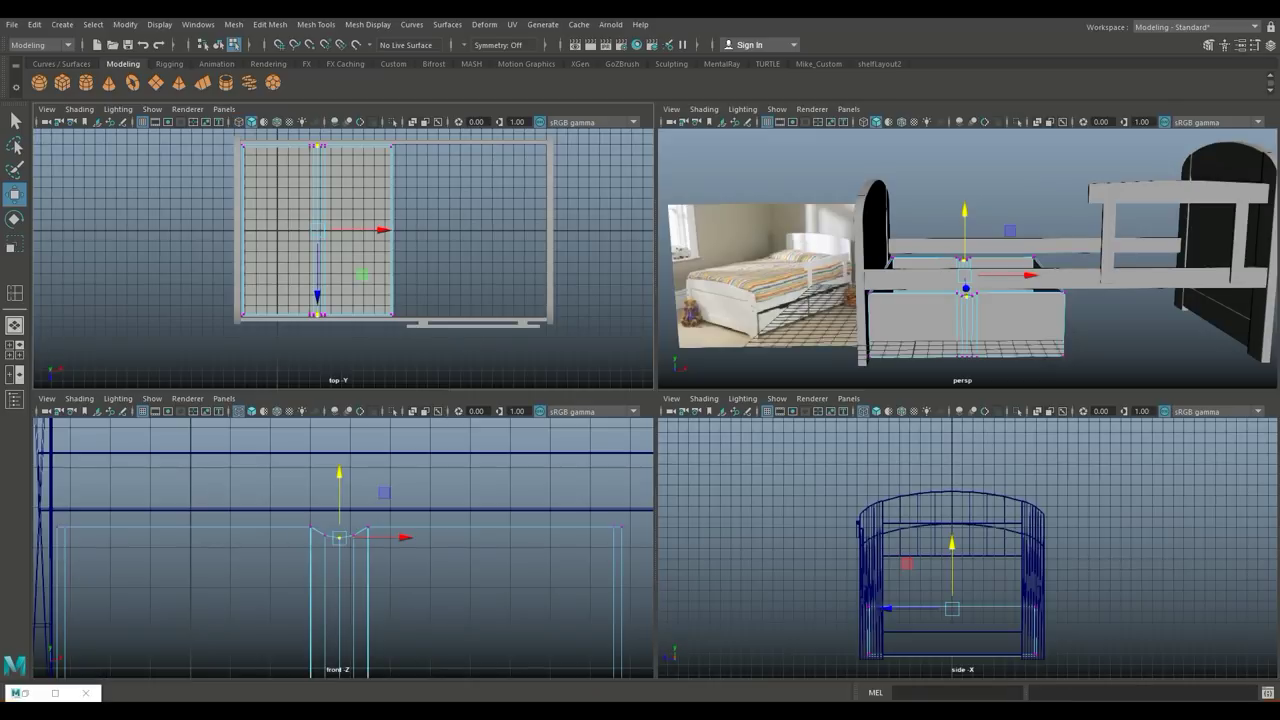
{"action": "key", "text": "space"}
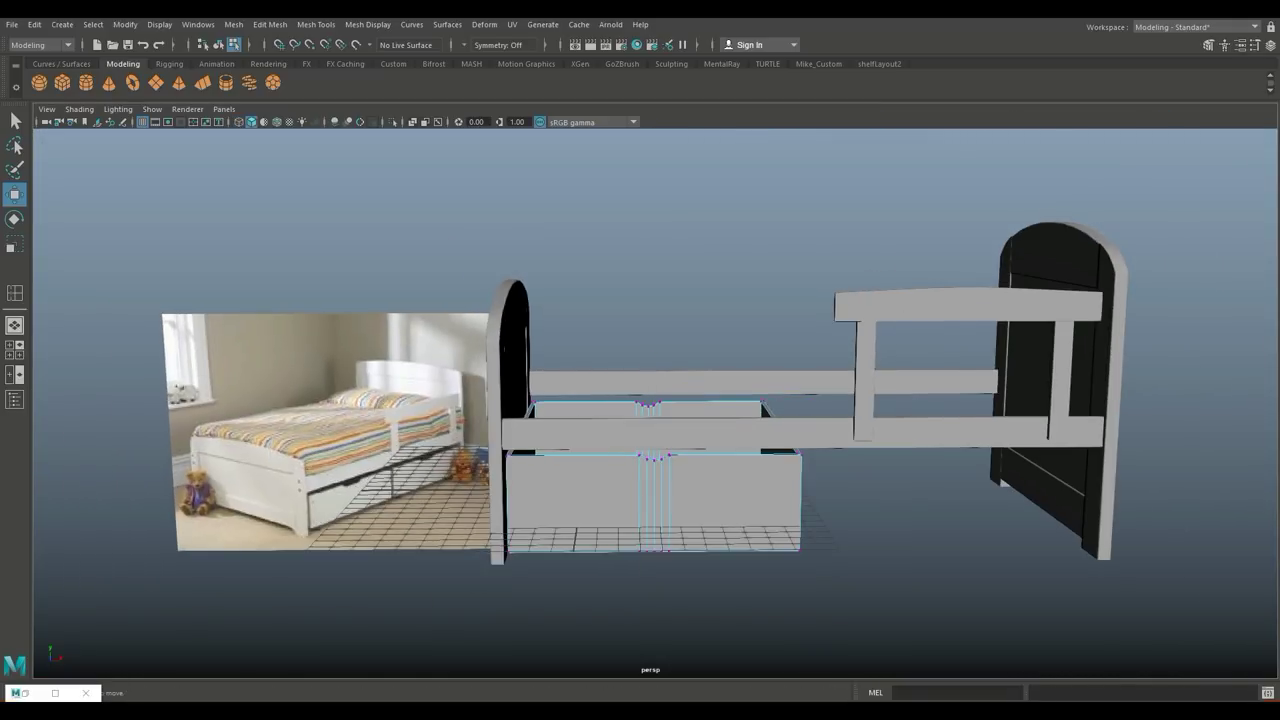
{"action": "left_click_drag", "start_coordinate": [700, 315], "coordinate": [804, 311], "text": "alt"}
Duplicate the notched drawer and move the copy into the right-hand bay under the bed.
{"action": "right_click", "coordinate": [804, 311]}
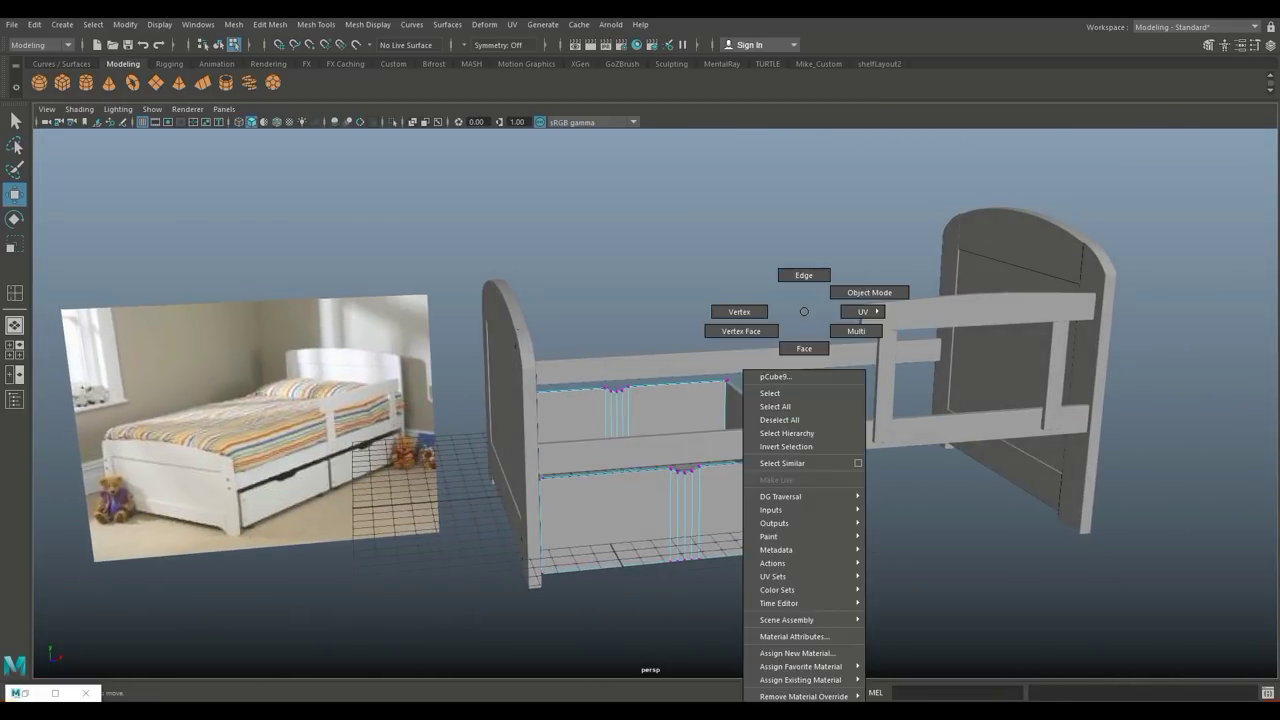
{"action": "left_click", "coordinate": [869, 292]}
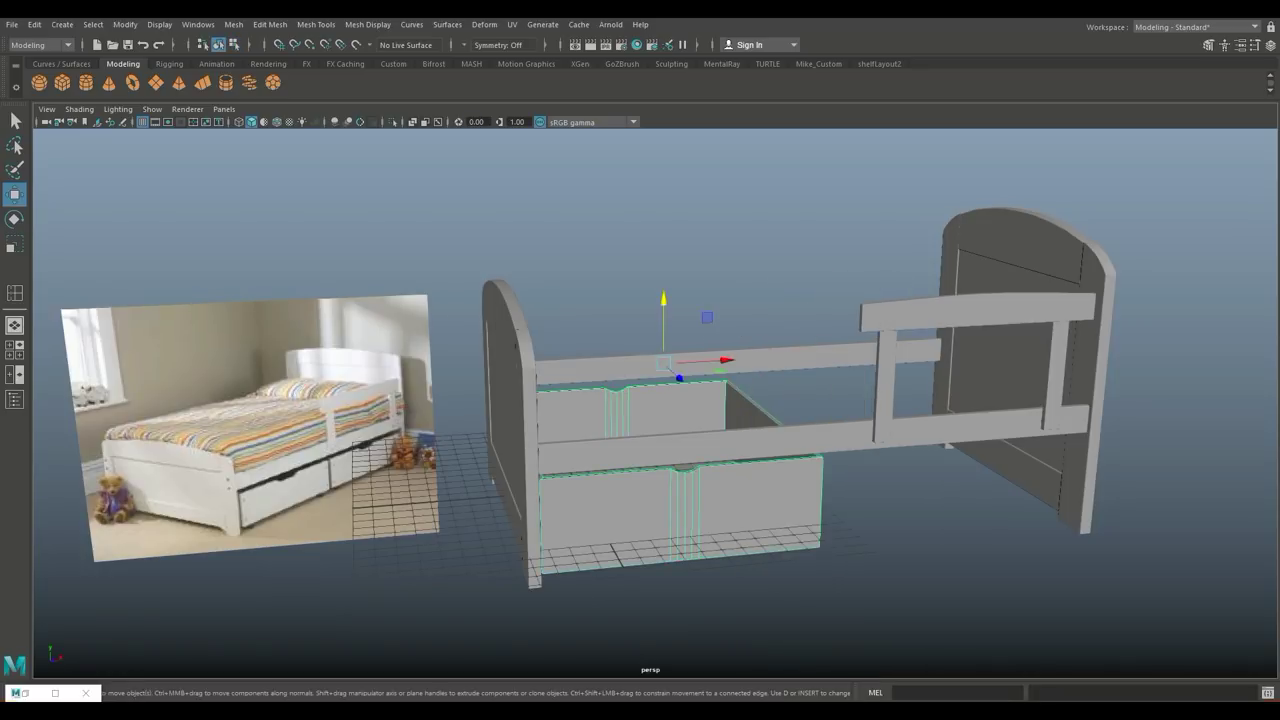
{"action": "key", "text": "ctrl+d"}
{"action": "left_click_drag", "start_coordinate": [712, 361], "coordinate": [968, 346]}
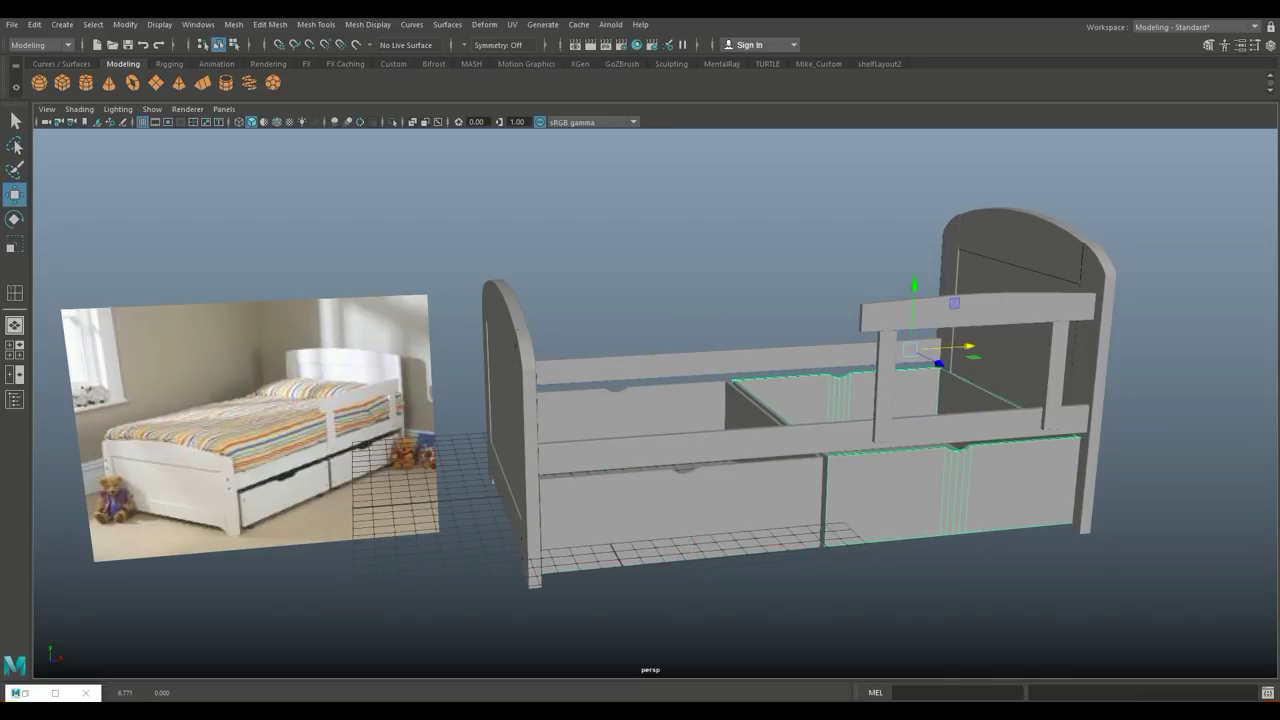
{"action": "key", "text": "space"}
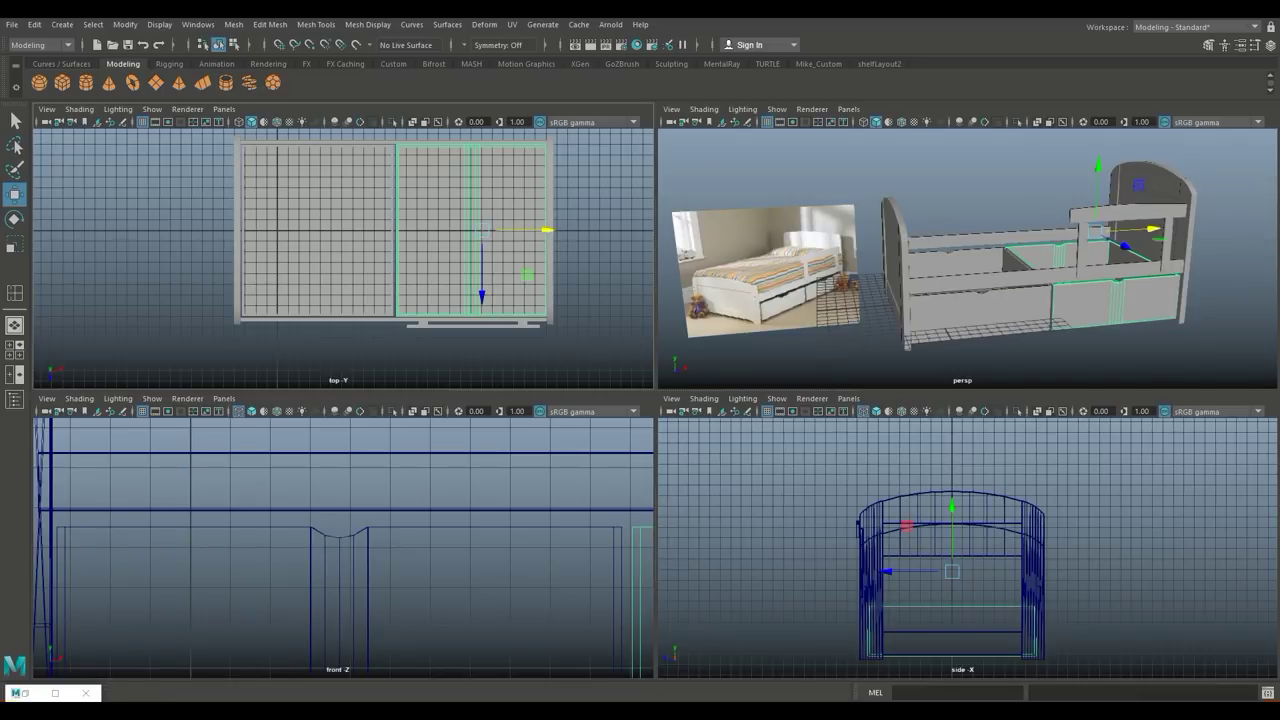
In the front view, nudge the copied drawer slightly left and scale it slightly narrower.
{"action": "key", "text": "space"}
{"action": "scroll", "coordinate": [655, 400], "scroll_direction": "down", "scroll_amount": 2}
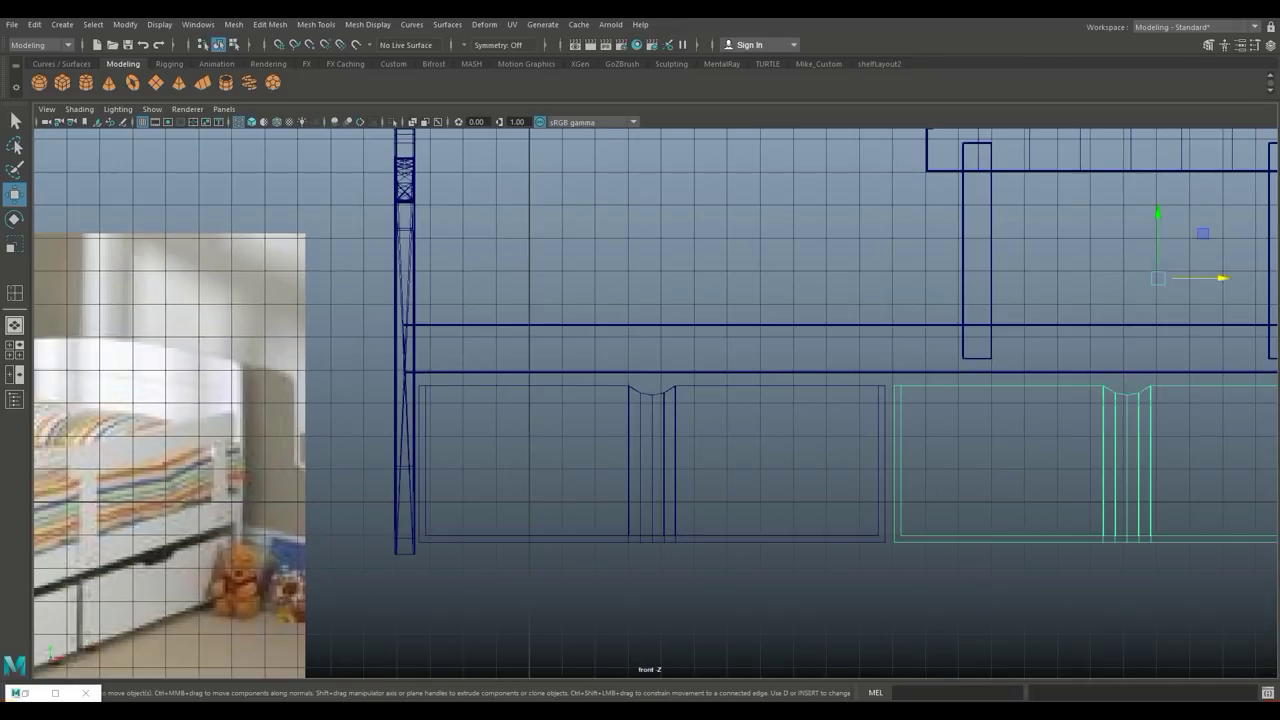
{"action": "mouse_move", "coordinate": [700, 400]}
{"action": "middle_mouse_down", "text": "alt"}
{"action": "mouse_move", "coordinate": [437, 395]}
{"action": "mouse_move", "coordinate": [637, 405]}
{"action": "middle_mouse_up", "text": "alt"}
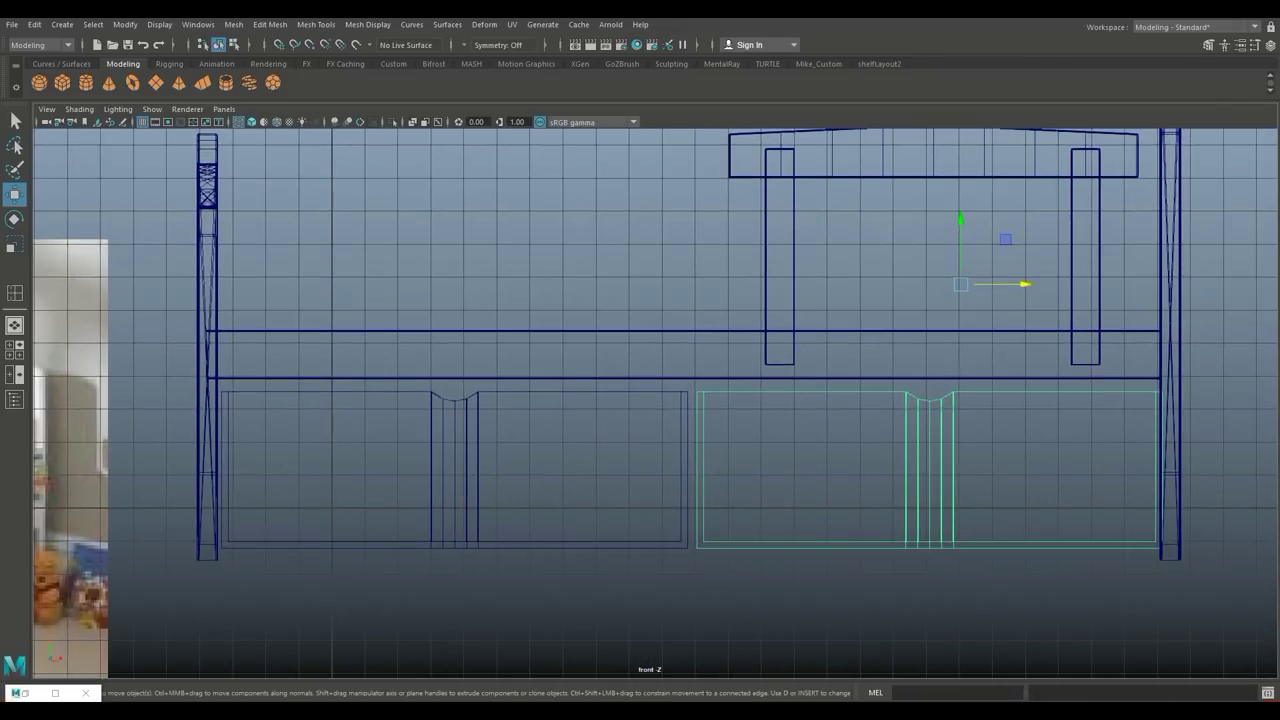
{"action": "left_click_drag", "start_coordinate": [1025, 284], "coordinate": [1018, 284]}
{"action": "right_click_drag", "start_coordinate": [690, 312], "coordinate": [630, 309]}
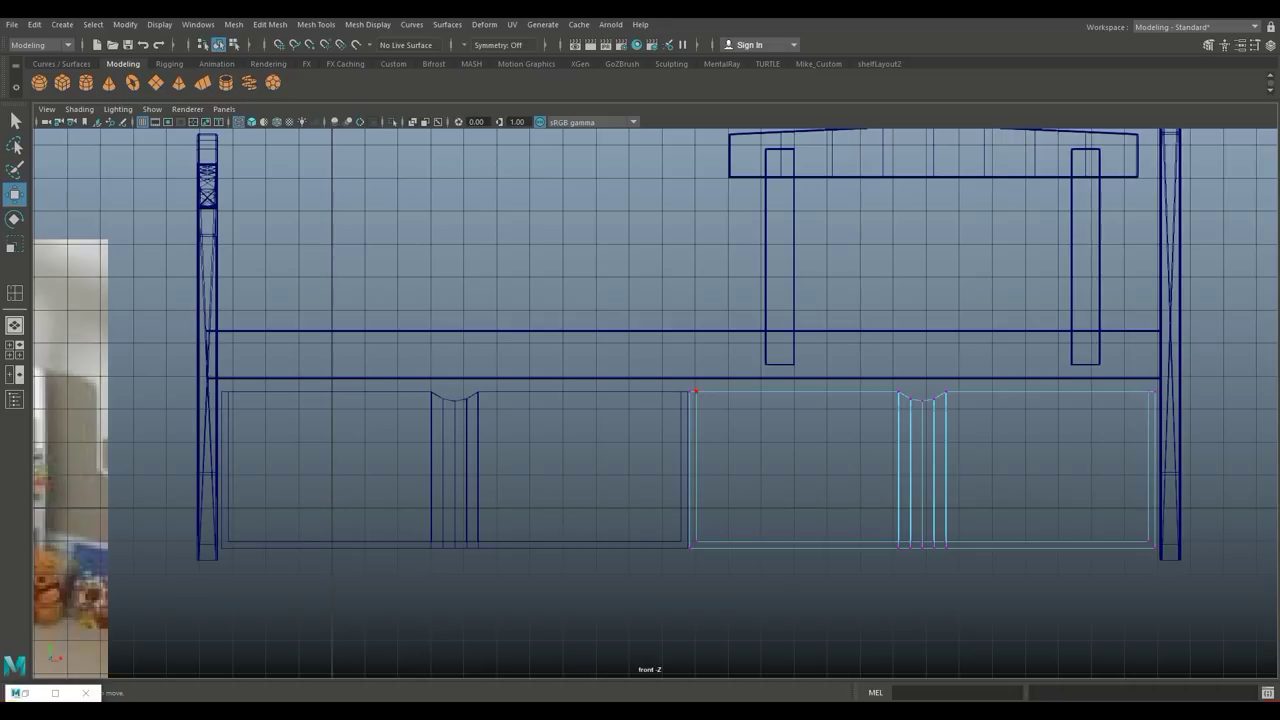
{"action": "right_click_drag", "start_coordinate": [909, 314], "coordinate": [971, 289]}
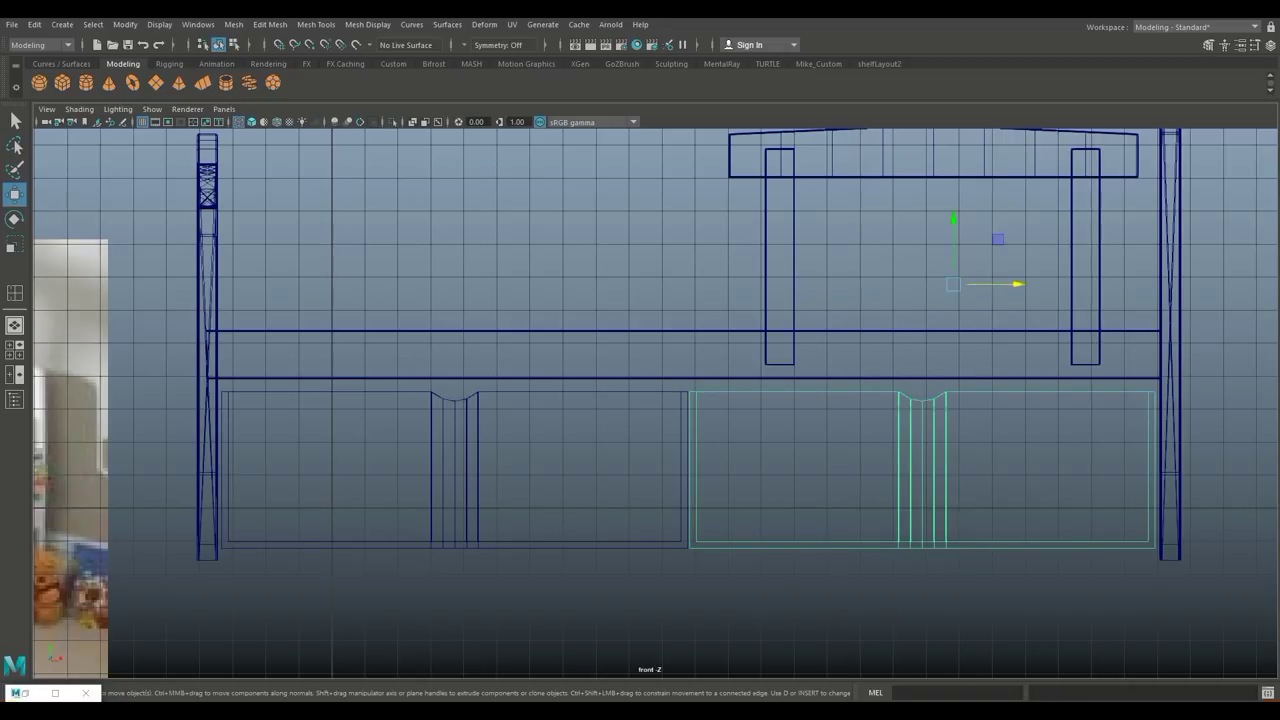
{"action": "key", "text": "r"}
{"action": "left_click_drag", "start_coordinate": [1013, 284], "coordinate": [1013, 284]}
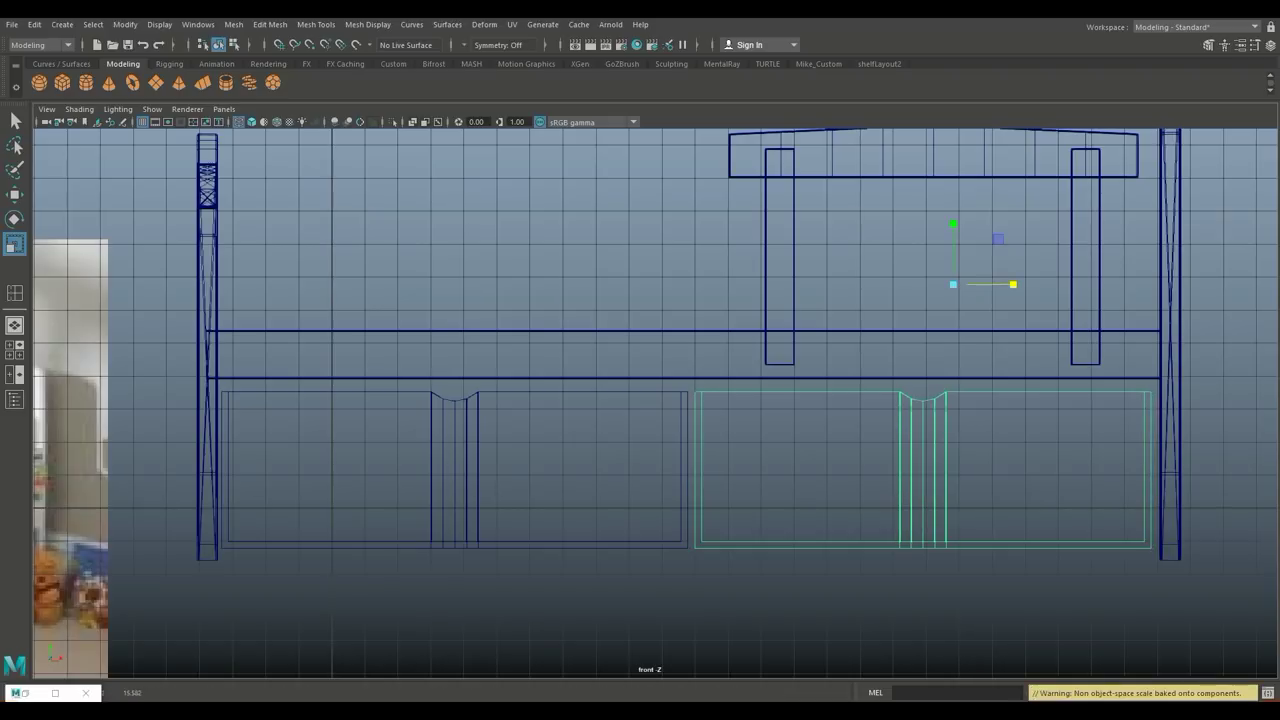
Replace the left drawer with a duplicate of the right drawer moved into the left bay.
{"action": "left_click", "coordinate": [432, 470]}
{"action": "key", "text": "Delete"}
{"action": "left_click", "coordinate": [923, 470]}
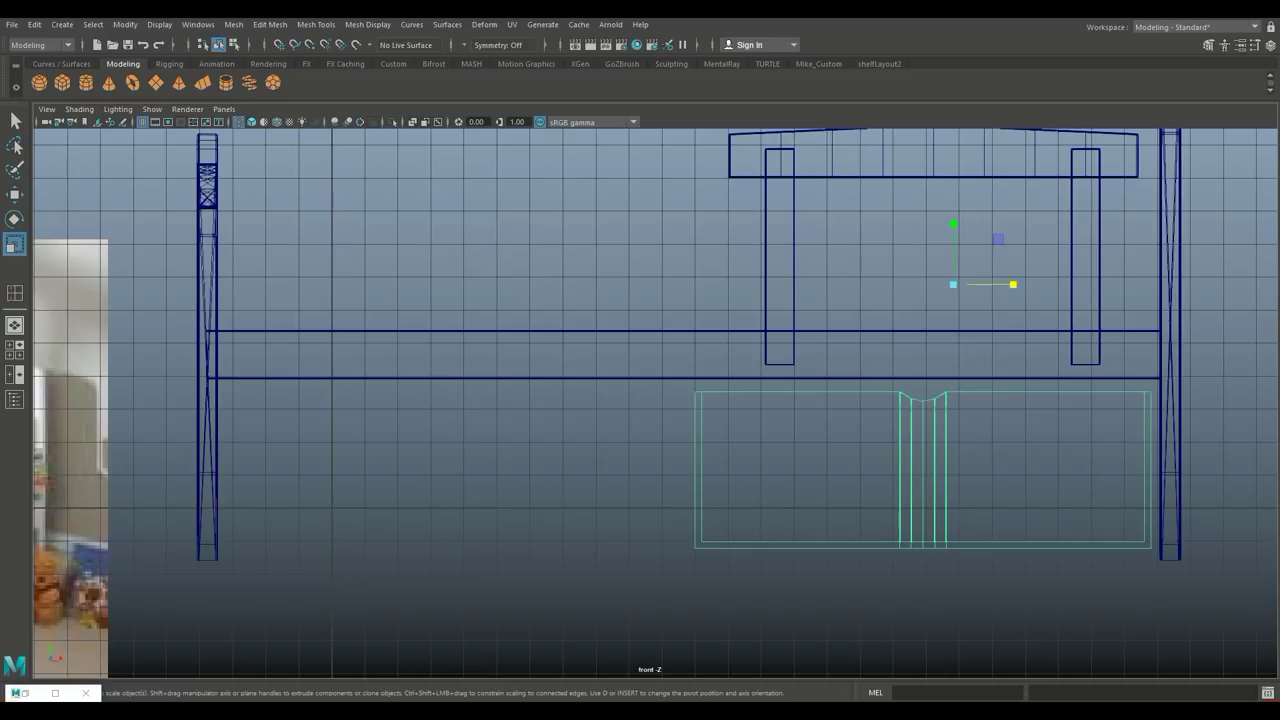
{"action": "key", "text": "ctrl+d"}
{"action": "key", "text": "w"}
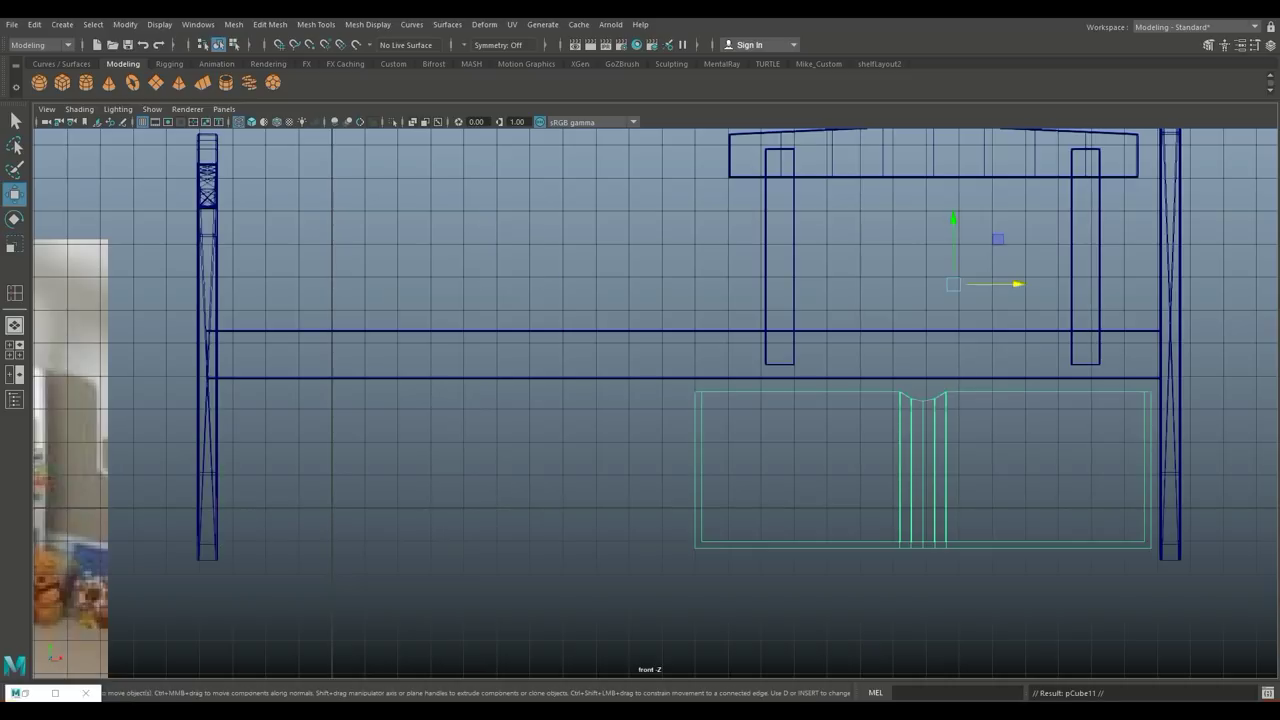
{"action": "left_click_drag", "start_coordinate": [1000, 284], "coordinate": [530, 284]}
{"action": "key", "text": "space"}
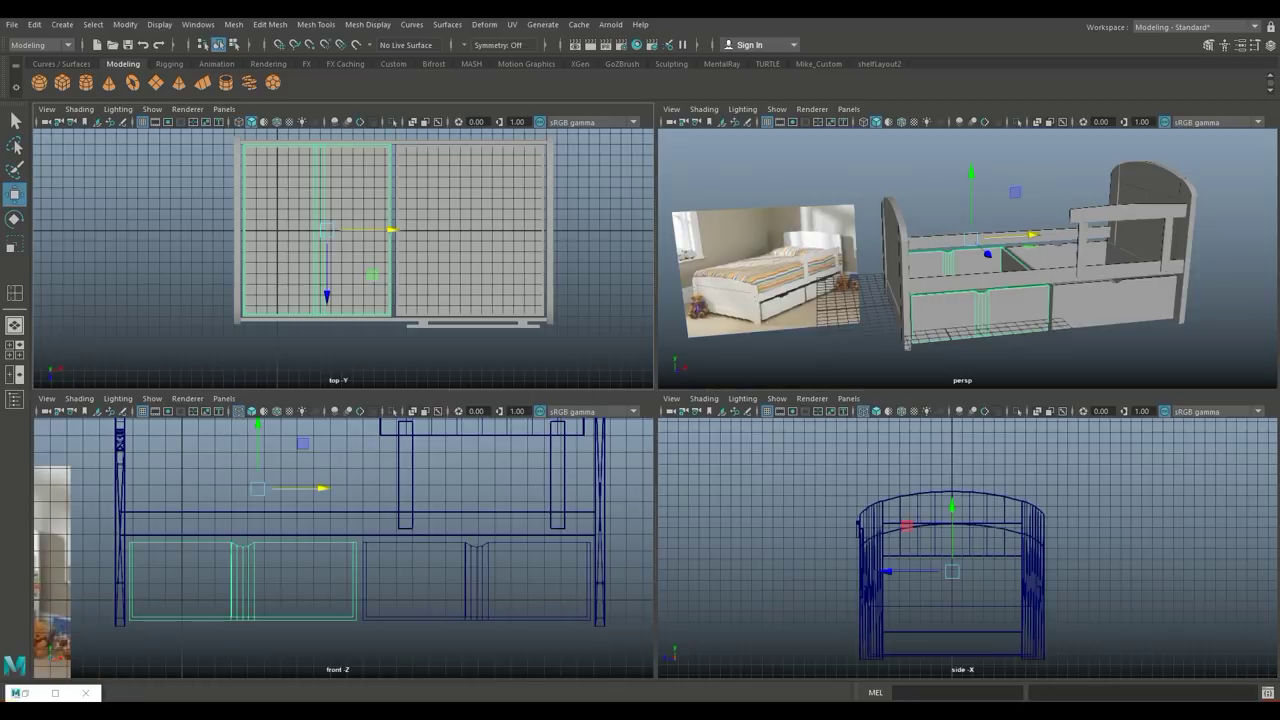
Orbit the perspective view around the bed to check the drawers and frame interior.
{"action": "key", "text": "space"}
{"action": "scroll", "coordinate": [492, 482], "scroll_direction": "down", "scroll_amount": 3}
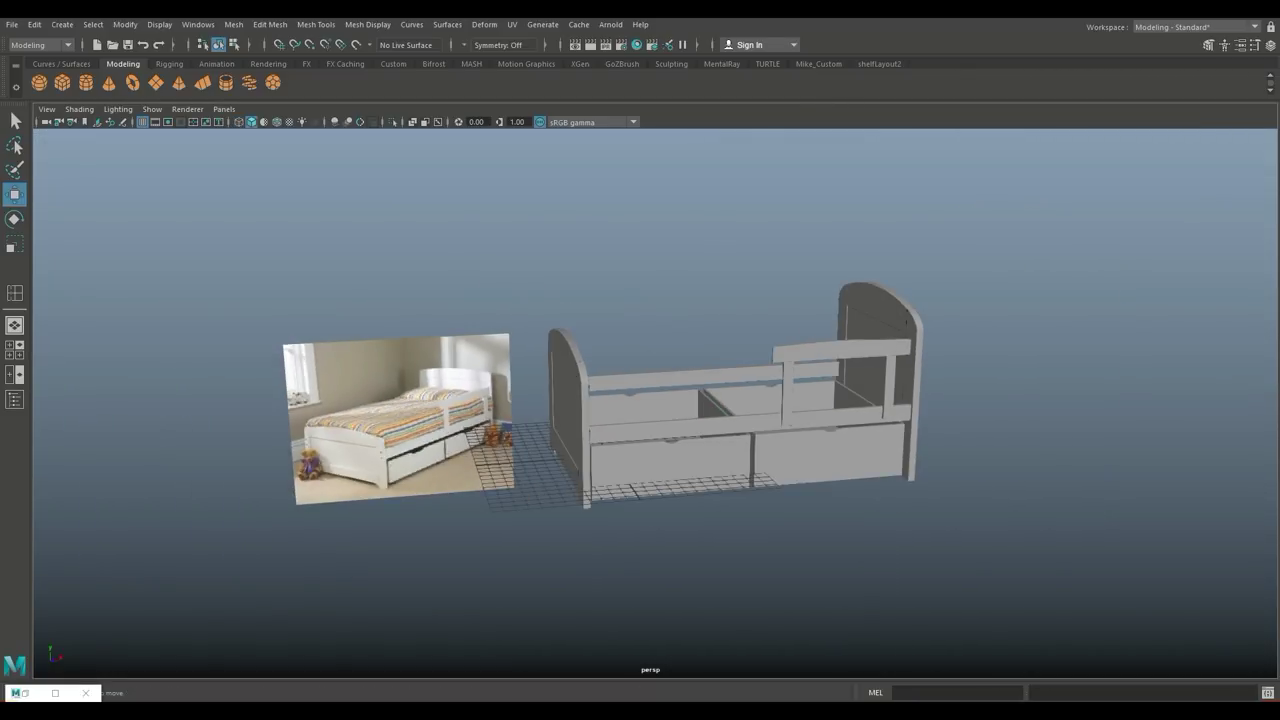
{"action": "scroll", "coordinate": [526, 465], "scroll_direction": "up", "scroll_amount": 2}
{"action": "mouse_move", "coordinate": [527, 466]}
{"action": "left_mouse_down", "text": "alt"}
{"action": "mouse_move", "coordinate": [600, 468]}
{"action": "mouse_move", "coordinate": [512, 474]}
{"action": "mouse_move", "coordinate": [445, 456]}
{"action": "left_mouse_up", "text": "alt"}
{"action": "middle_click_drag", "start_coordinate": [445, 456], "coordinate": [423, 450], "text": "alt"}
{"action": "left_click_drag", "start_coordinate": [423, 450], "coordinate": [460, 455], "text": "alt"}
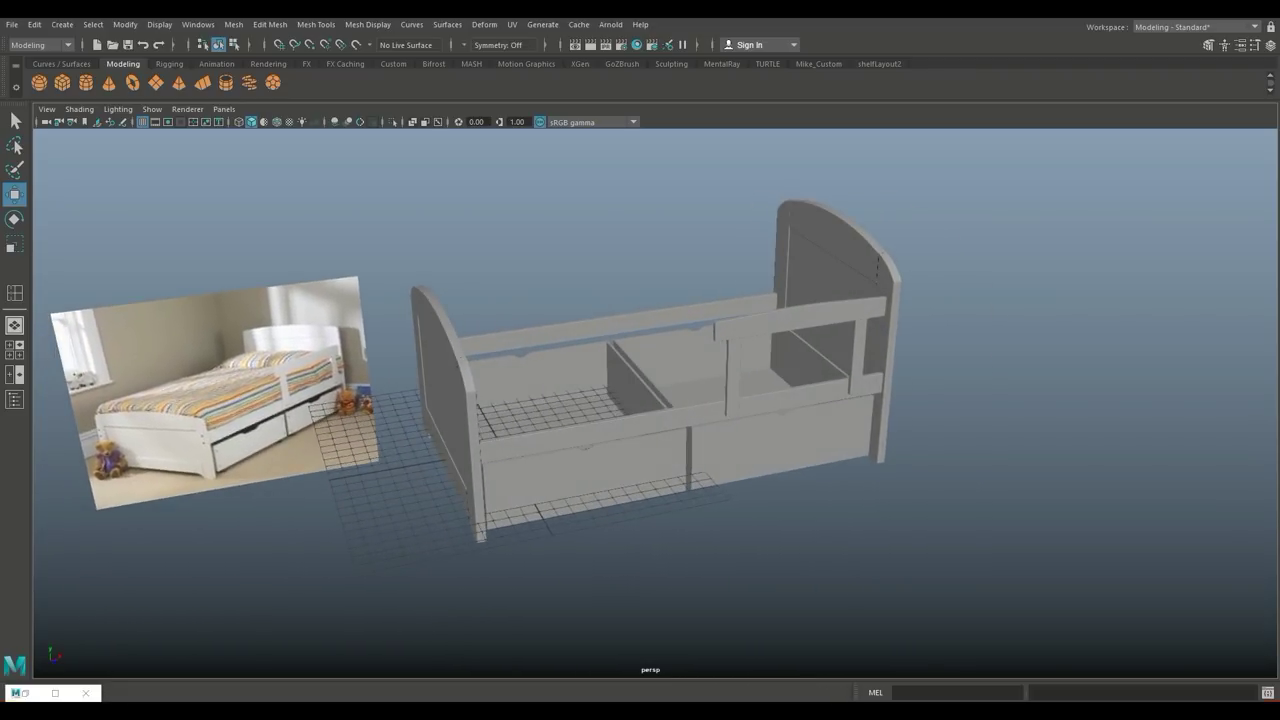
Create a poly cube and lift it up inside the bed frame.
{"action": "left_click", "coordinate": [62, 82]}
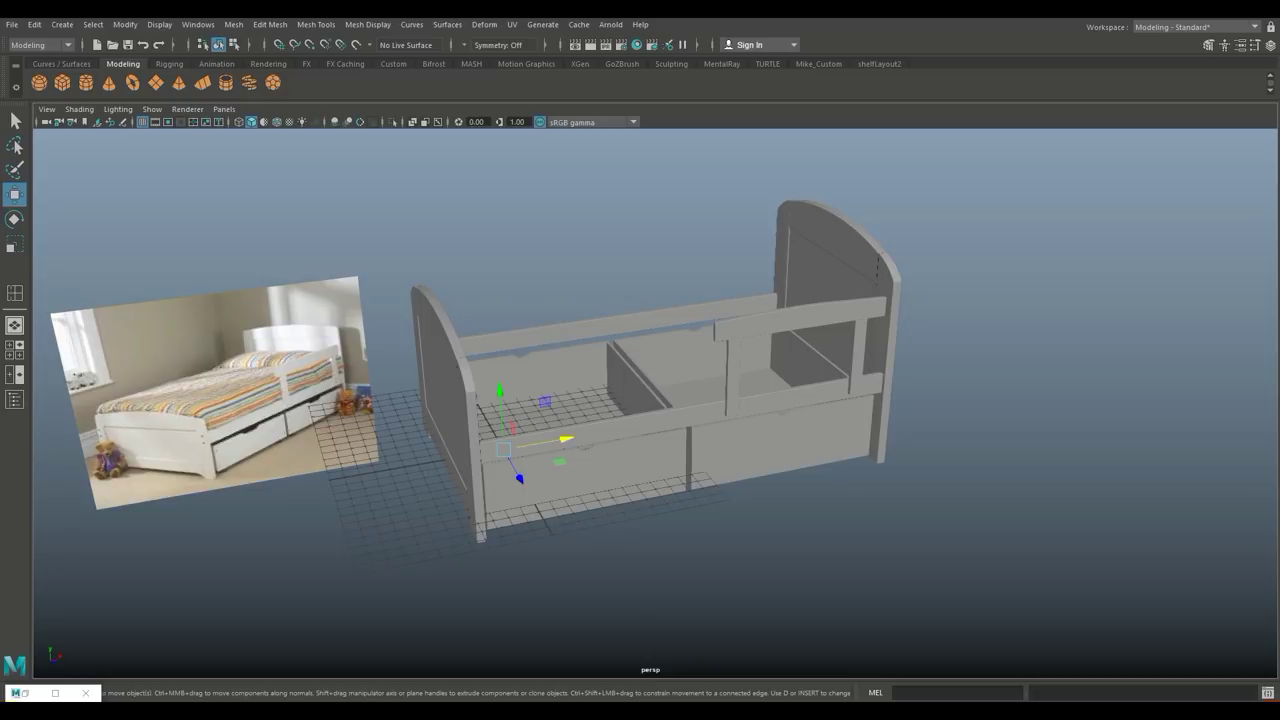
{"action": "left_click_drag", "start_coordinate": [500, 415], "coordinate": [496, 360]}
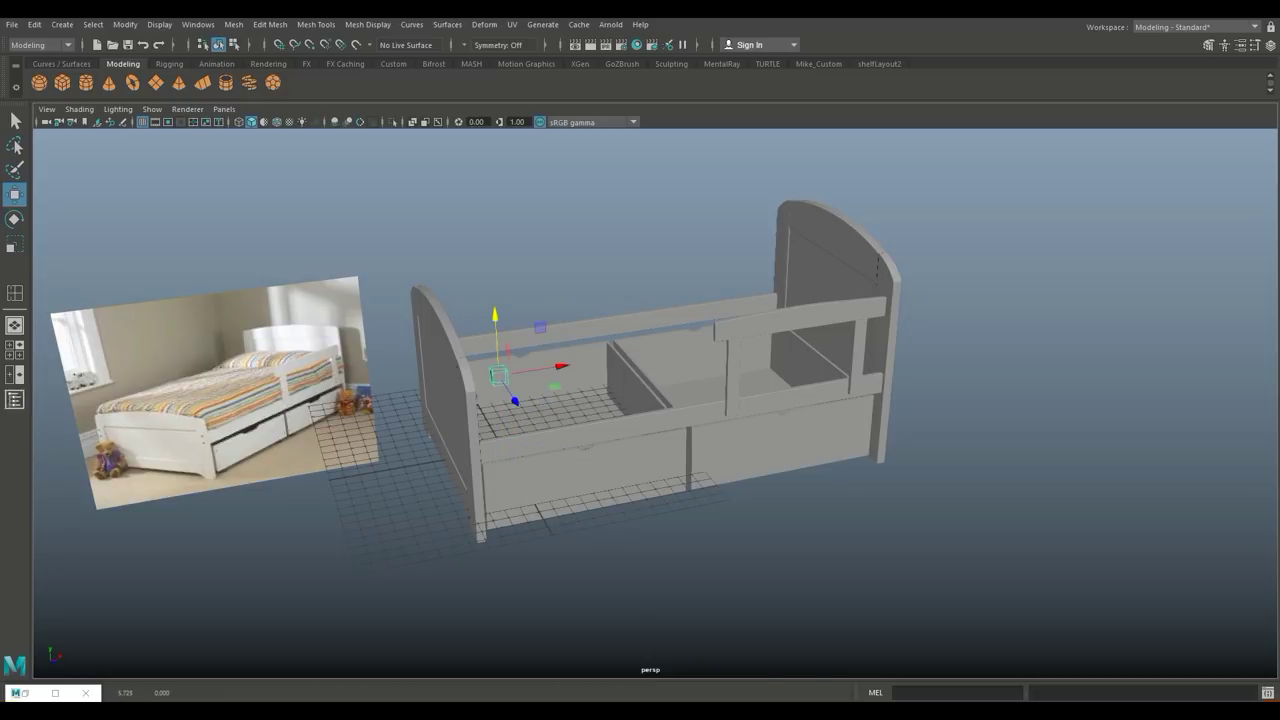
{"action": "left_click", "coordinate": [15, 350]}
{"action": "key", "text": "space"}
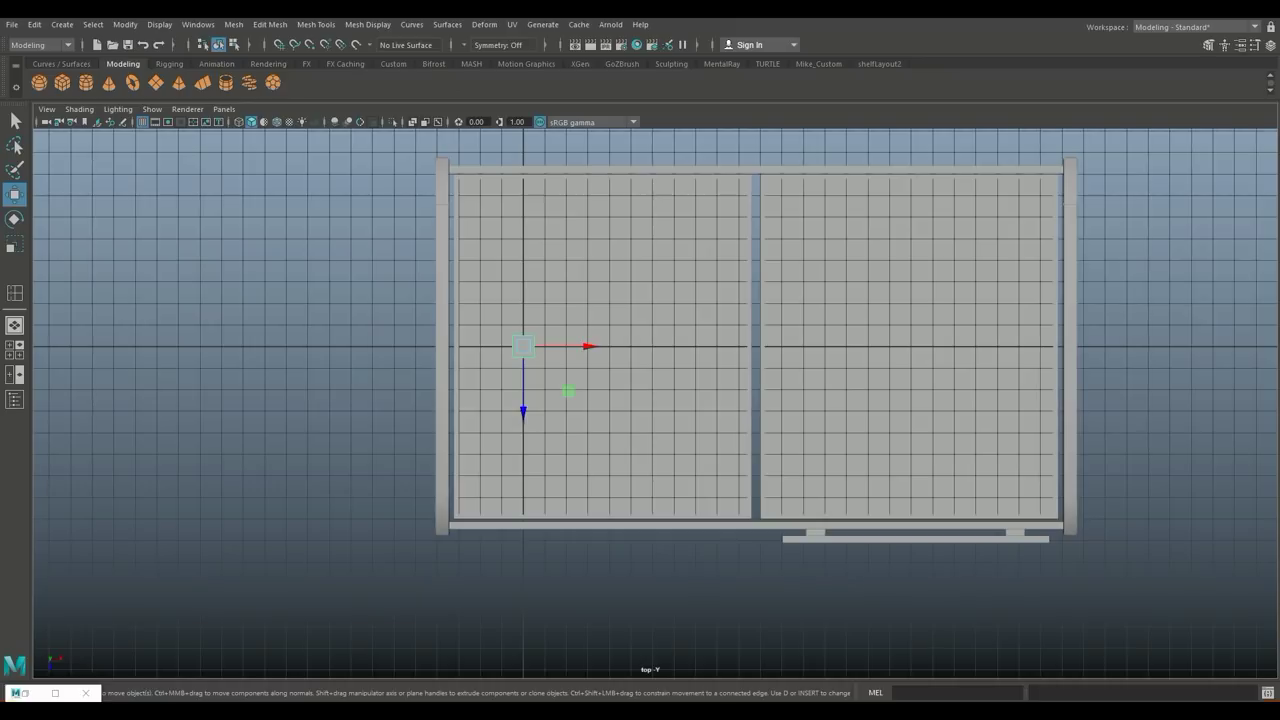
In wireframe top view, scale the cube across the sleeping area and shift it right to align.
{"action": "key", "text": "4"}
{"action": "scroll", "coordinate": [597, 403], "scroll_direction": "down", "scroll_amount": 2}
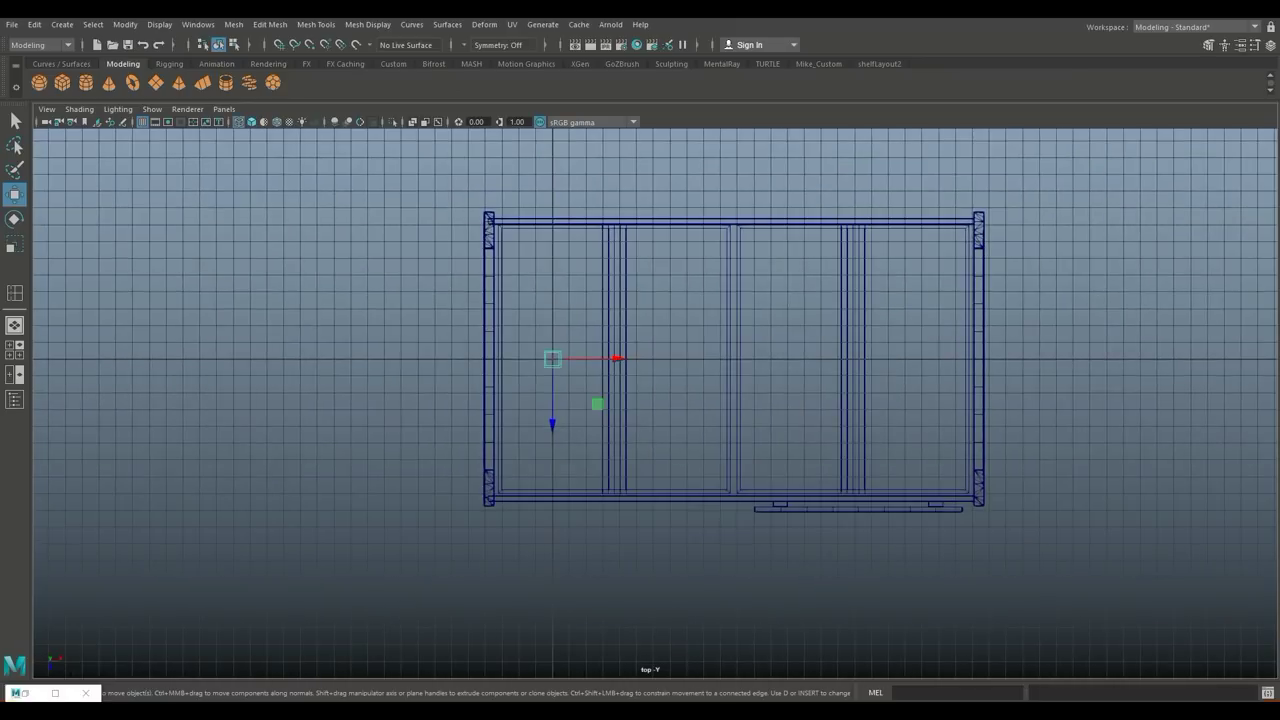
{"action": "middle_click_drag", "start_coordinate": [597, 403], "coordinate": [534, 434], "text": "alt"}
{"action": "key", "text": "r"}
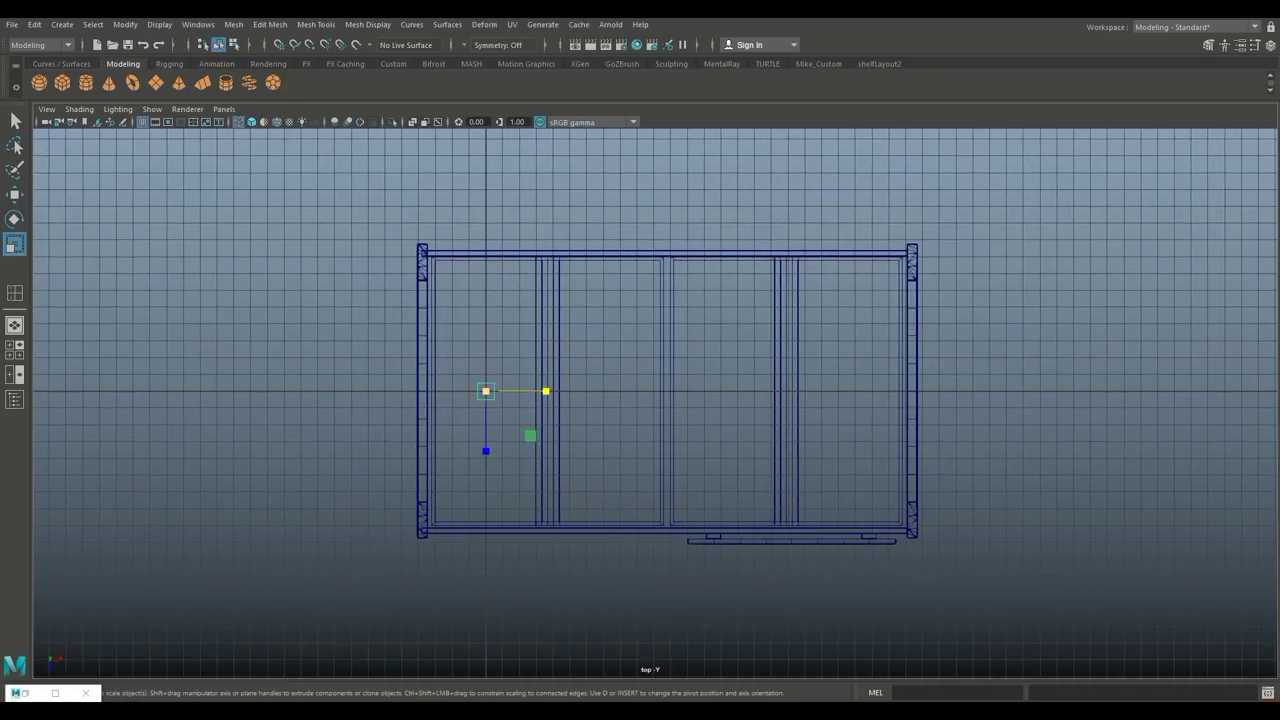
{"action": "left_click_drag", "start_coordinate": [486, 391], "coordinate": [600, 391]}
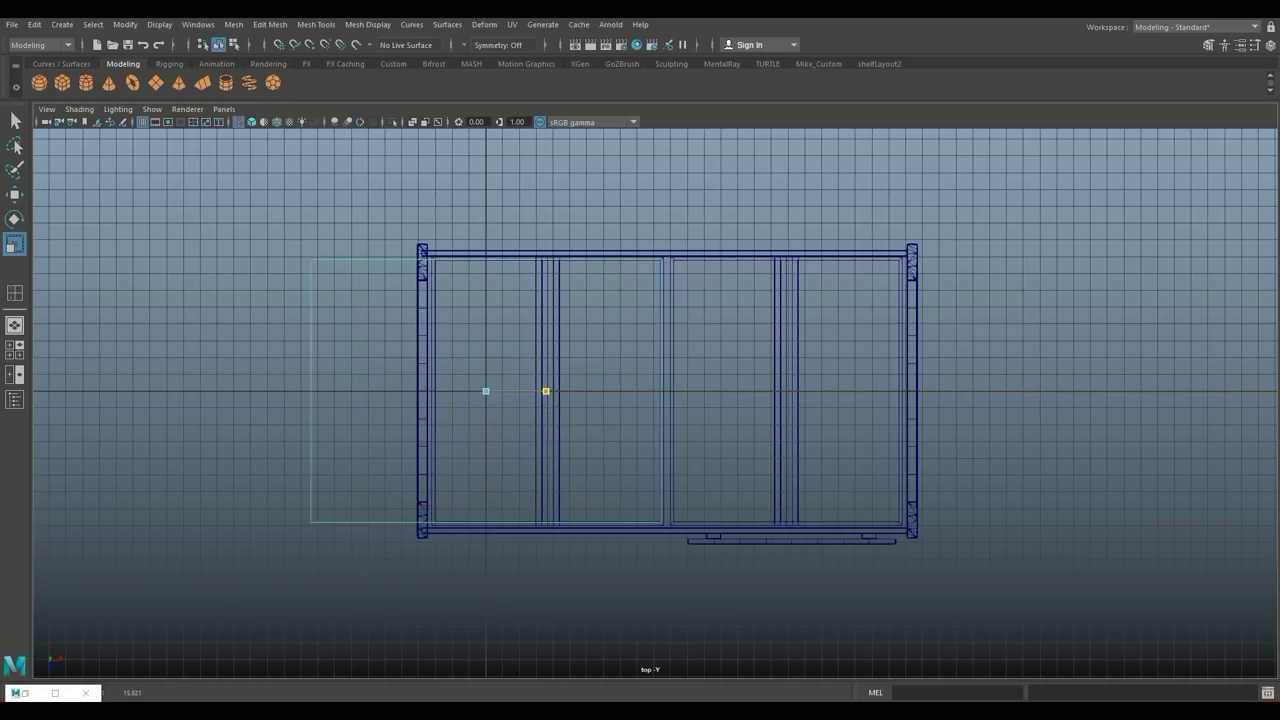
{"action": "key", "text": "w"}
{"action": "left_click_drag", "start_coordinate": [551, 391], "coordinate": [735, 391]}
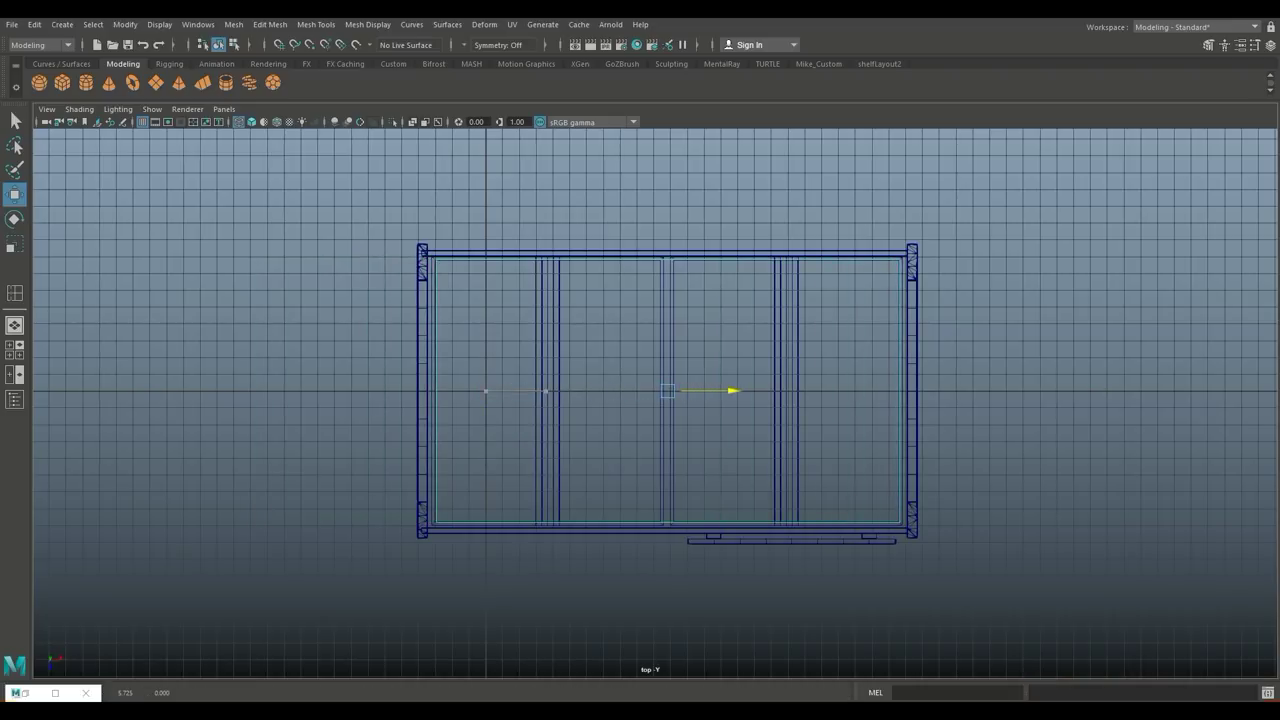
{"action": "left_click", "coordinate": [15, 349]}
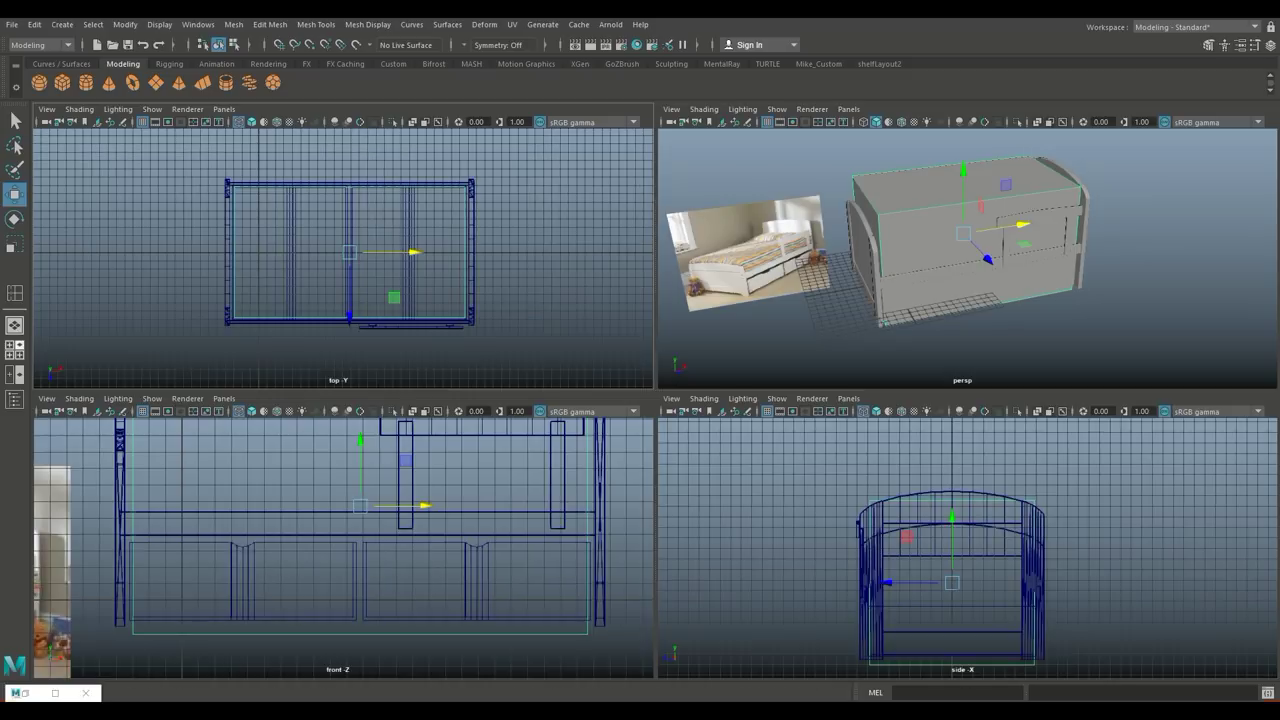
Squash the cube on Y into a thin mattress slab and raise it above the frame.
{"action": "key", "text": "space"}
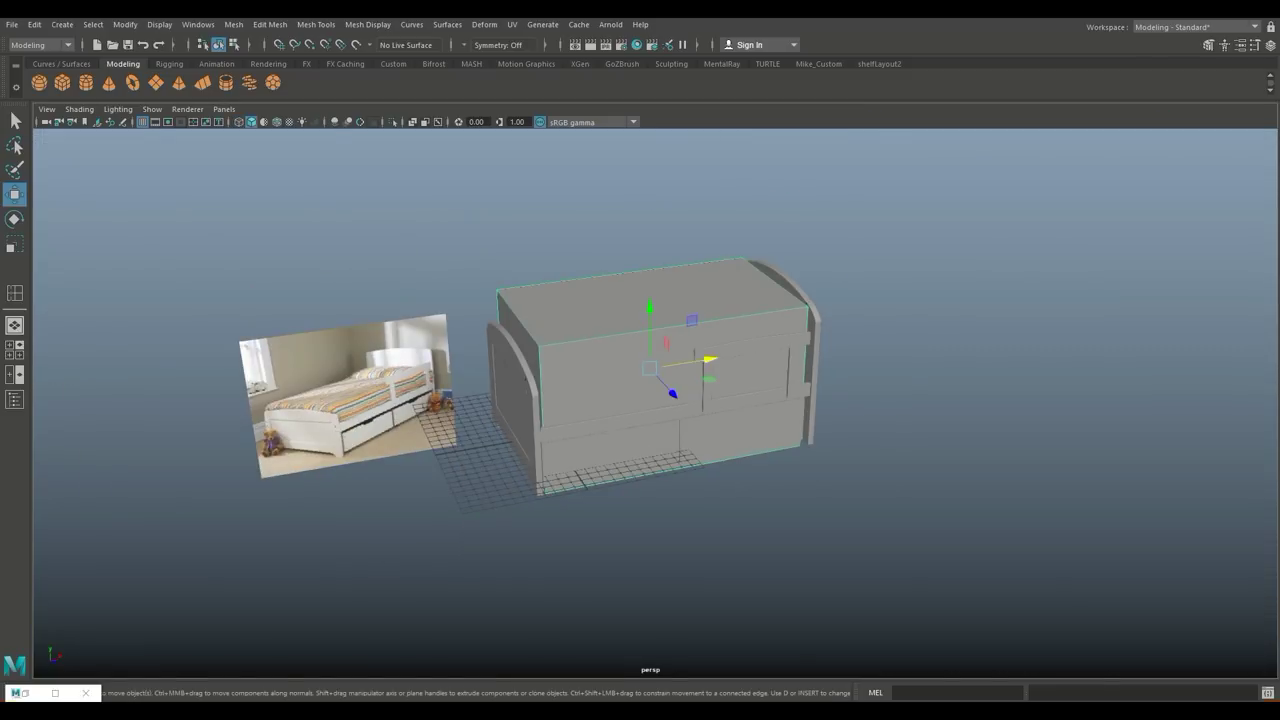
{"action": "middle_click_drag", "start_coordinate": [640, 400], "coordinate": [671, 468], "text": "alt"}
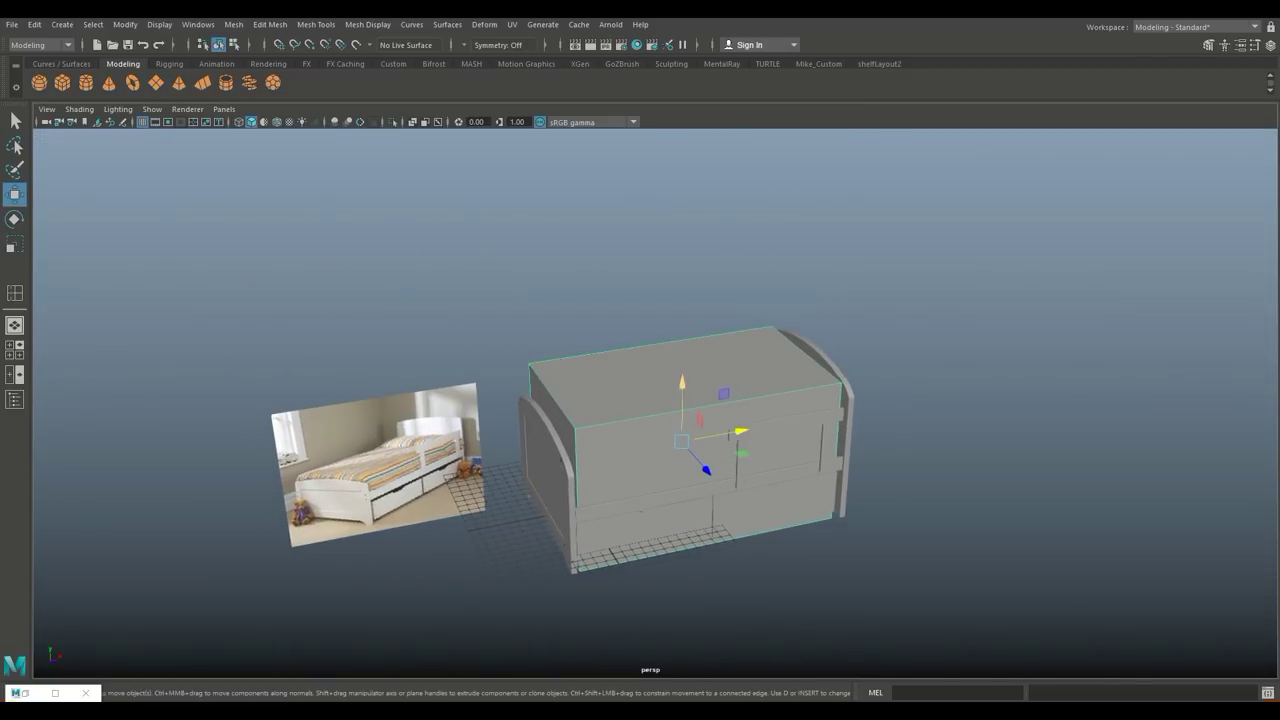
{"action": "key", "text": "r"}
{"action": "left_click_drag", "start_coordinate": [681, 387], "coordinate": [681, 430]}
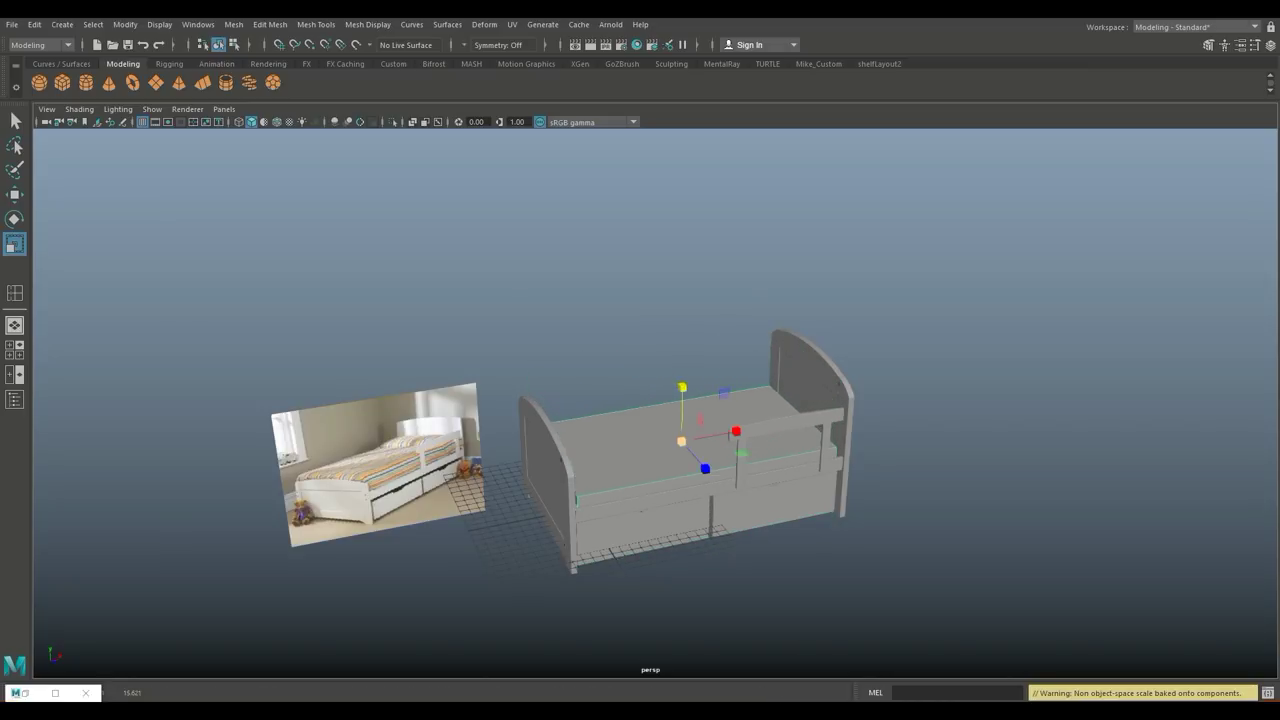
{"action": "key", "text": "w"}
{"action": "left_click_drag", "start_coordinate": [682, 400], "coordinate": [684, 270]}
Orbit to a near-front view of the bed and reselect the mattress.
{"action": "key", "text": "r"}
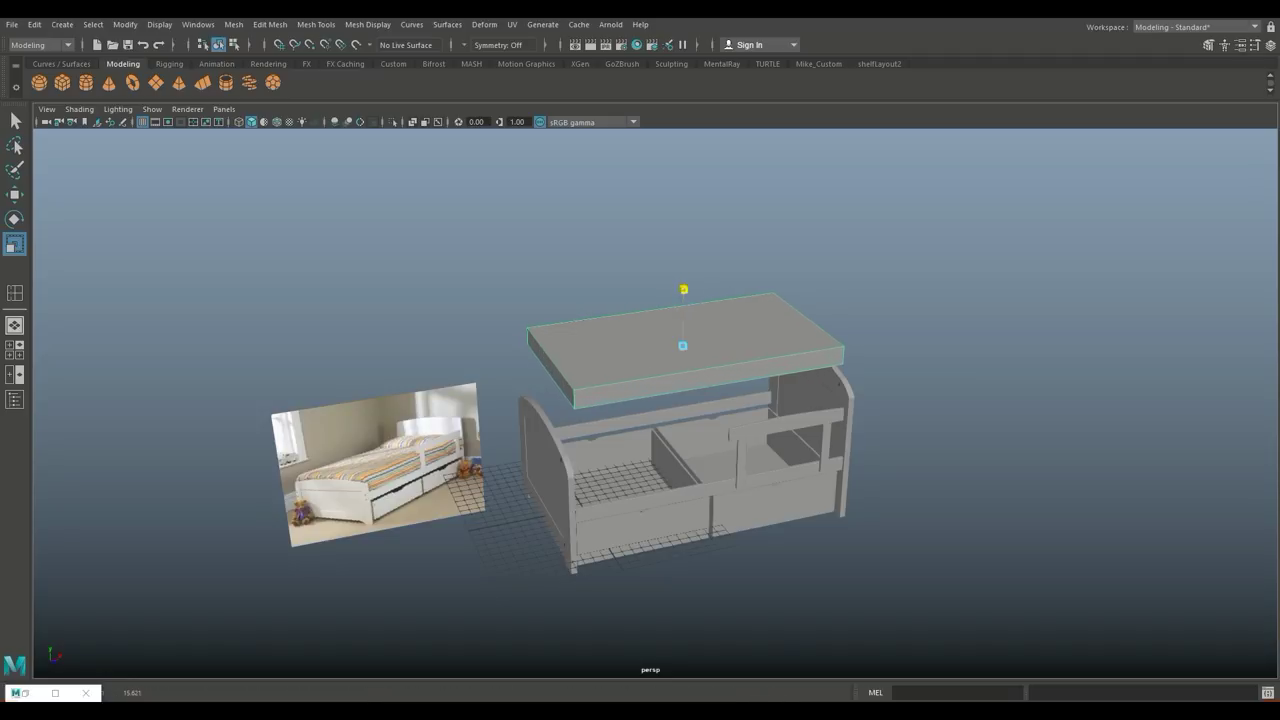
{"action": "left_click_drag", "start_coordinate": [700, 330], "coordinate": [815, 311], "text": "alt"}
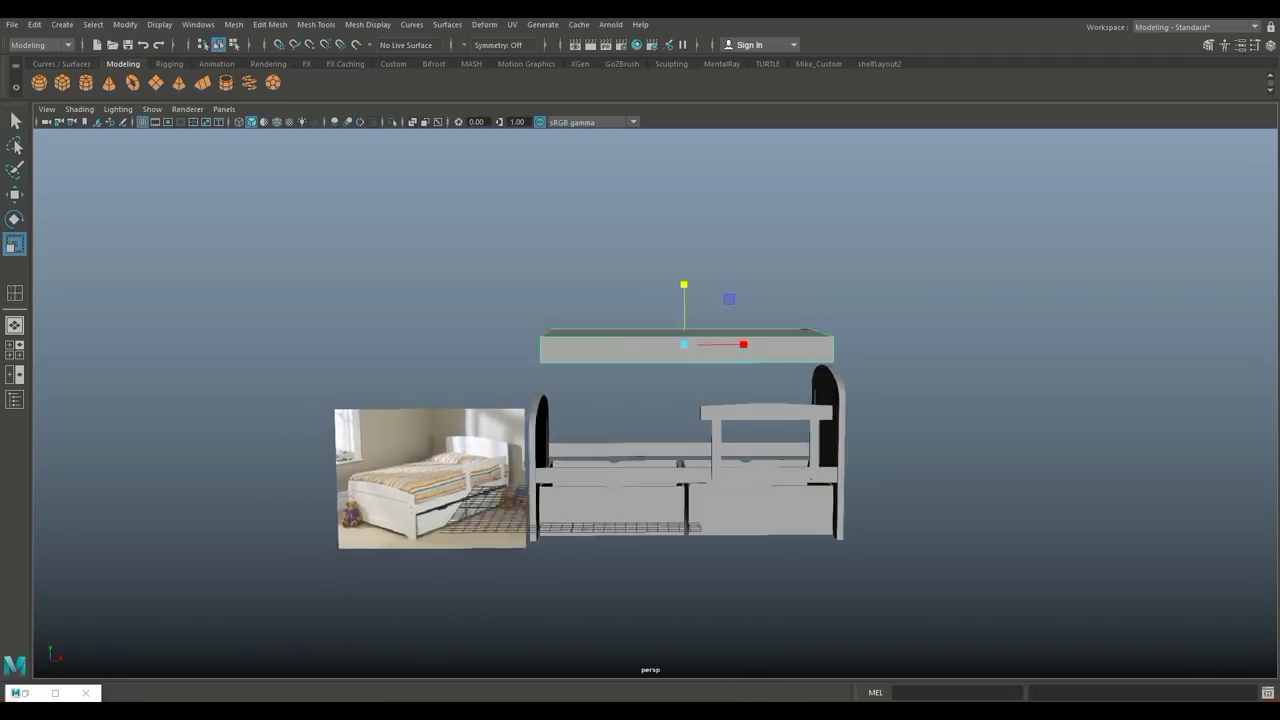
{"action": "right_click", "coordinate": [815, 311]}
{"action": "left_click_drag", "start_coordinate": [880, 265], "coordinate": [395, 395]}
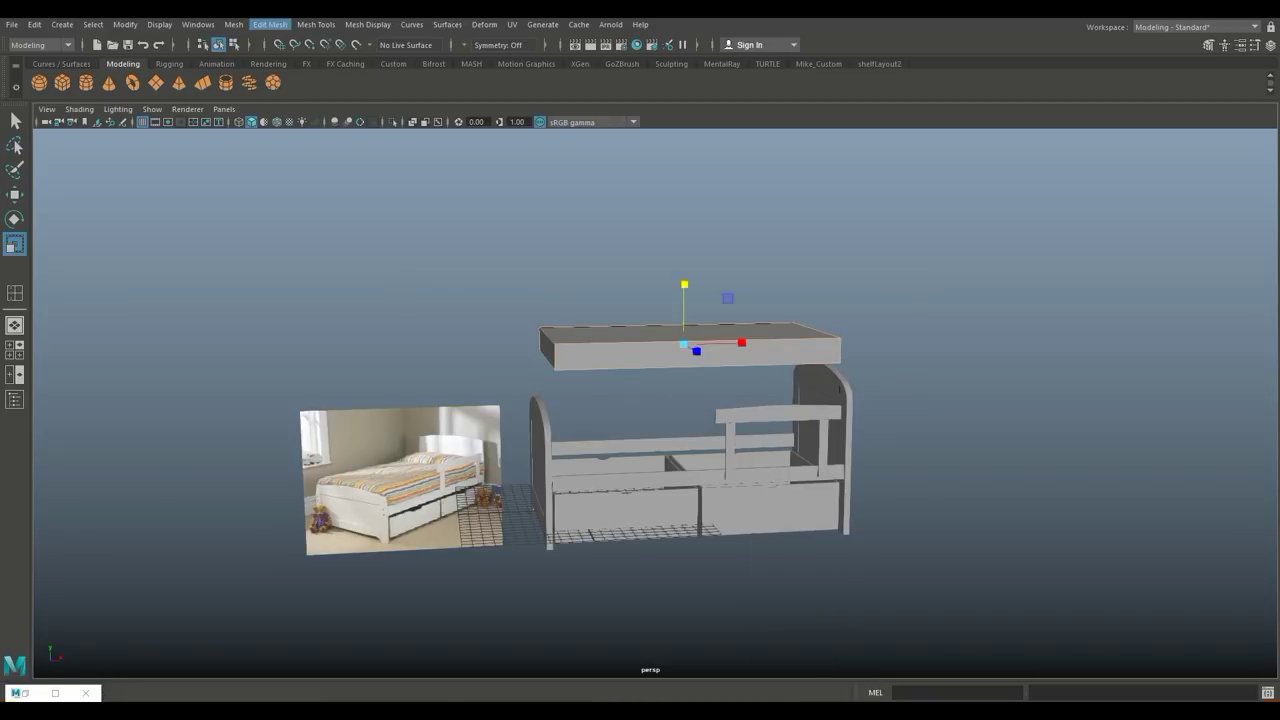
Bevel the mattress edges with Fraction 0.6 and 4 Segments.
{"action": "left_click", "coordinate": [270, 24]}
{"action": "left_click", "coordinate": [280, 71]}
{"action": "scroll", "coordinate": [655, 400], "scroll_direction": "up", "scroll_amount": 2}
{"action": "scroll", "coordinate": [655, 400], "scroll_direction": "up", "scroll_amount": 2}
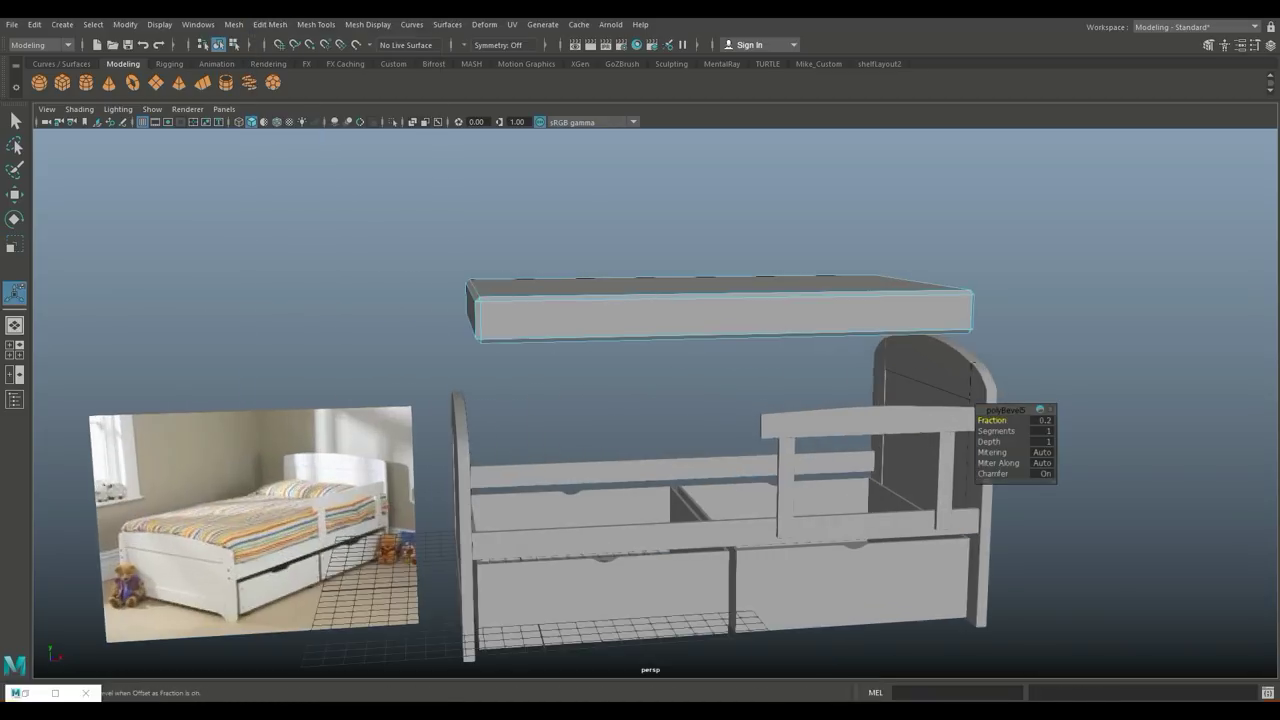
{"action": "left_click_drag", "start_coordinate": [992, 420], "coordinate": [1120, 420]}
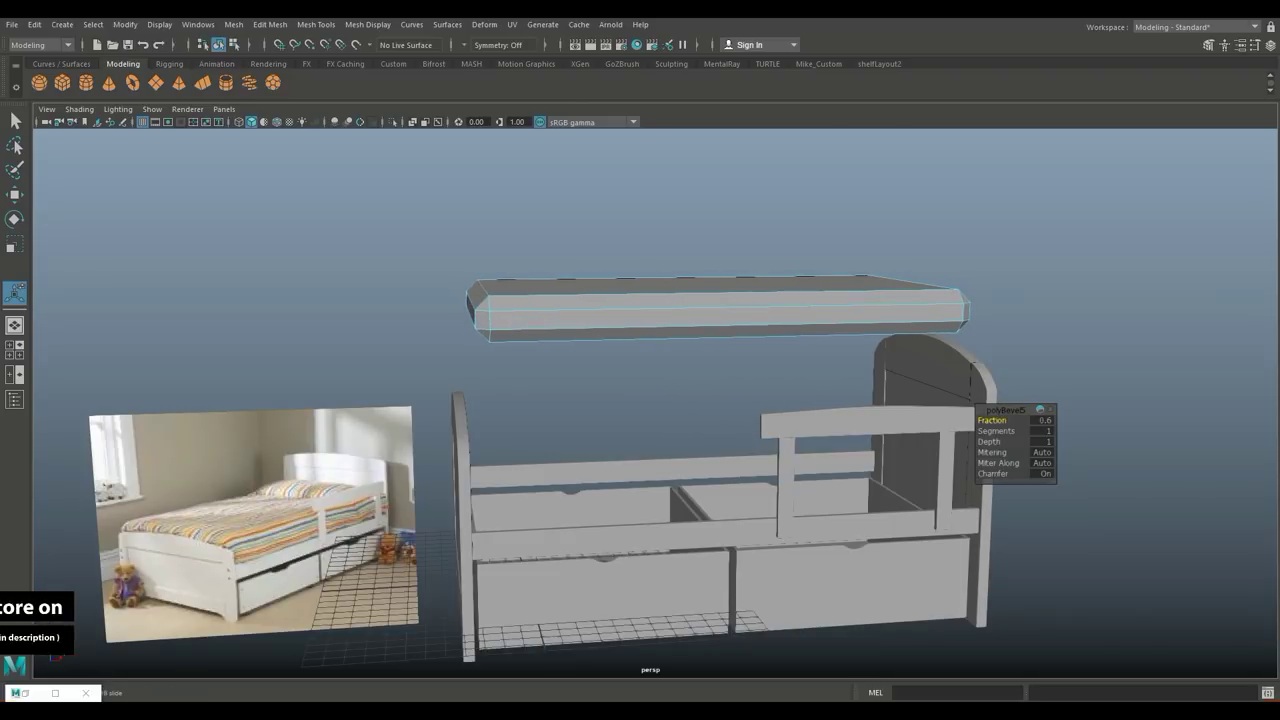
{"action": "left_click_drag", "start_coordinate": [996, 430], "coordinate": [1060, 430]}
{"action": "mouse_move", "coordinate": [640, 300]}
{"action": "left_mouse_down", "text": "alt"}
{"action": "mouse_move", "coordinate": [680, 400]}
{"action": "mouse_move", "coordinate": [690, 340]}
{"action": "left_mouse_up", "text": "alt"}
{"action": "right_click_drag", "start_coordinate": [923, 286], "coordinate": [985, 271]}
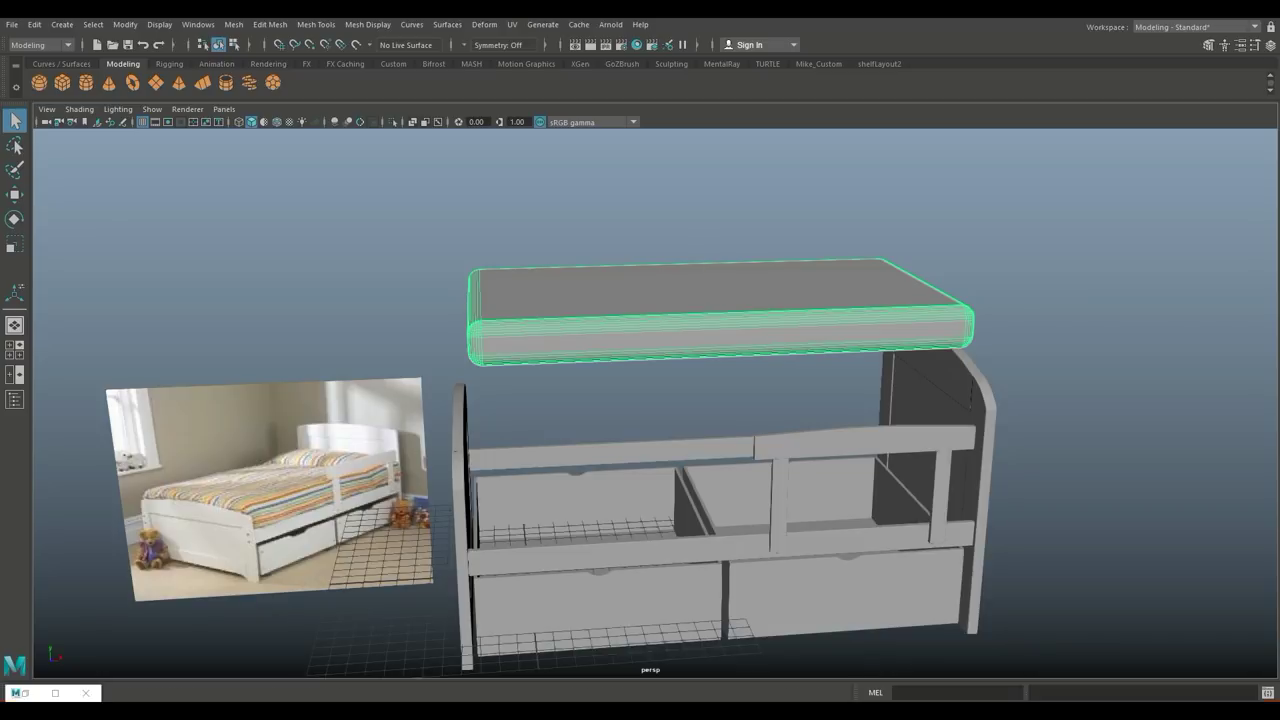
Lower the bevelled mattress down into the bed frame.
{"action": "key", "text": "w"}
{"action": "left_click_drag", "start_coordinate": [704, 270], "coordinate": [702, 453]}
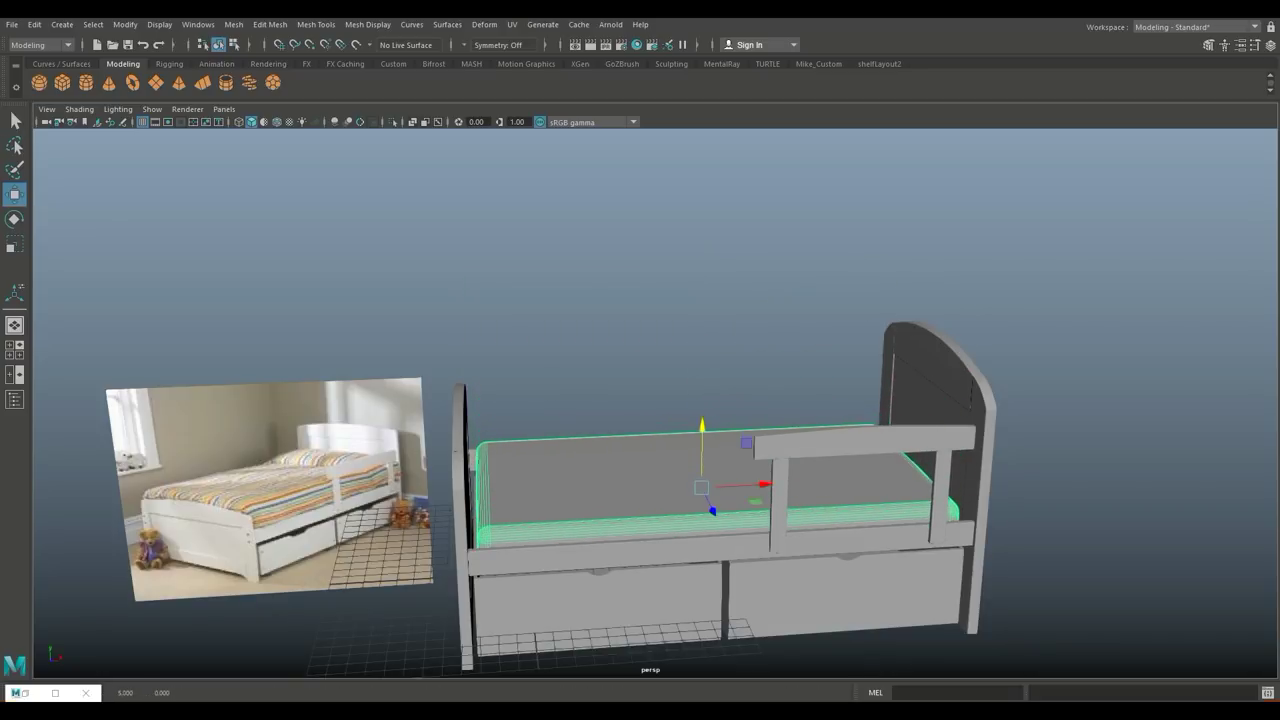
{"action": "scroll", "coordinate": [650, 460], "scroll_direction": "down", "scroll_amount": 1}
{"action": "scroll", "coordinate": [650, 460], "scroll_direction": "down", "scroll_amount": 1}
{"action": "mouse_move", "coordinate": [640, 400]}
{"action": "left_mouse_down", "text": "alt"}
{"action": "mouse_move", "coordinate": [540, 410]}
{"action": "mouse_move", "coordinate": [640, 400]}
{"action": "left_mouse_up", "text": "alt"}
Nudge the mattress slightly upward and marquee-select all the bed's parts.
{"action": "mouse_move", "coordinate": [708, 472]}
{"action": "left_mouse_down"}
{"action": "mouse_move", "coordinate": [685, 472]}
{"action": "mouse_move", "coordinate": [705, 500]}
{"action": "mouse_move", "coordinate": [680, 545]}
{"action": "mouse_move", "coordinate": [638, 426]}
{"action": "mouse_move", "coordinate": [658, 452]}
{"action": "left_mouse_up"}
{"action": "scroll", "coordinate": [638, 426], "scroll_direction": "down", "scroll_amount": 3}
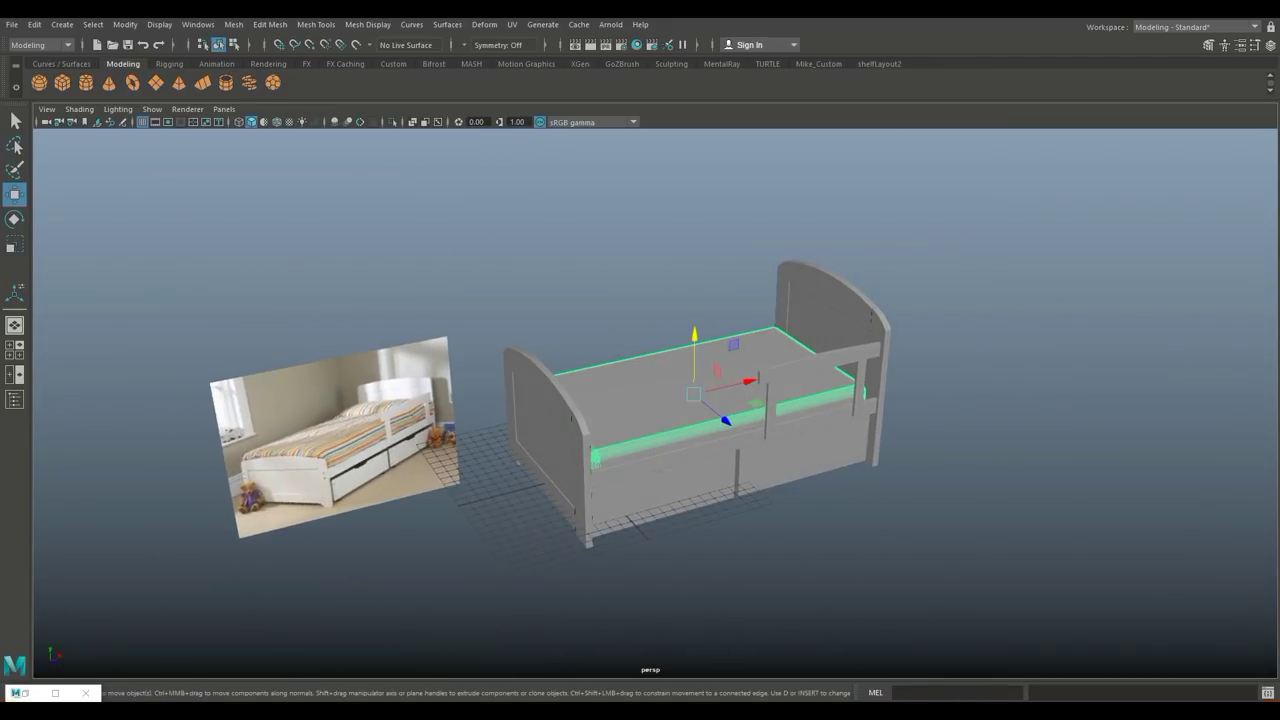
{"action": "left_click_drag", "start_coordinate": [436, 205], "coordinate": [958, 634]}
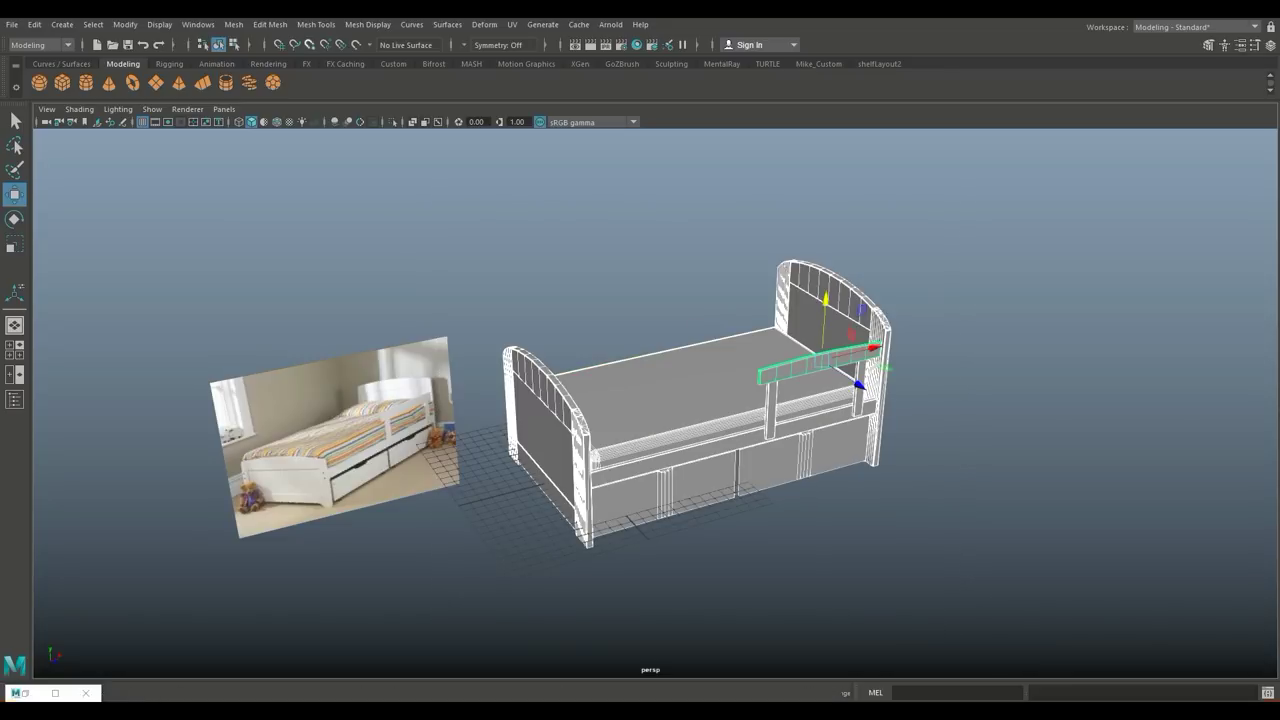
Combine the bed parts into mesh pCube13 and run Cleanup, triangulating its many-sided headboard faces.
{"action": "left_click", "coordinate": [233, 24]}
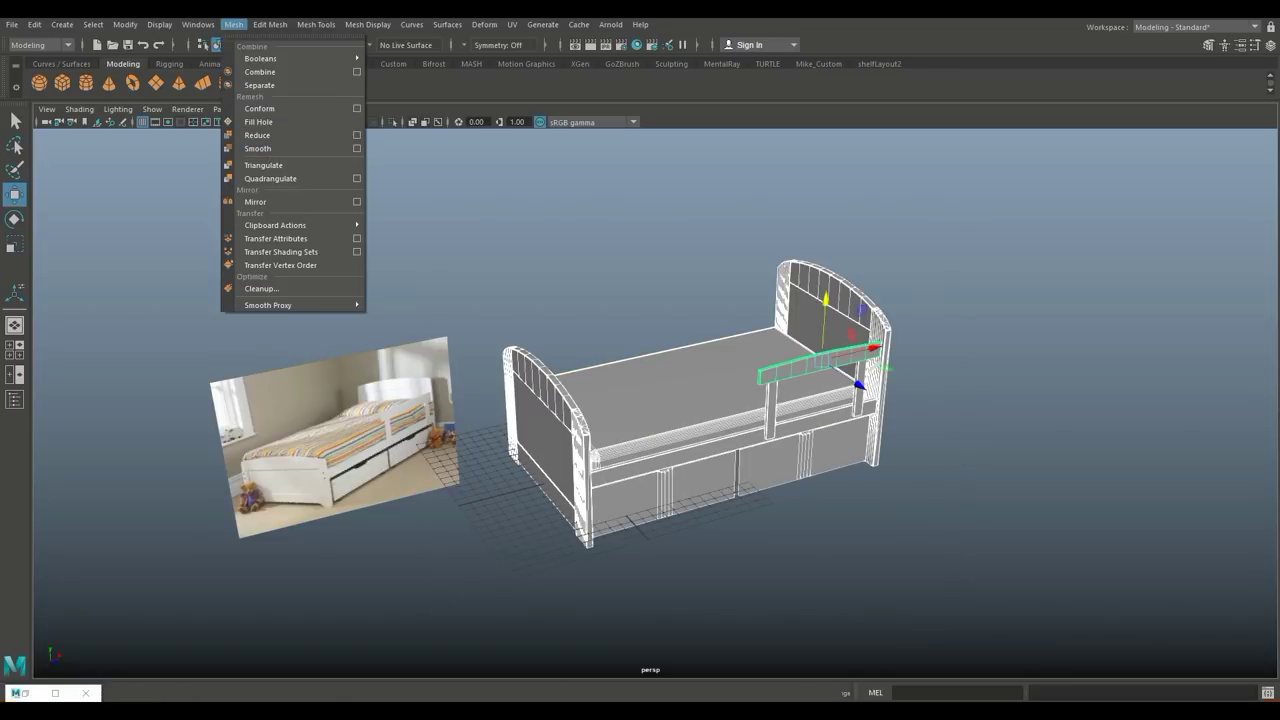
{"action": "left_click", "coordinate": [260, 72]}
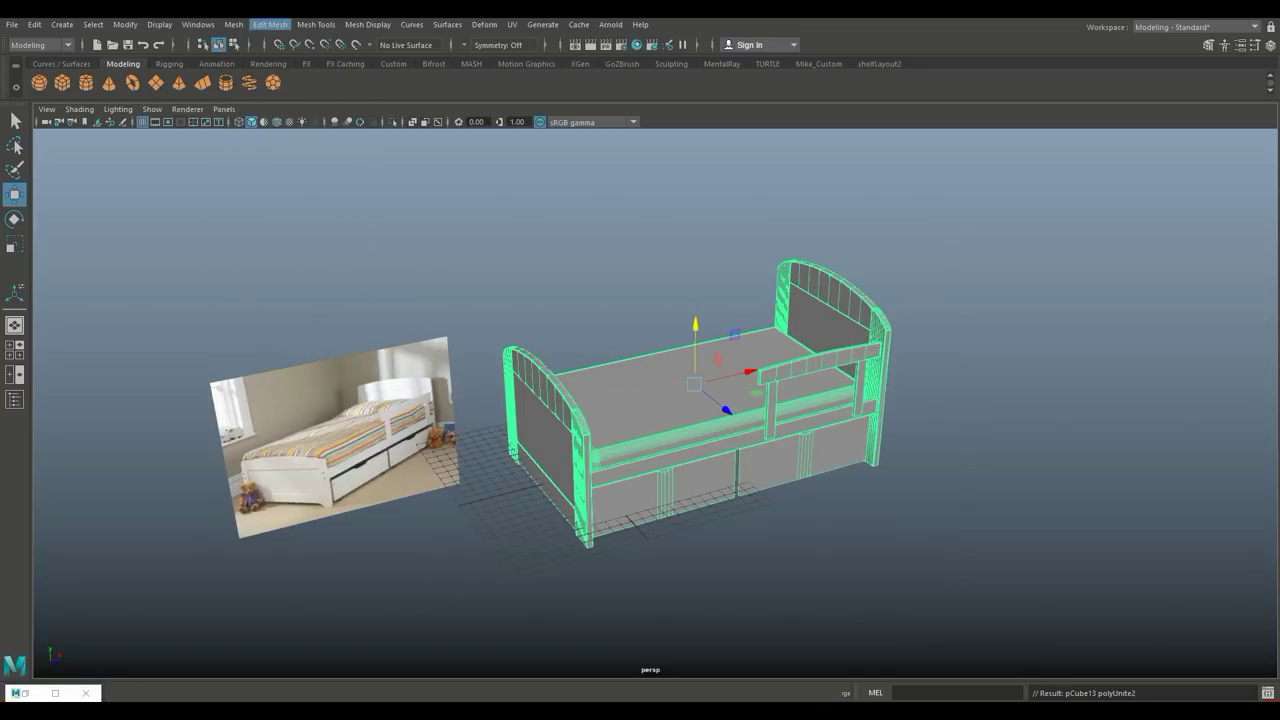
{"action": "left_click", "coordinate": [233, 24]}
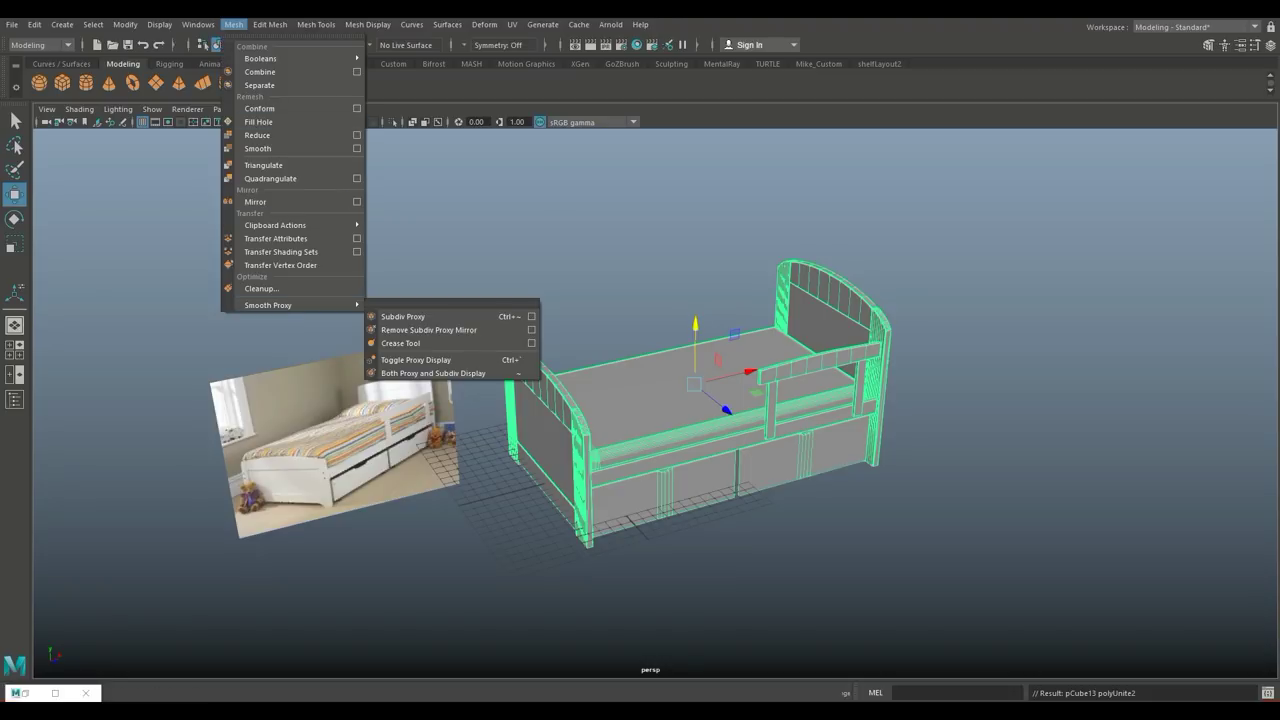
{"action": "left_click", "coordinate": [261, 288]}
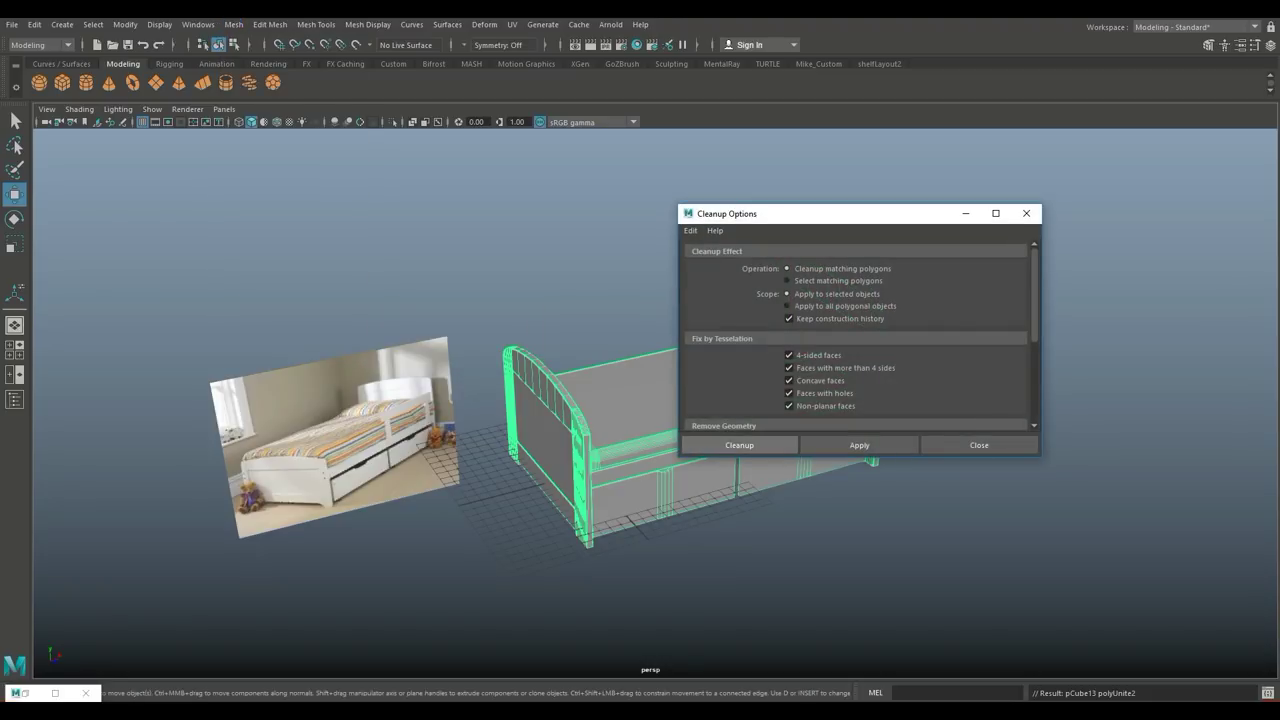
{"action": "left_click", "coordinate": [739, 445]}
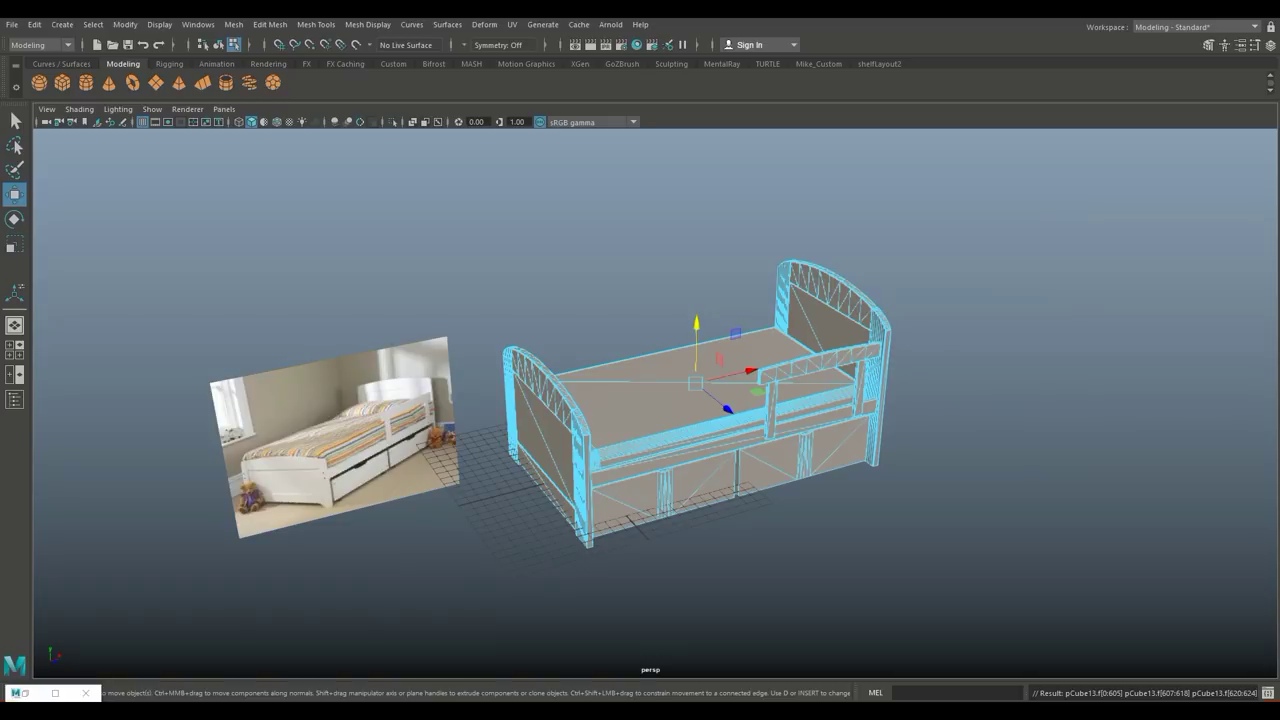
{"action": "scroll", "coordinate": [651, 400], "scroll_direction": "up", "scroll_amount": 3}
{"action": "mouse_move", "coordinate": [650, 420]}
{"action": "left_mouse_down", "text": "alt"}
{"action": "mouse_move", "coordinate": [560, 400]}
{"action": "mouse_move", "coordinate": [660, 370]}
{"action": "left_mouse_up", "text": "alt"}
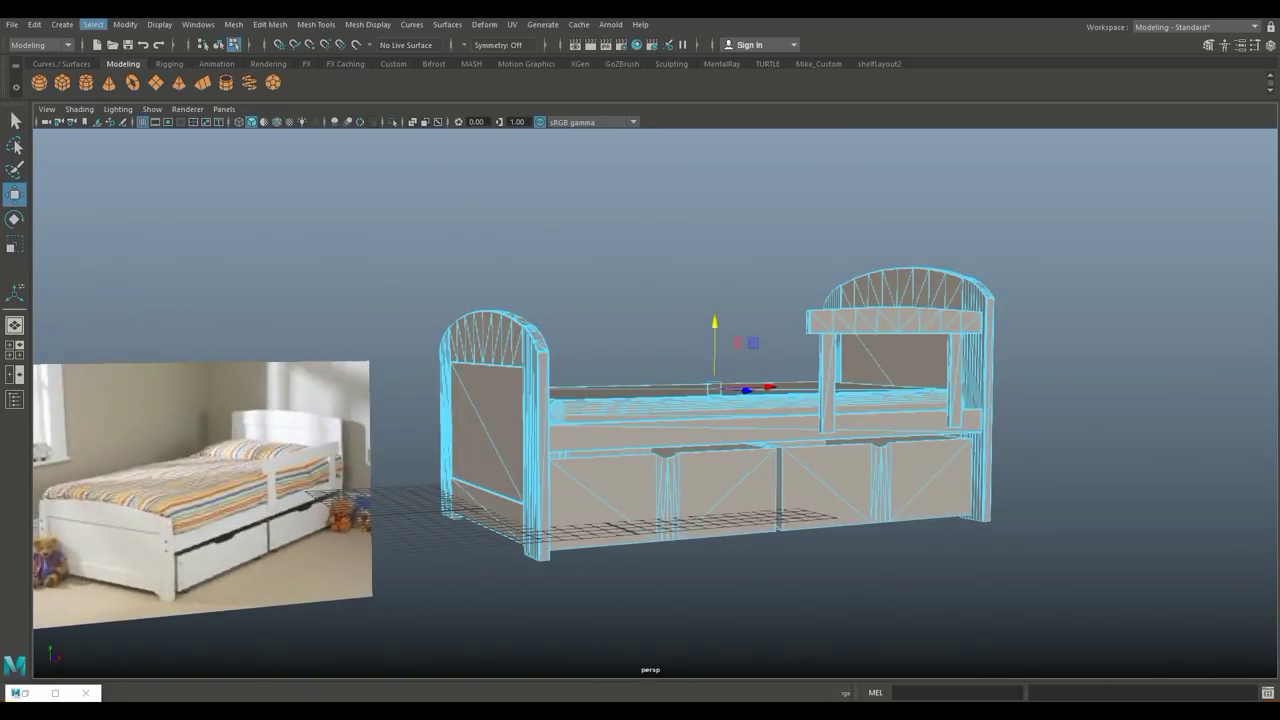
Delete the combined bed's construction history and freeze its transformations.
{"action": "left_click", "coordinate": [35, 24]}
{"action": "mouse_move", "coordinate": [78, 195]}
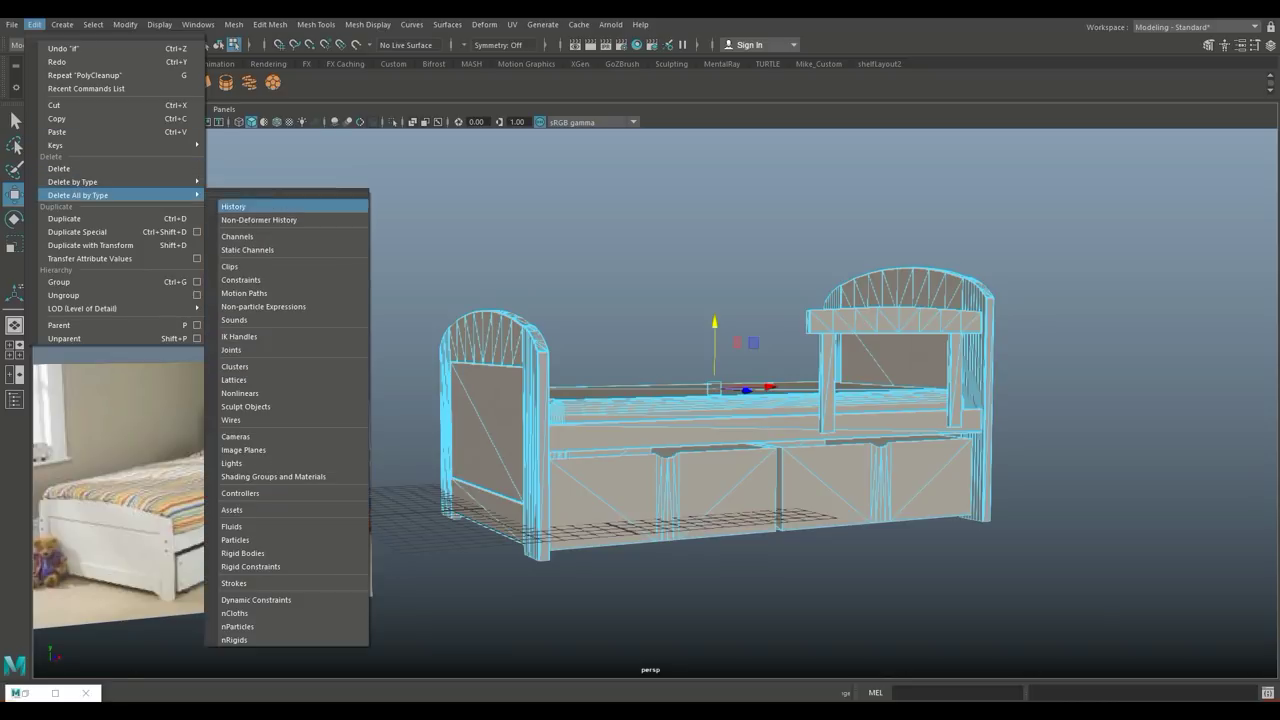
{"action": "left_click", "coordinate": [245, 193]}
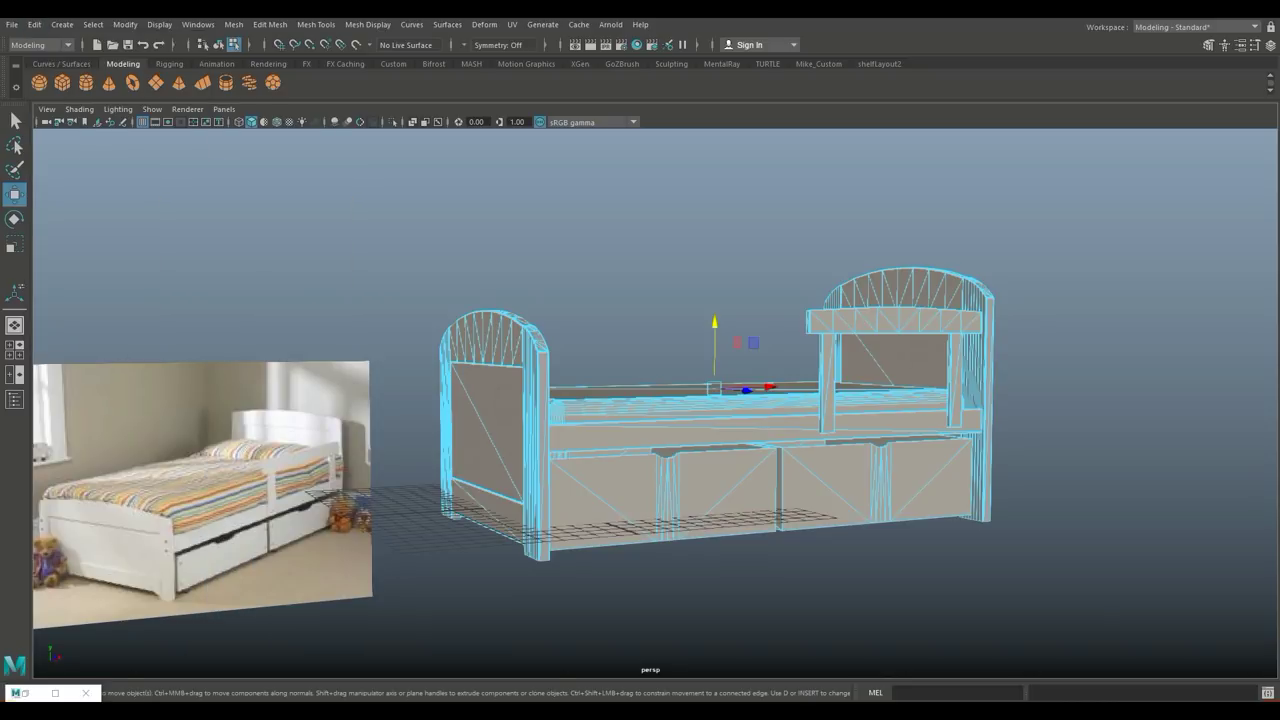
{"action": "left_click", "coordinate": [125, 24]}
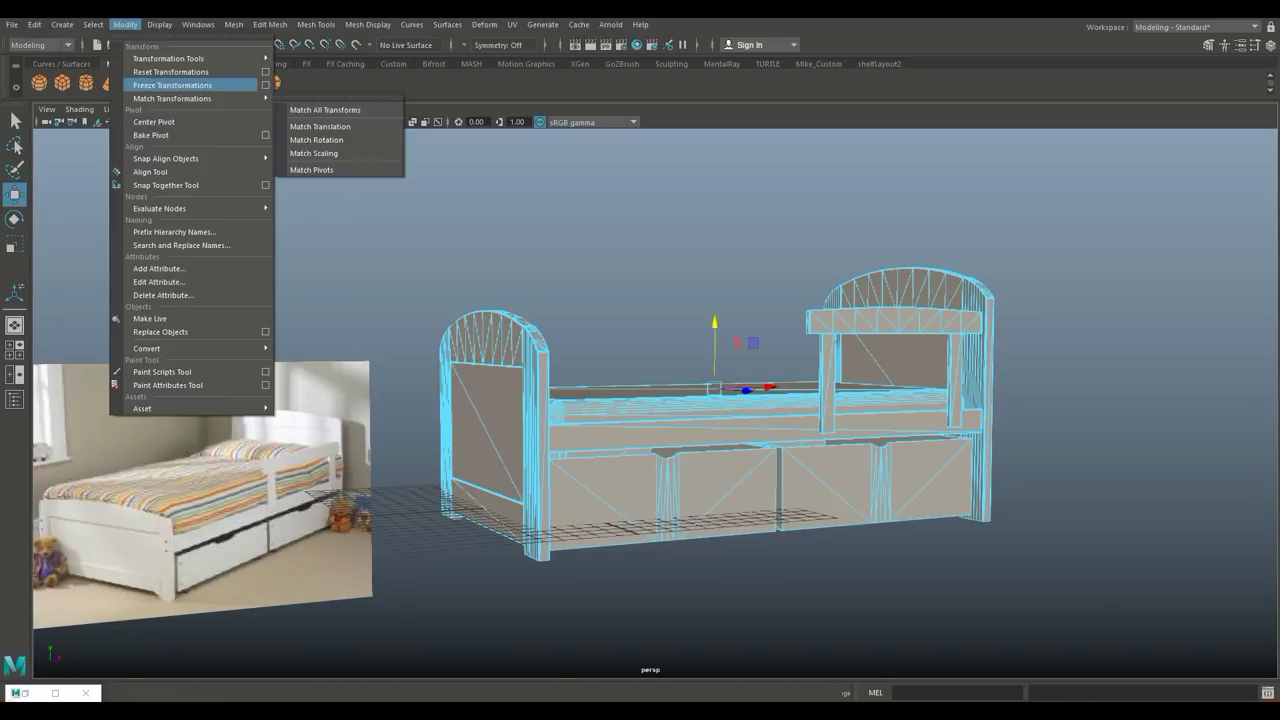
{"action": "left_click", "coordinate": [180, 84]}
Orbit around the bed and toggle smooth preview on with 3, then off with 1.
{"action": "right_click_drag", "start_coordinate": [650, 400], "coordinate": [600, 420], "text": "alt"}
{"action": "left_click_drag", "start_coordinate": [650, 400], "coordinate": [740, 340], "text": "alt"}
{"action": "left_click_drag", "start_coordinate": [650, 400], "coordinate": [700, 390], "text": "alt"}
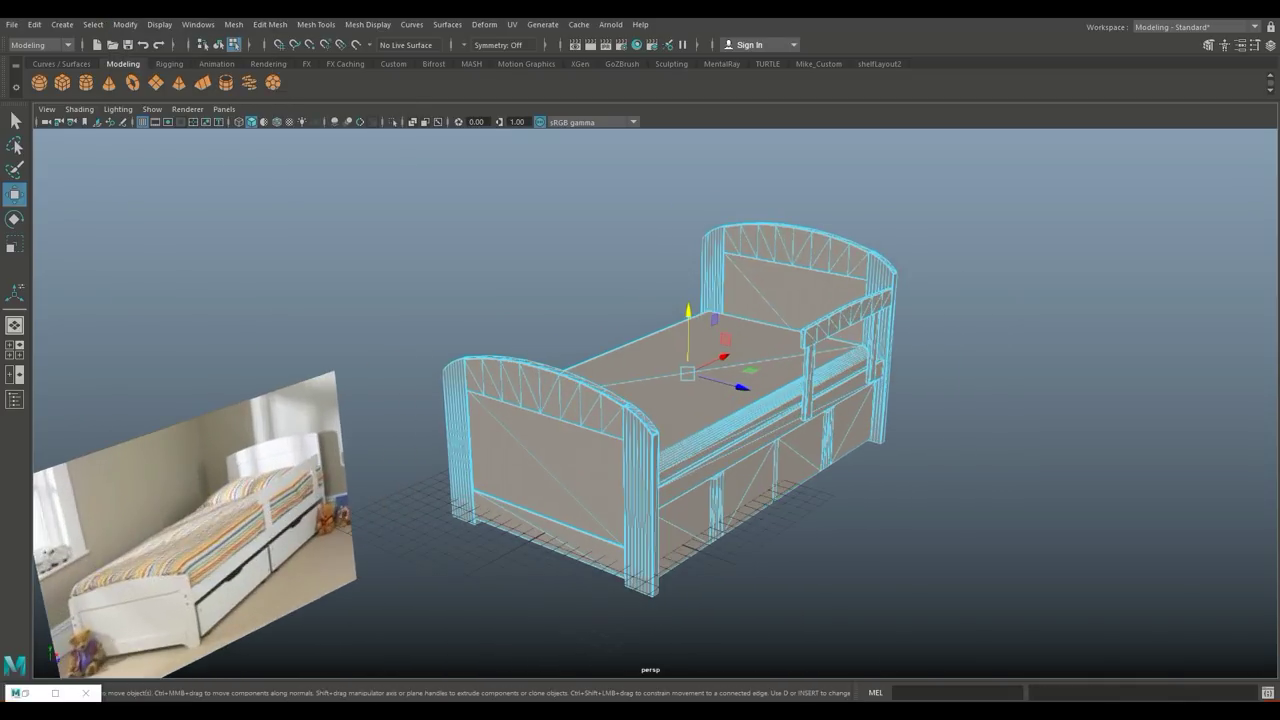
{"action": "key", "text": "3"}
{"action": "key", "text": "1"}
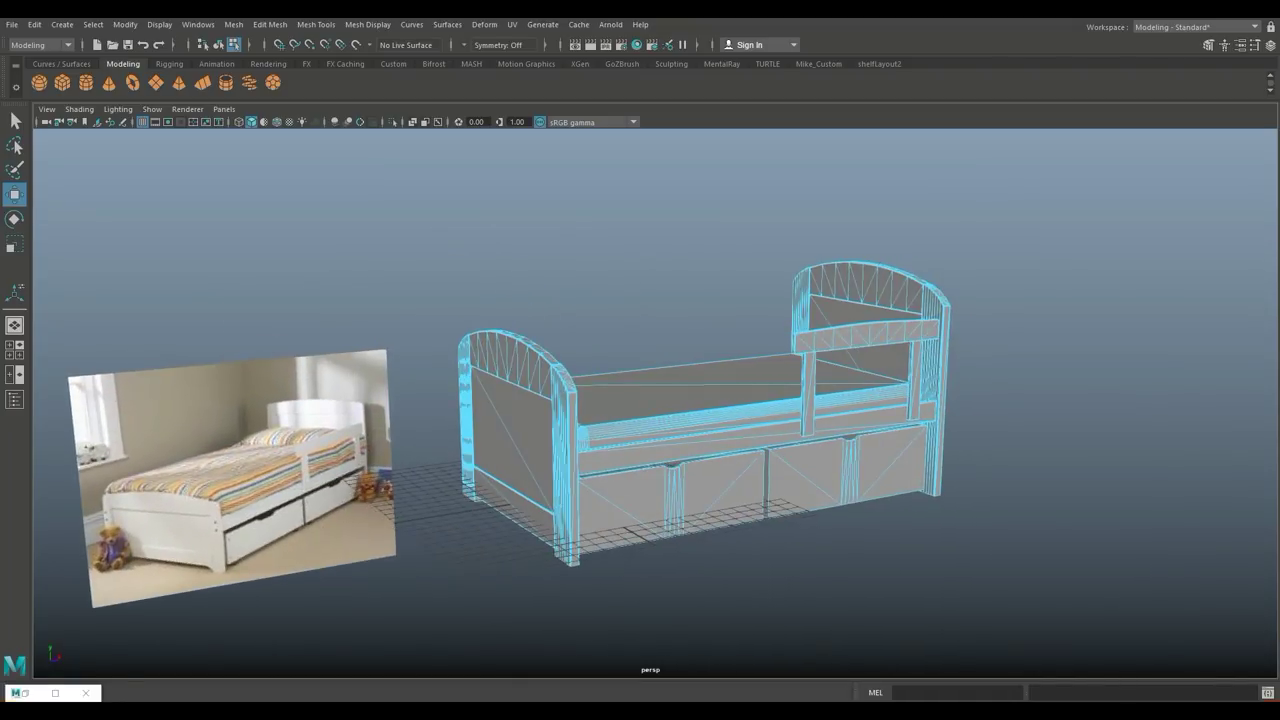
{"action": "left_click", "coordinate": [12, 24]}
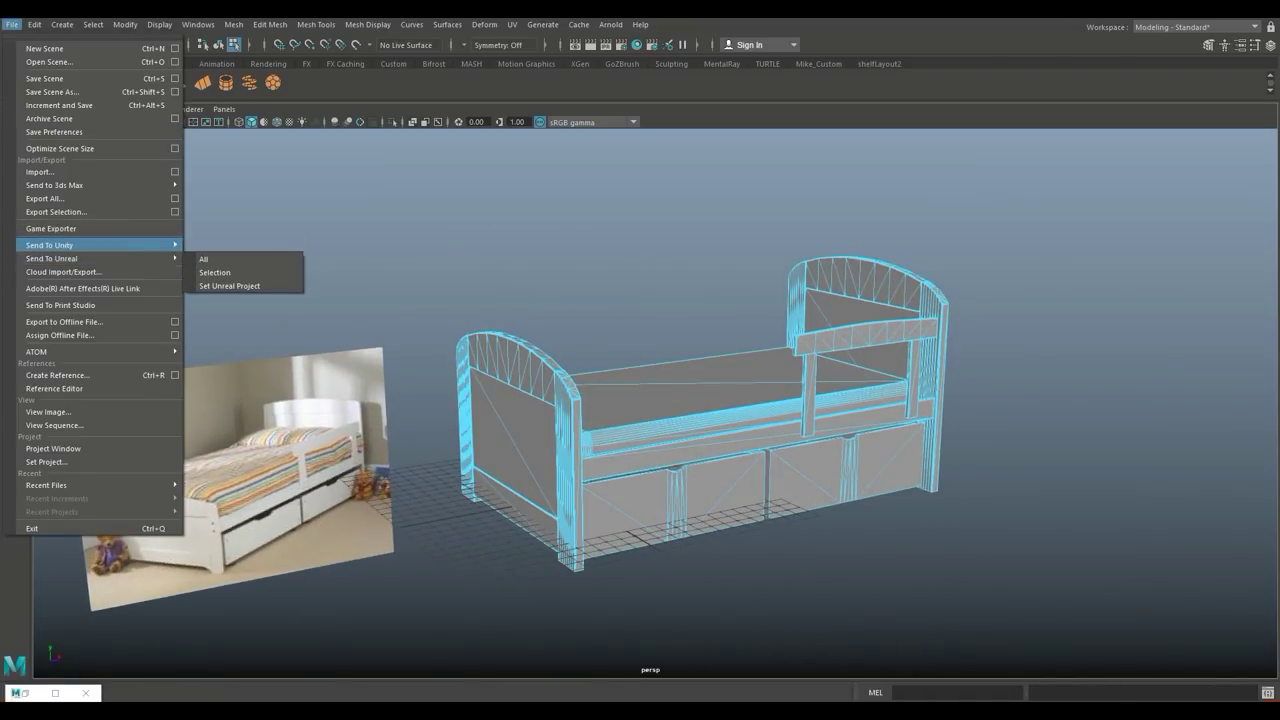
Select the bed in Object Mode and export it to the Desktop as OBJ file KidsBedOBJ.obj.
{"action": "left_click", "coordinate": [50, 228]}
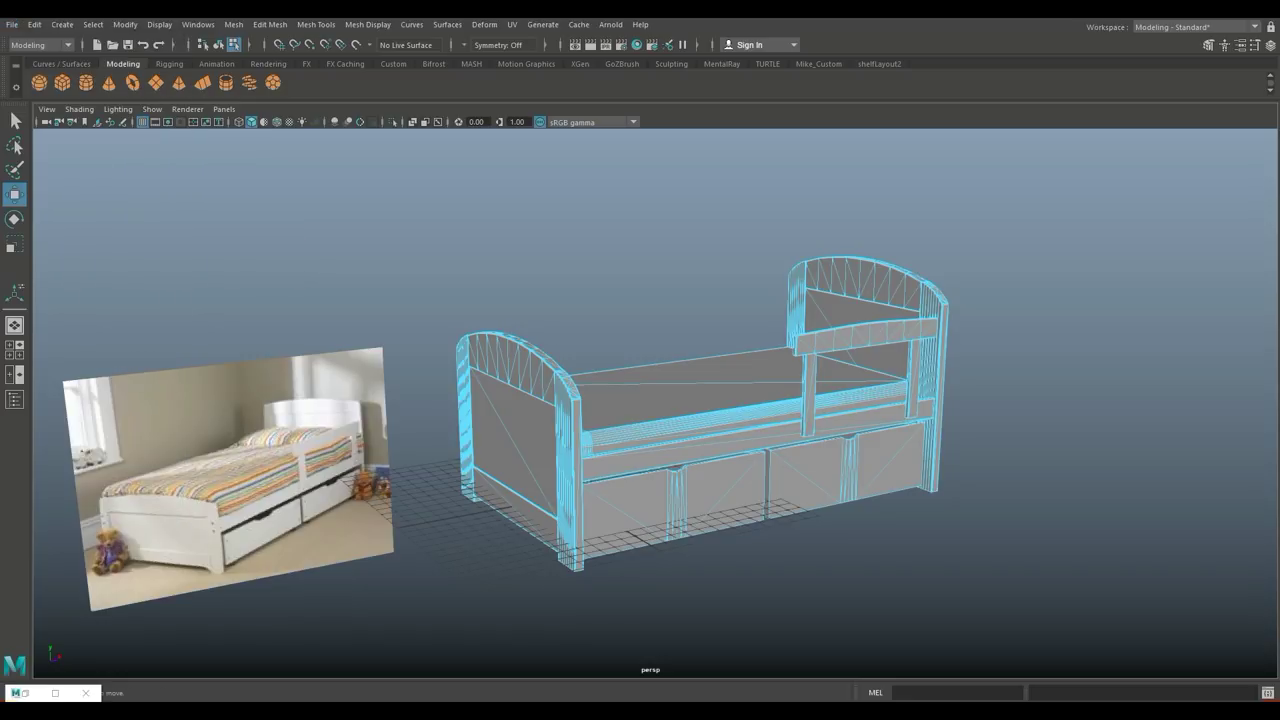
{"action": "right_click_drag", "start_coordinate": [555, 364], "coordinate": [625, 292]}
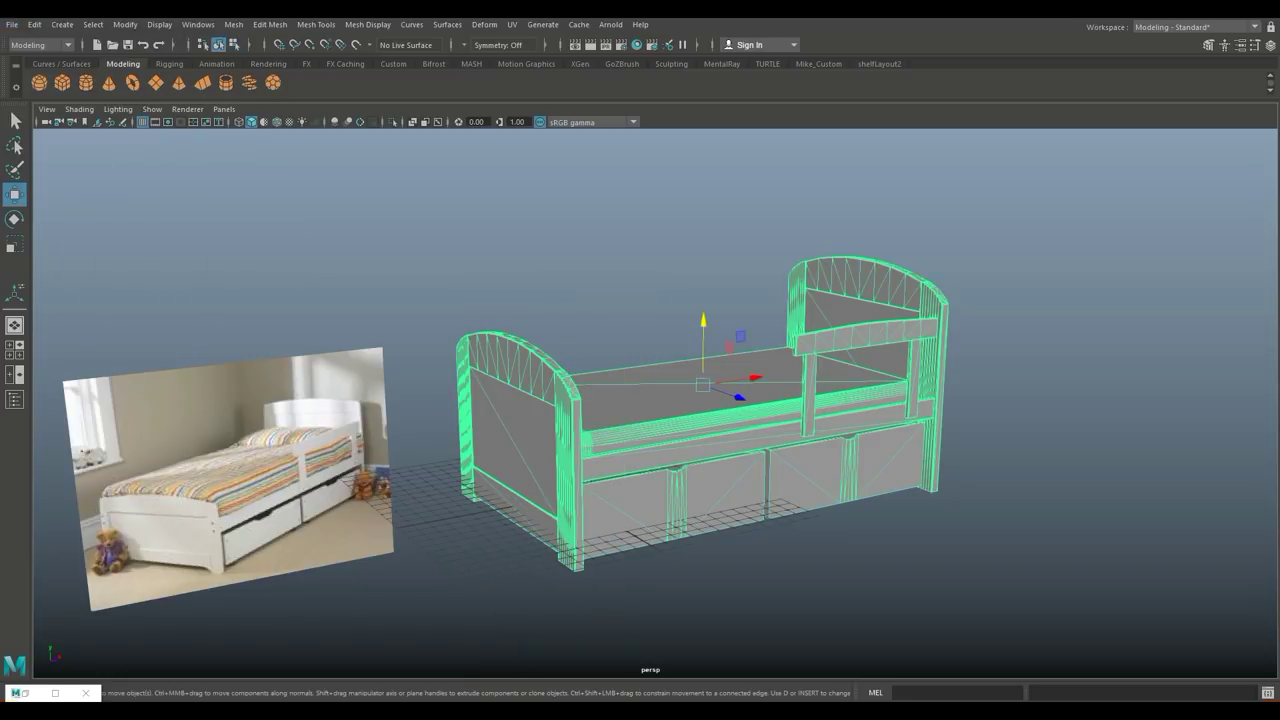
{"action": "left_click", "coordinate": [12, 24]}
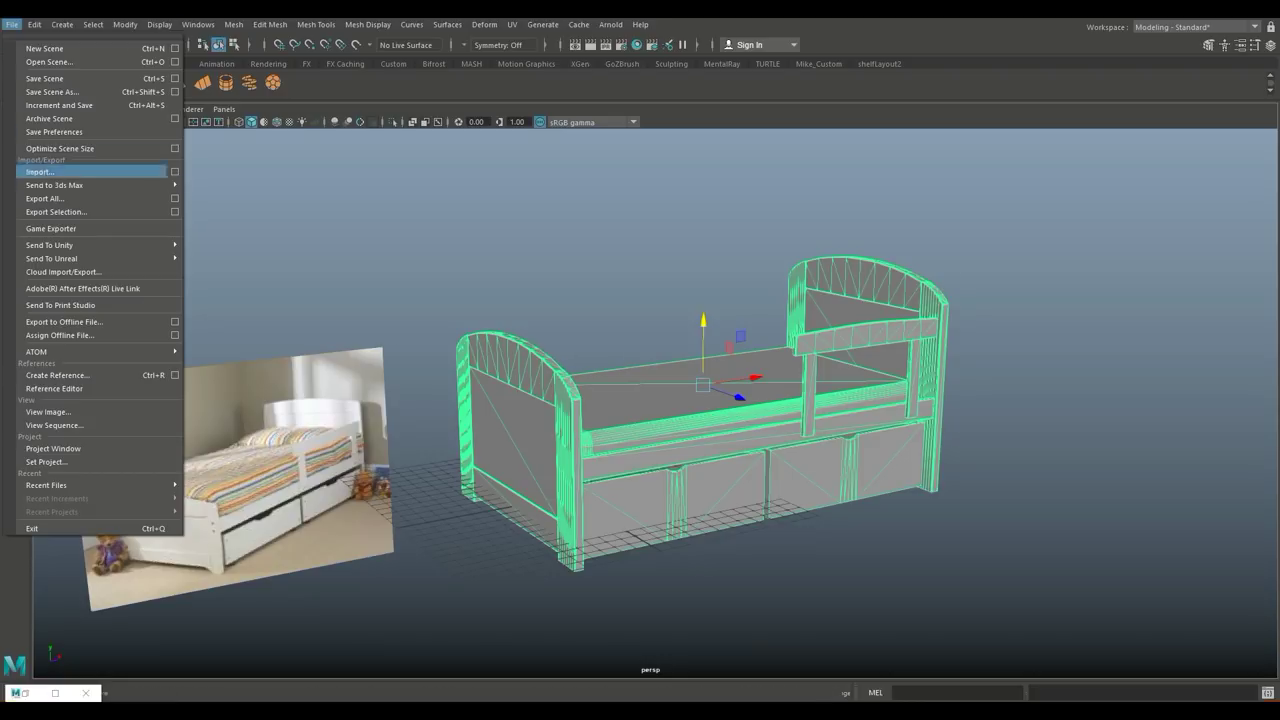
{"action": "left_click", "coordinate": [90, 211]}
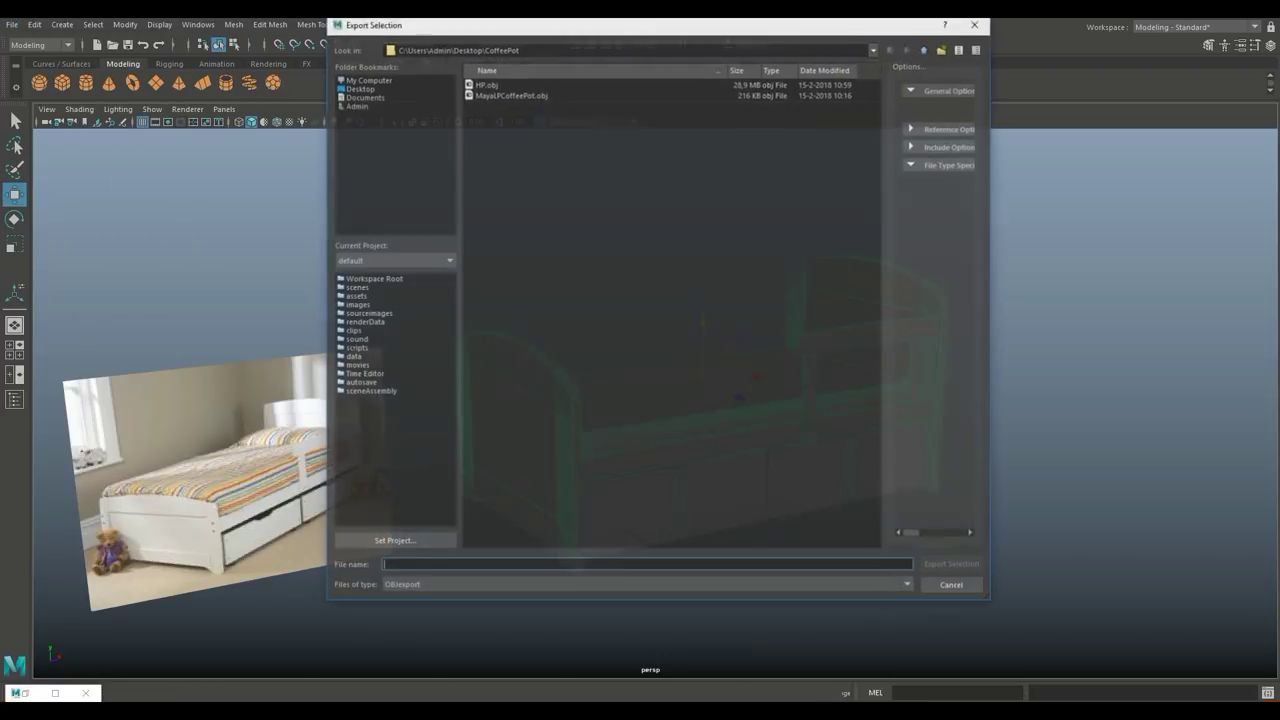
{"action": "type", "text": "KidsBeds"}
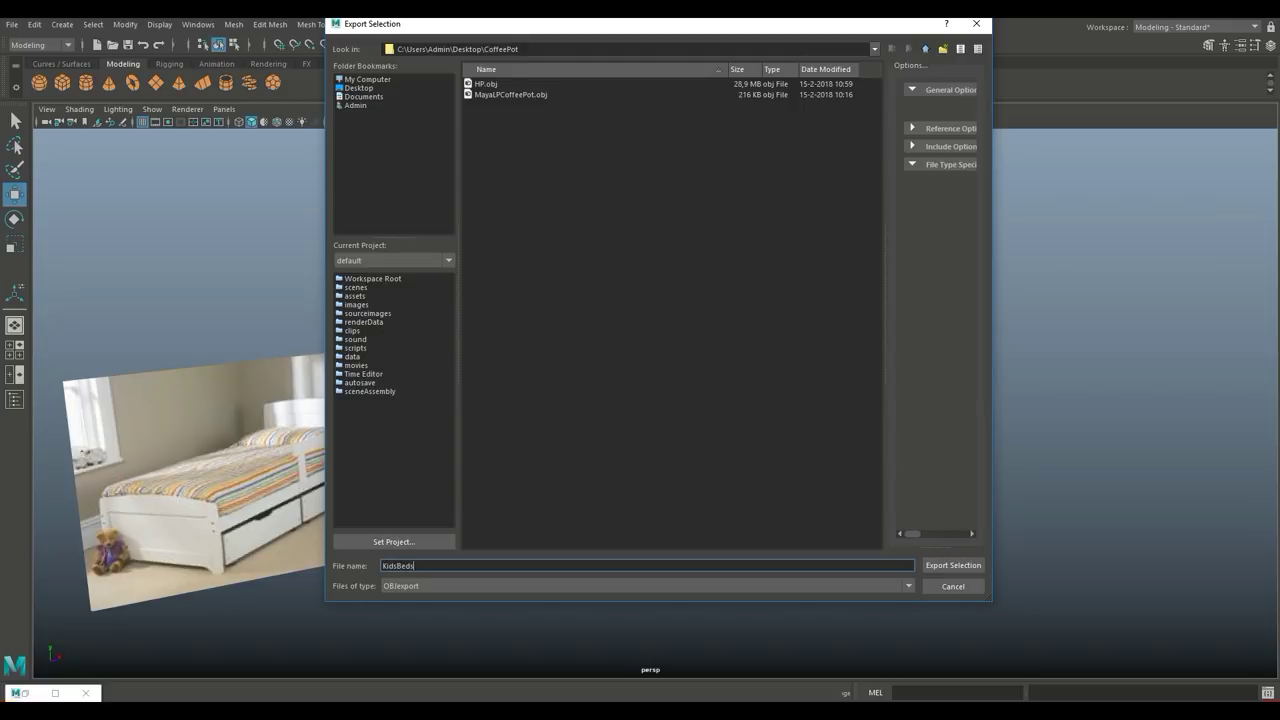
{"action": "key", "text": "BackSpace"}
{"action": "type", "text": "OBJ"}
{"action": "left_click", "coordinate": [359, 87]}
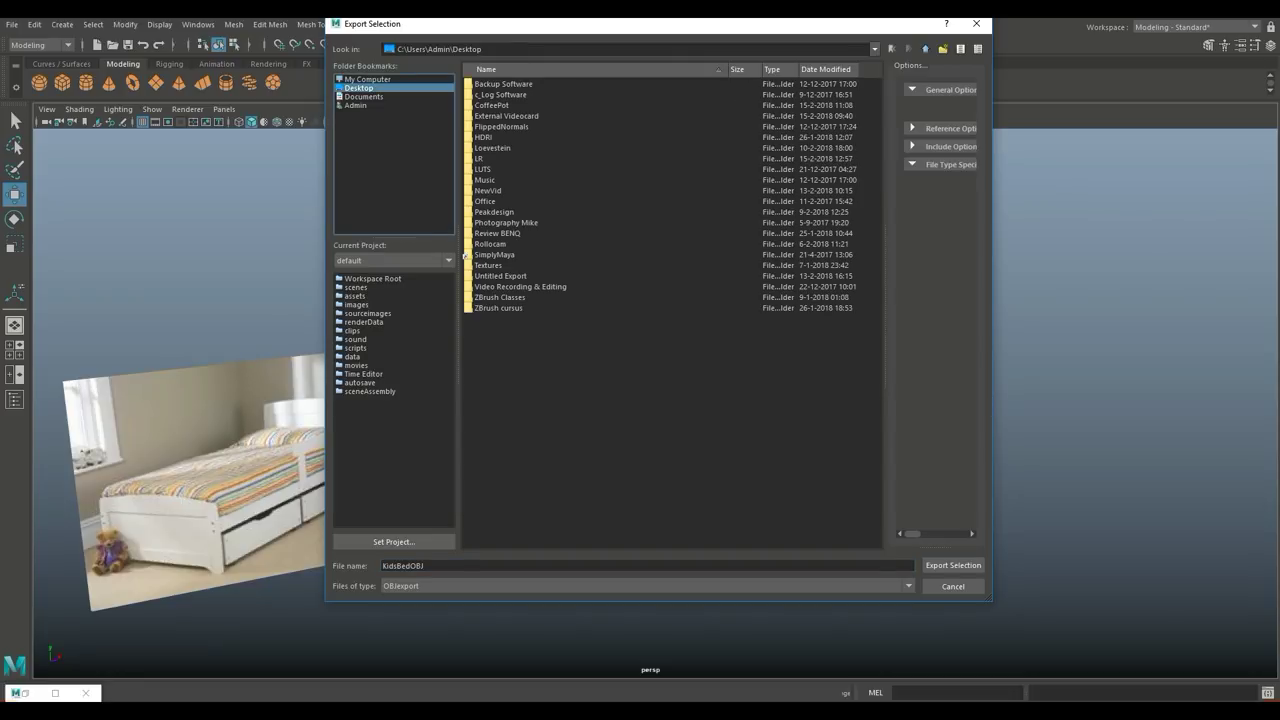
{"action": "left_click", "coordinate": [953, 565]}
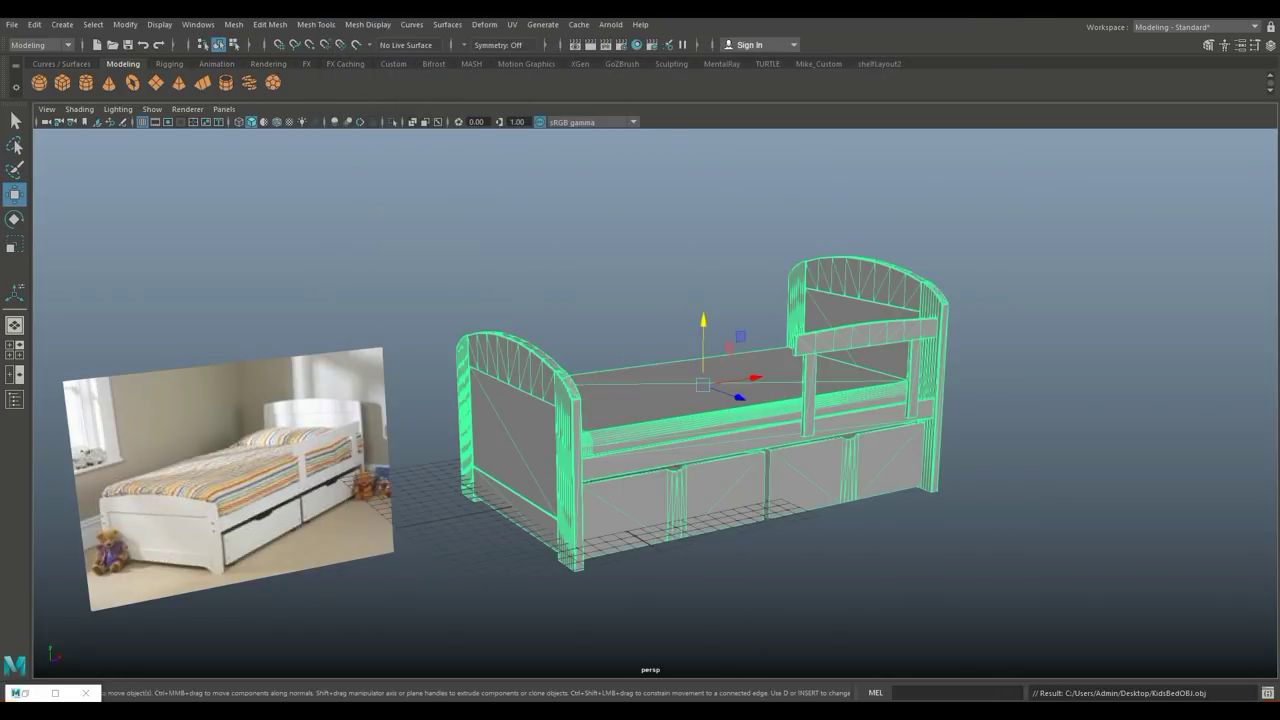